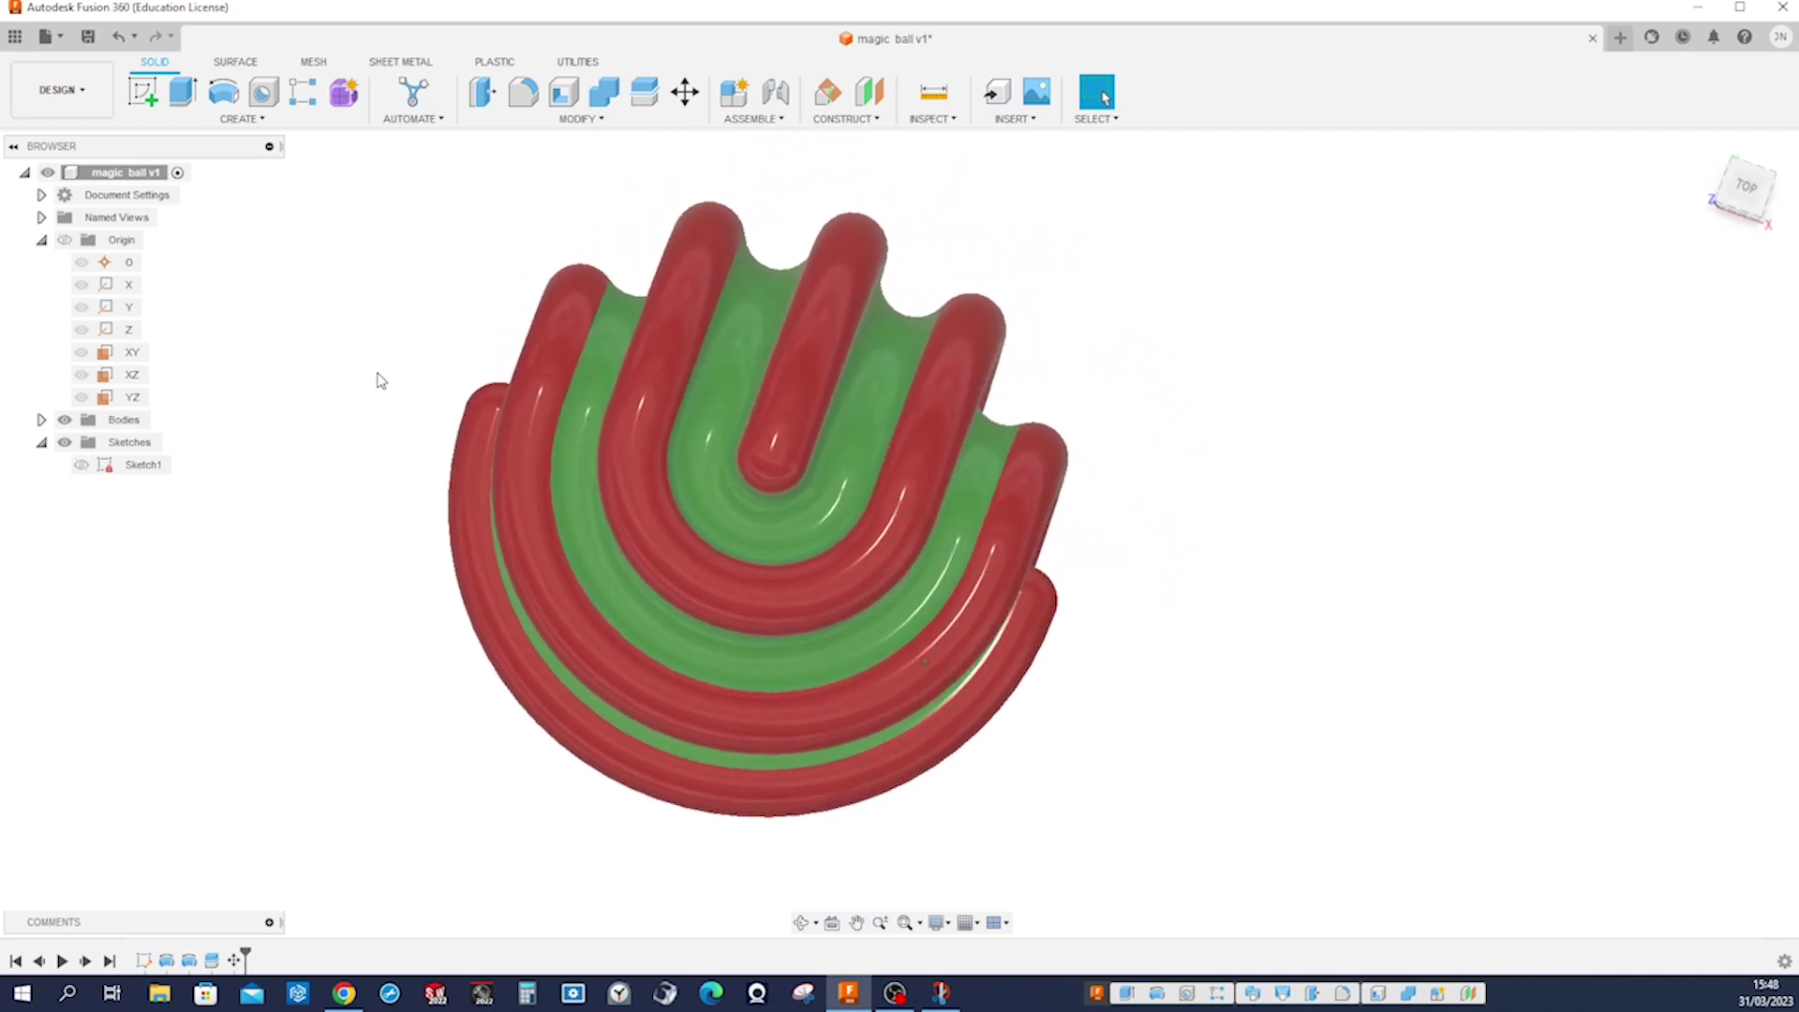
{"action": "left_click", "coordinate": [1774, 198]}
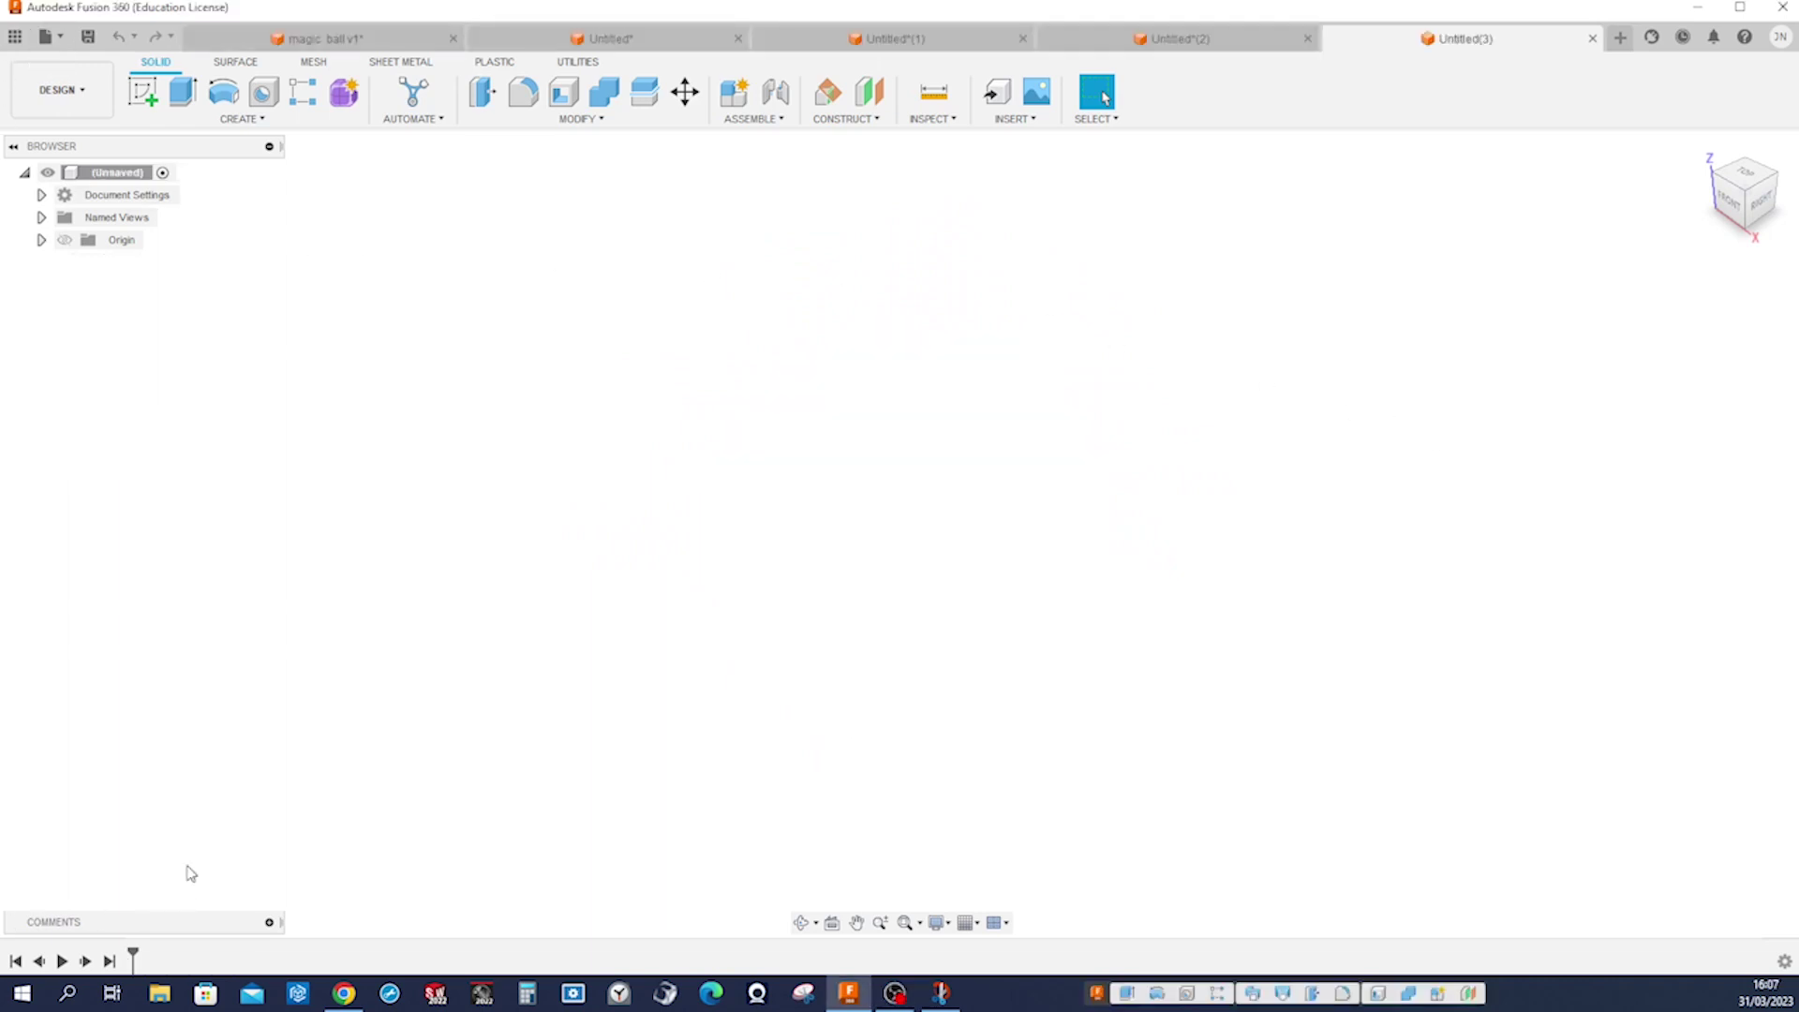
Step: Start a sketch on the front XZ plane and draw a circle about 149 mm in diameter centred on the origin
{"action": "left_click", "coordinate": [146, 98]}
{"action": "left_click", "coordinate": [933, 492]}
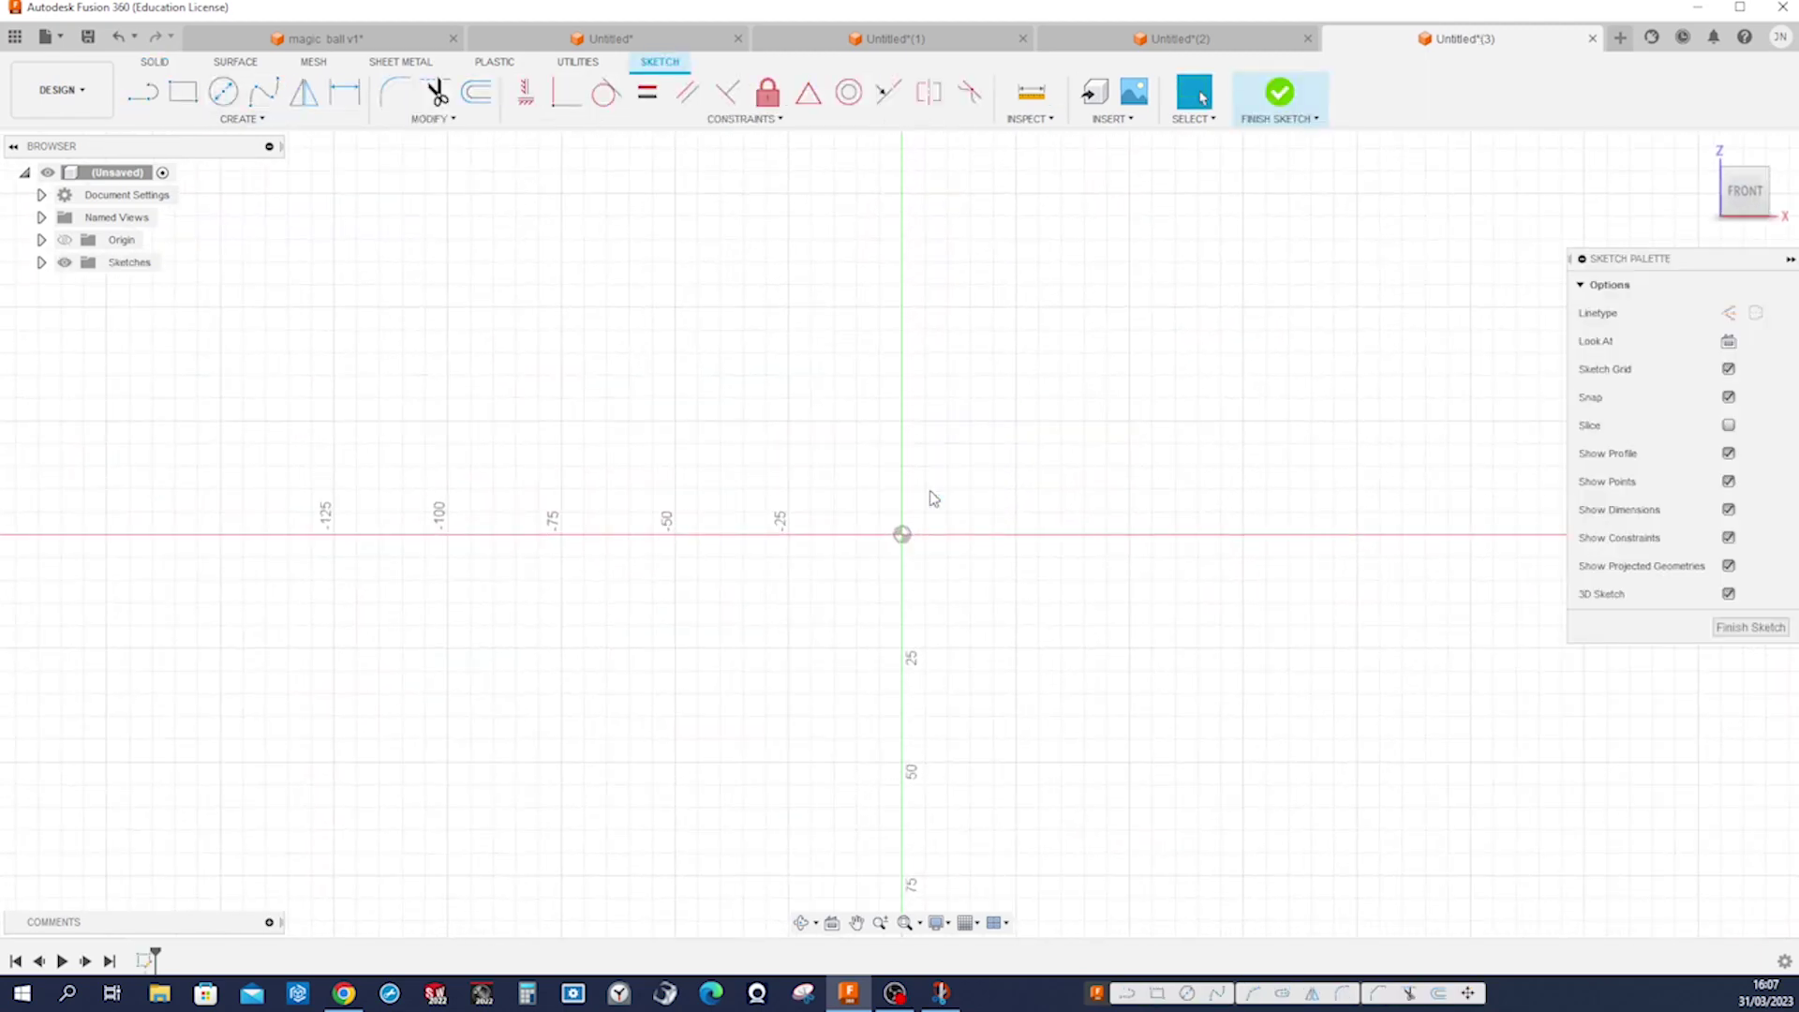
{"action": "key", "text": "c"}
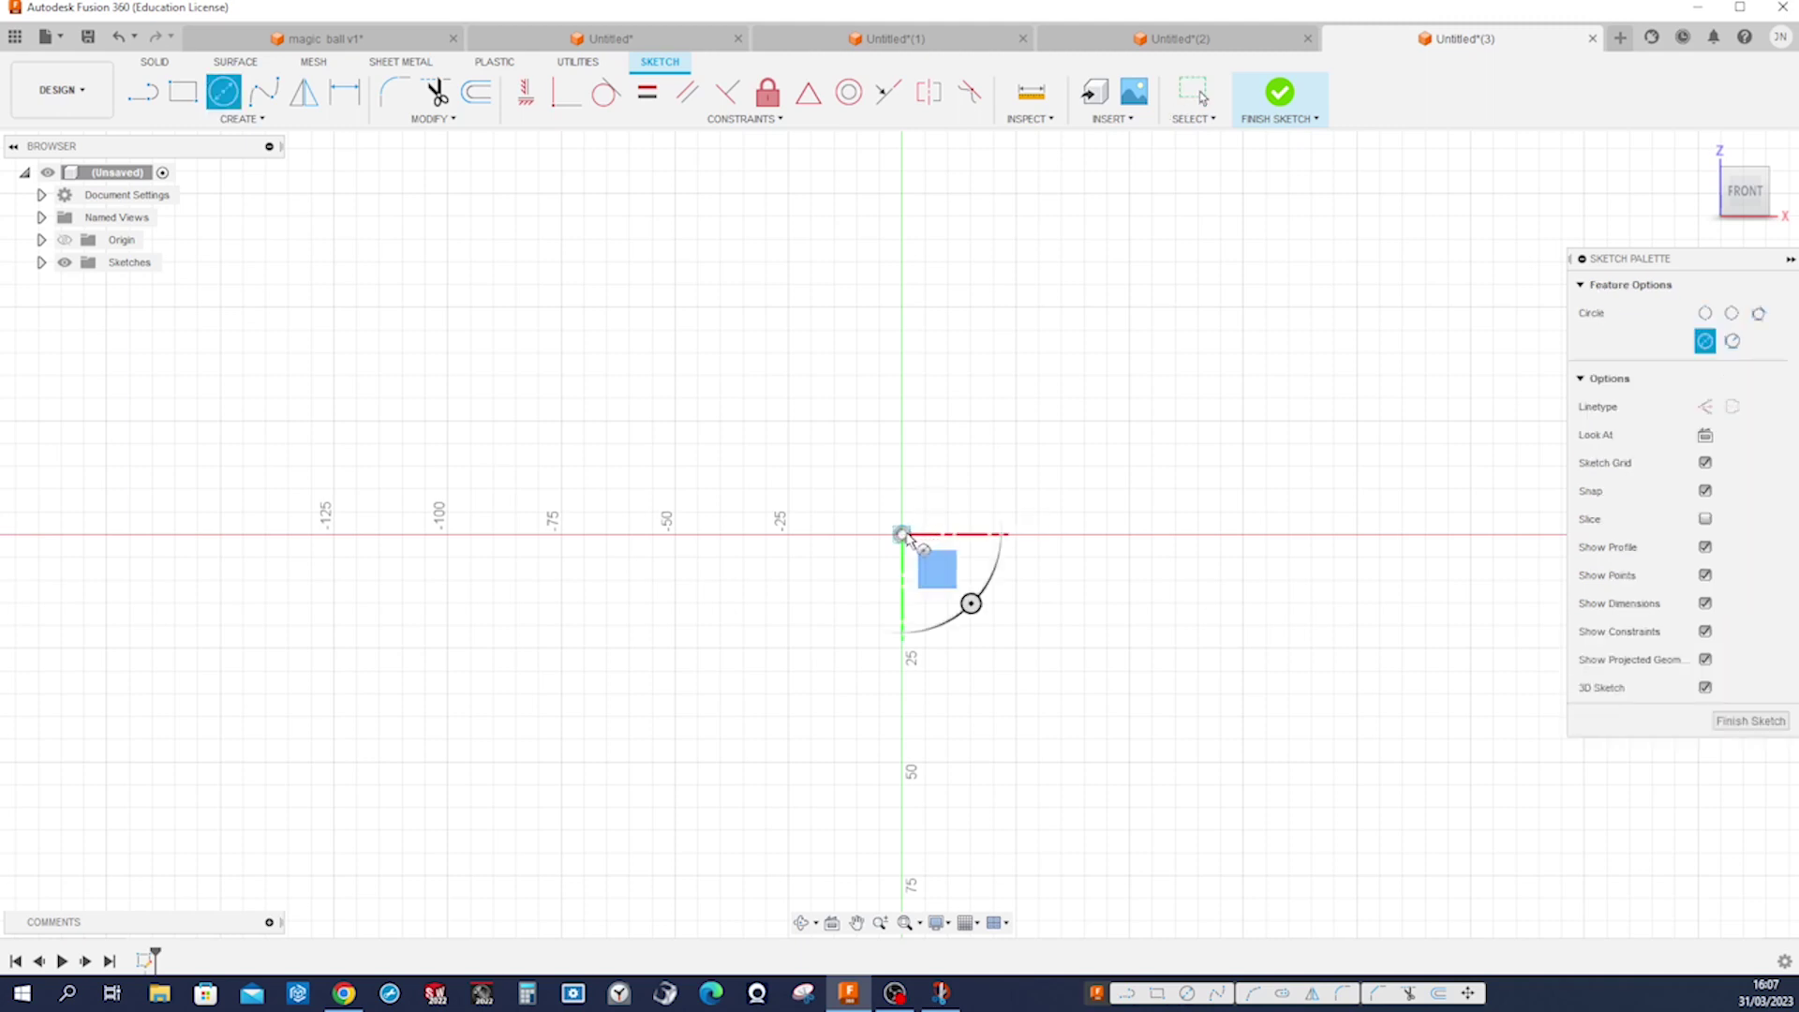
{"action": "left_click", "coordinate": [903, 534]}
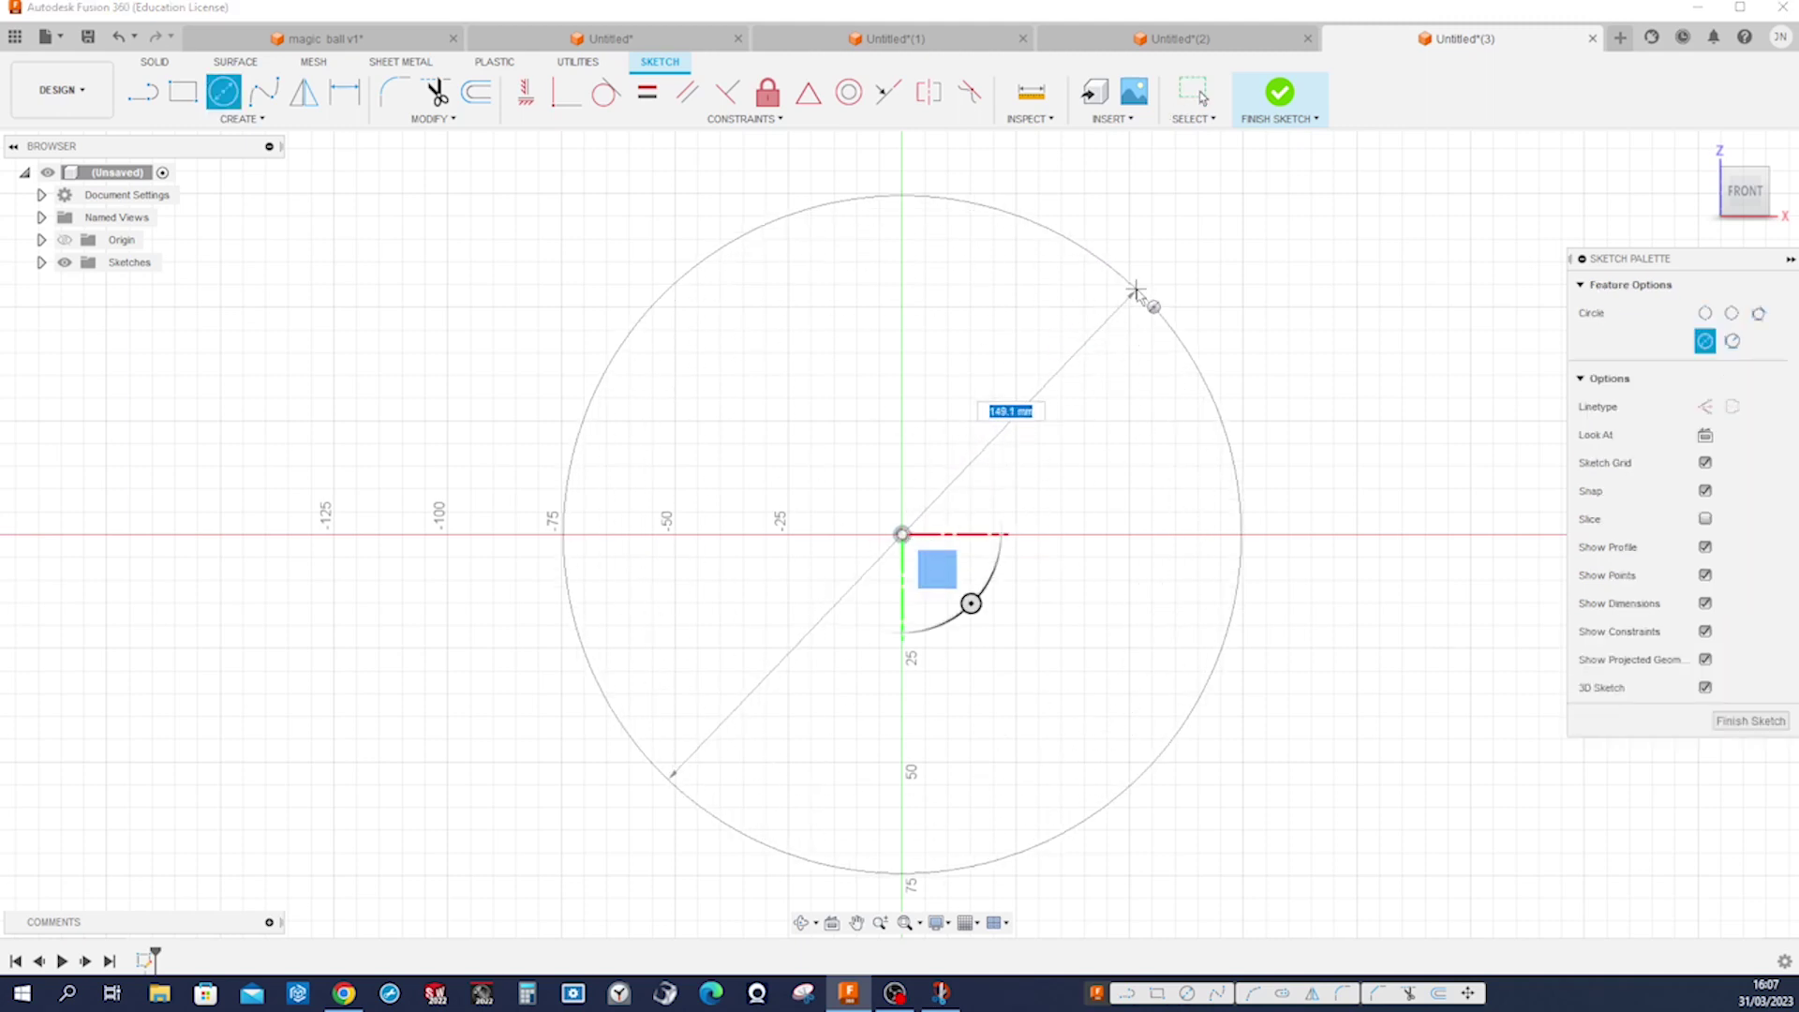
{"action": "left_click", "coordinate": [1136, 290]}
{"action": "key", "text": "Escape"}
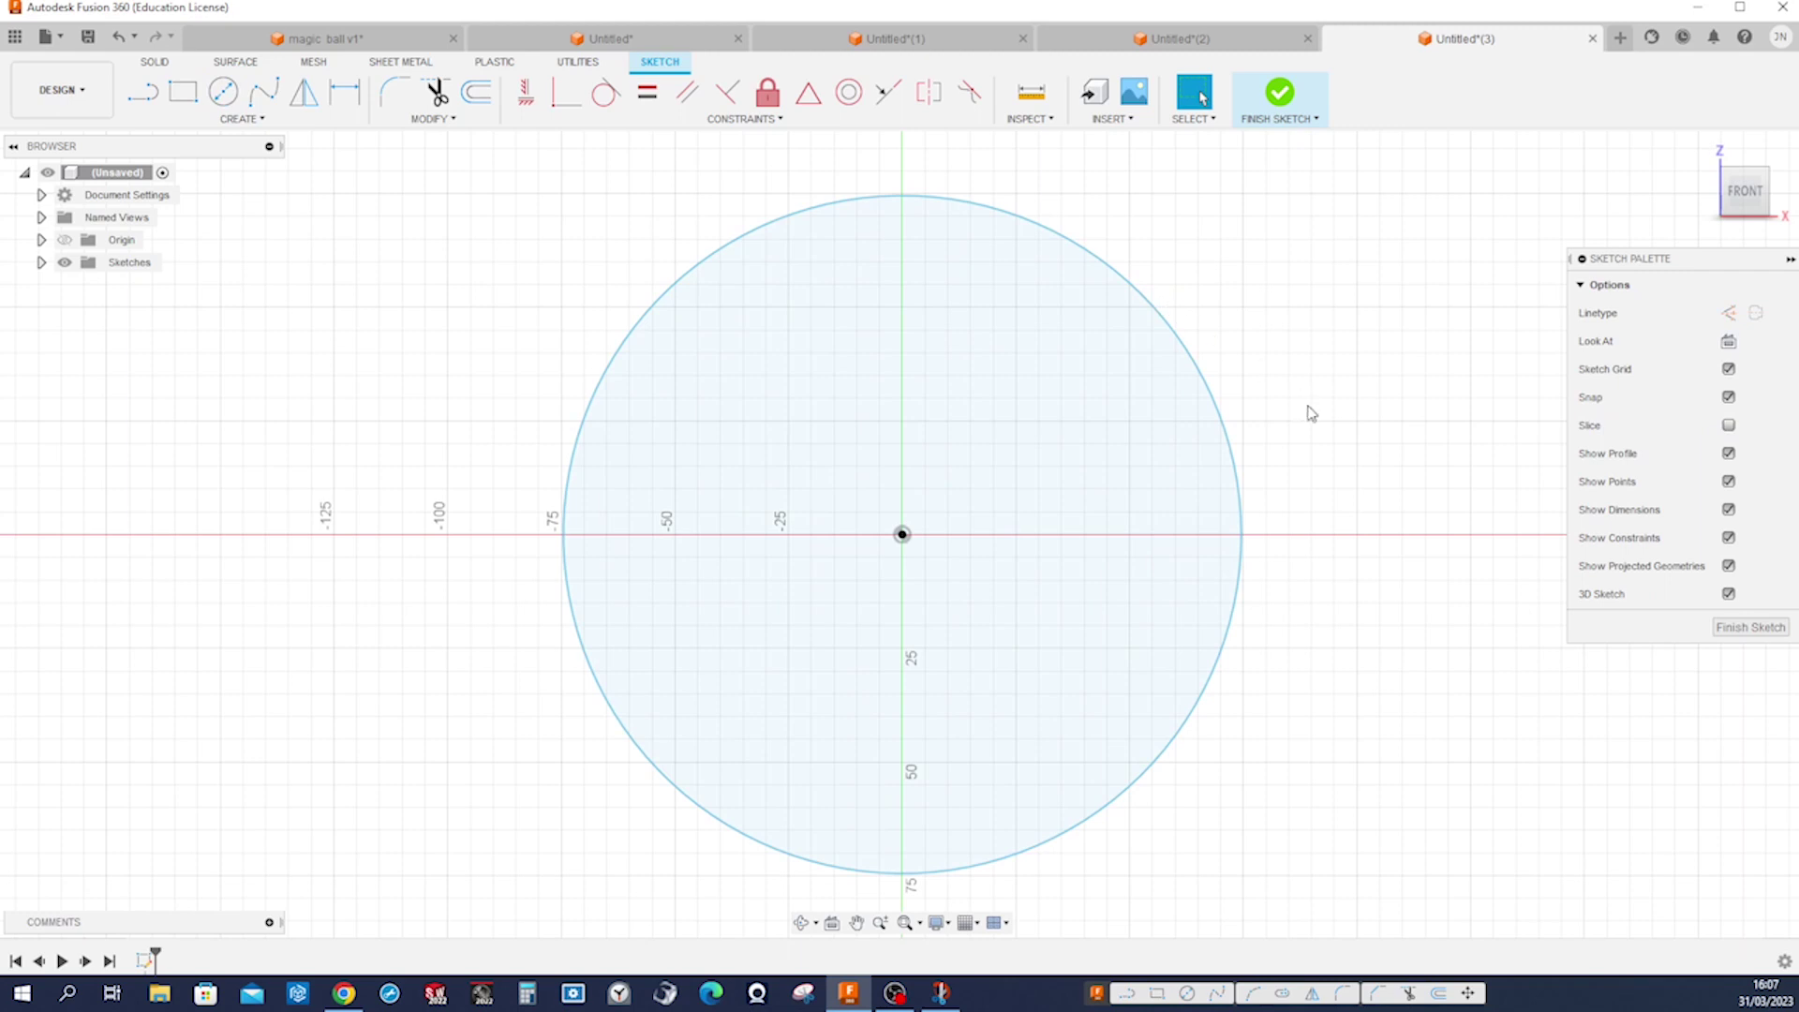
Step: Dimension the origin-centred circle's diameter as 222 mm
{"action": "key", "text": "d"}
{"action": "left_click", "coordinate": [1244, 508]}
{"action": "left_click", "coordinate": [1279, 496]}
{"action": "type", "text": "222"}
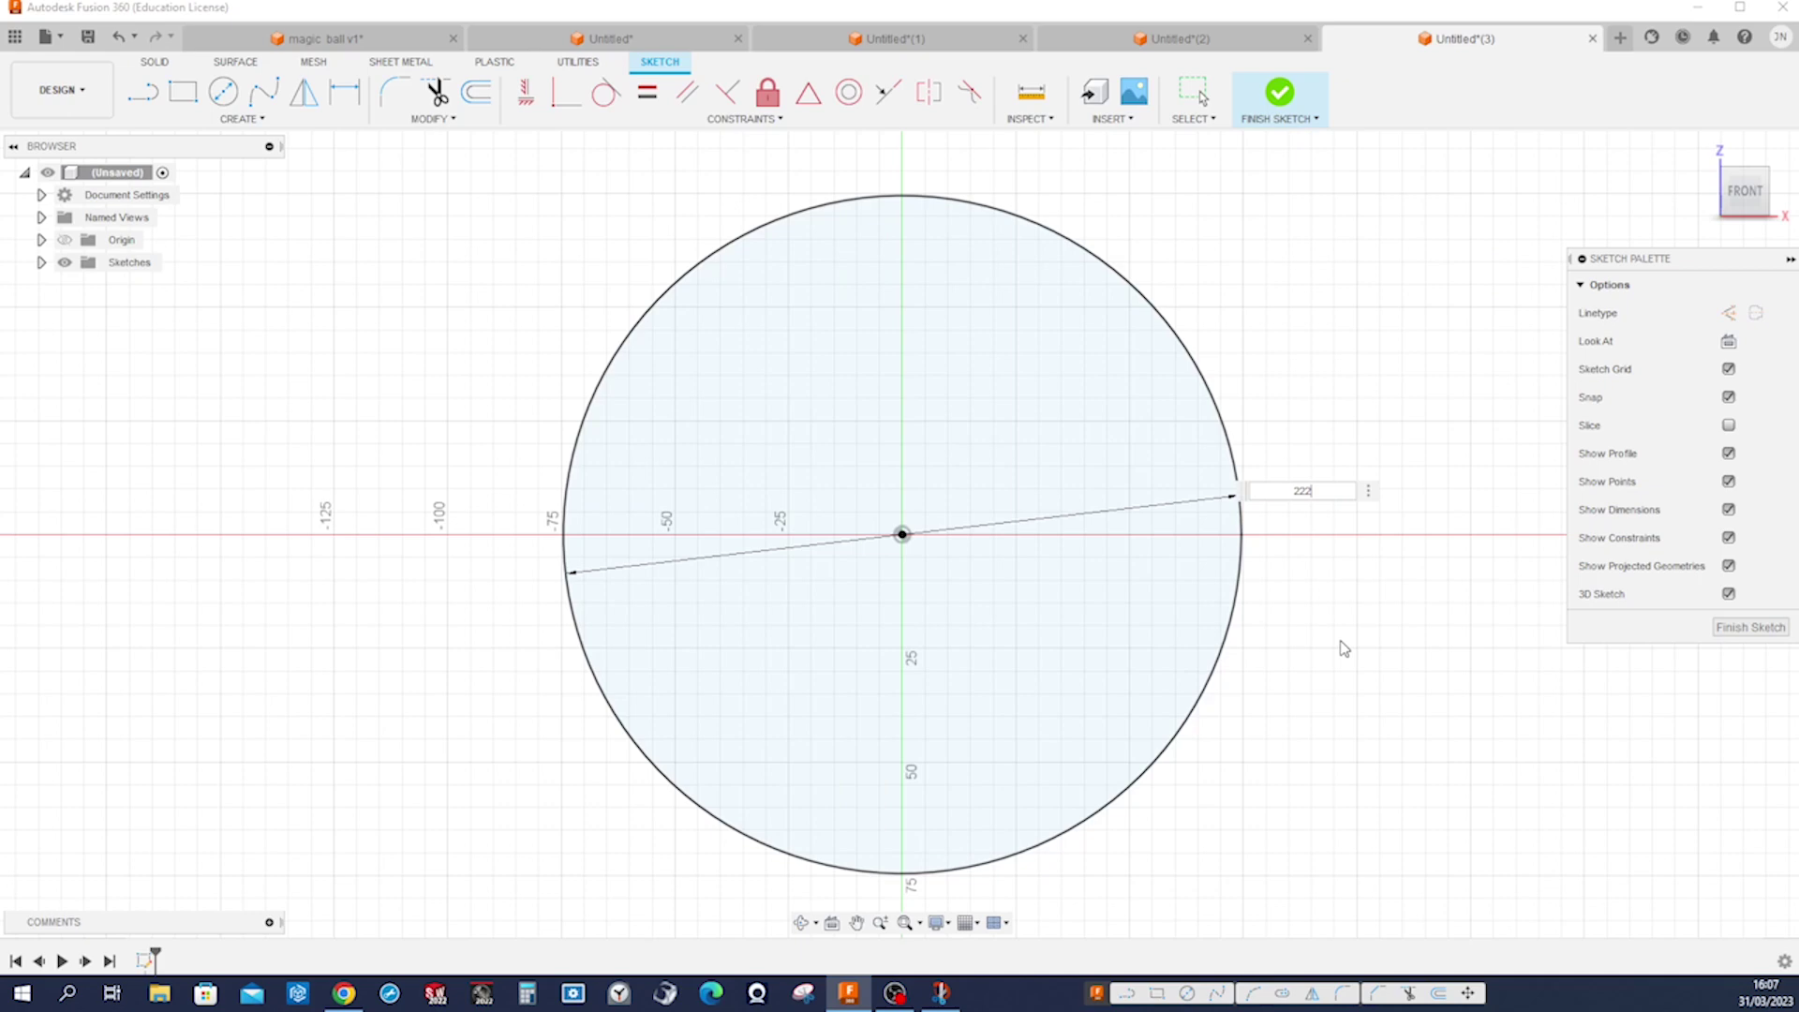
{"action": "key", "text": "Return"}
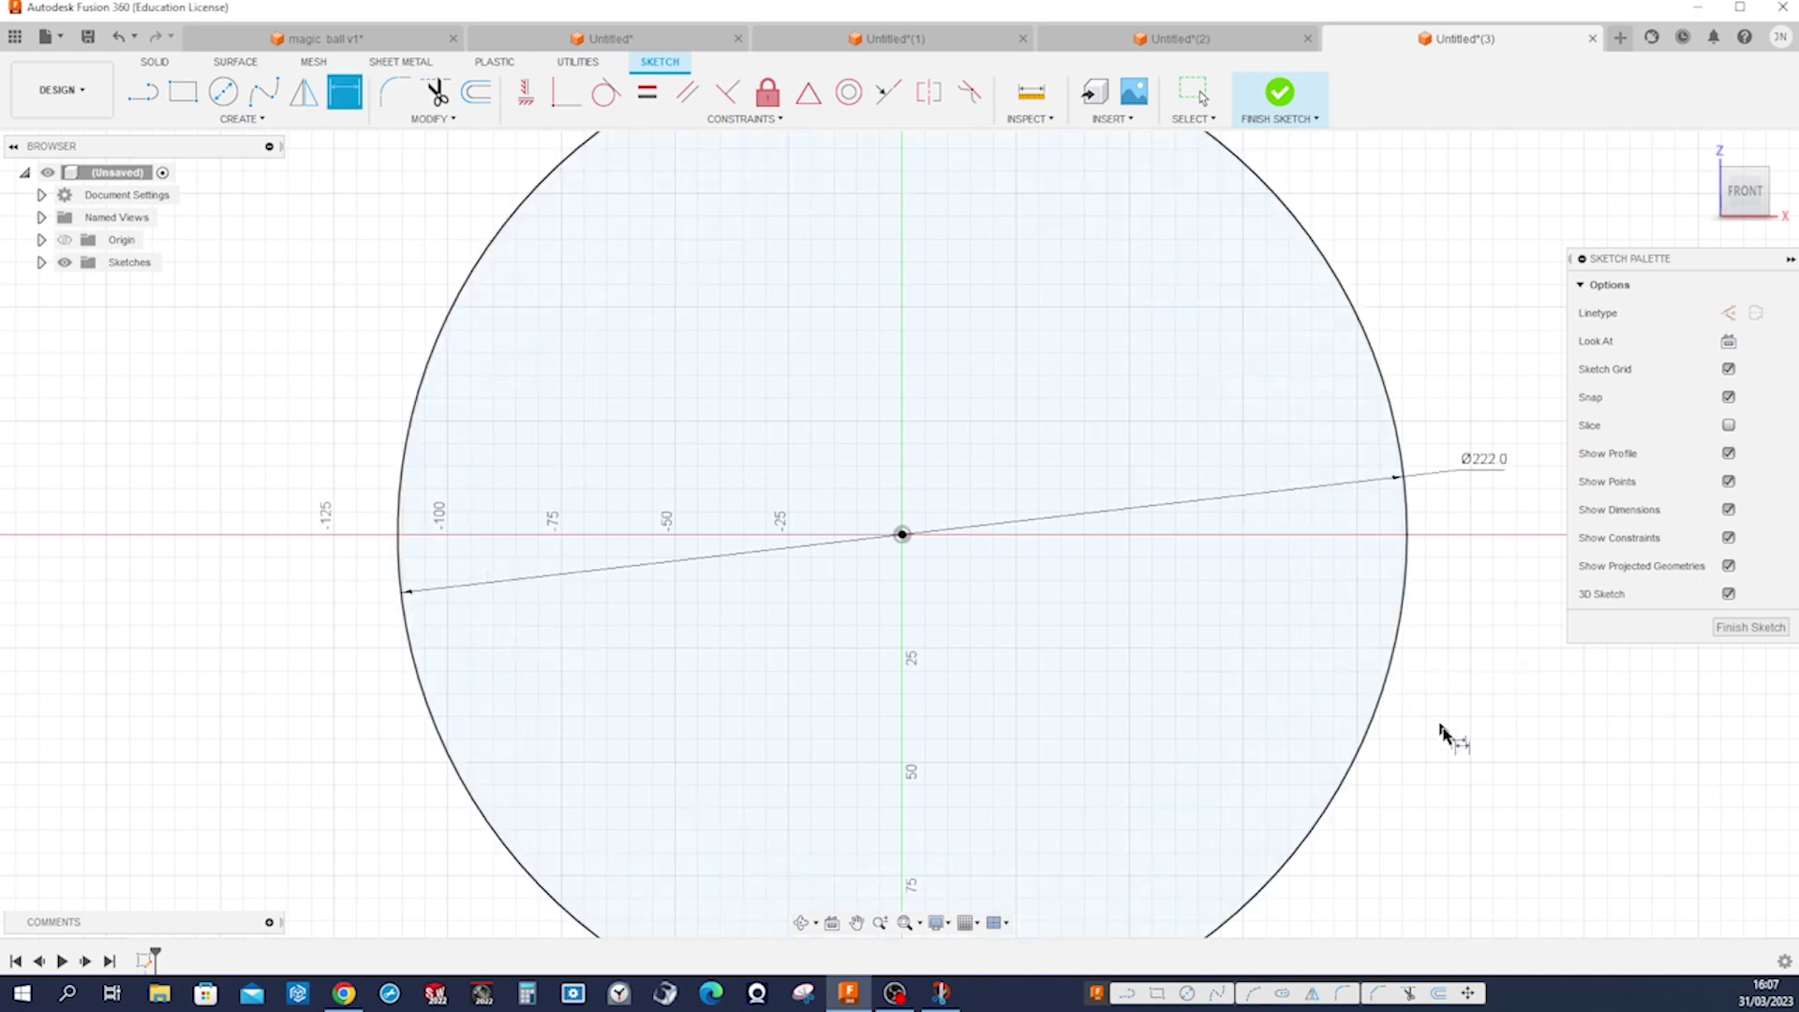
{"action": "key", "text": "Escape"}
{"action": "key", "text": "F6"}
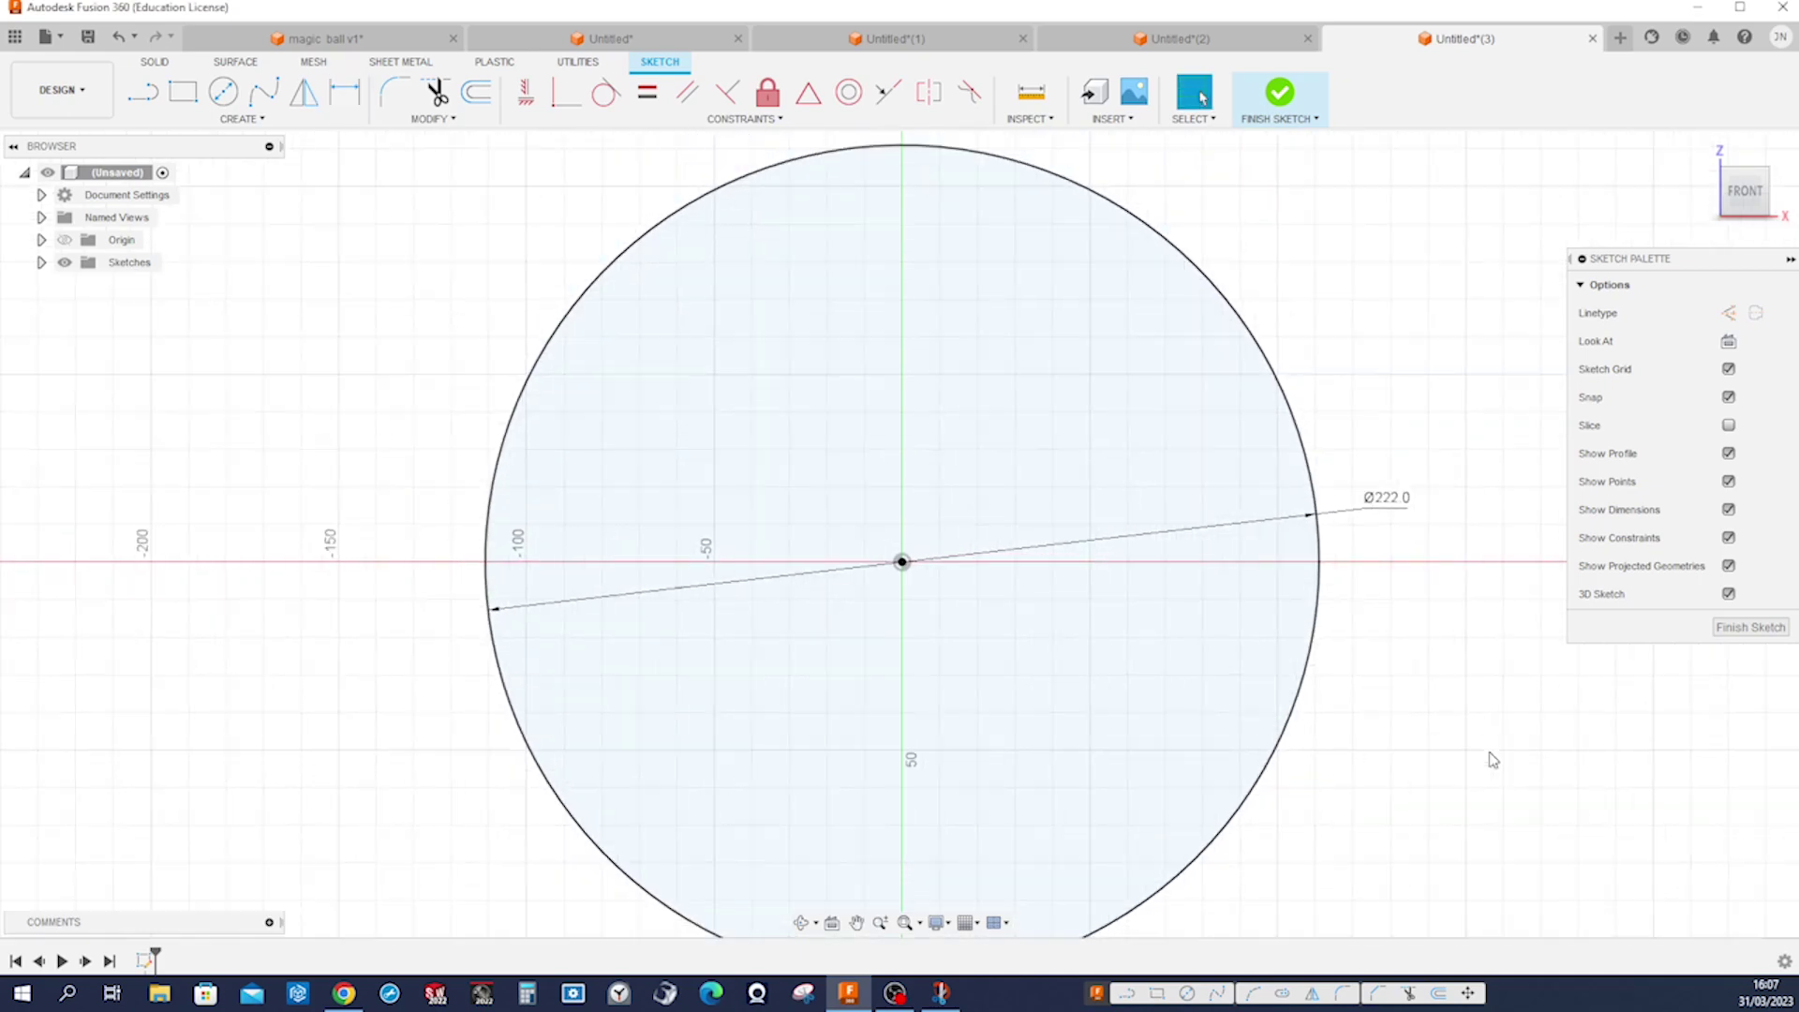
Step: Draw a small circle centred on the topmost point of the 222 mm circle
{"action": "key", "text": "c"}
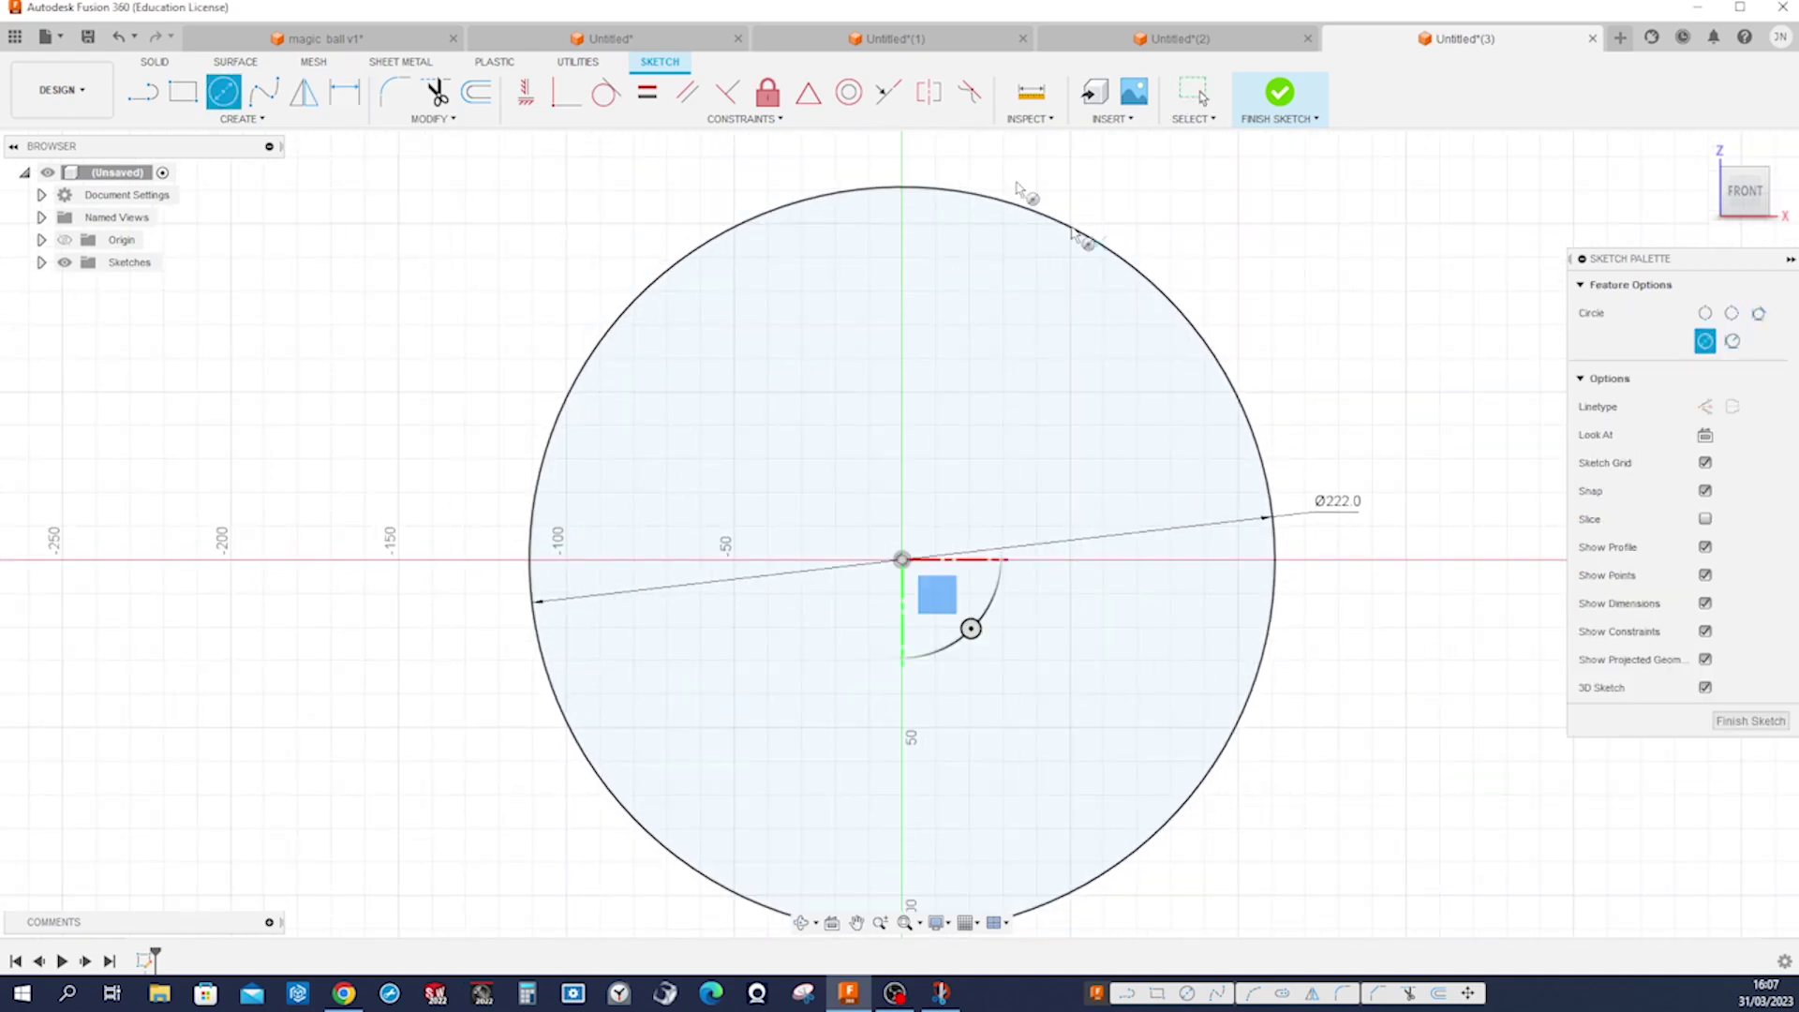
{"action": "left_click", "coordinate": [902, 186]}
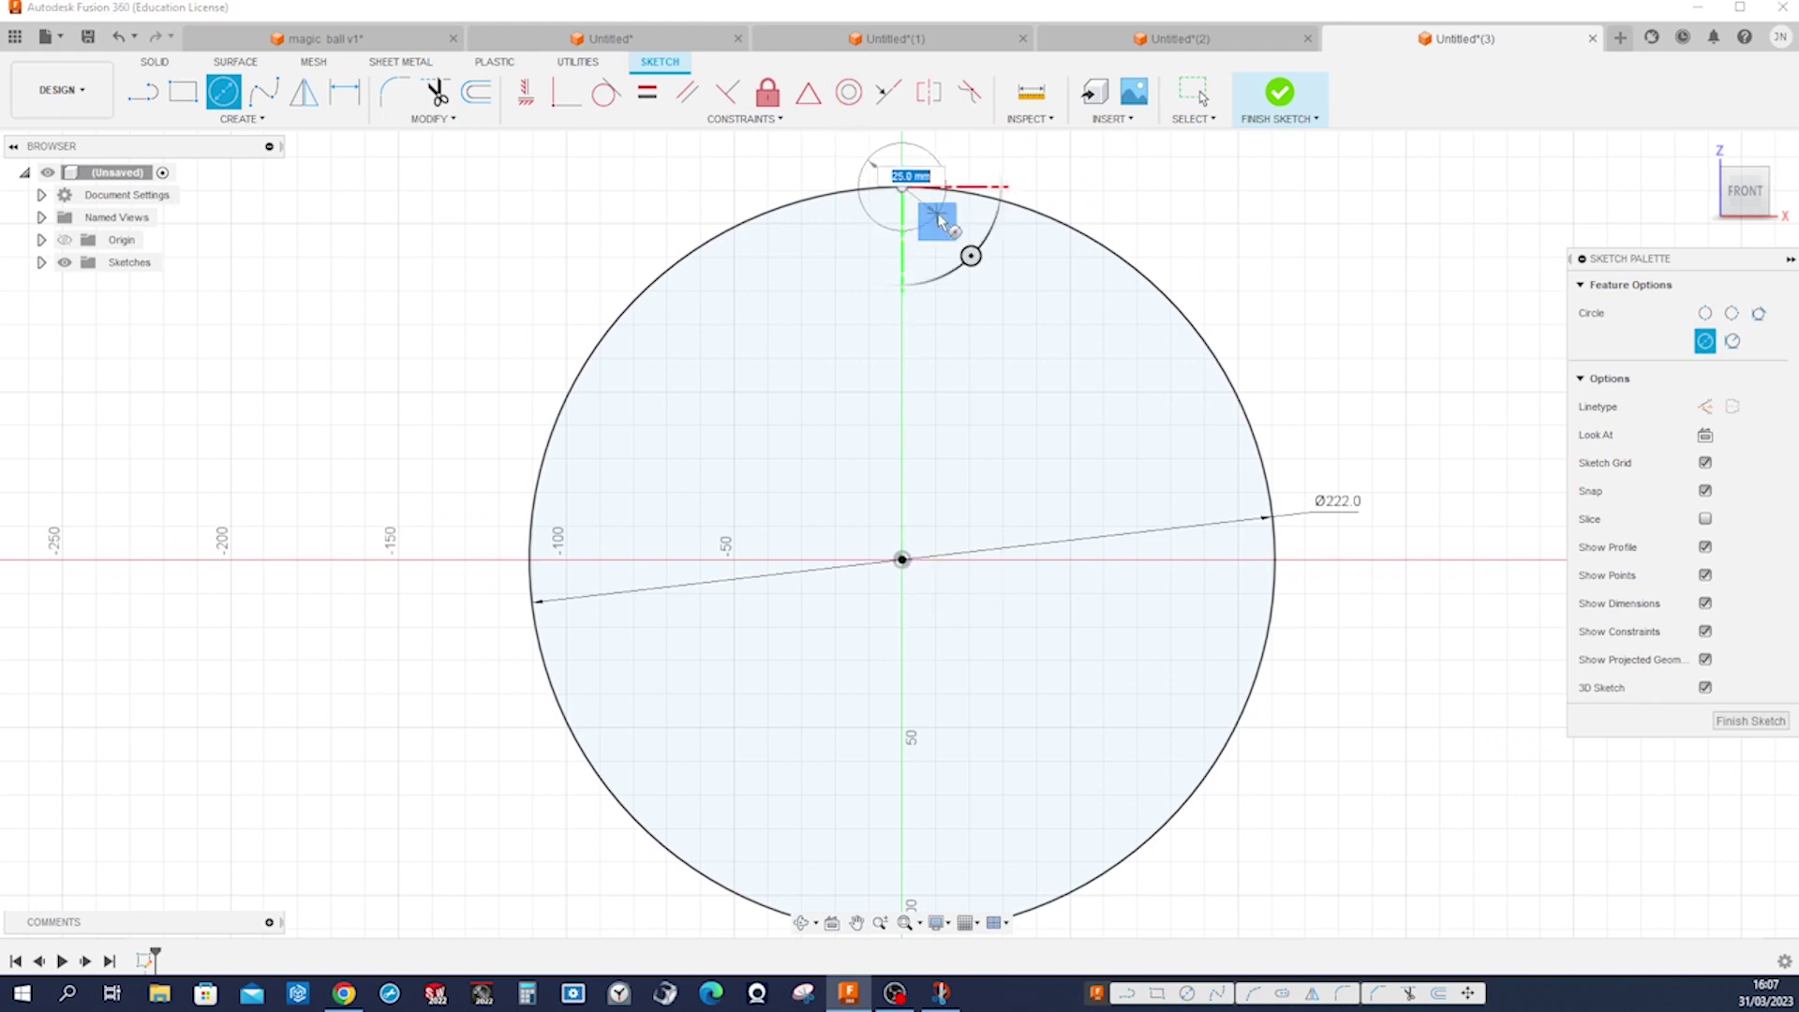
{"action": "left_click", "coordinate": [951, 234]}
{"action": "key", "text": "Escape"}
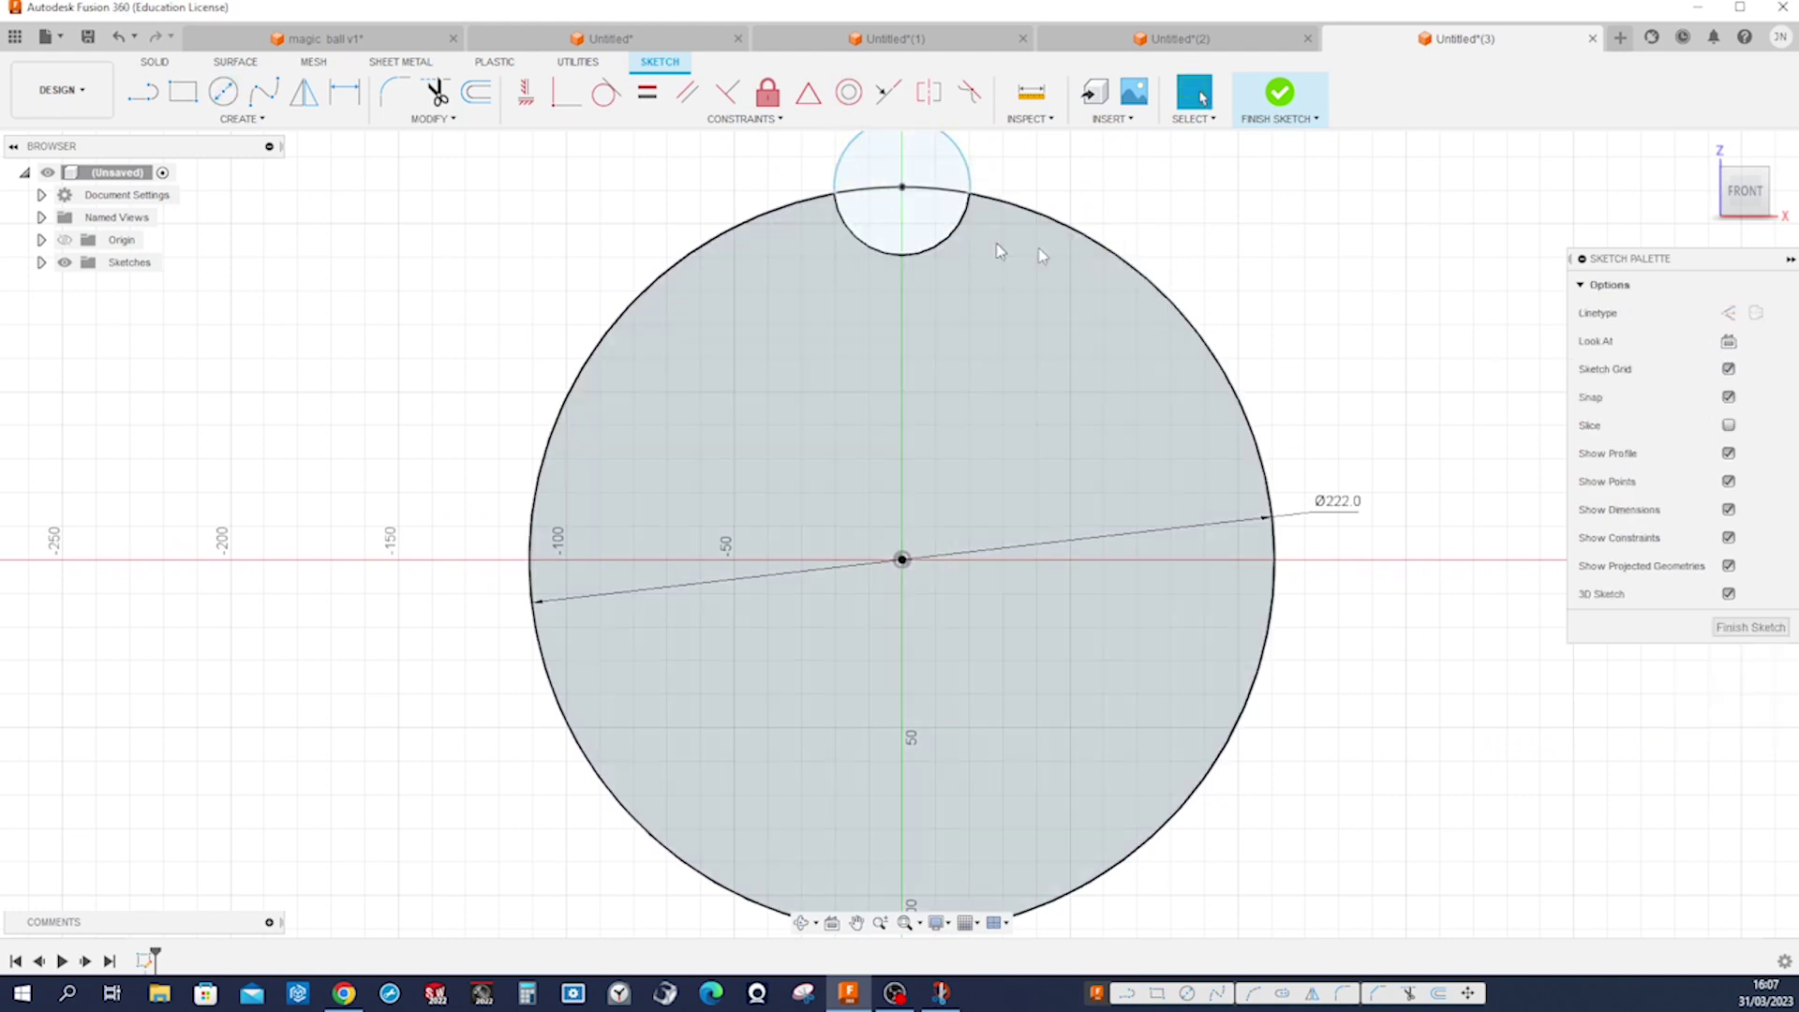
{"action": "key", "text": "F6"}
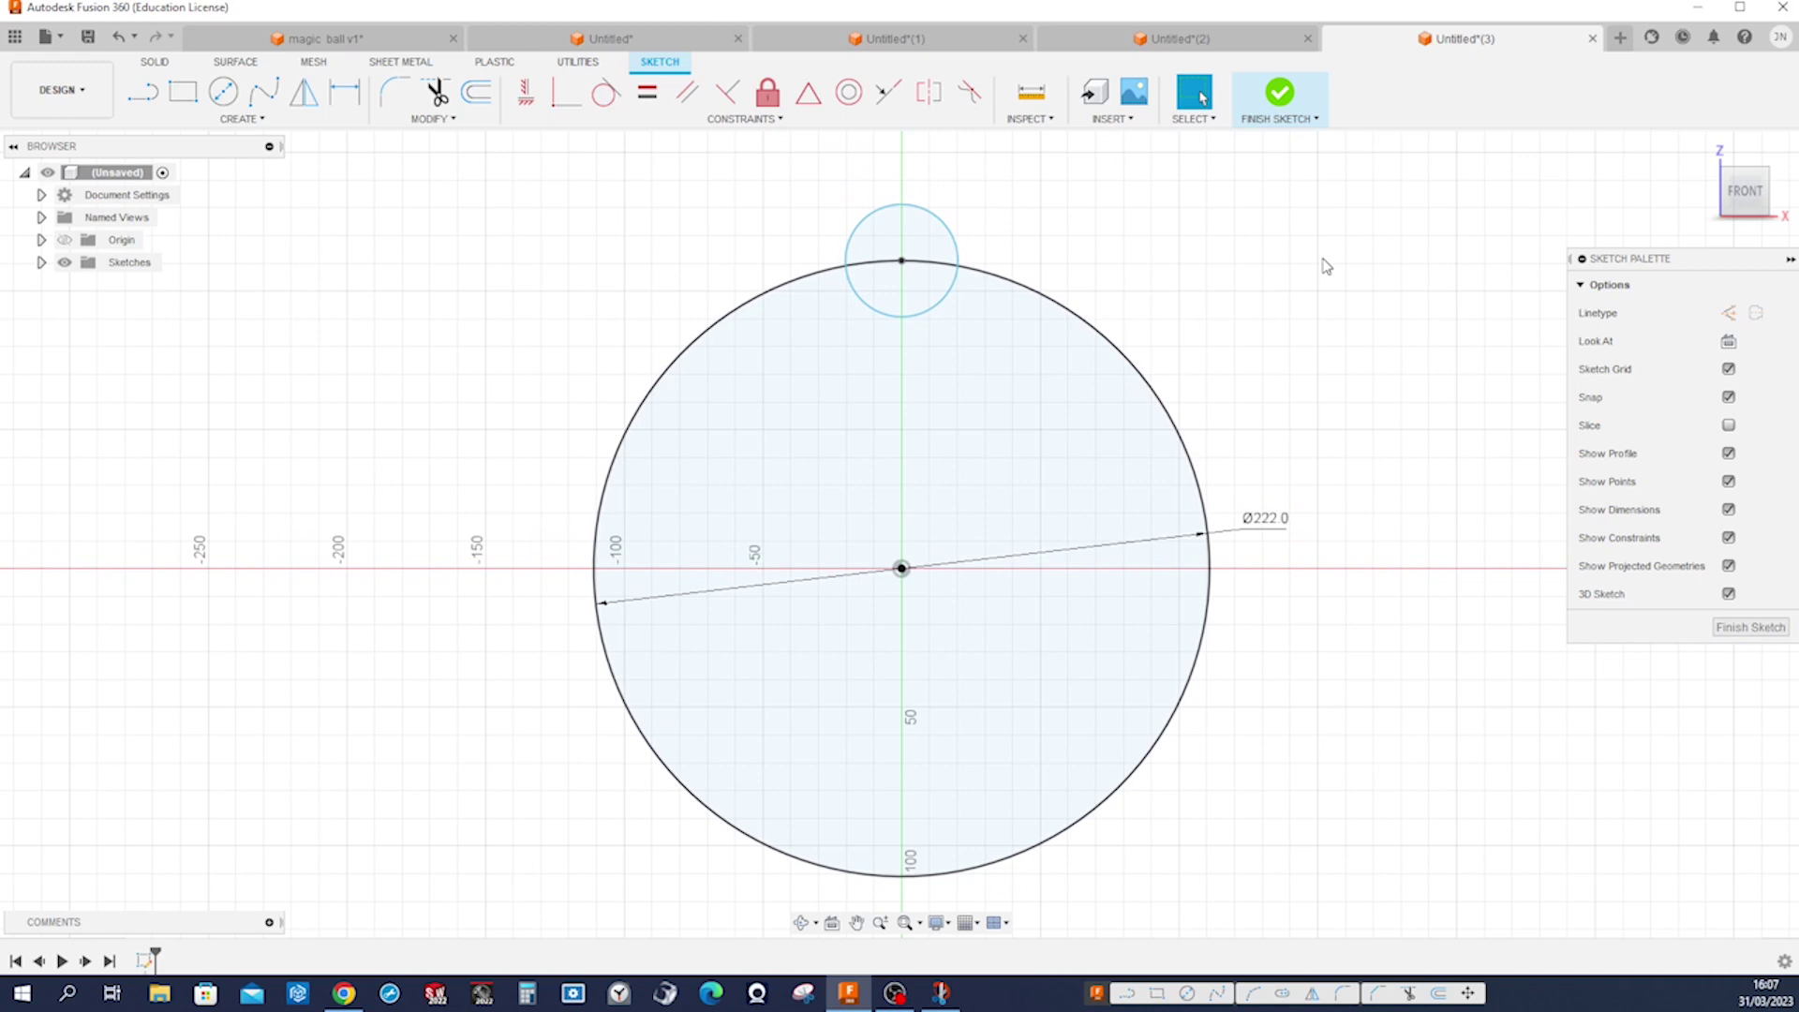
Step: Draw a vertical line from the origin through the small circle's centre to the top of that circle
{"action": "key", "text": "l"}
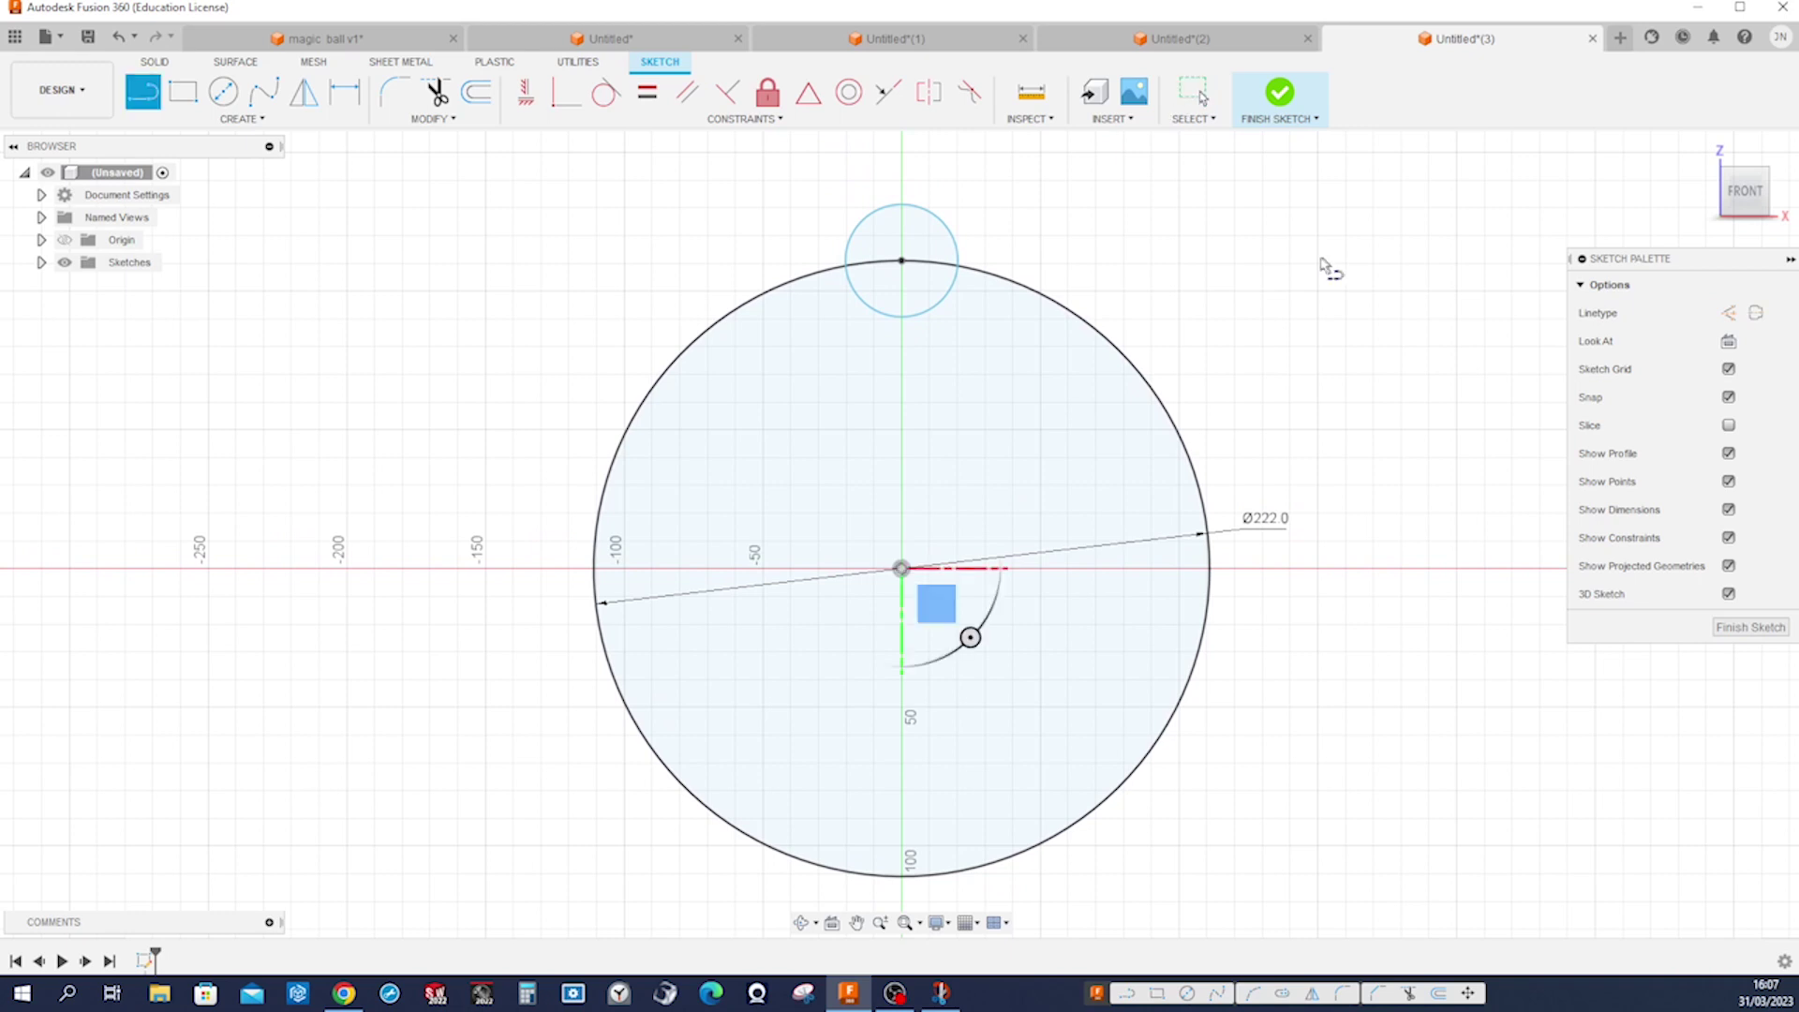
{"action": "left_click", "coordinate": [901, 569]}
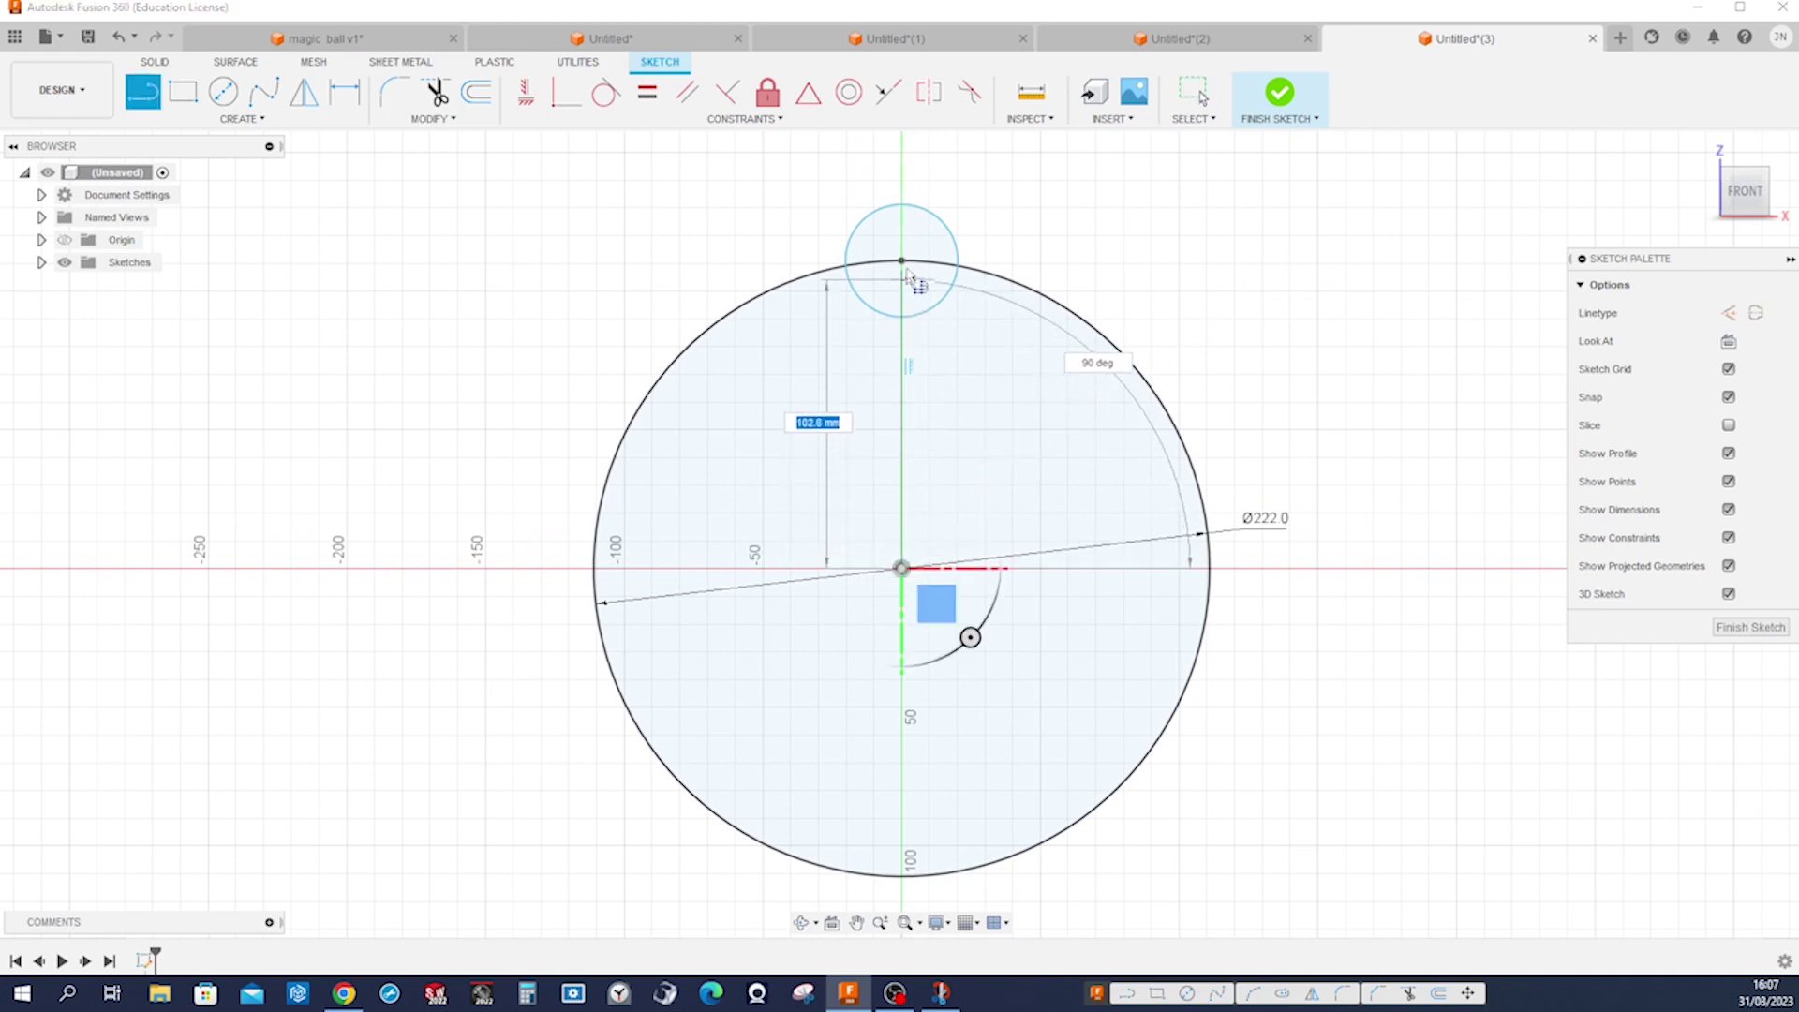
{"action": "left_click", "coordinate": [900, 207]}
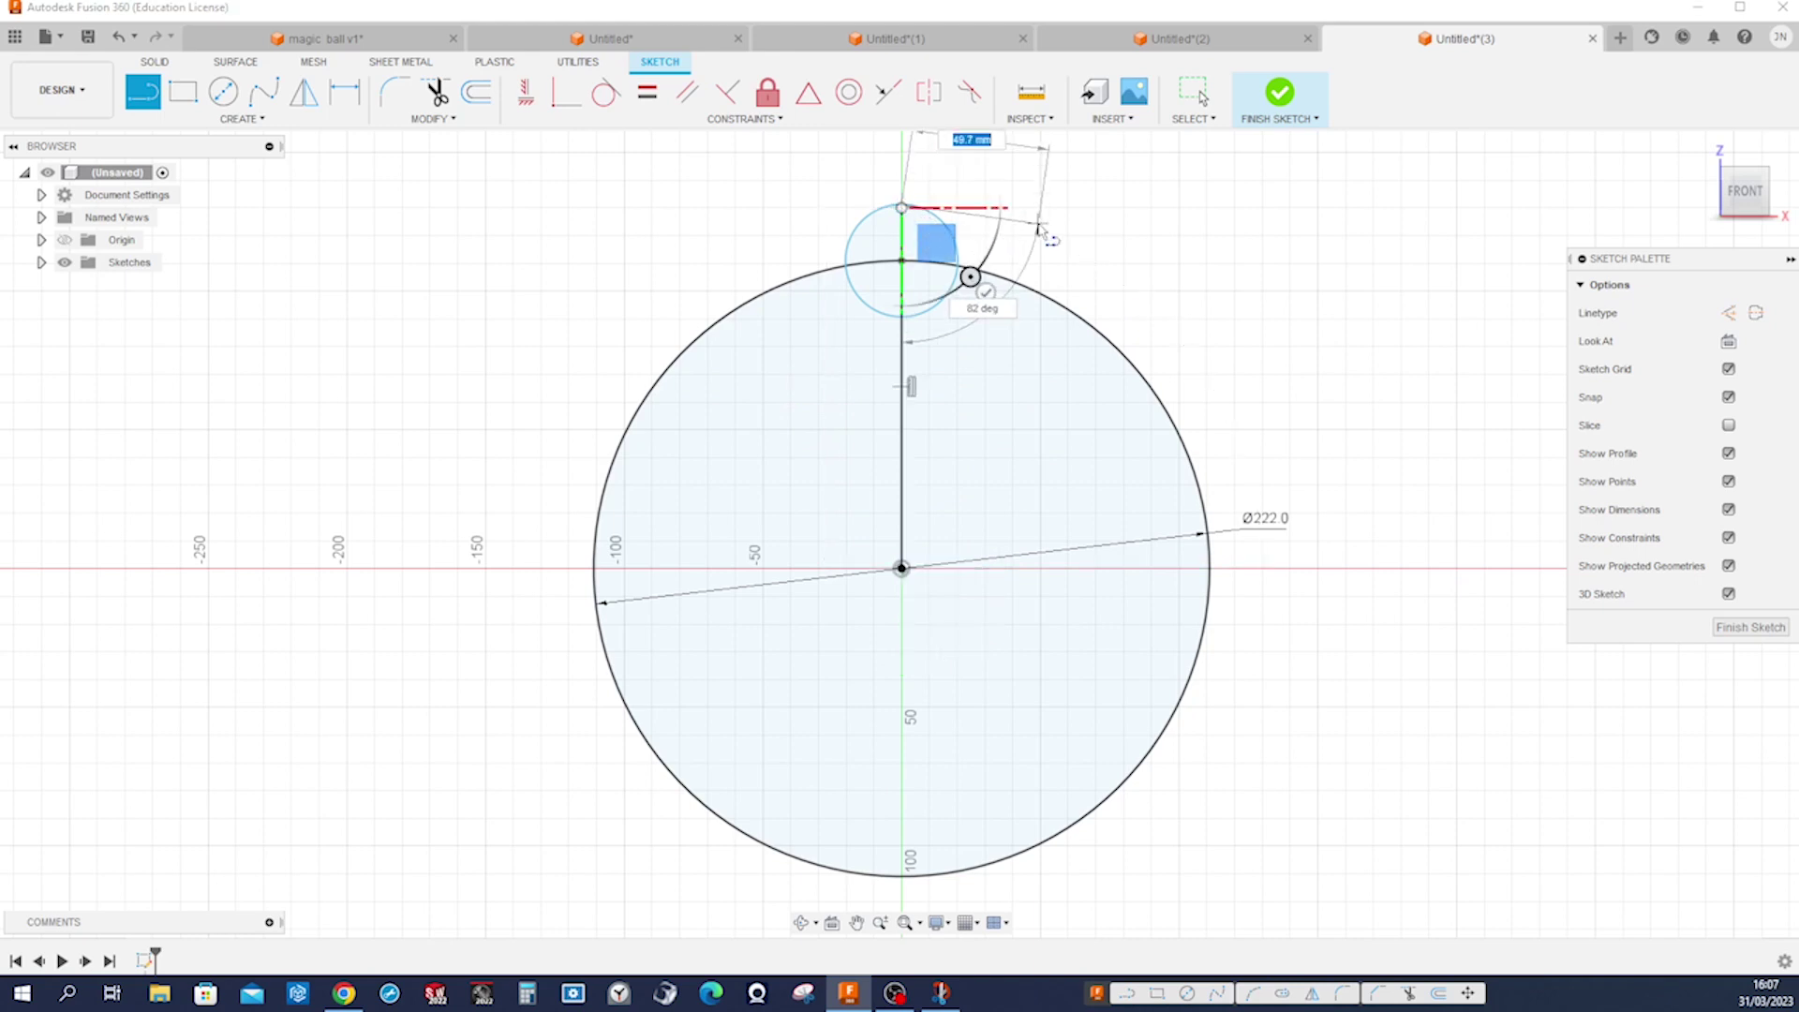
{"action": "key", "text": "Escape"}
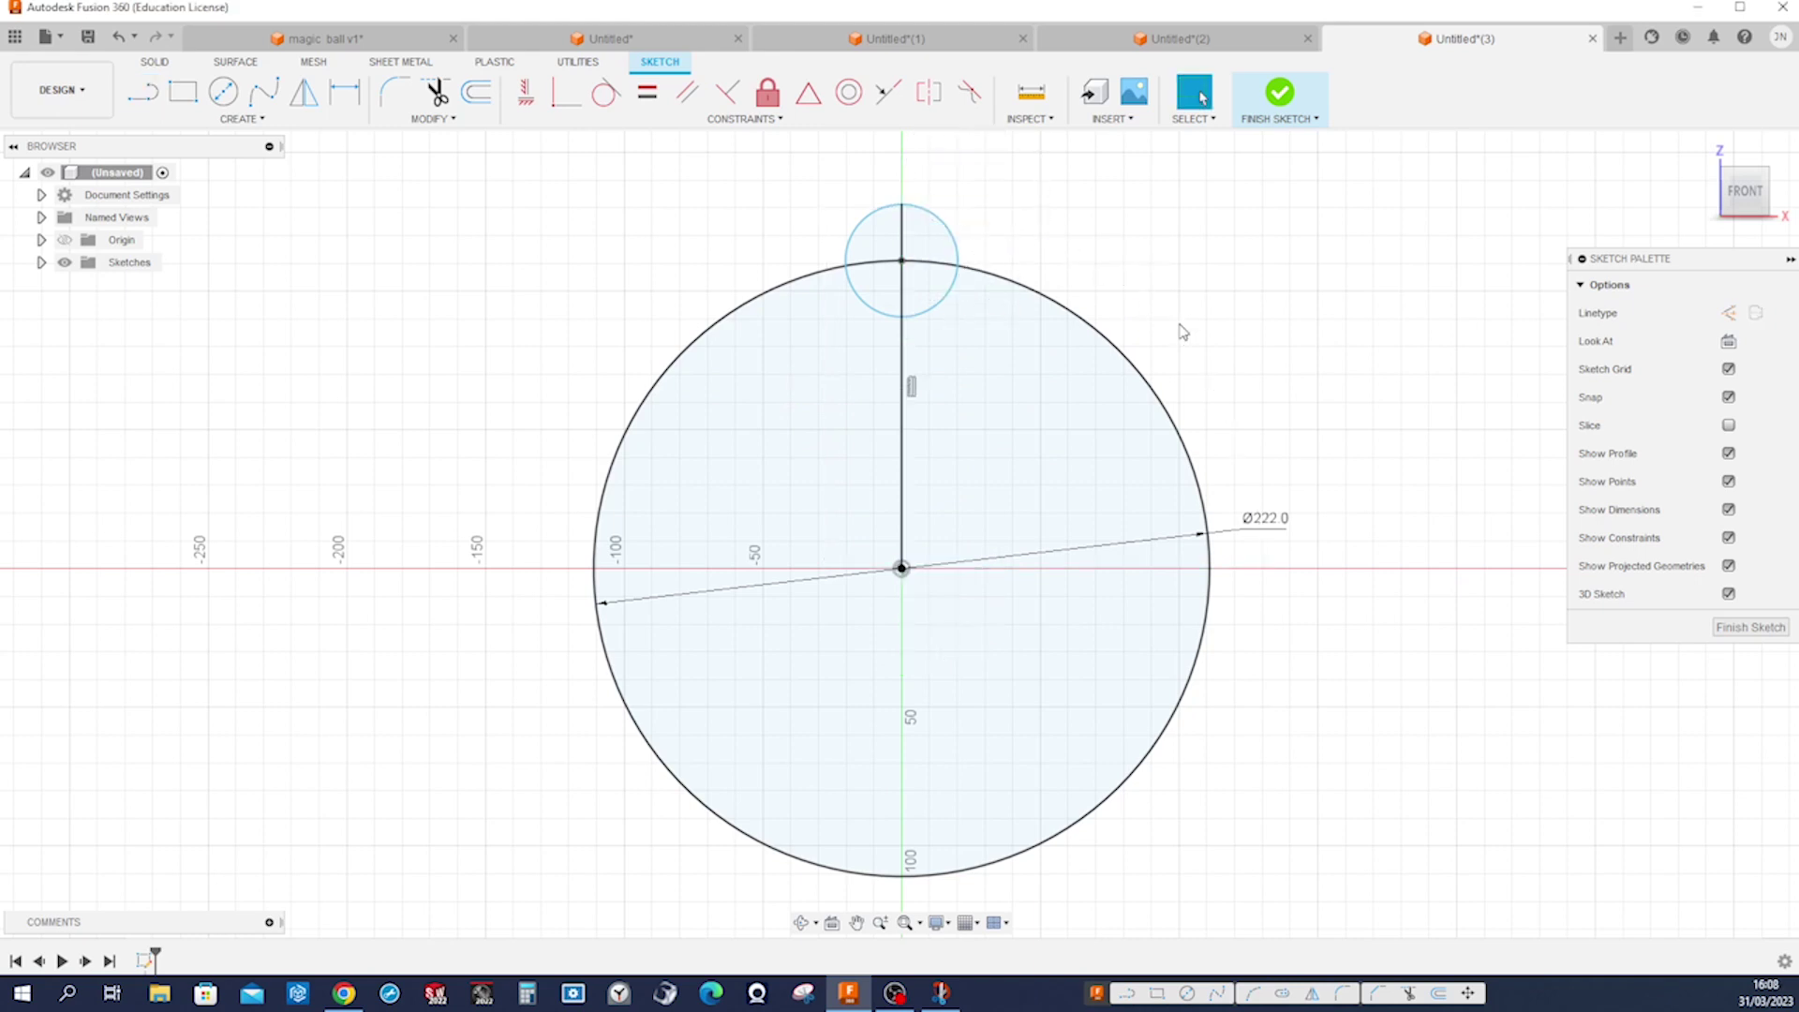
Step: Draw a slanted line from the origin to the small circle's lower-left edge and make it tangent to that circle
{"action": "key", "text": "l"}
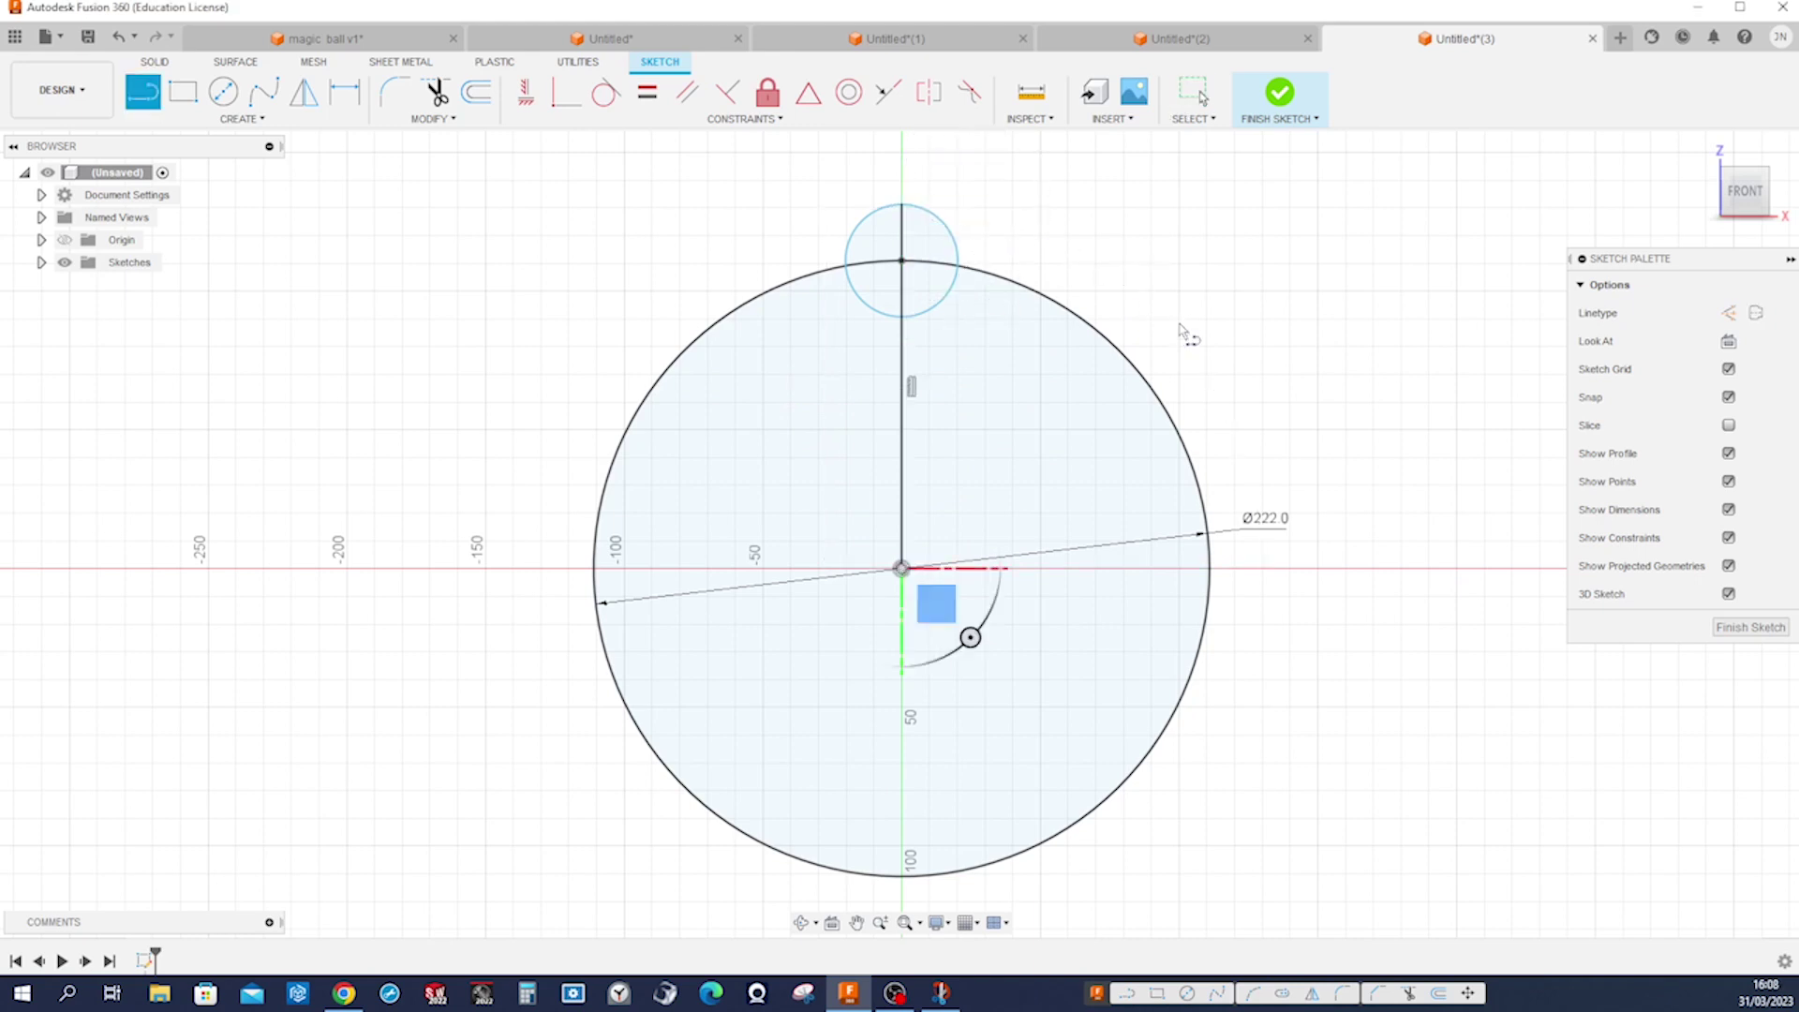
{"action": "left_click", "coordinate": [902, 569]}
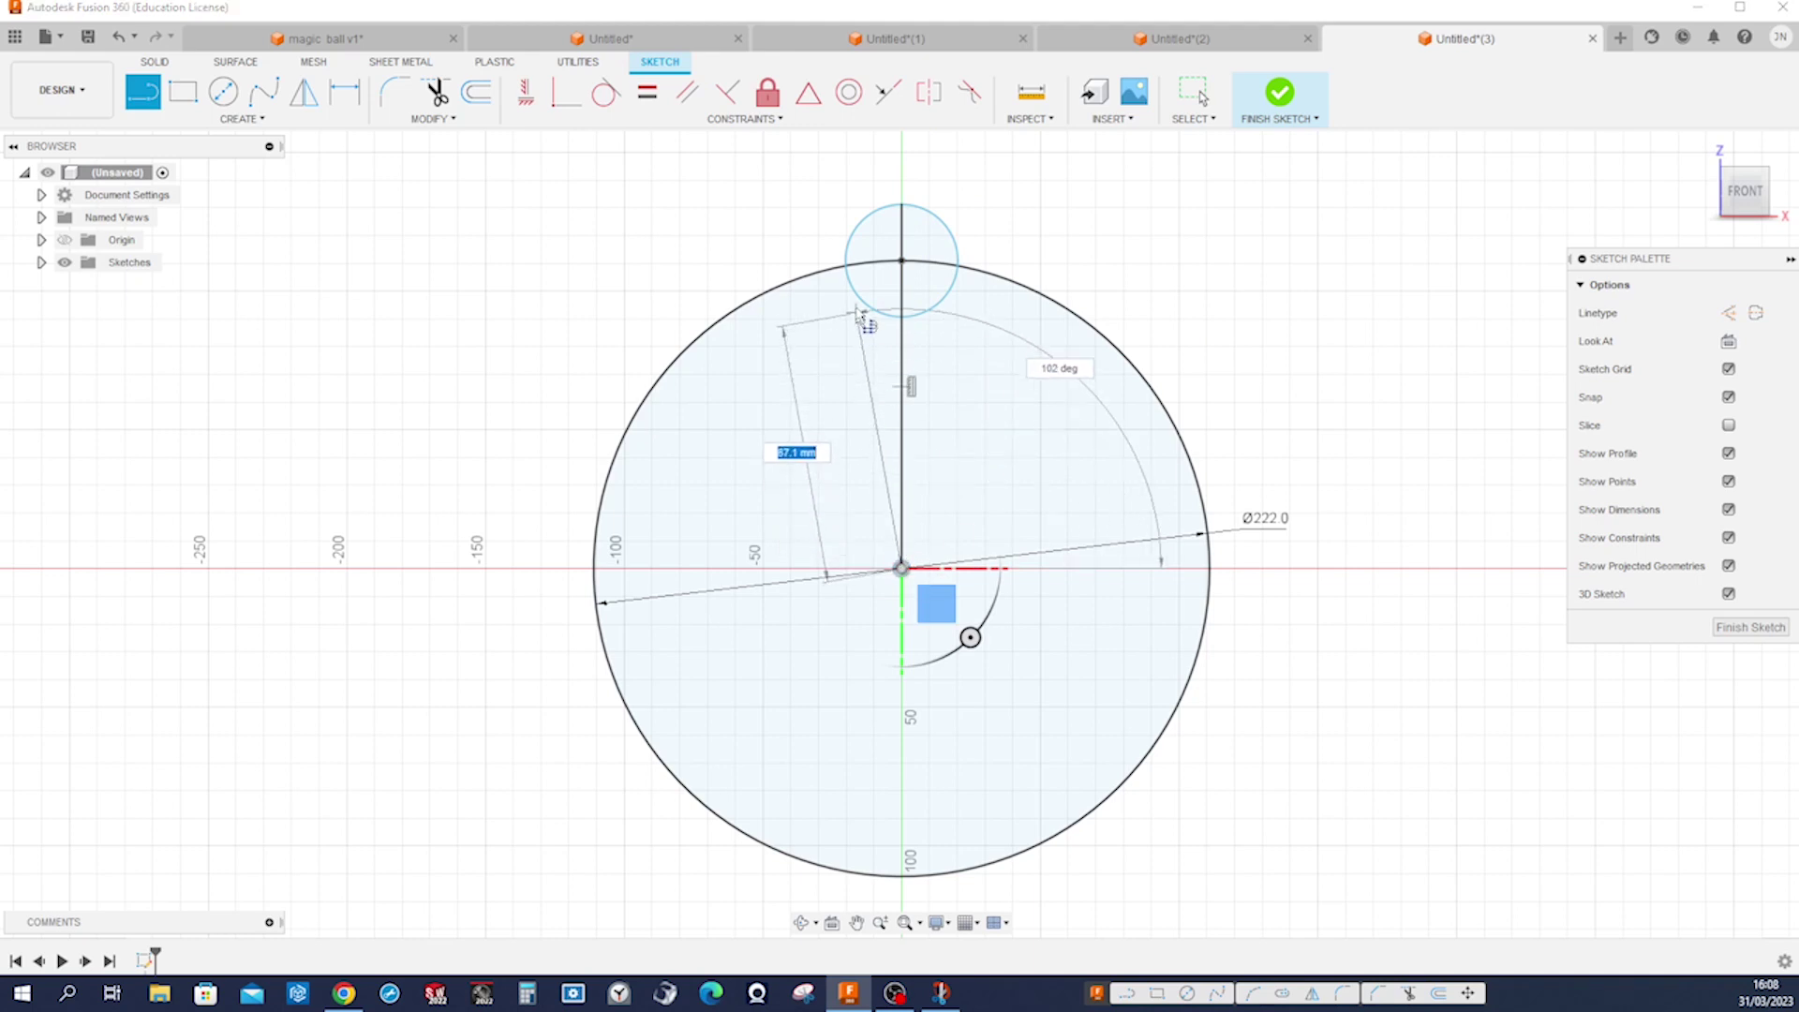
{"action": "left_click", "coordinate": [857, 296]}
{"action": "key", "text": "Escape"}
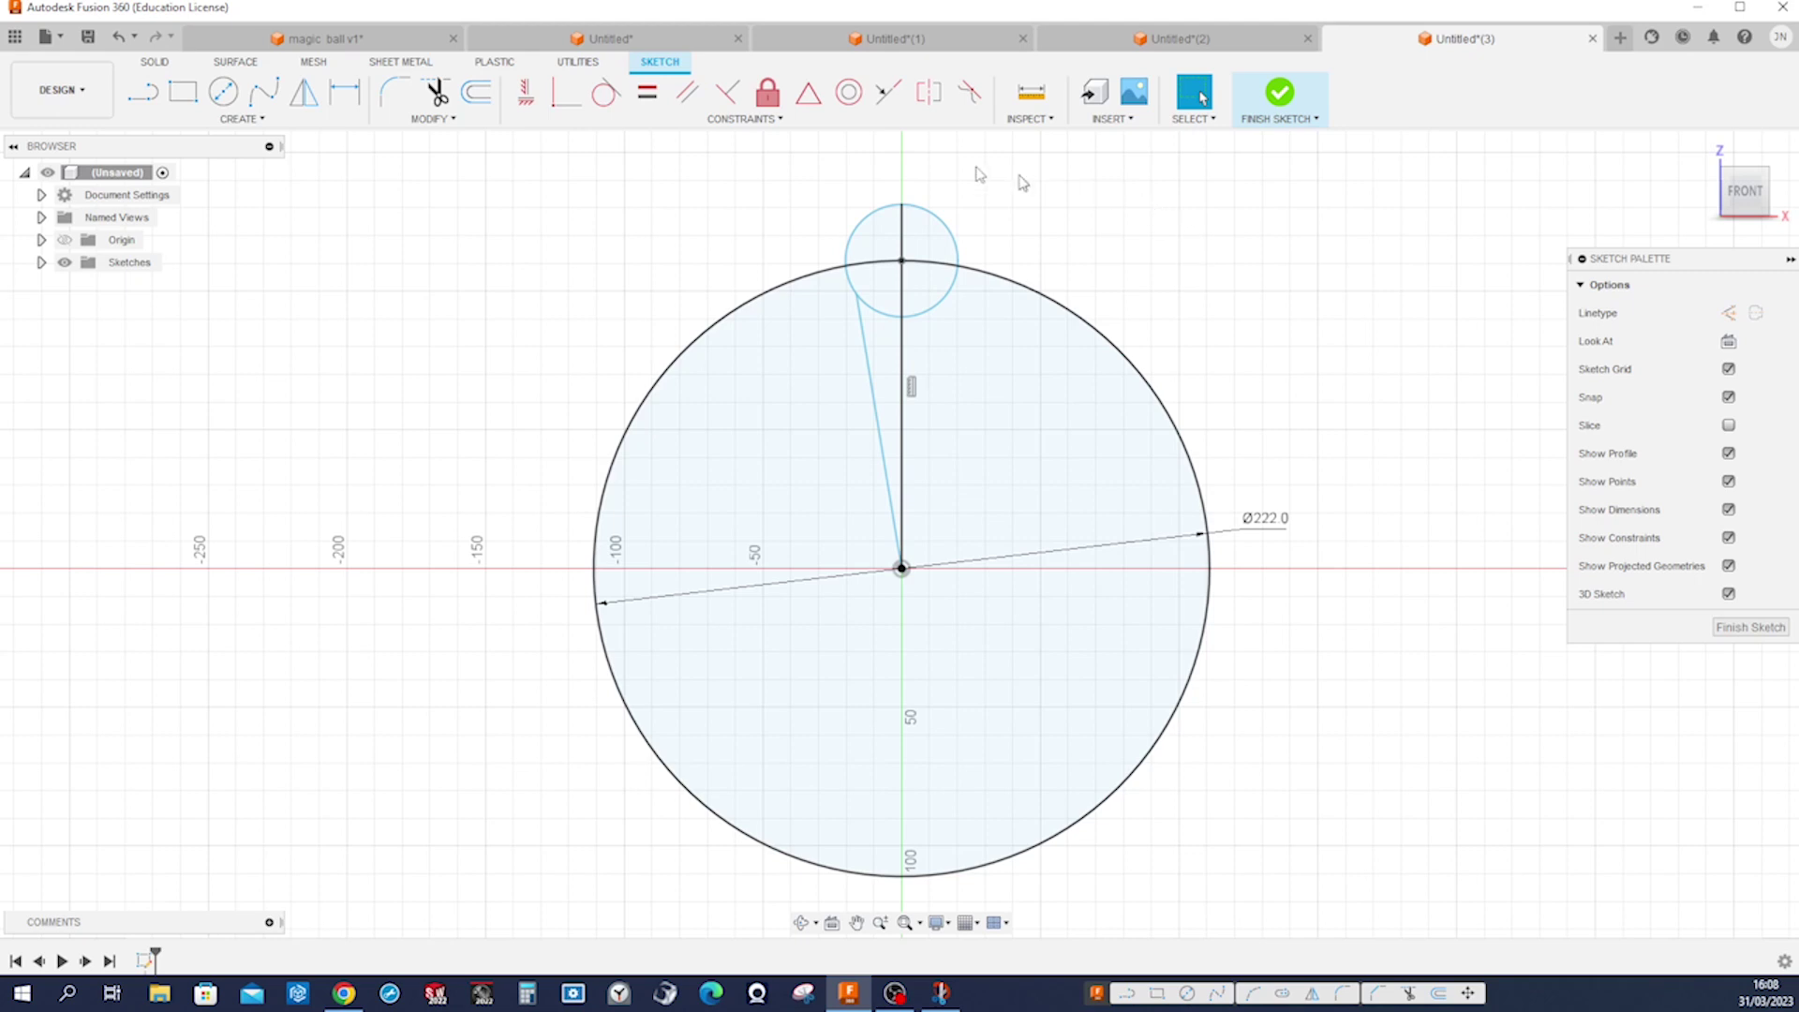
{"action": "left_click", "coordinate": [606, 94]}
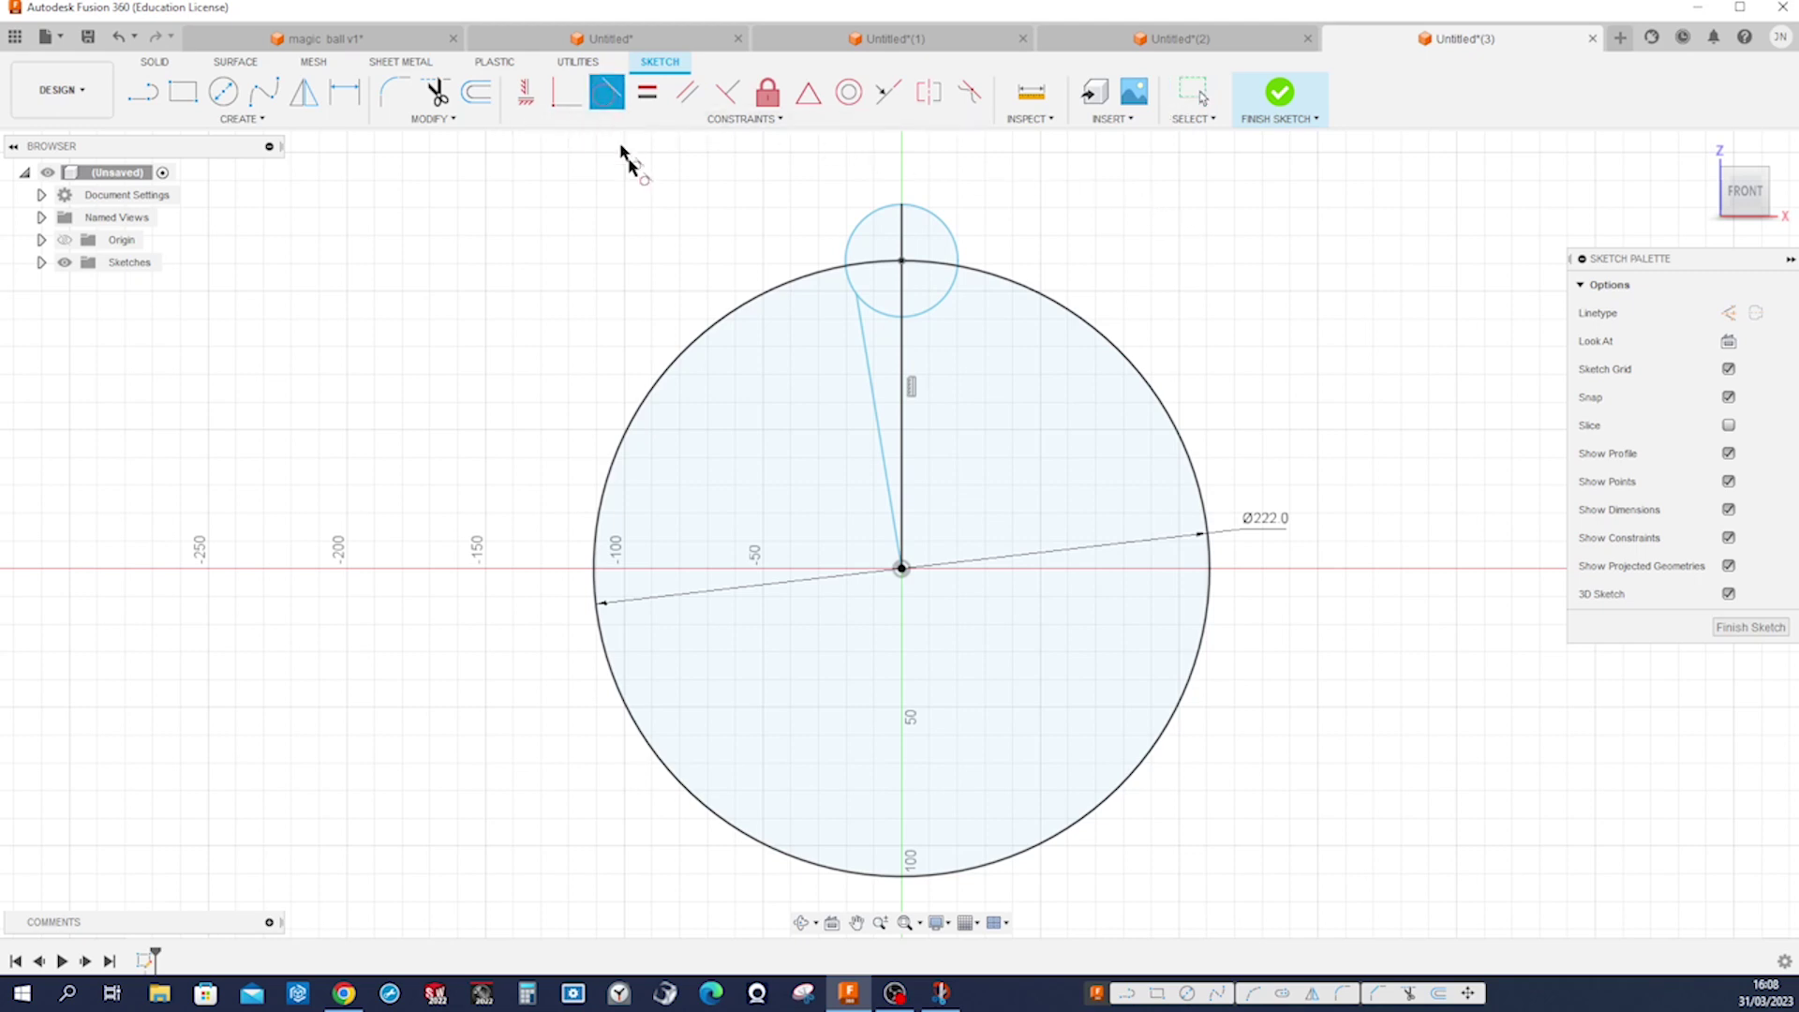
{"action": "left_click", "coordinate": [861, 347]}
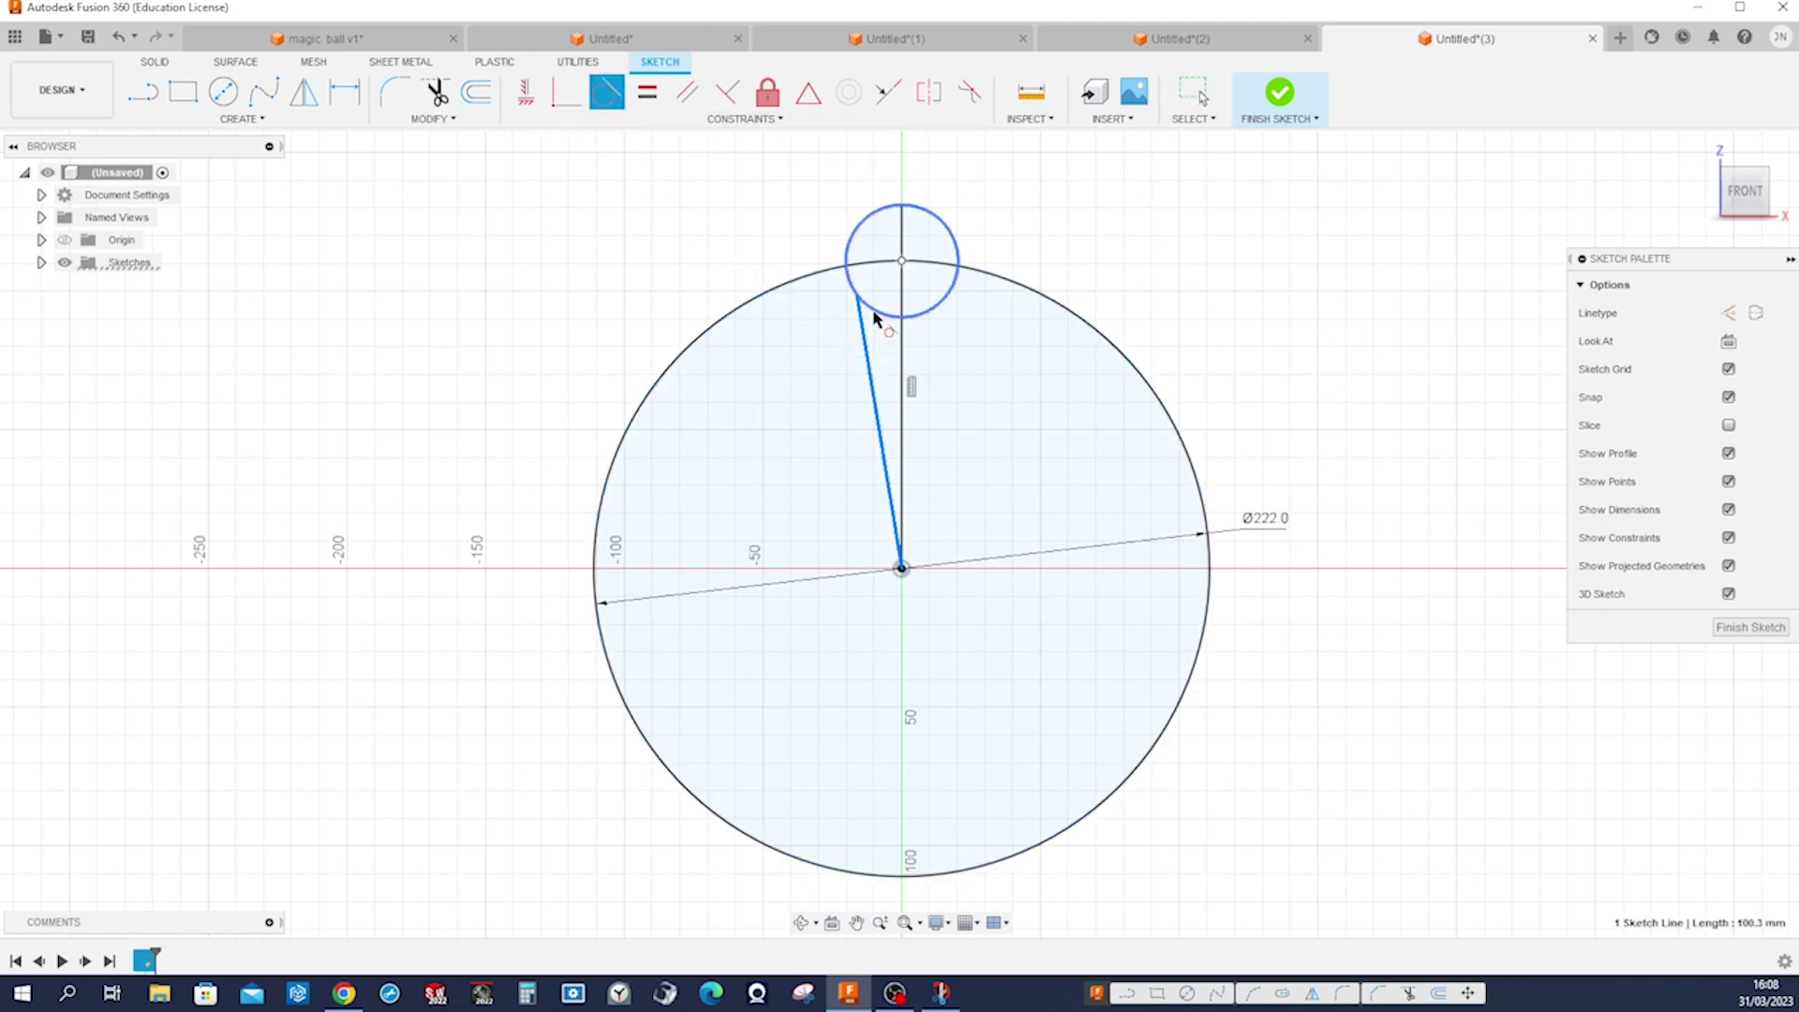
{"action": "left_click", "coordinate": [876, 313]}
{"action": "key", "text": "Escape"}
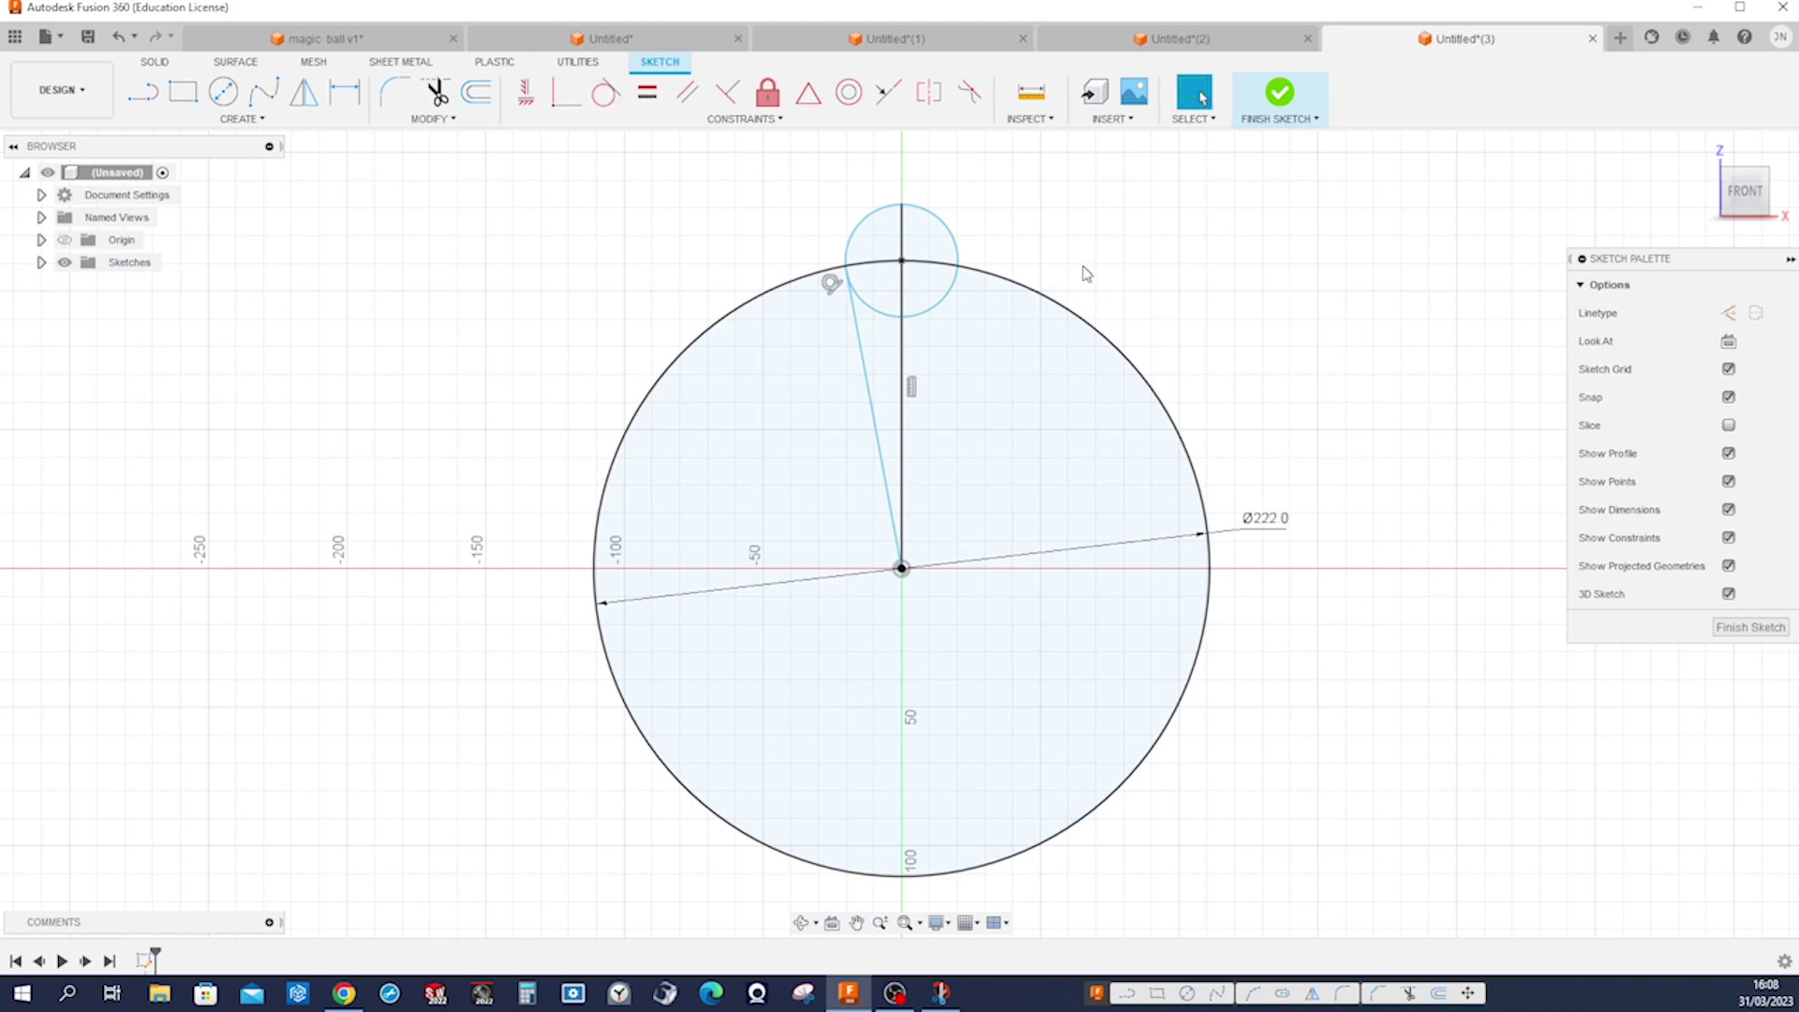
Step: Dimension the angle between the vertical line and the slanted tangent line as 360/48 degrees
{"action": "key", "text": "d"}
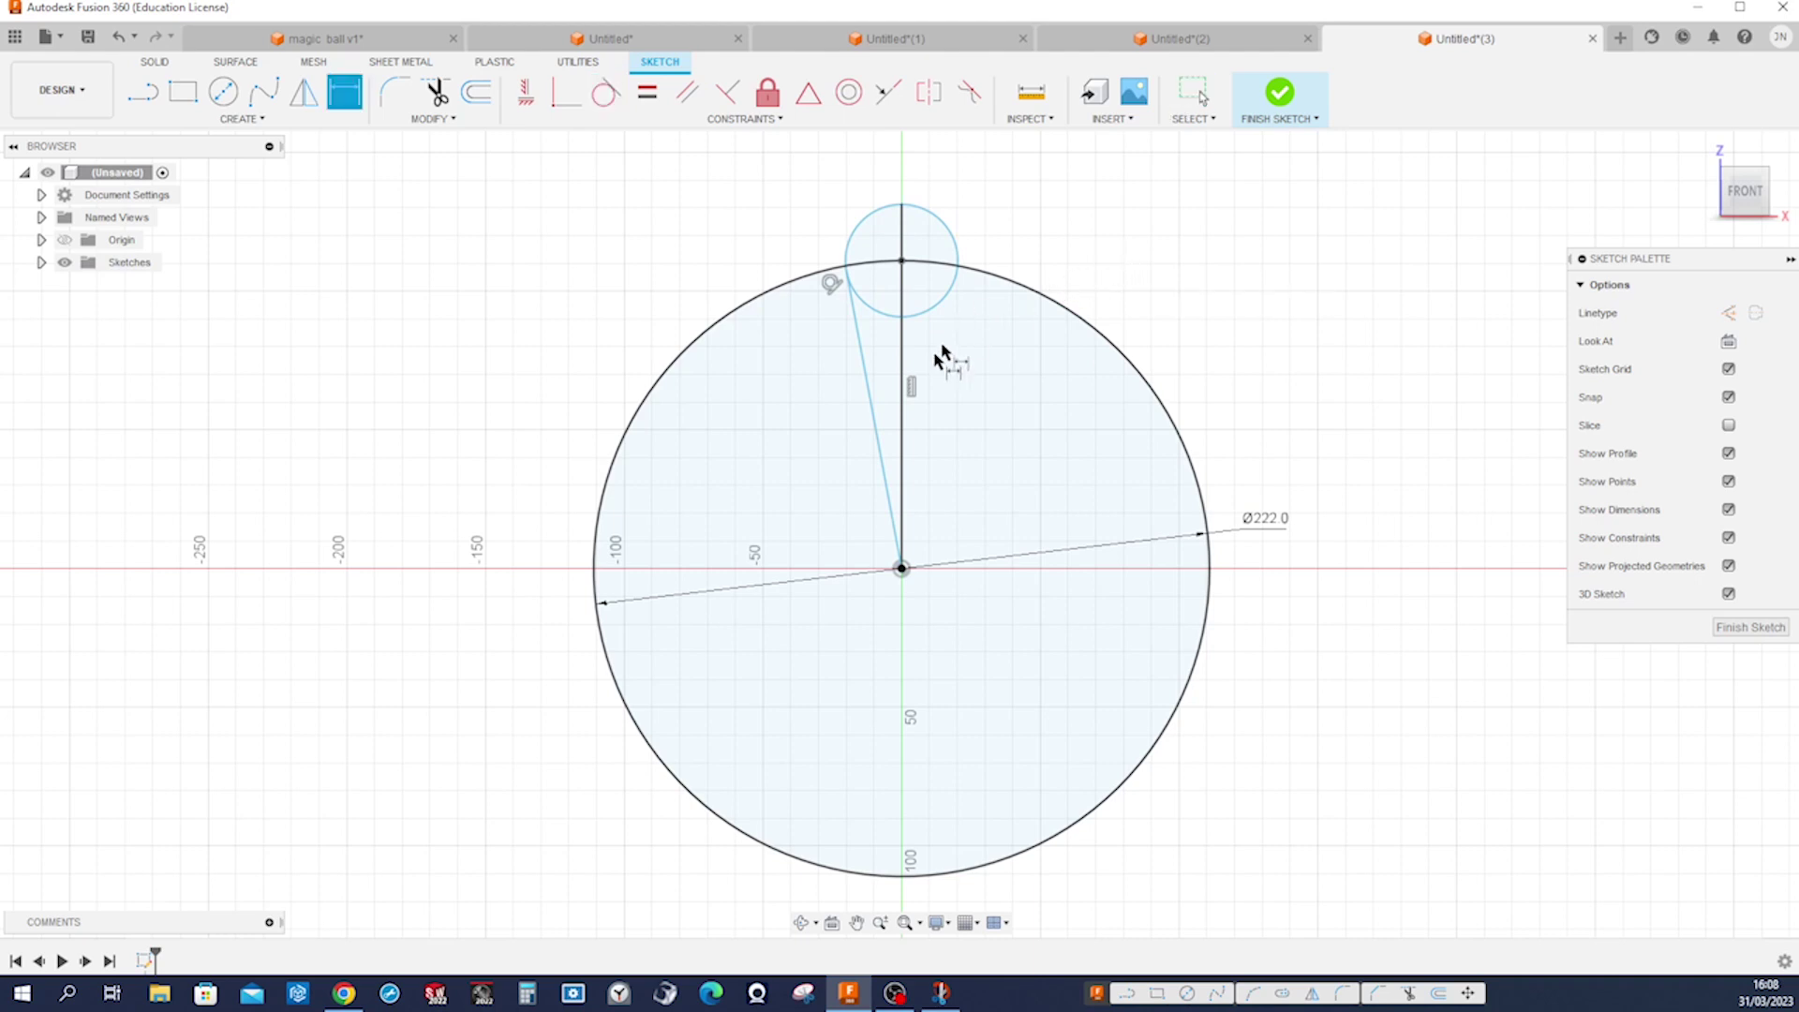
{"action": "left_click", "coordinate": [903, 444]}
{"action": "left_click", "coordinate": [880, 454]}
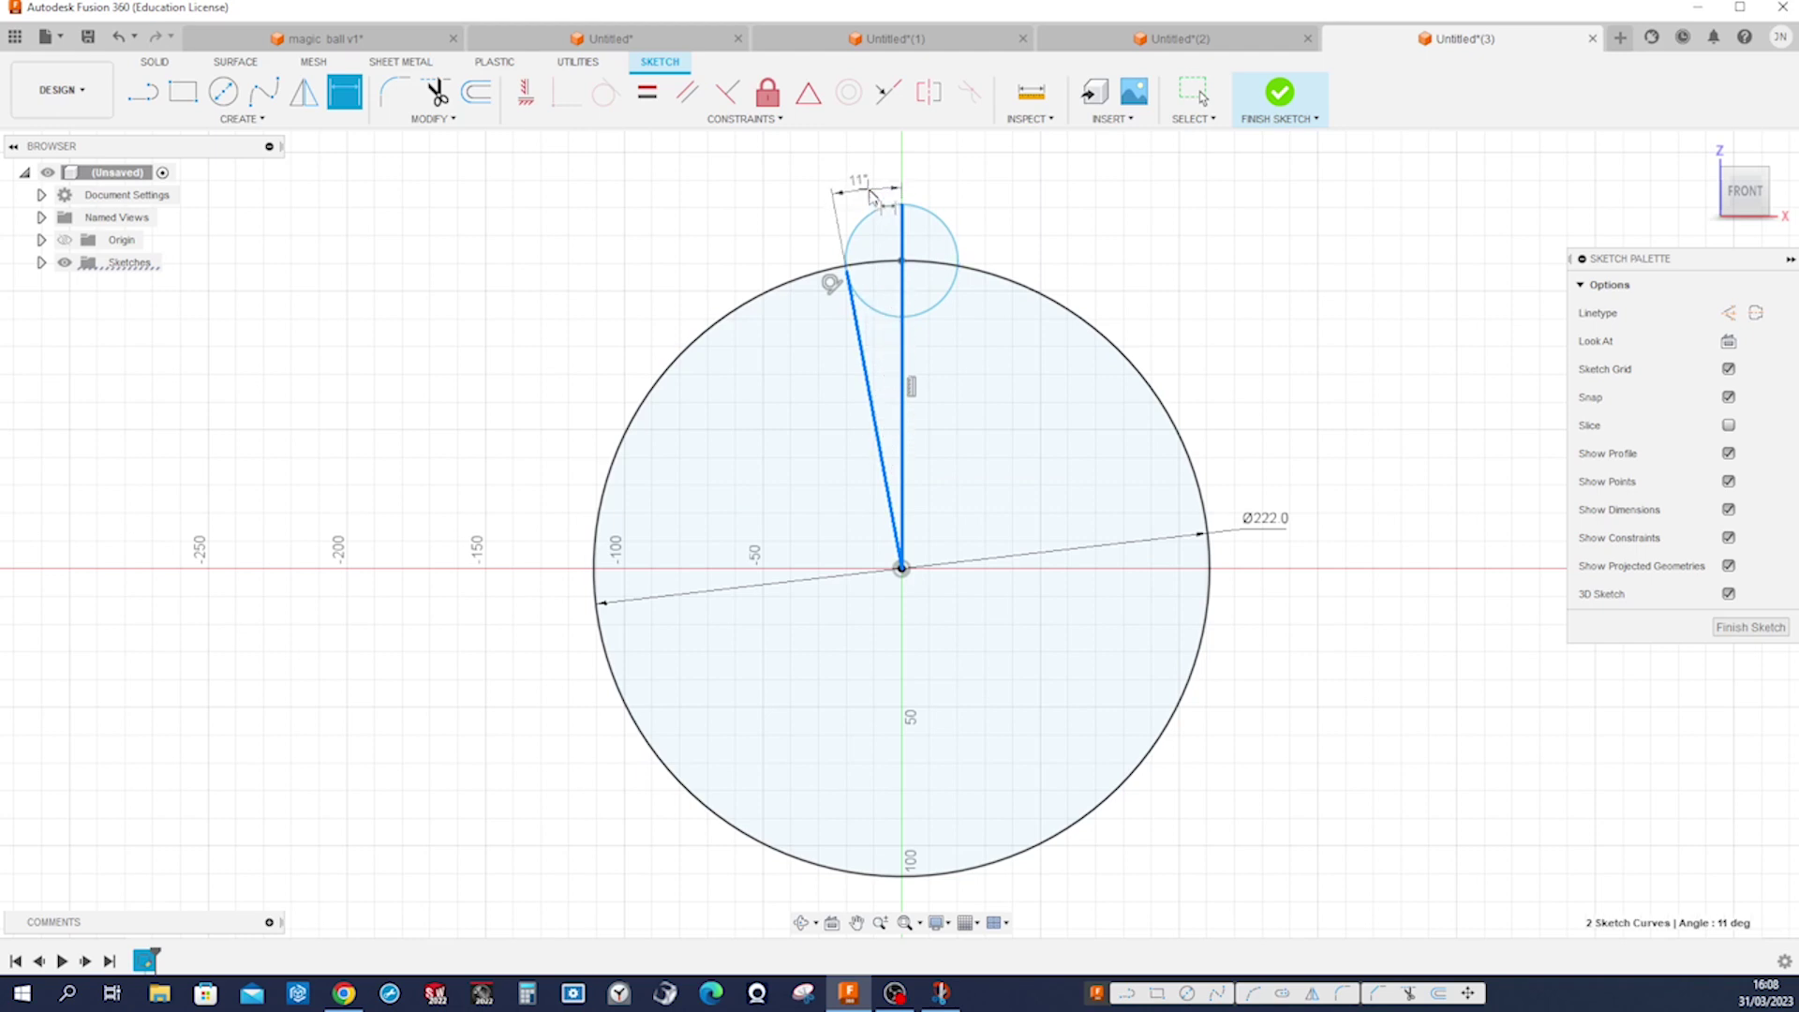
{"action": "left_click", "coordinate": [874, 188]}
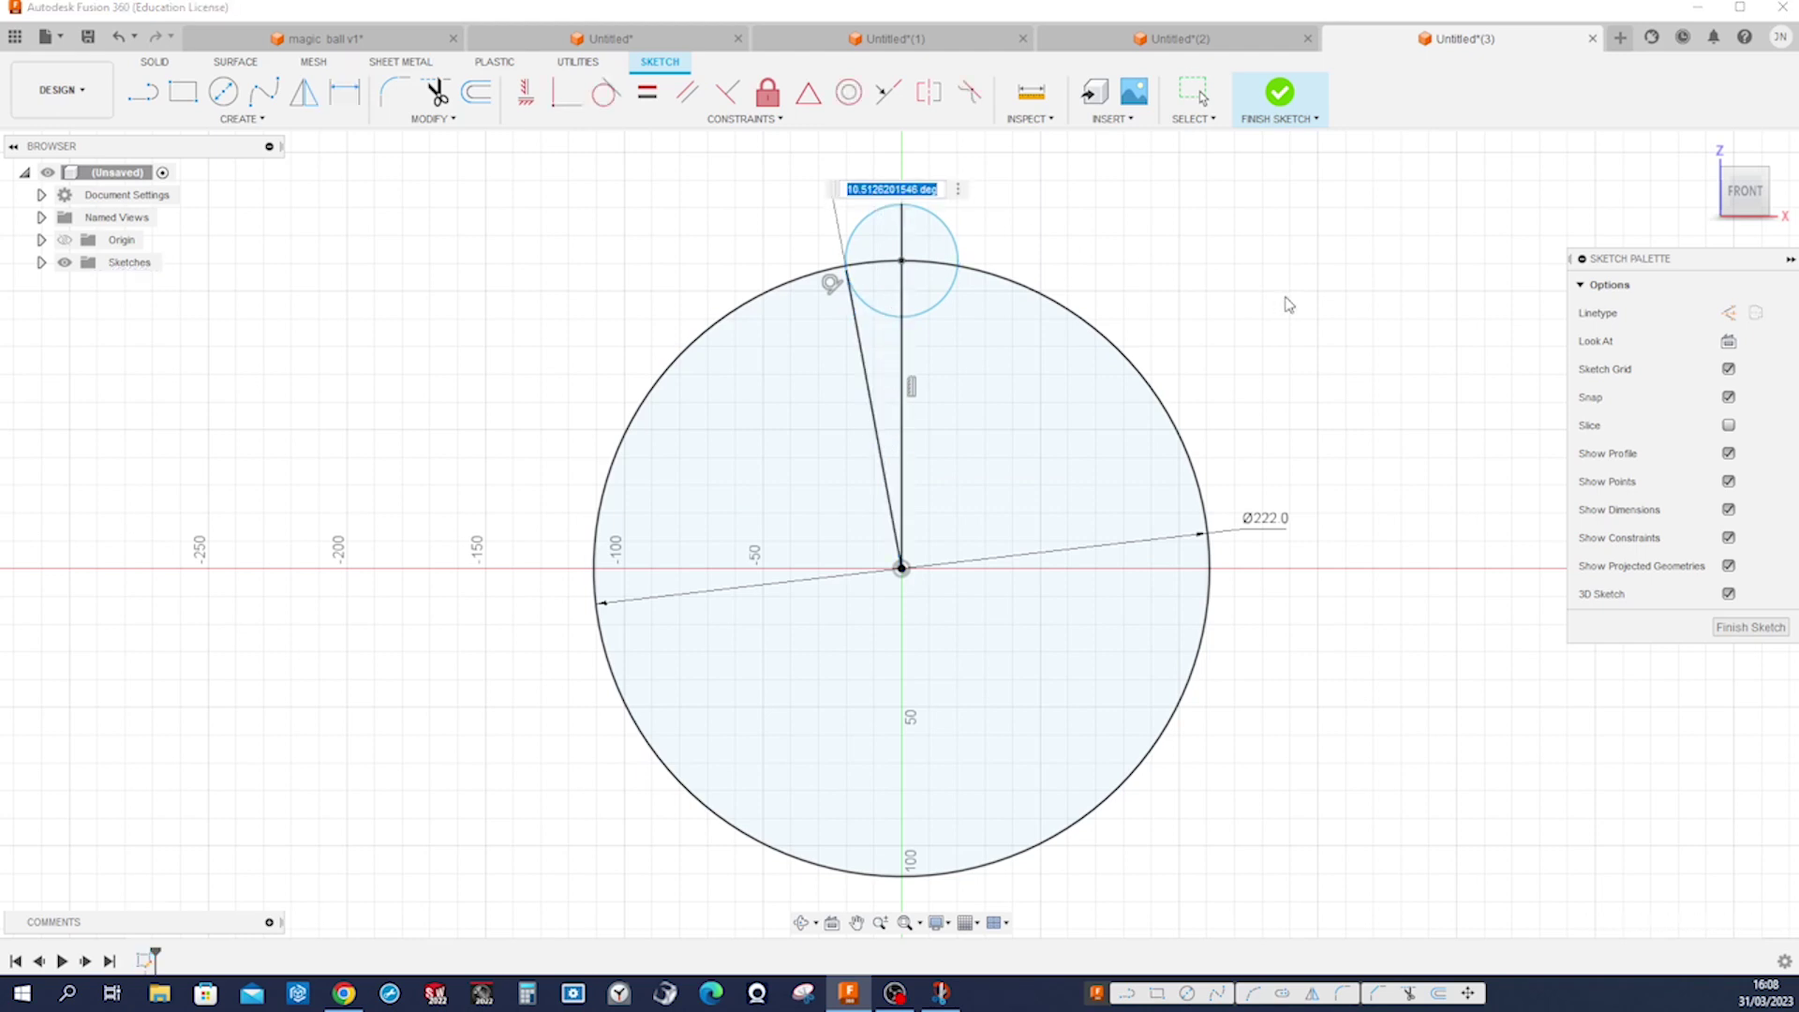
{"action": "type", "text": "3"}
{"action": "type", "text": "60/48"}
{"action": "key", "text": "Return"}
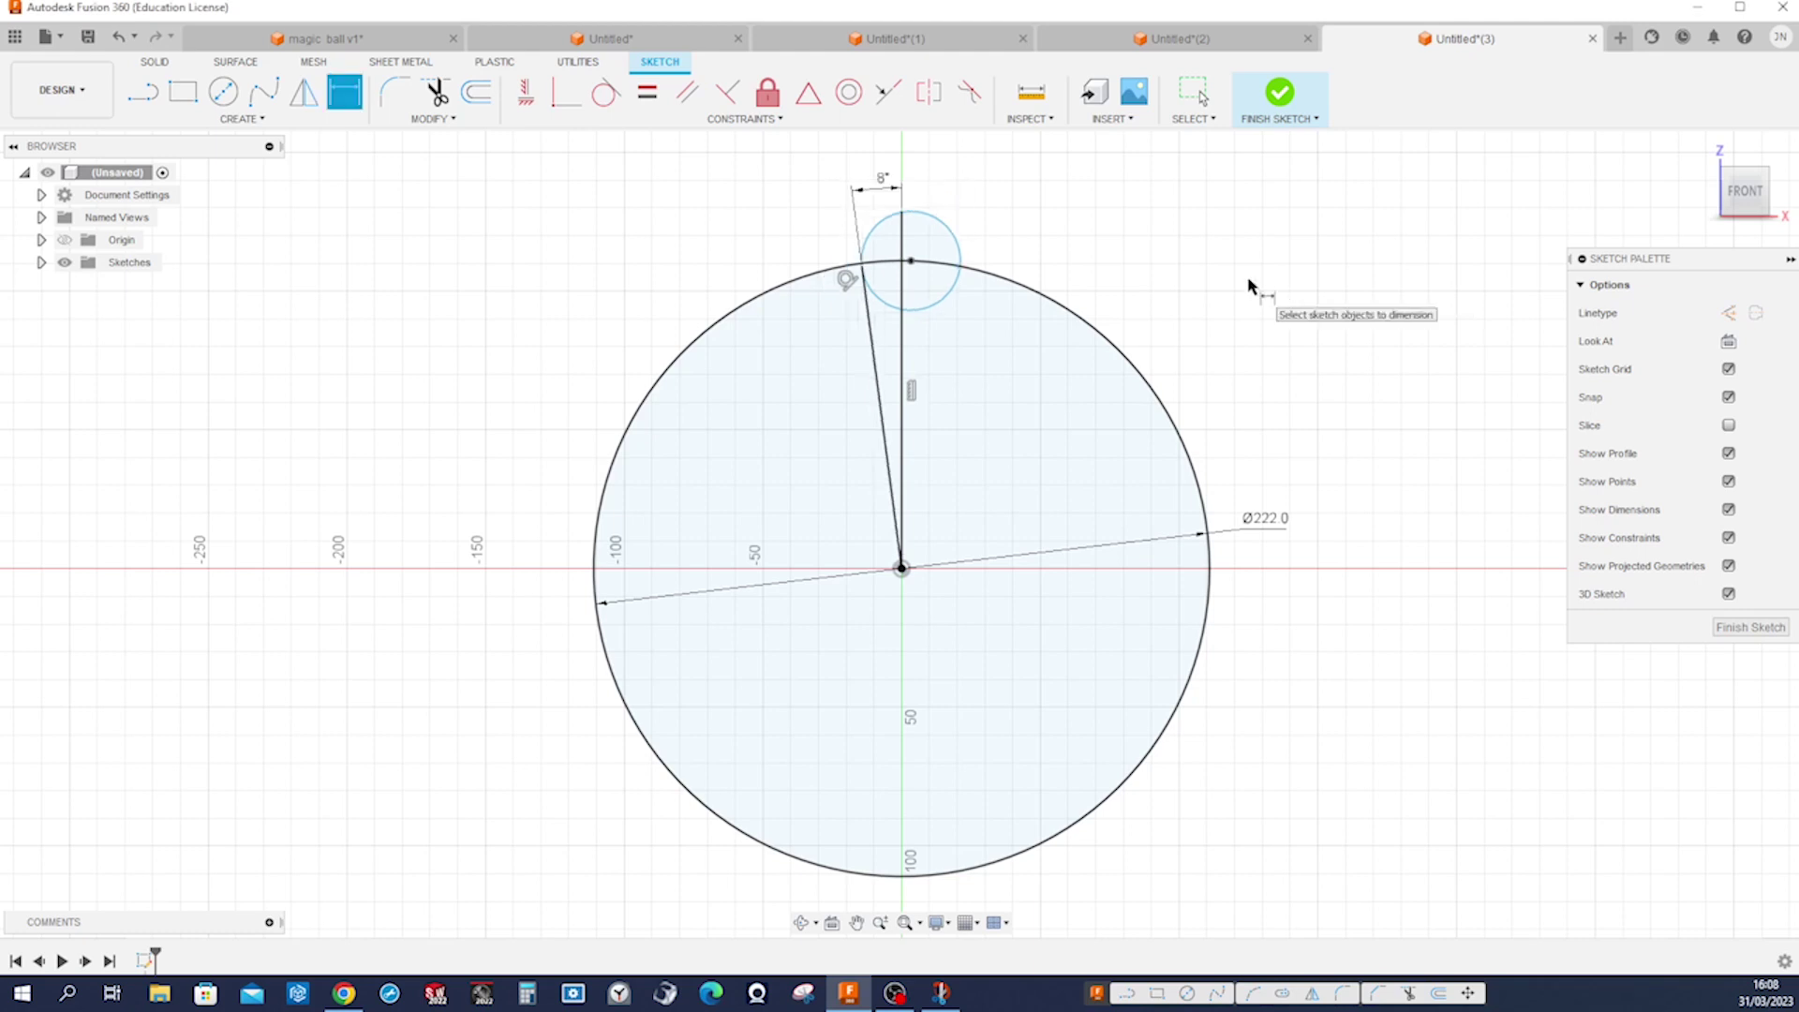
{"action": "key", "text": "Escape"}
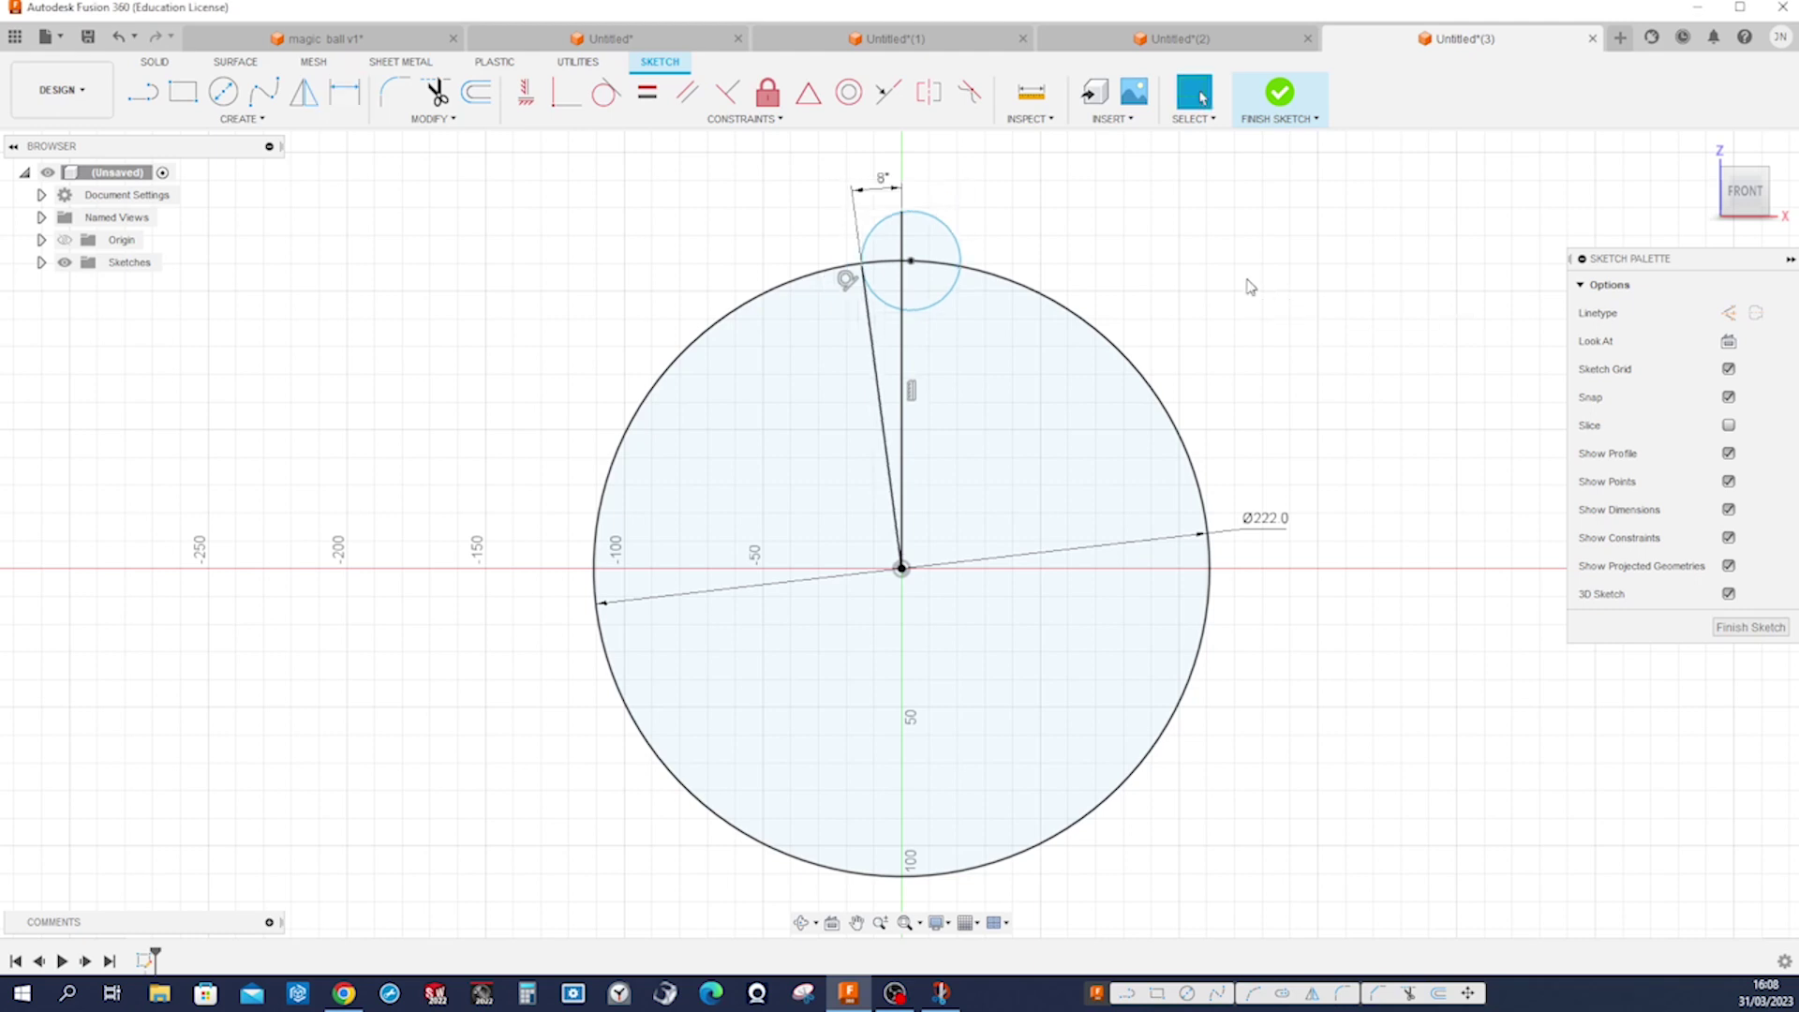
Step: Constrain the small circle's centre point to be coincident with the vertical line
{"action": "left_click", "coordinate": [960, 262]}
{"action": "left_click", "coordinate": [566, 107]}
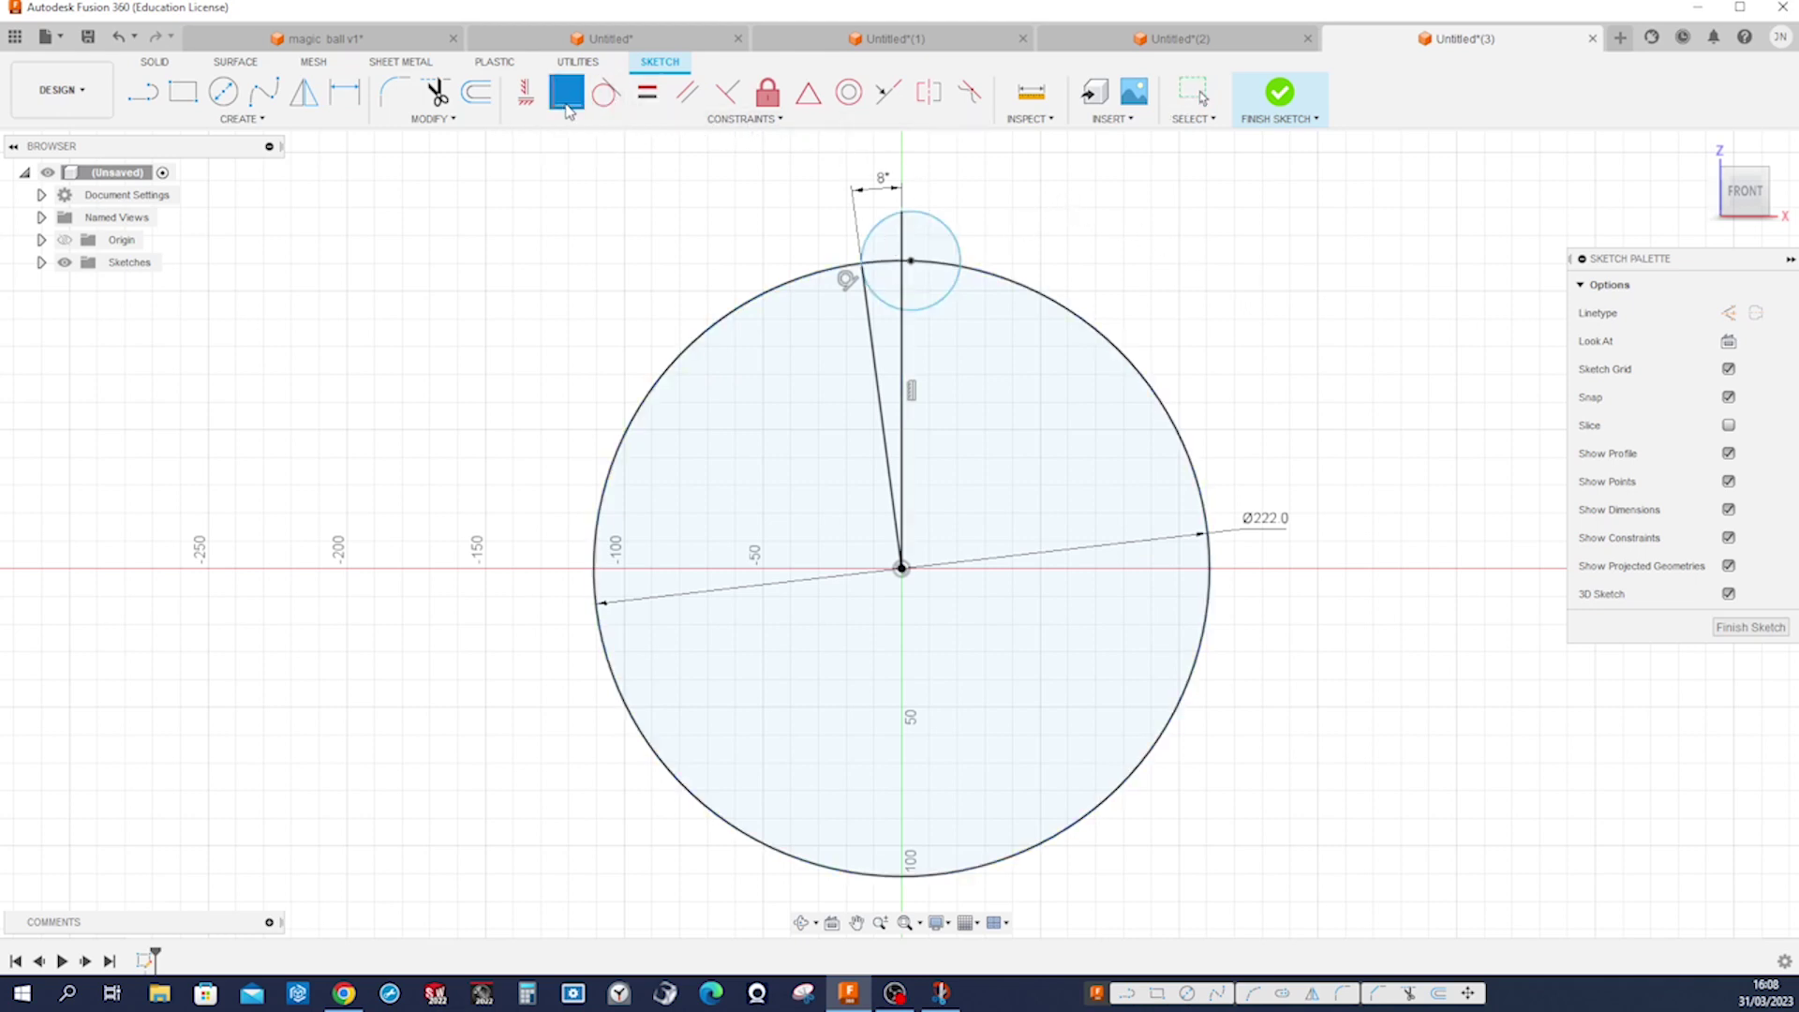
{"action": "left_click", "coordinate": [906, 274]}
{"action": "left_click", "coordinate": [911, 262]}
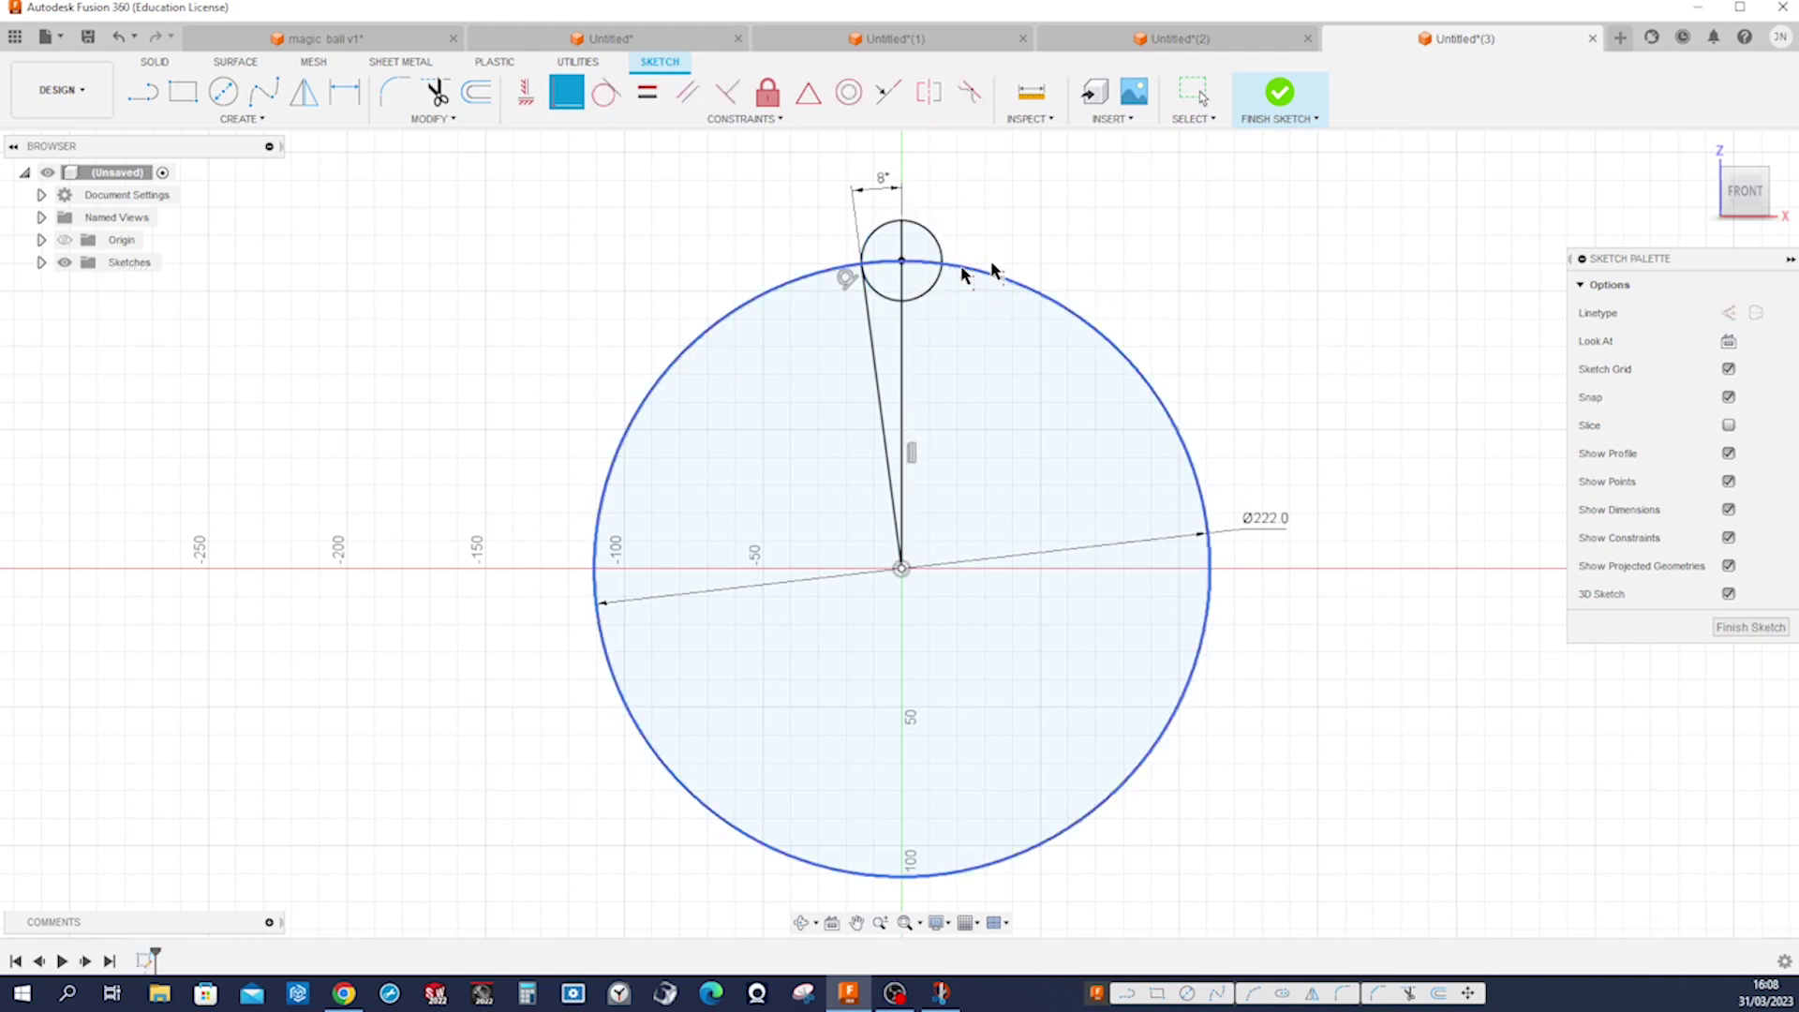
{"action": "key", "text": "Escape"}
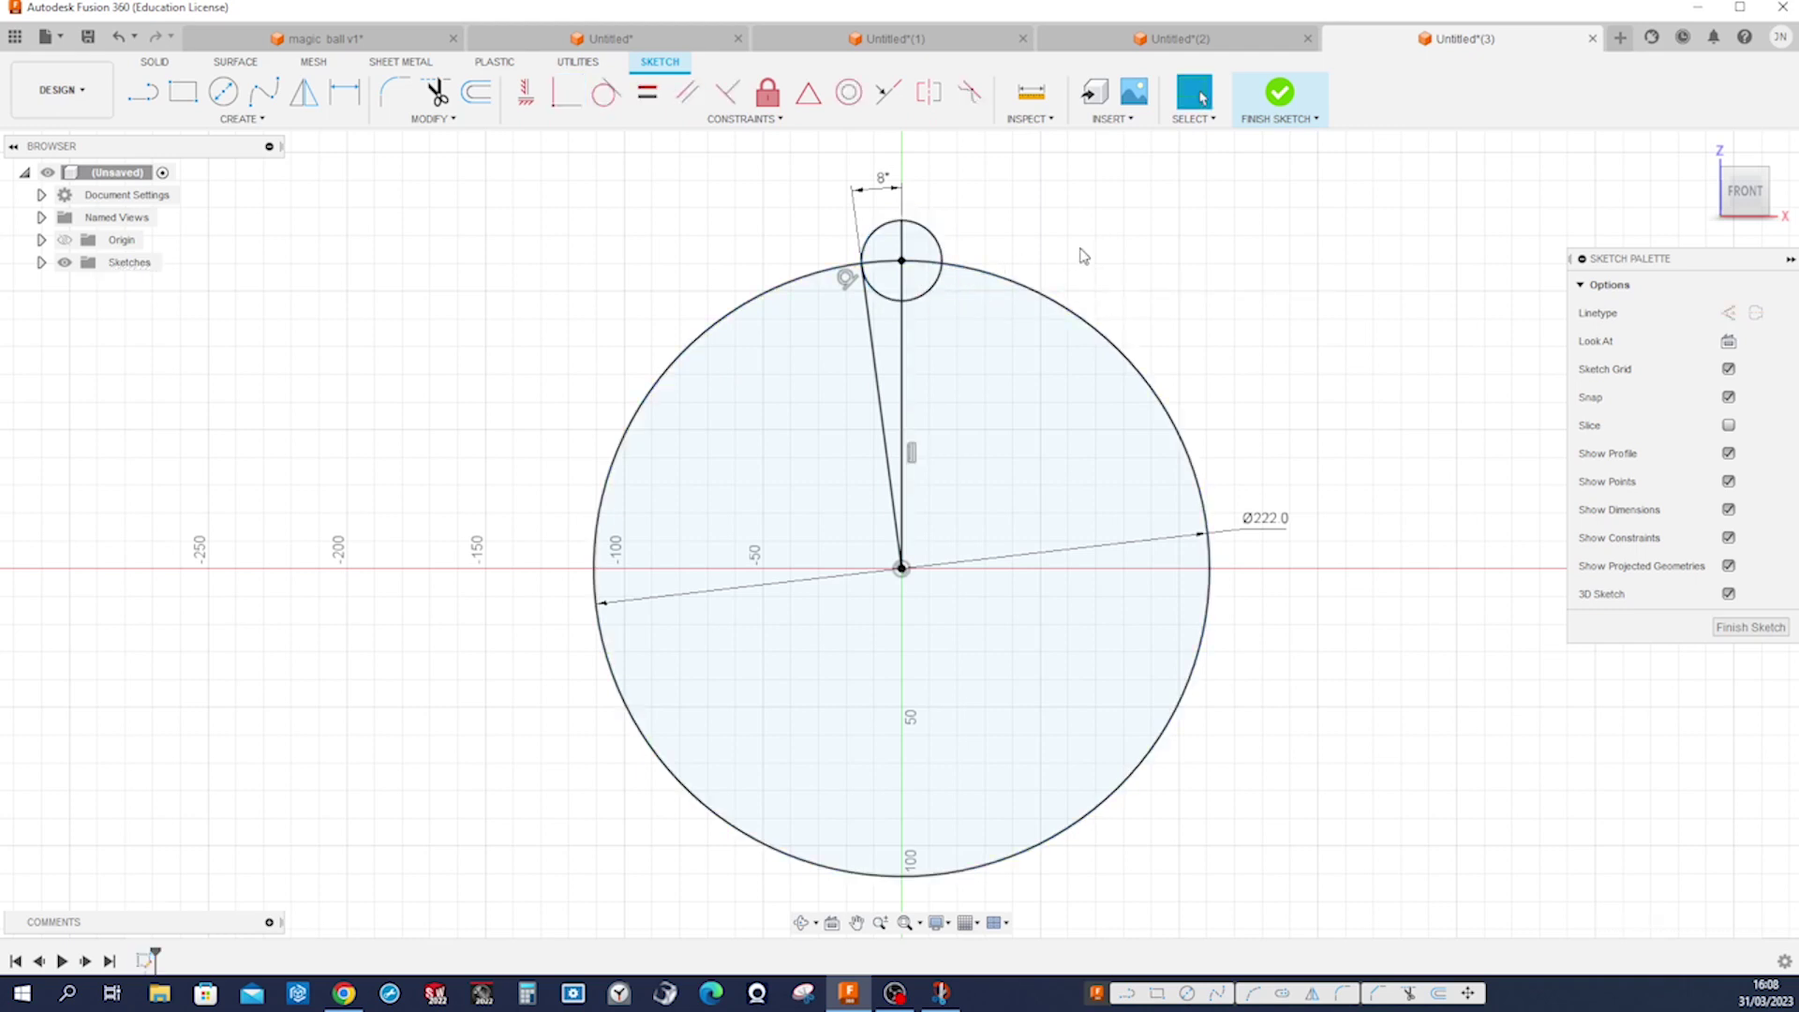
{"action": "key", "text": "l"}
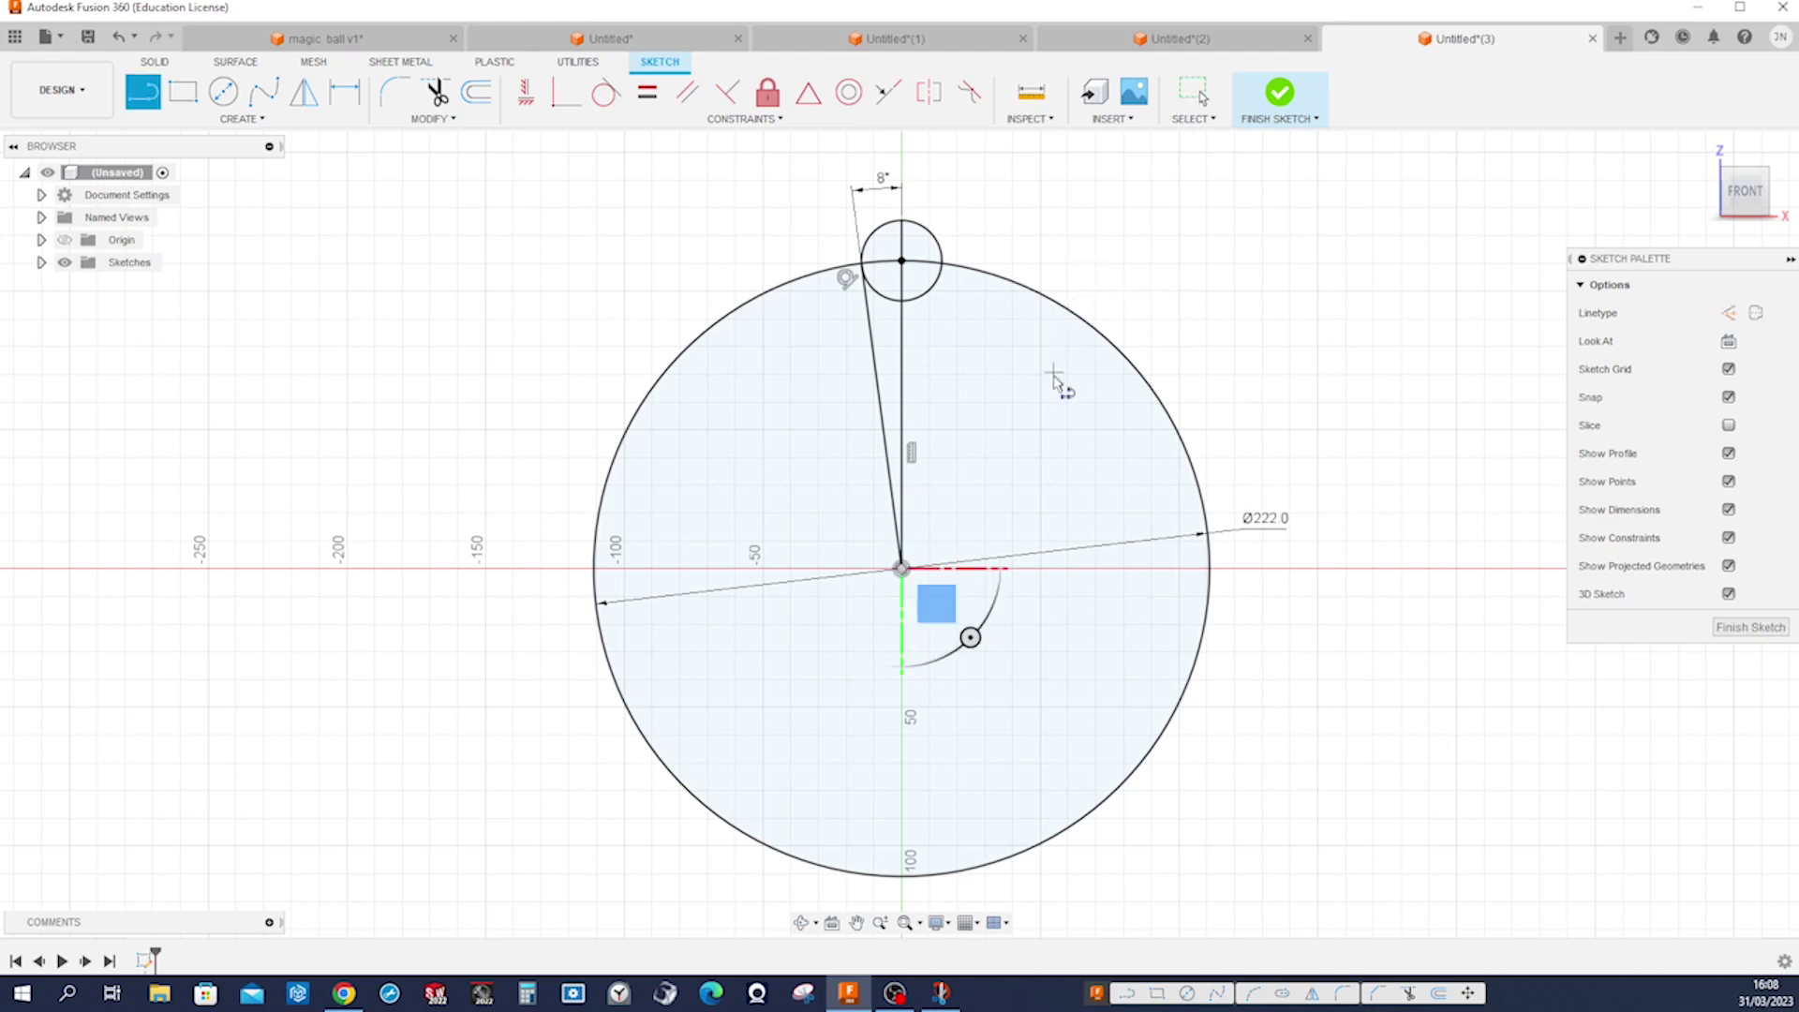
{"action": "key", "text": "Escape"}
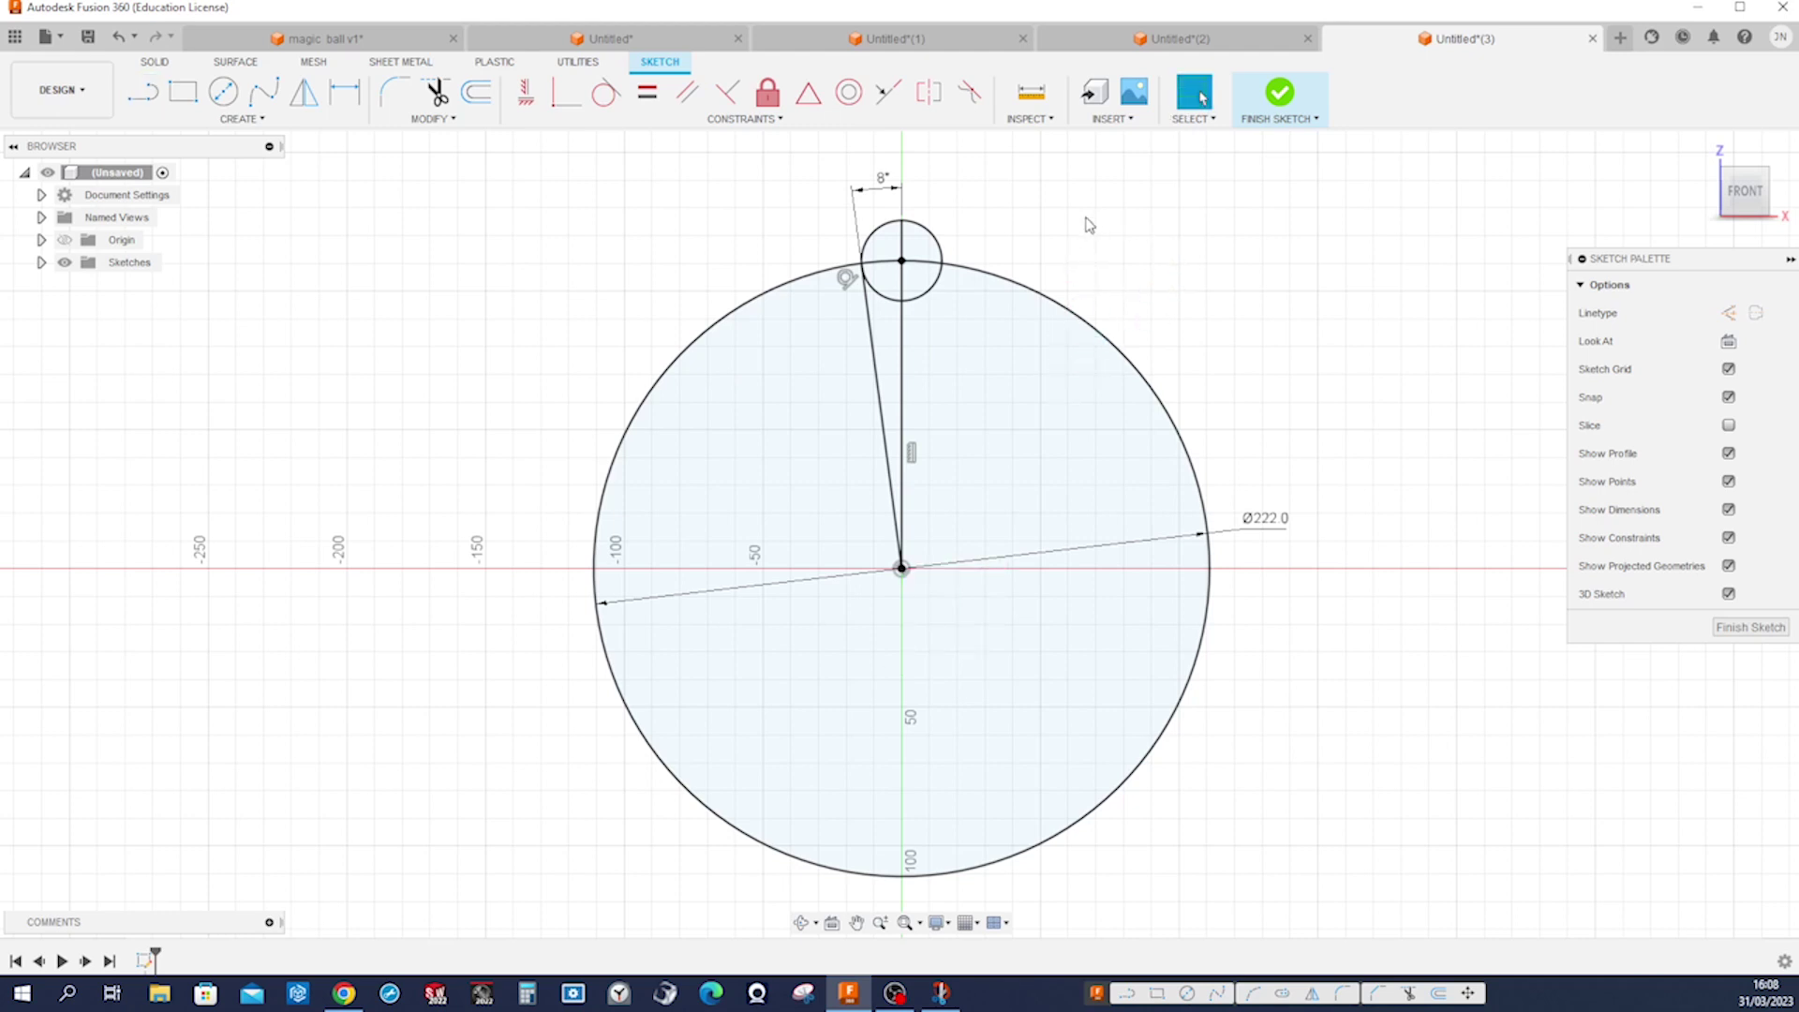
{"action": "left_click", "coordinate": [450, 124]}
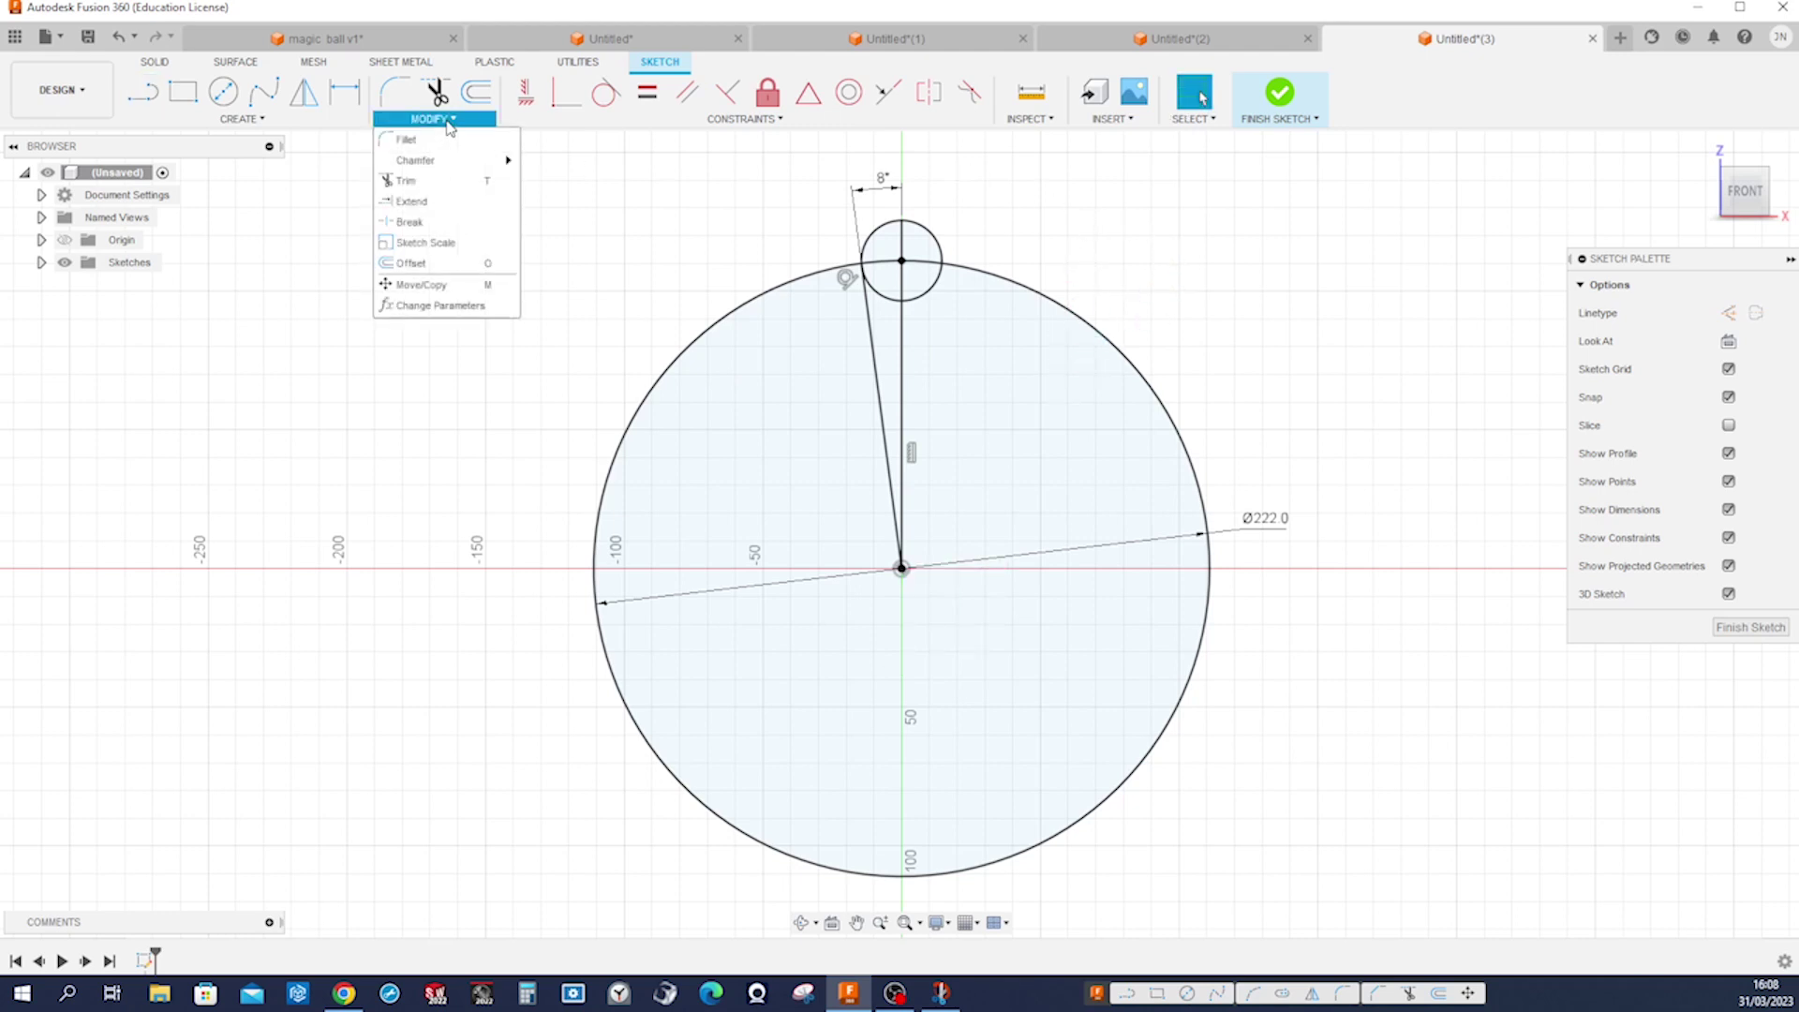
Step: Create a circular pattern of the small circle around the origin with a quantity of 24
{"action": "left_click", "coordinate": [262, 121]}
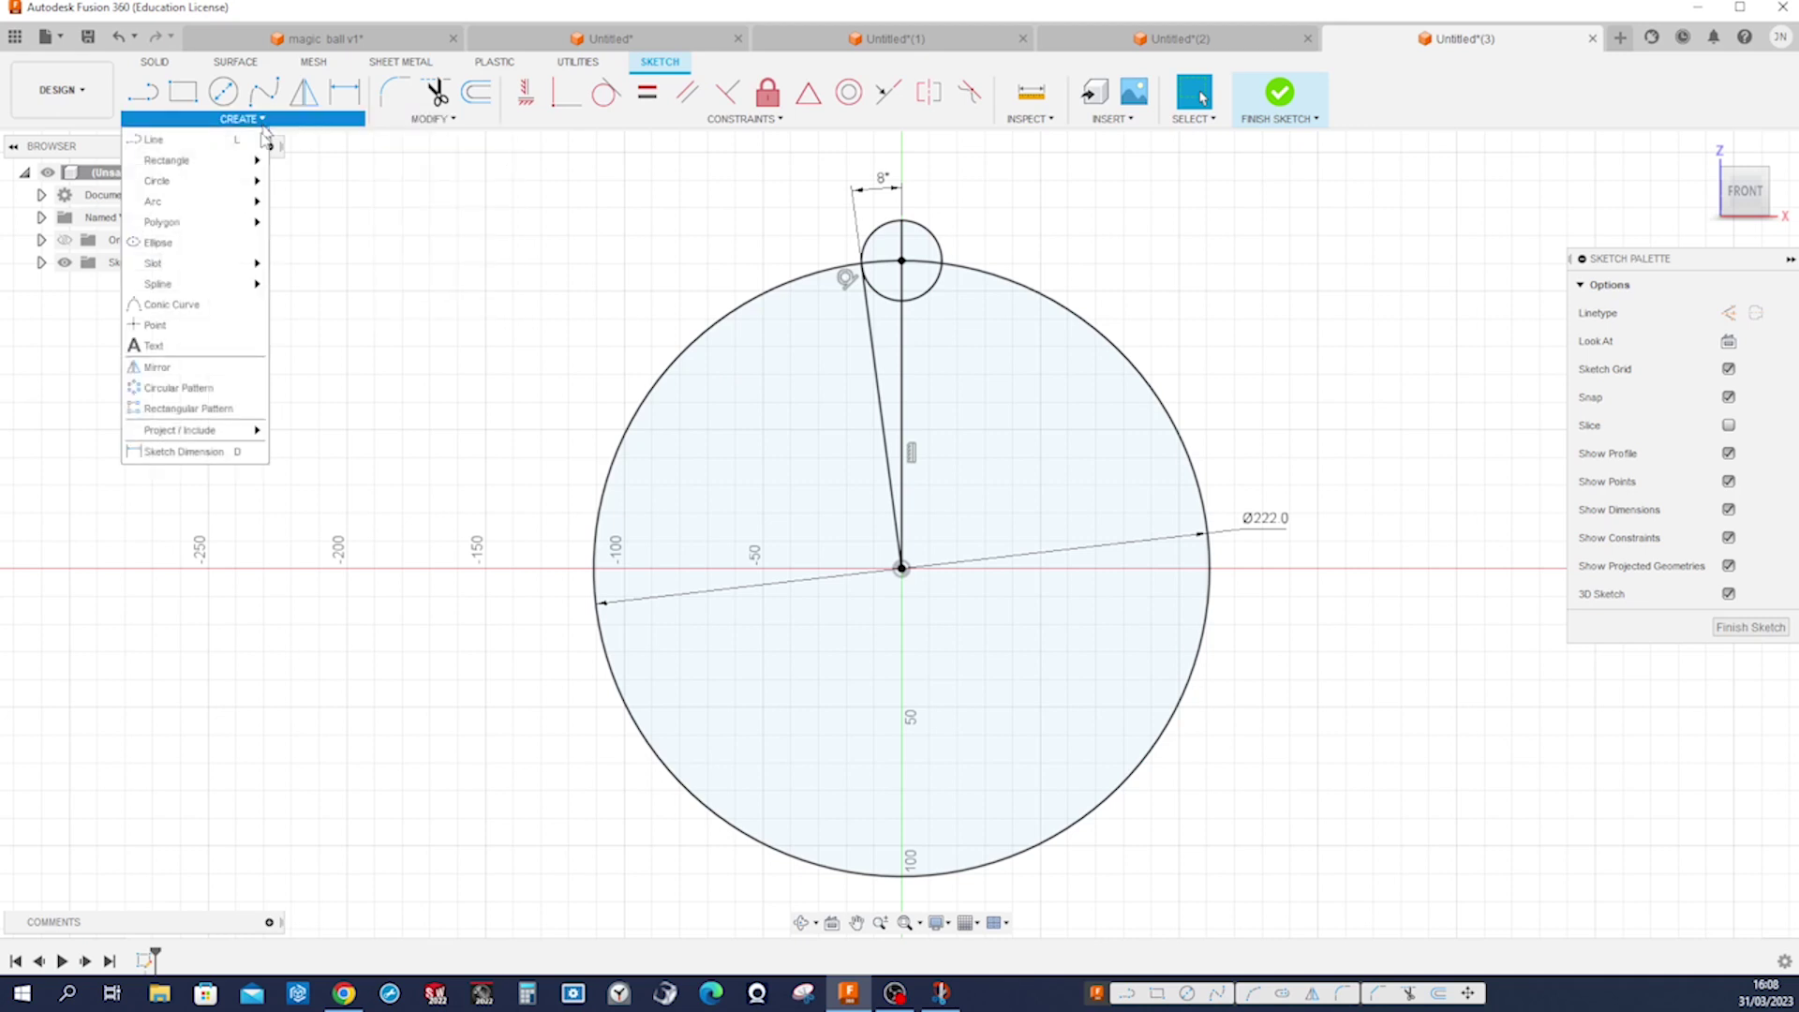
{"action": "left_click", "coordinate": [208, 388]}
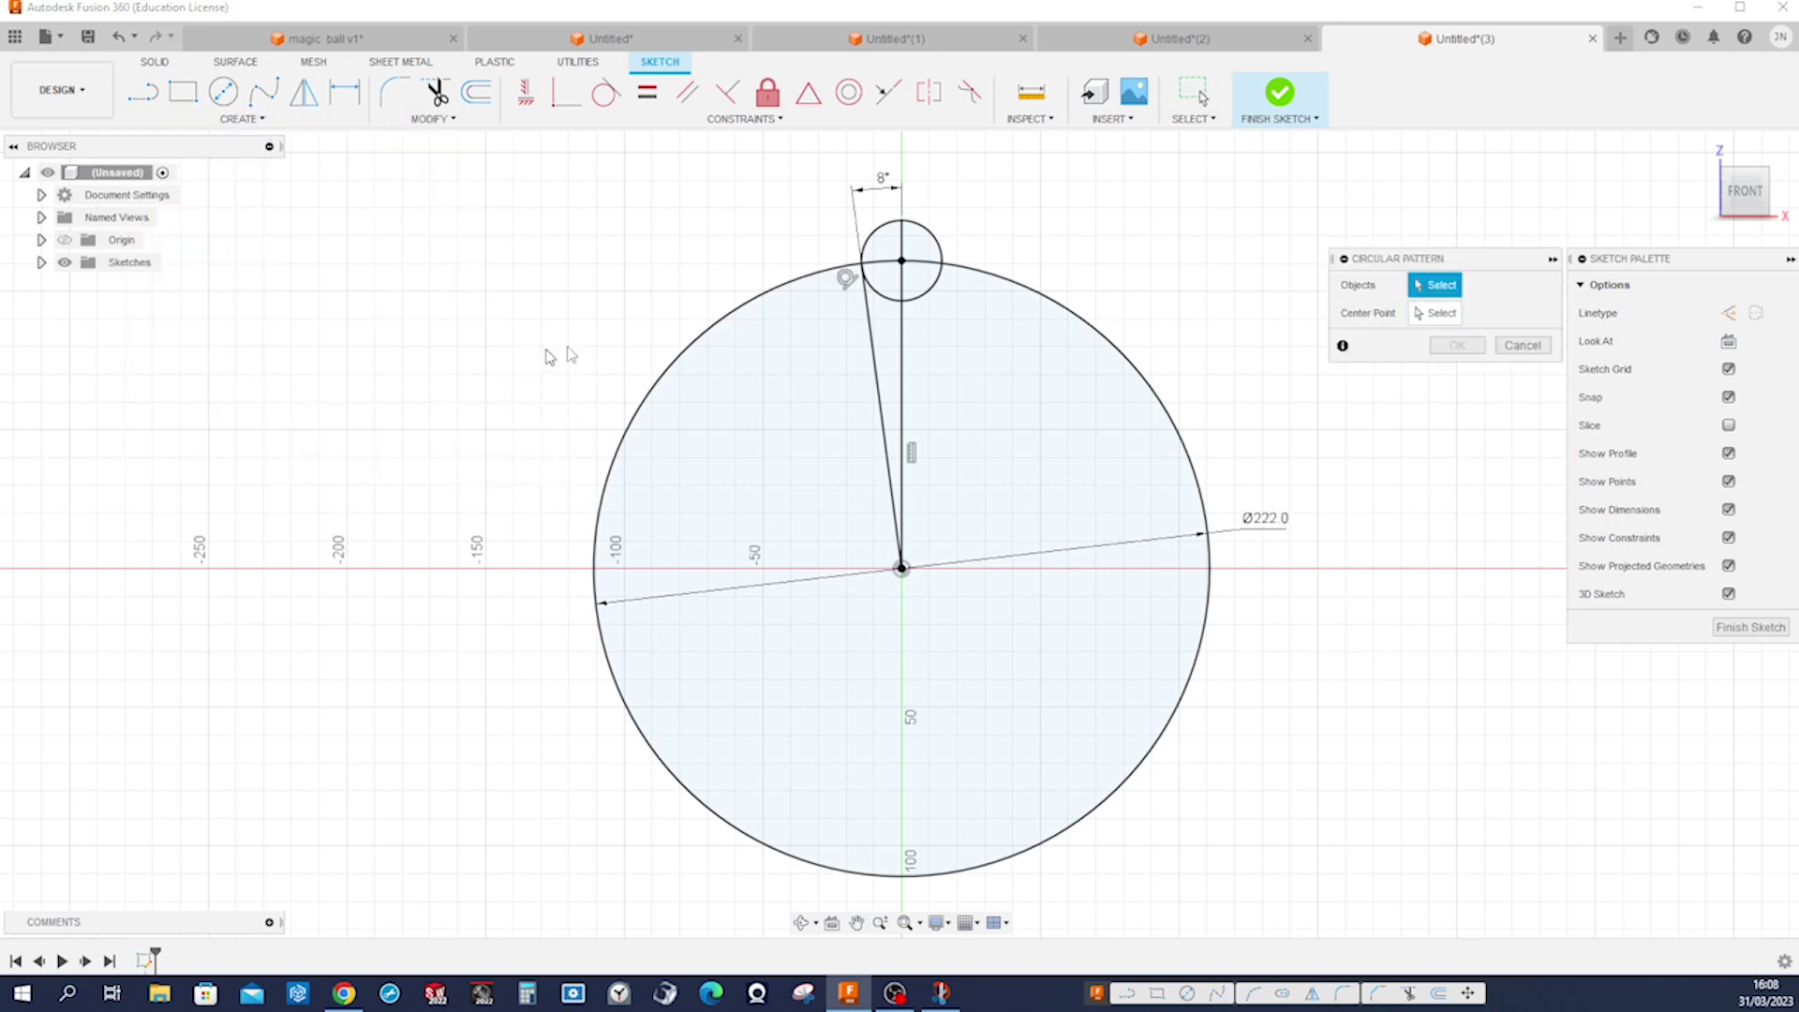
{"action": "left_click", "coordinate": [938, 280]}
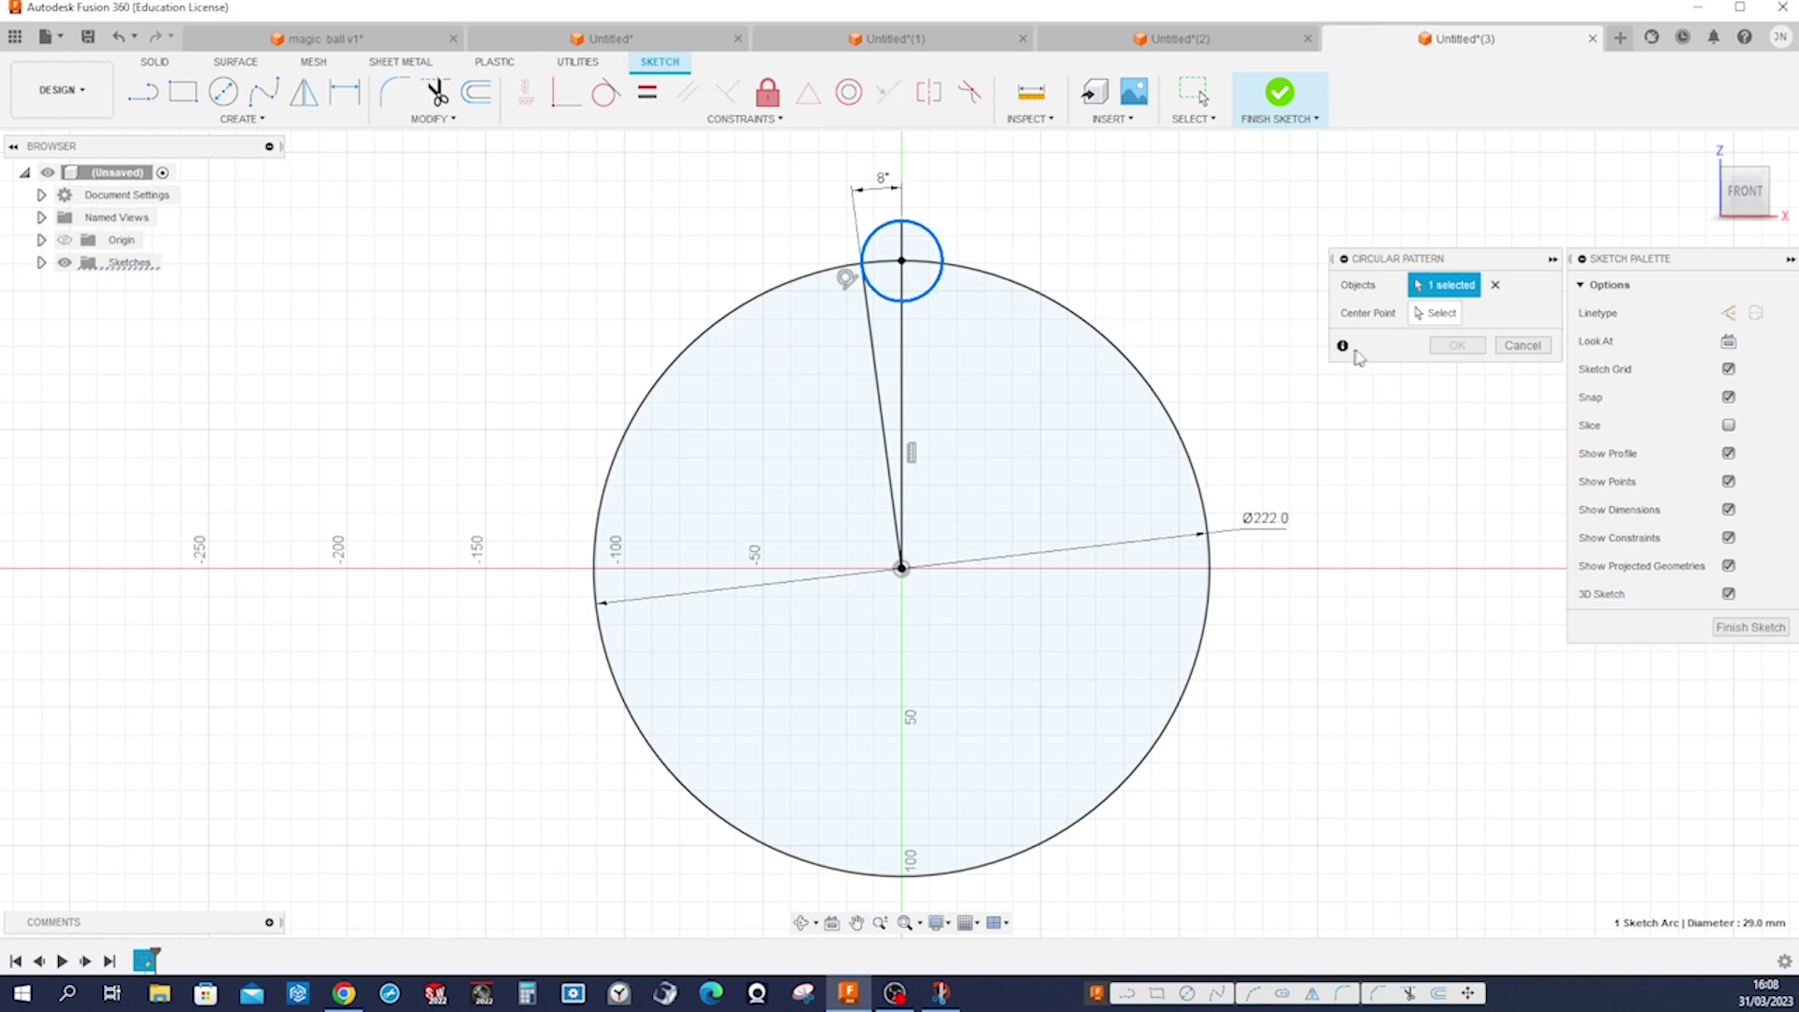
{"action": "left_click", "coordinate": [1435, 314]}
{"action": "left_click", "coordinate": [901, 568]}
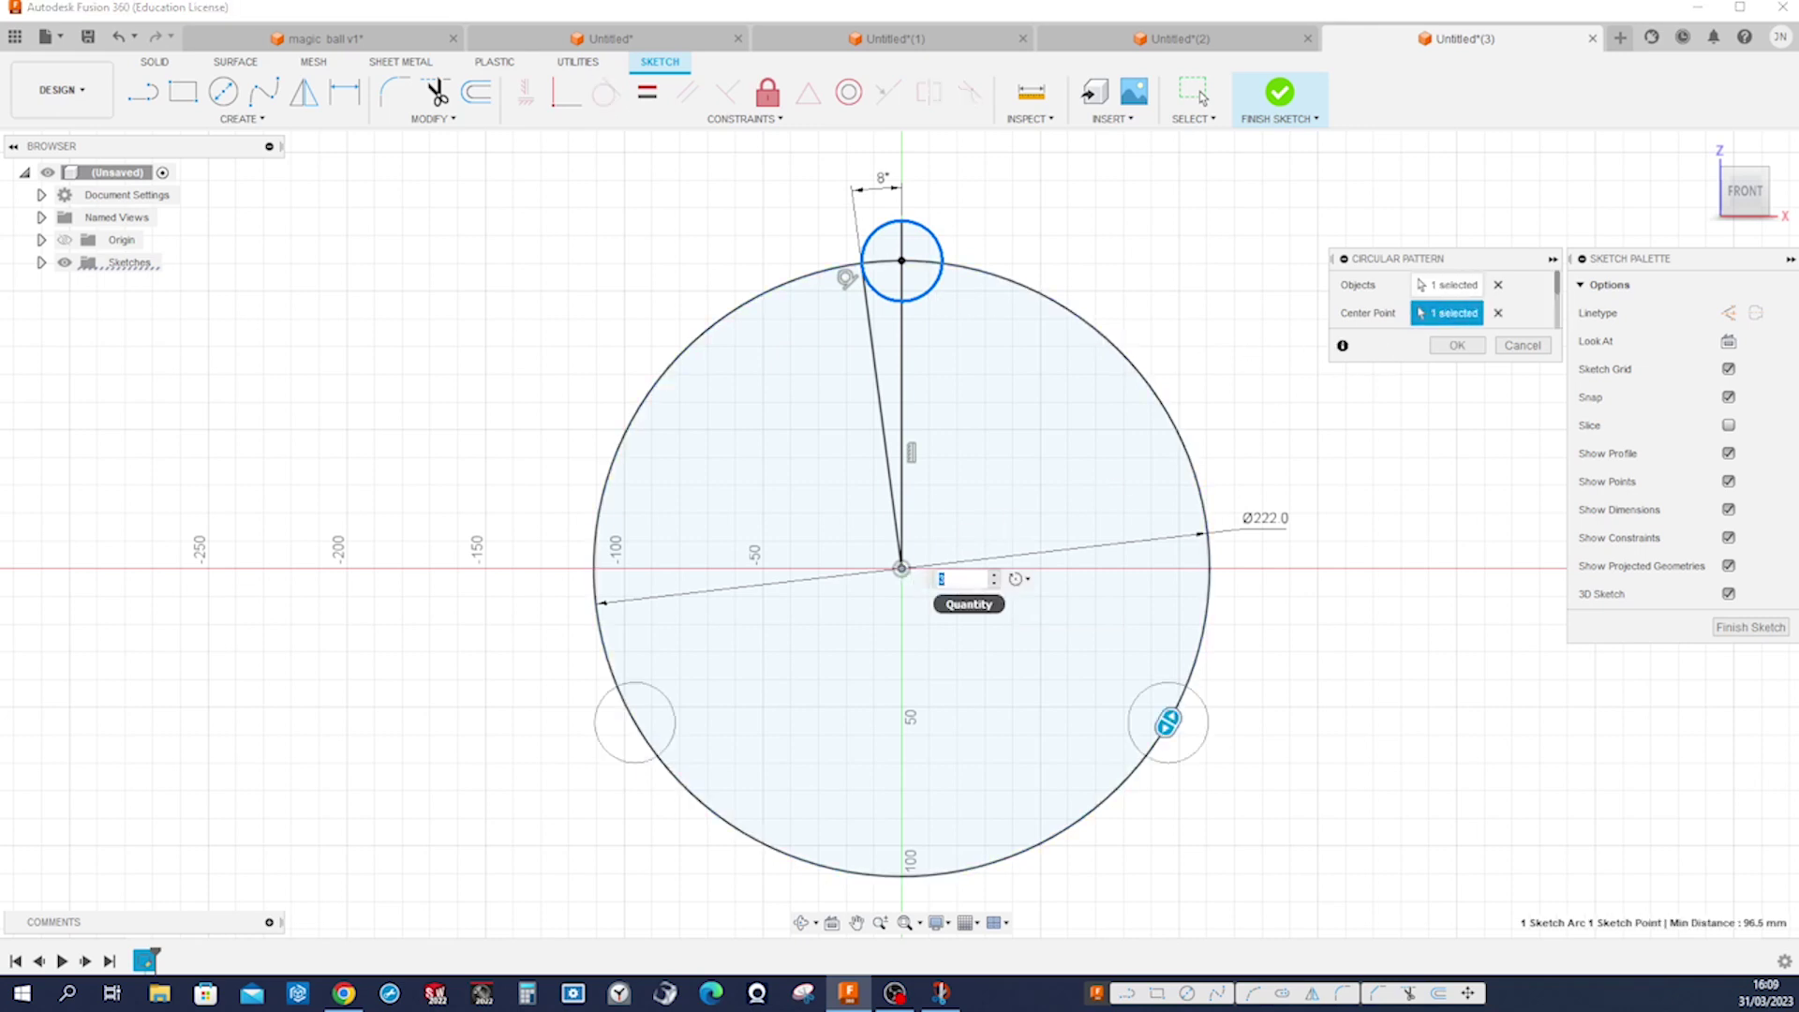
{"action": "type", "text": "2"}
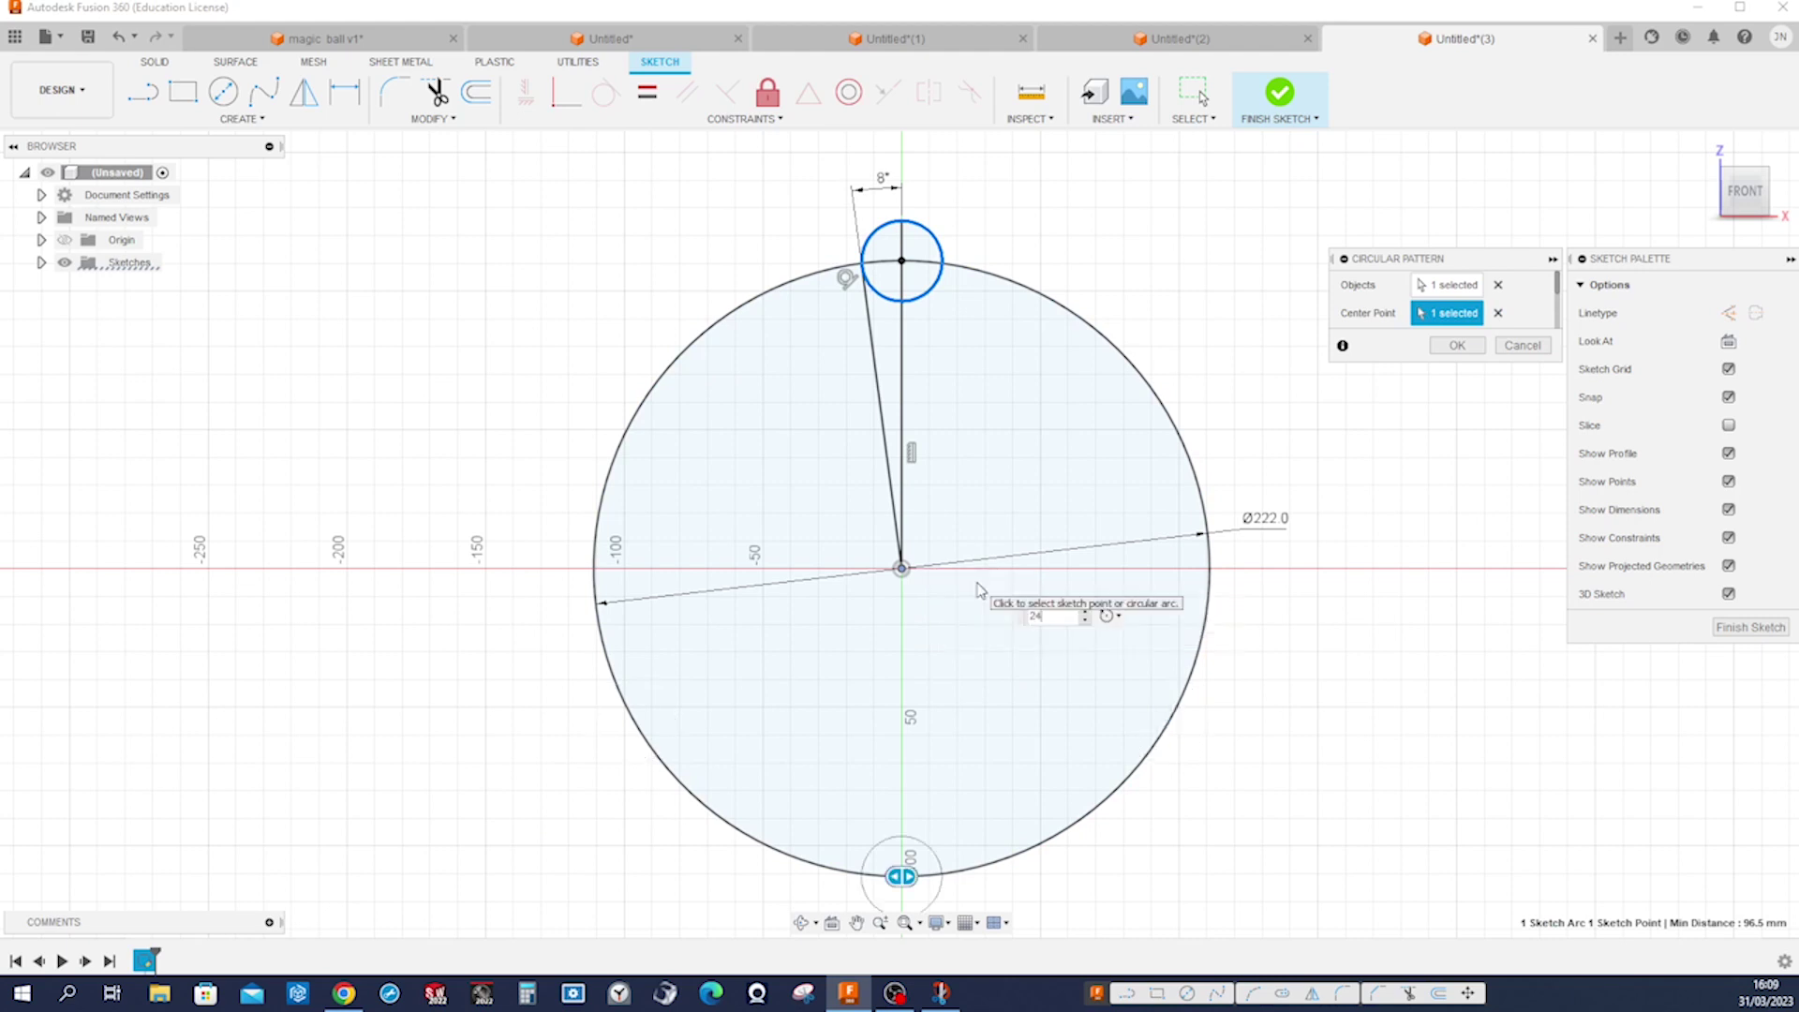
{"action": "type", "text": "4"}
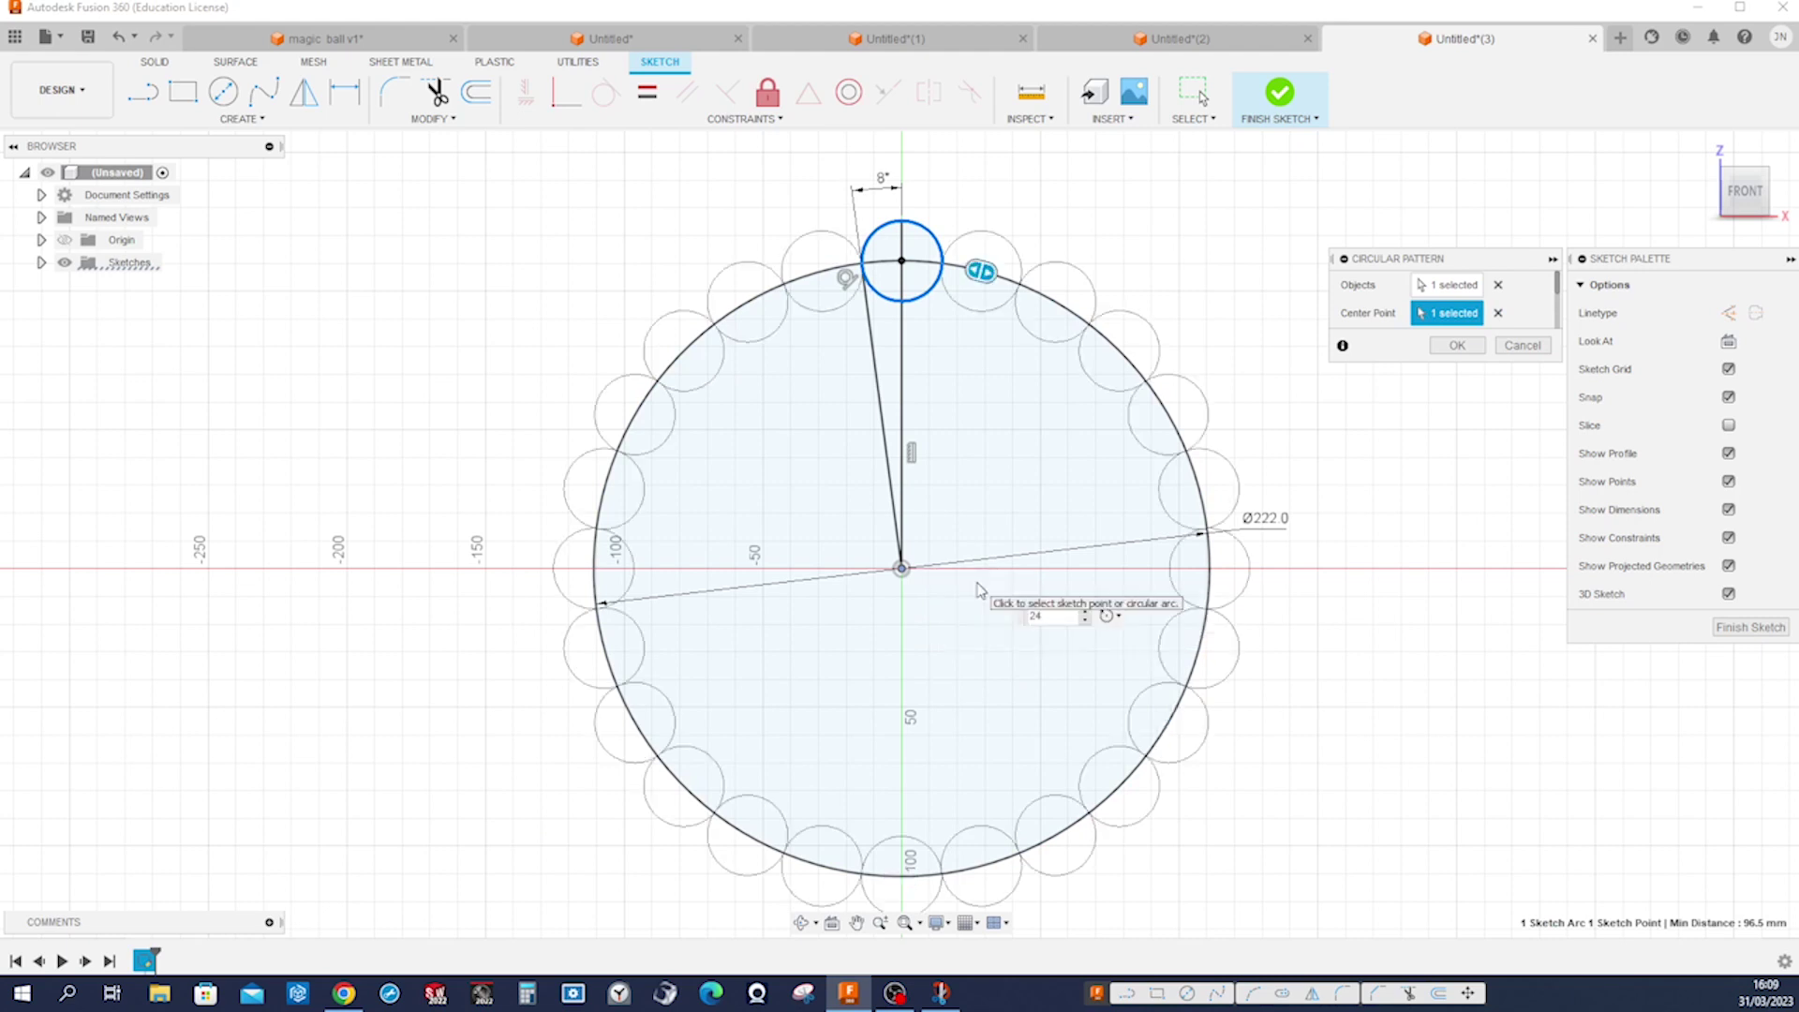
{"action": "key", "text": "Return"}
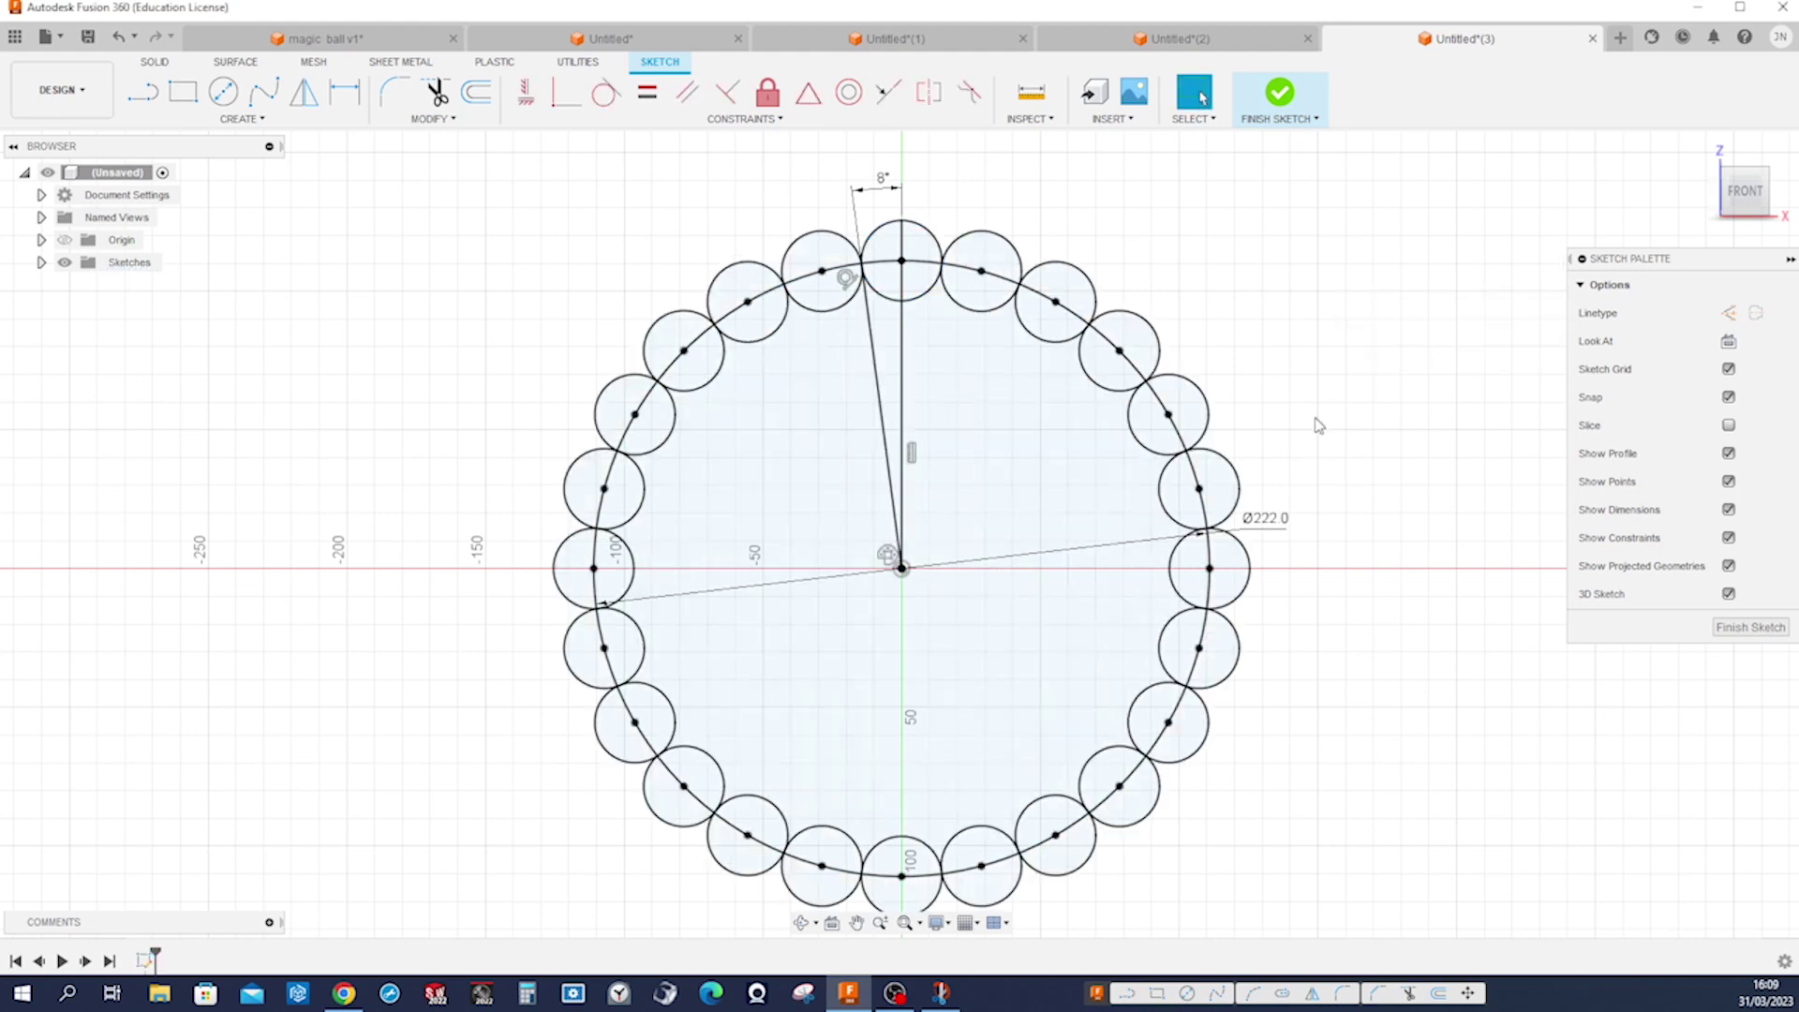
Step: Draw a vertical line from the origin down to the lowest point of the bottom small circle and finish the sketch
{"action": "key", "text": "l"}
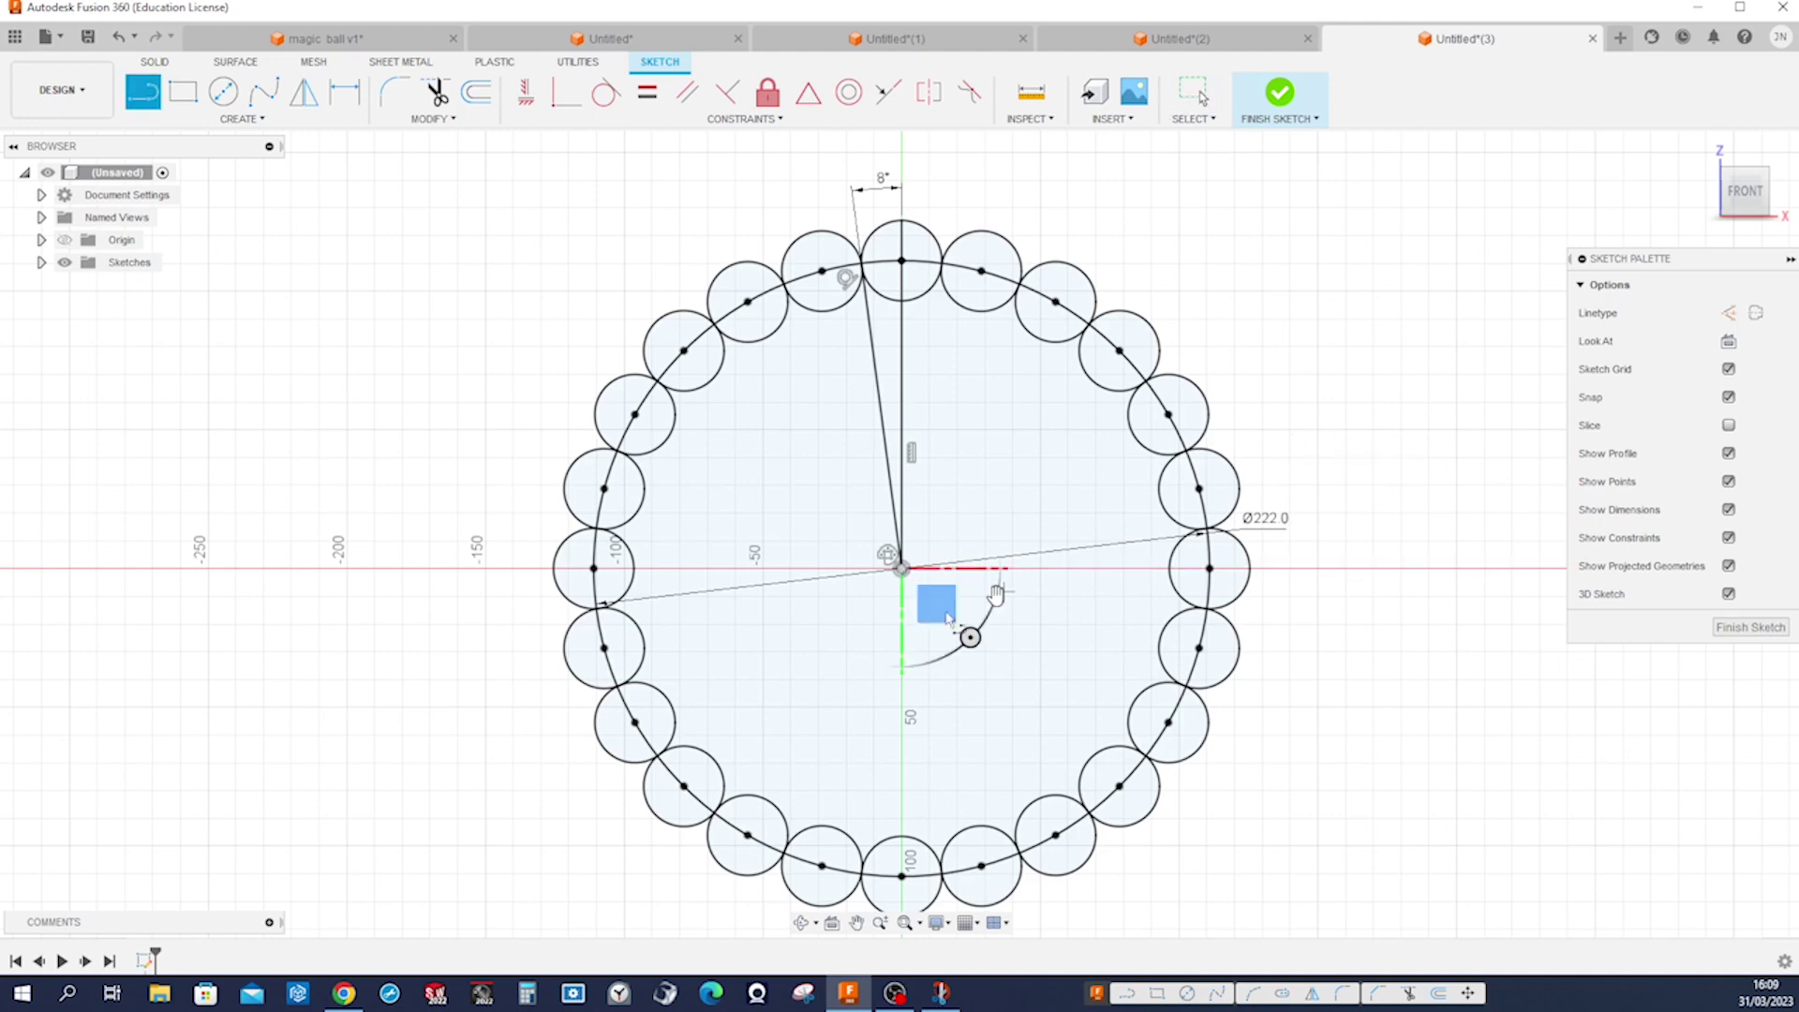
{"action": "left_click", "coordinate": [901, 568]}
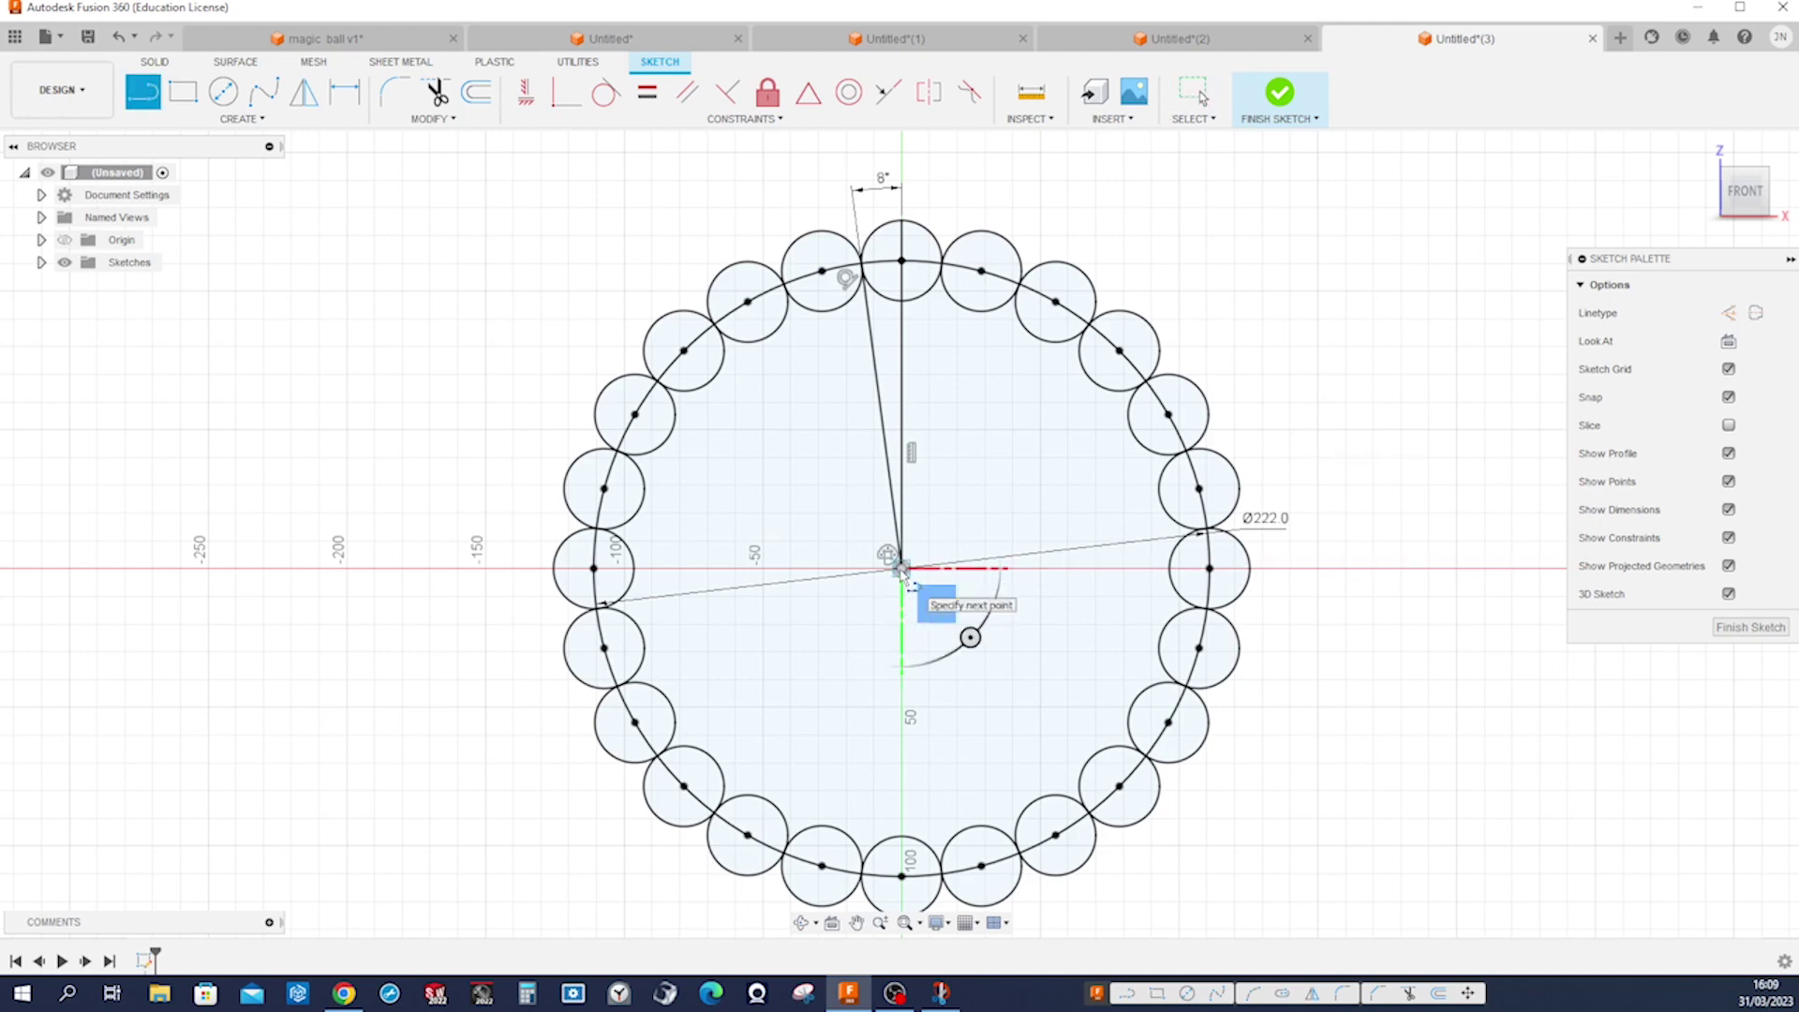
{"action": "scroll", "coordinate": [904, 736], "scroll_direction": "down", "scroll_amount": 2}
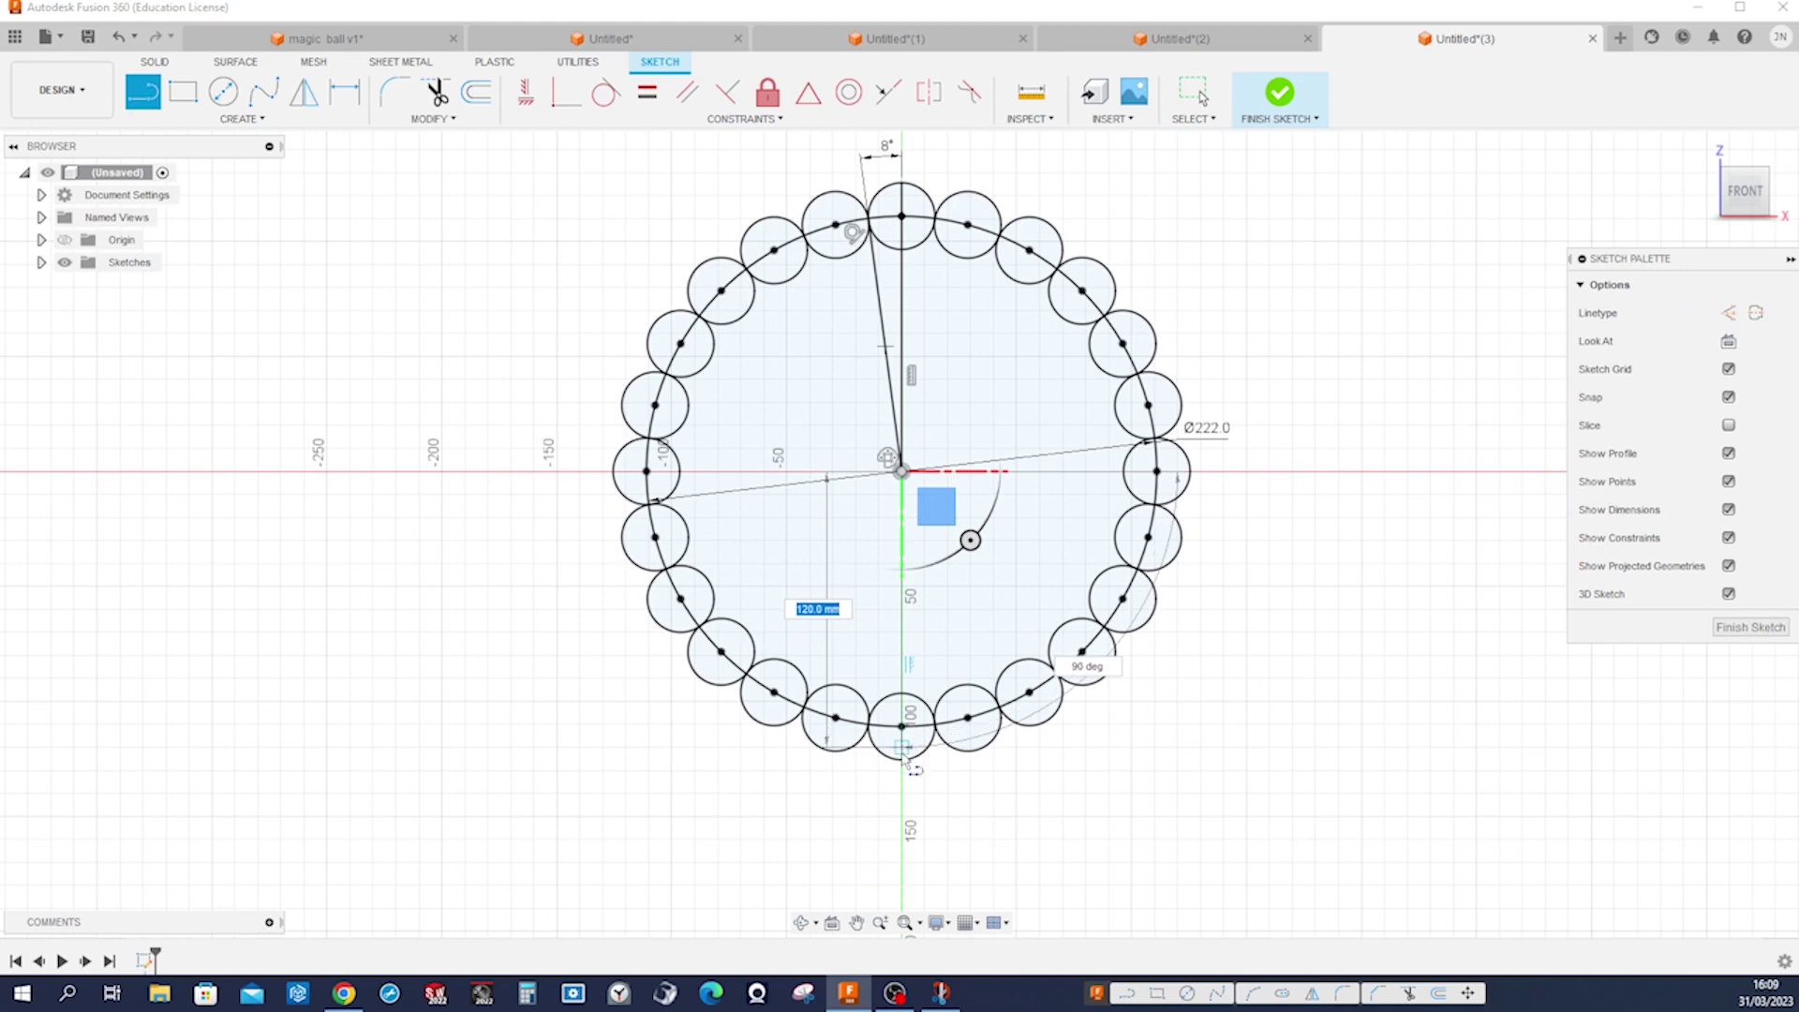
{"action": "left_click", "coordinate": [902, 759]}
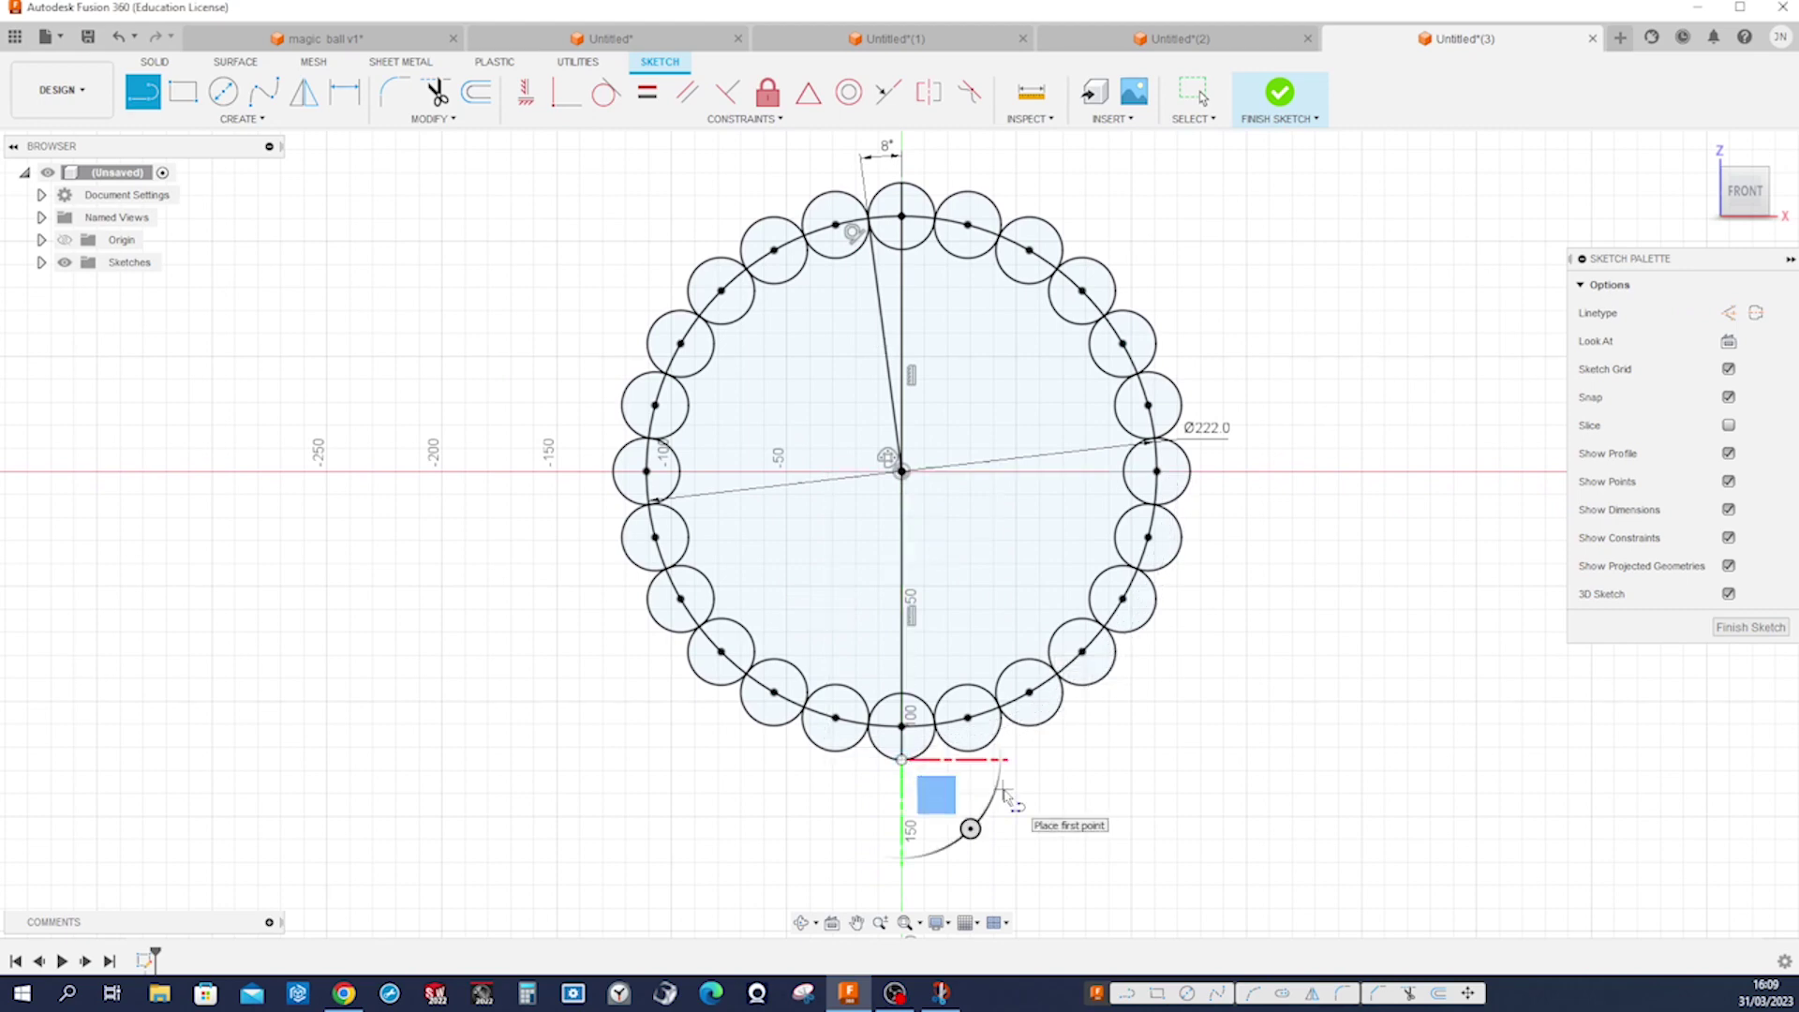
{"action": "key", "text": "Escape"}
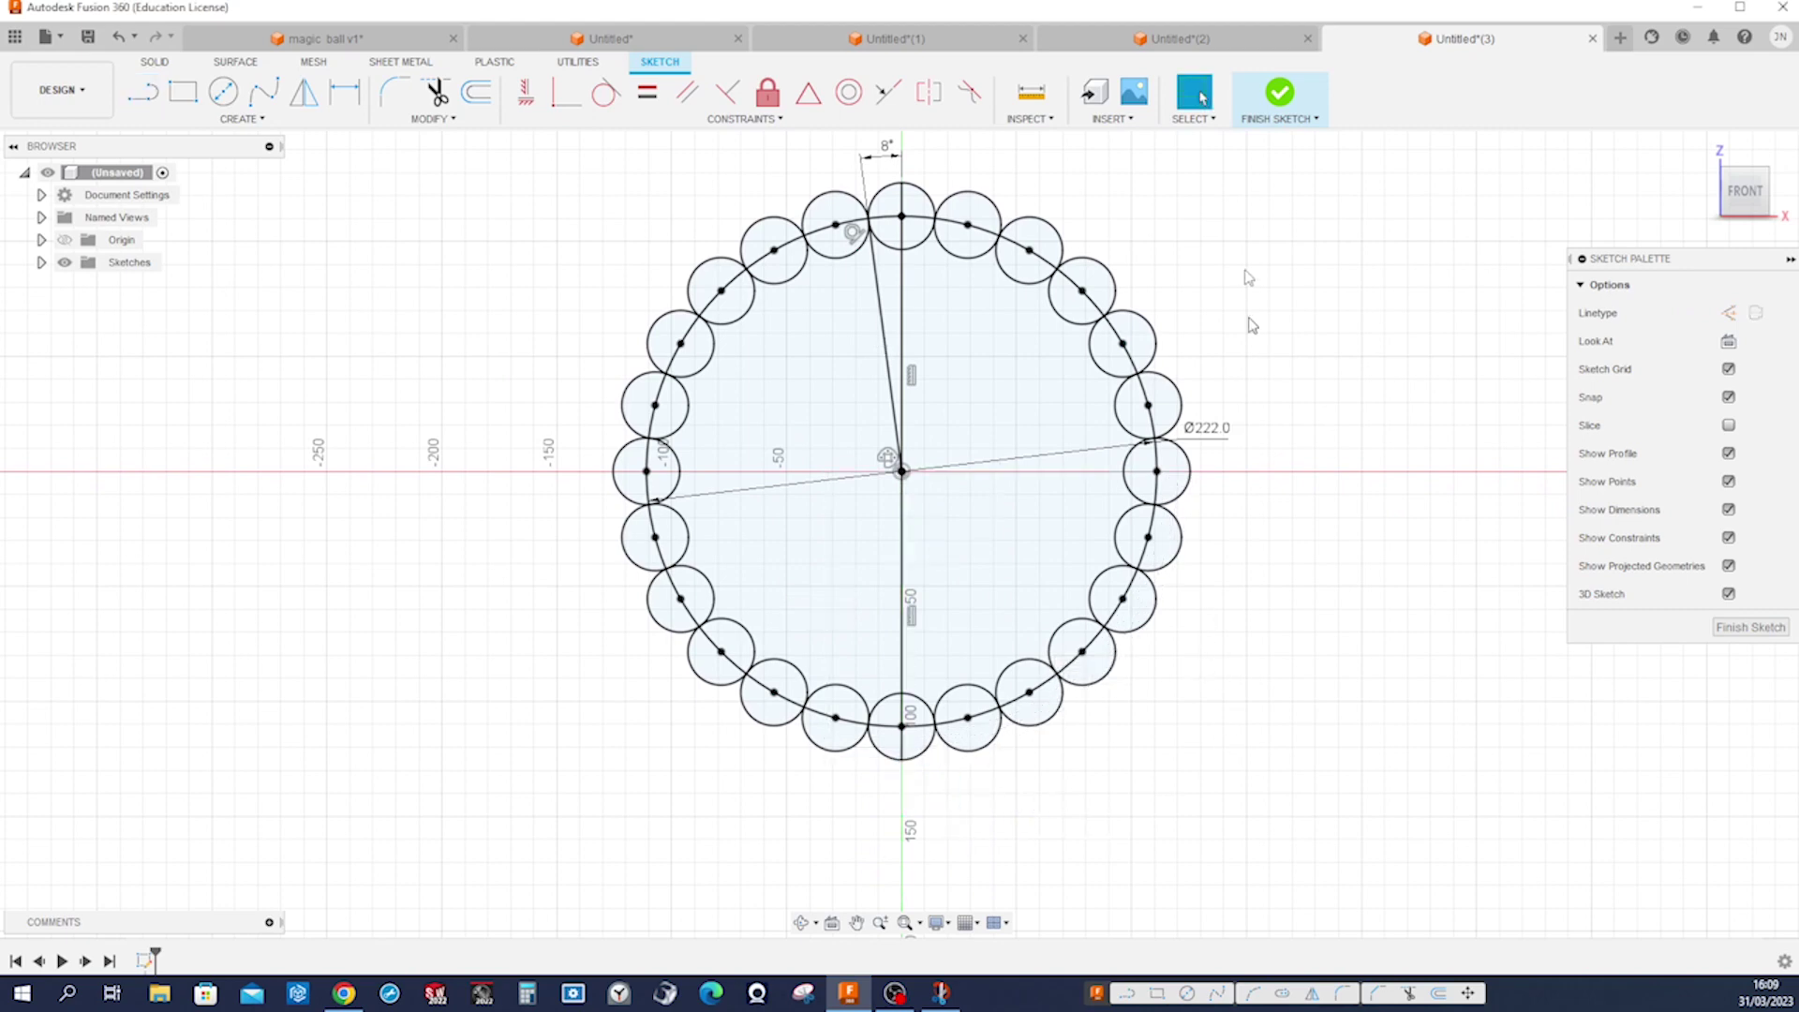
{"action": "left_click", "coordinate": [1280, 93]}
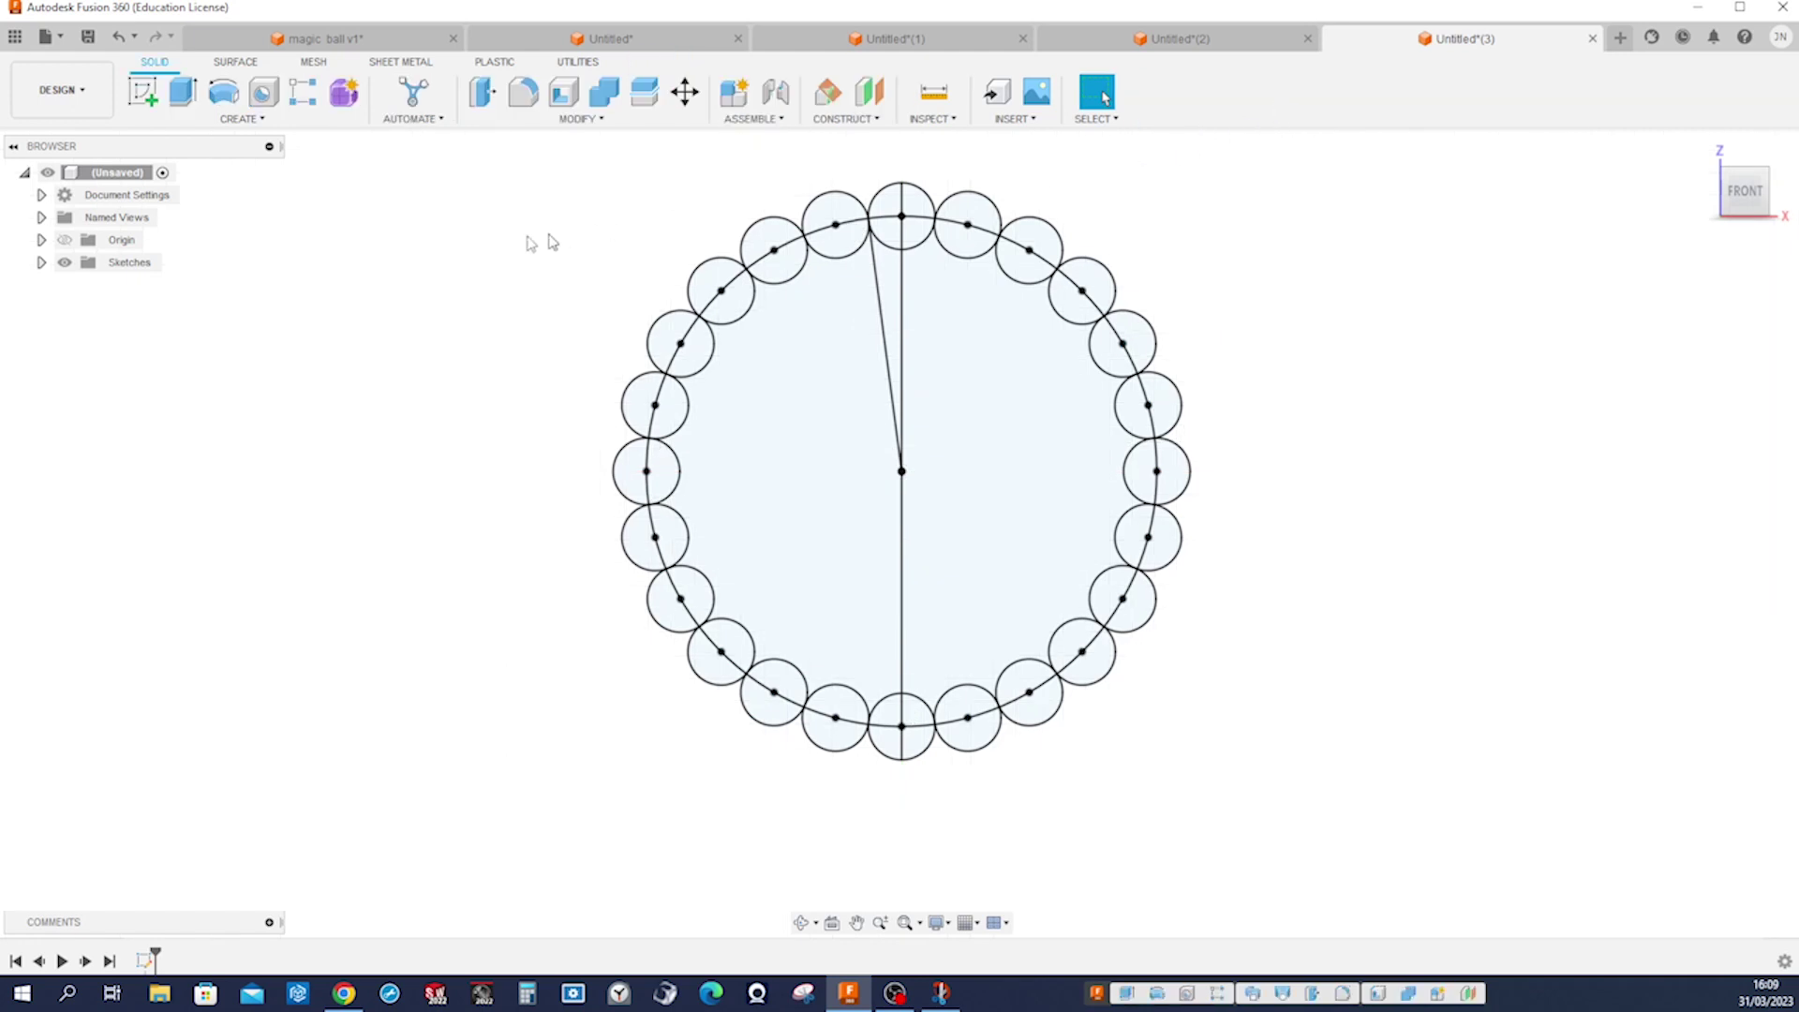
Step: Revolve the two inner profiles left of the vertical centre line 360 degrees around that line as a new body
{"action": "left_click", "coordinate": [226, 103]}
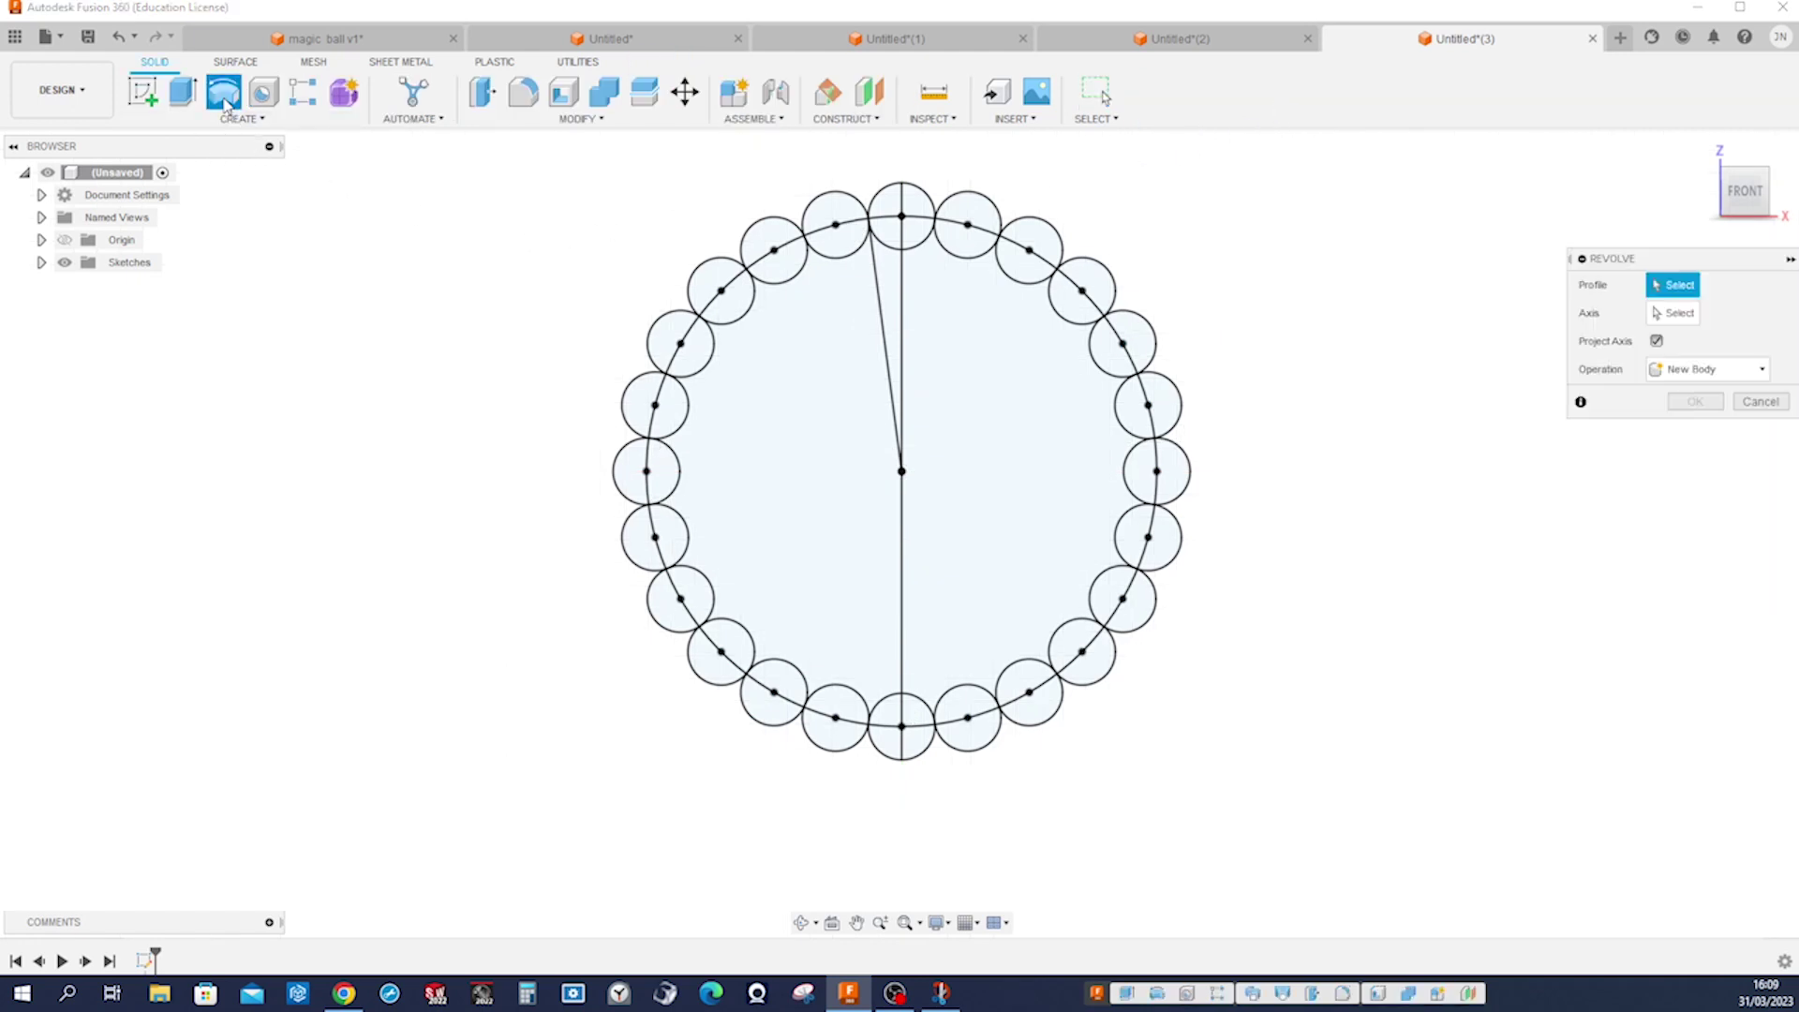
{"action": "left_click", "coordinate": [729, 517]}
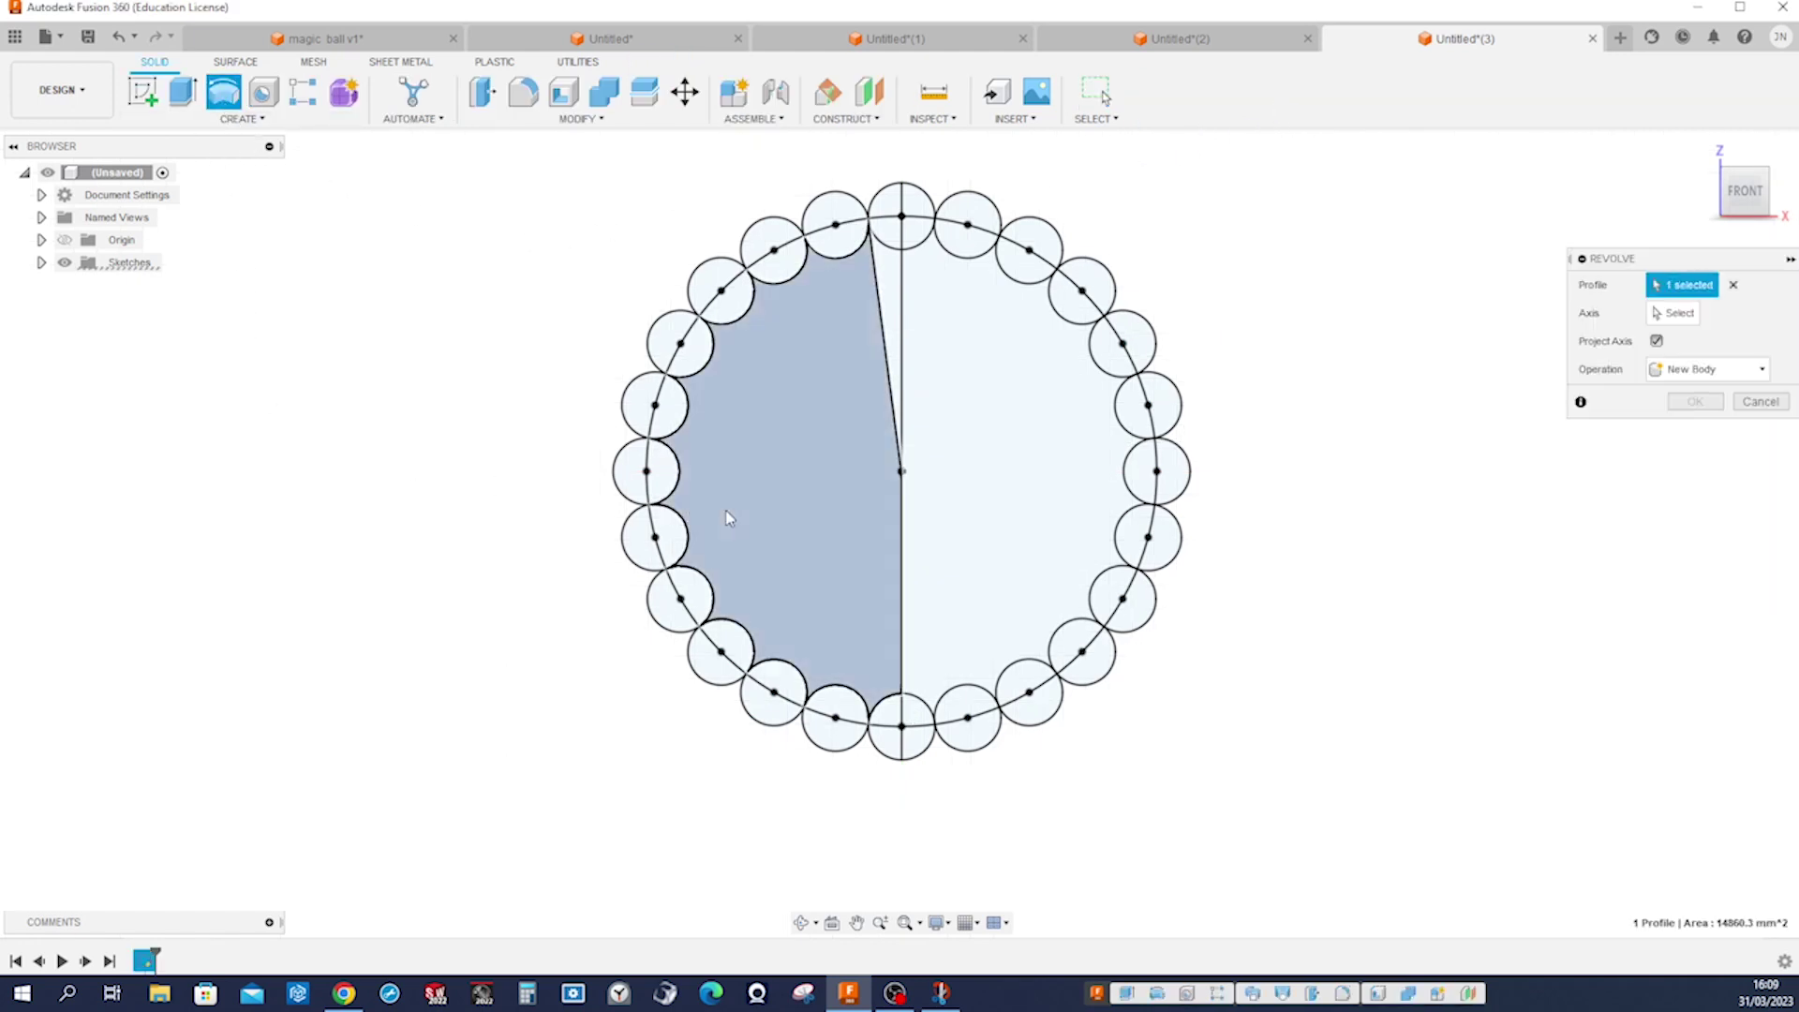
{"action": "left_click", "coordinate": [888, 291]}
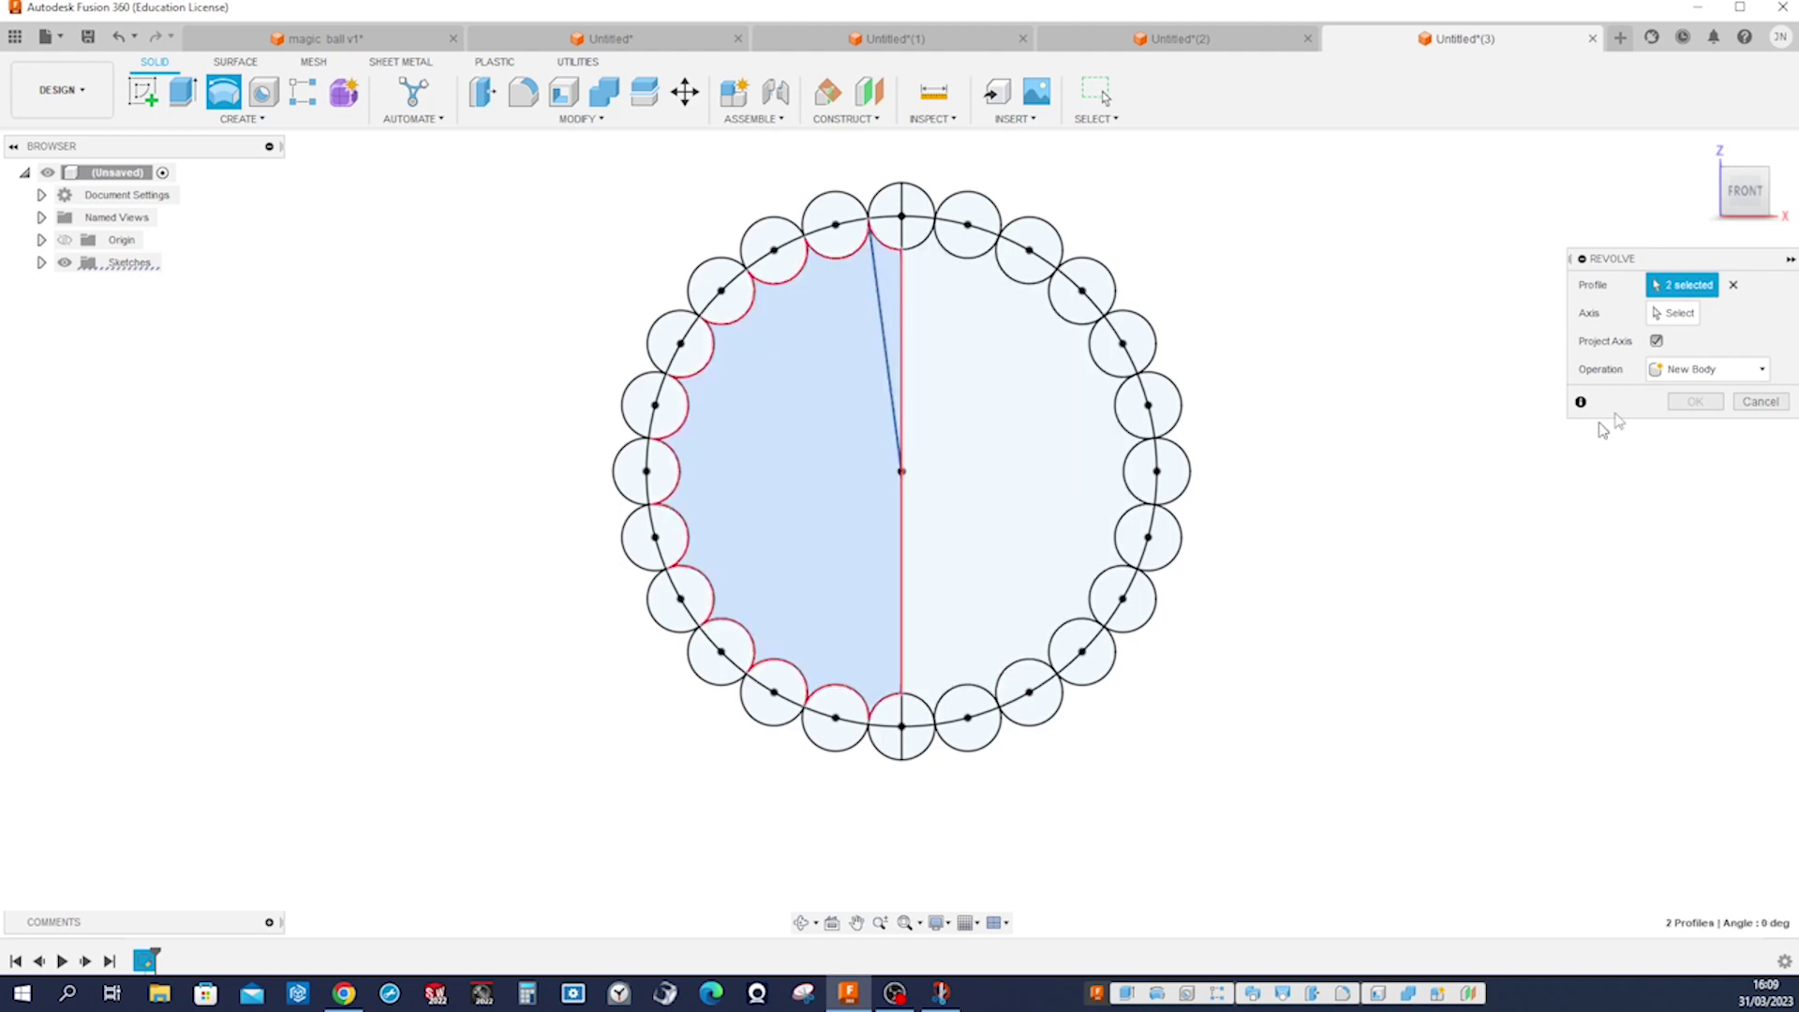
{"action": "left_click", "coordinate": [1677, 315]}
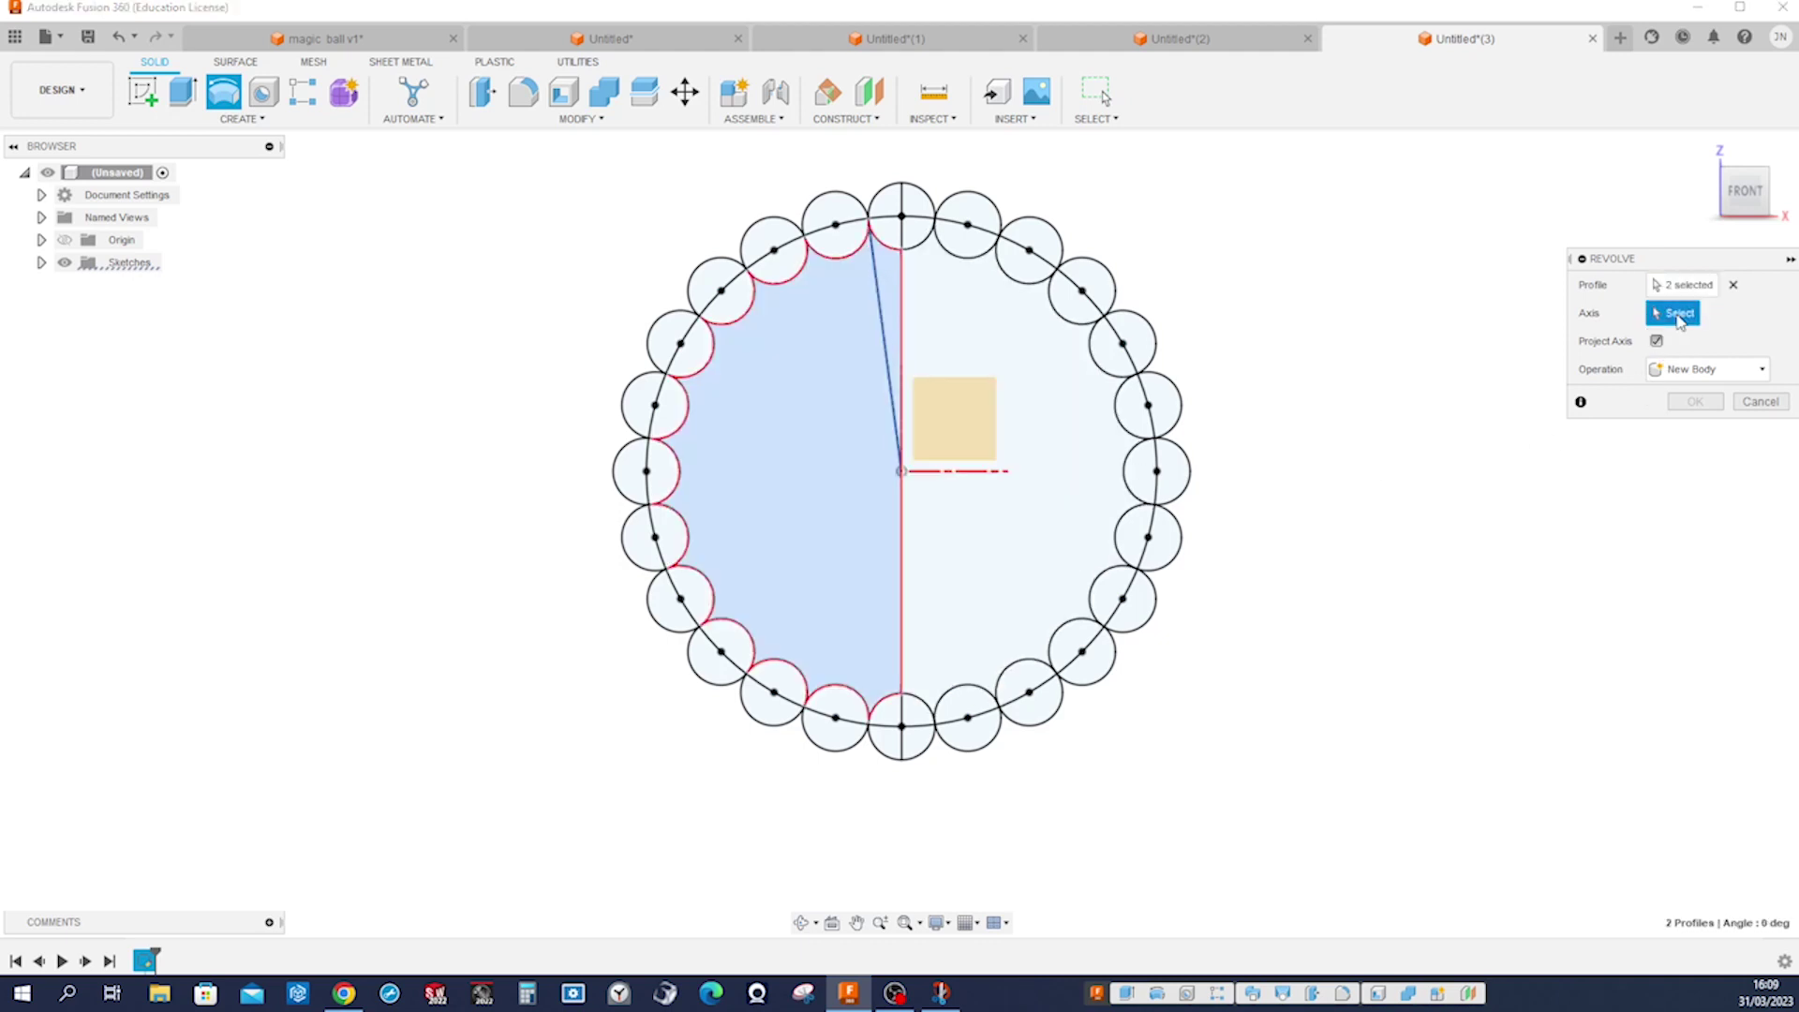
{"action": "left_click", "coordinate": [903, 600]}
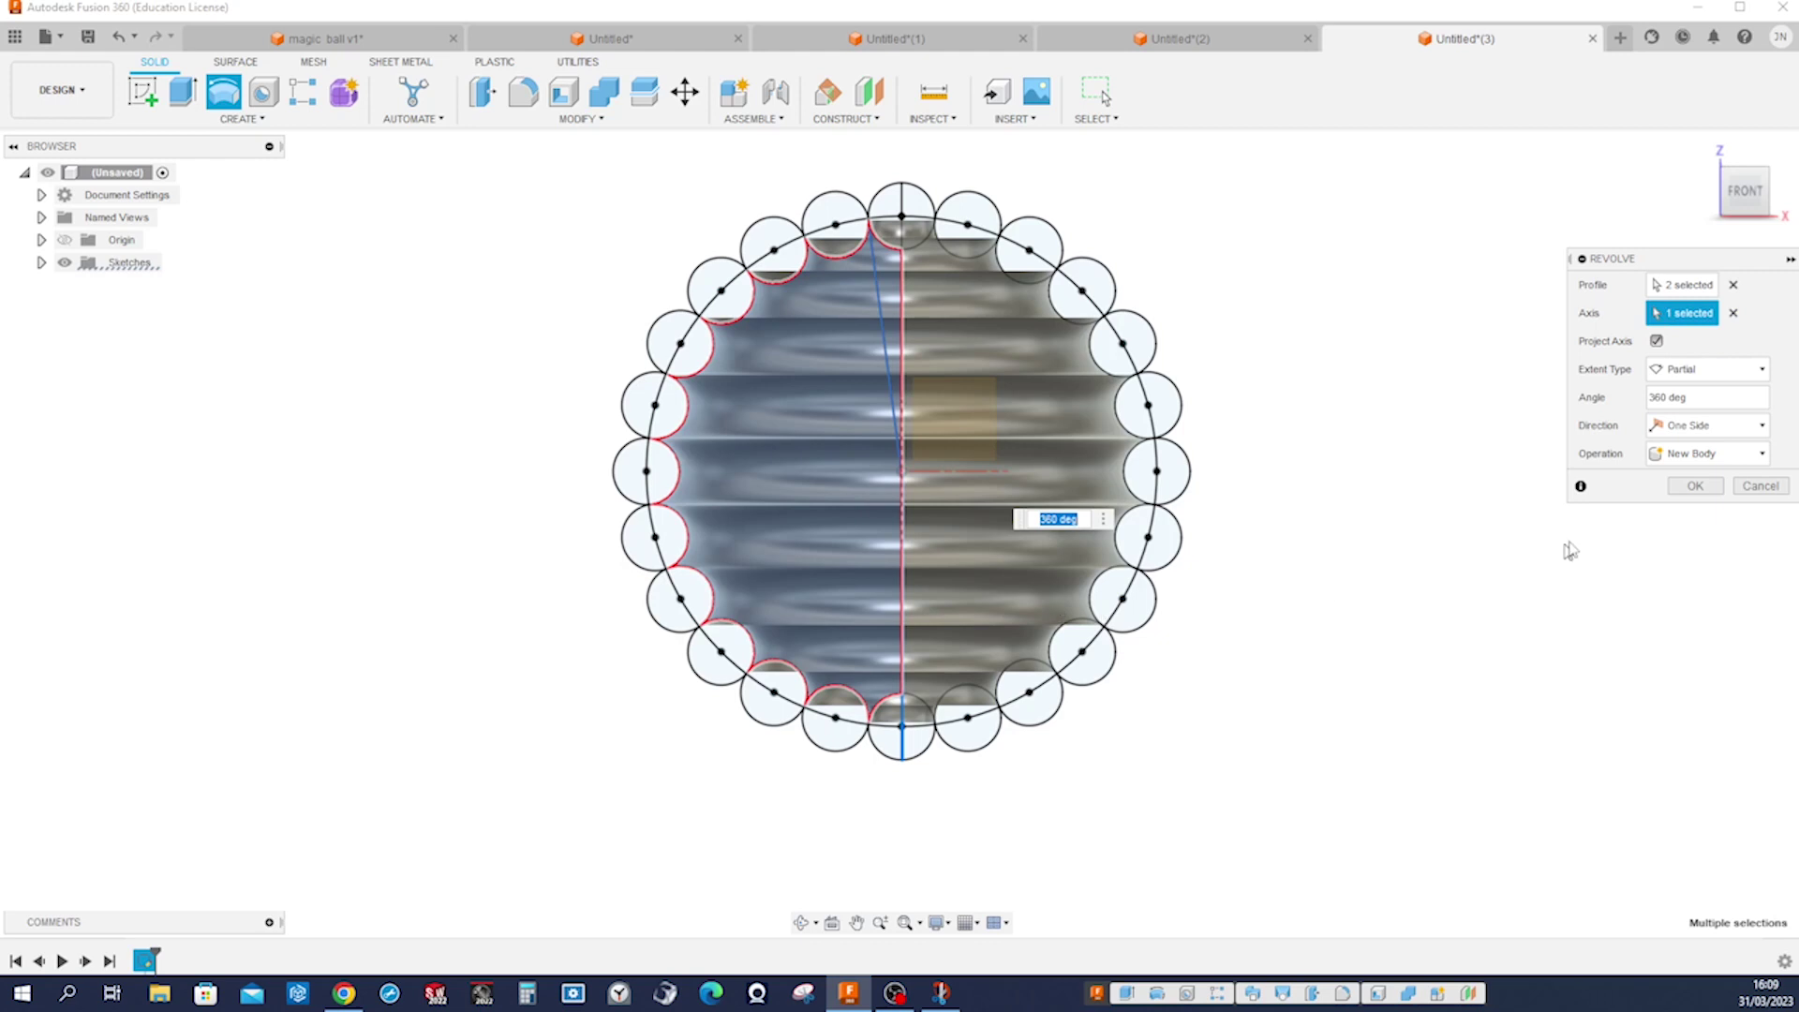
{"action": "left_click", "coordinate": [1698, 487]}
{"action": "middle_click_drag", "start_coordinate": [1560, 558], "coordinate": [1515, 554], "text": "shift"}
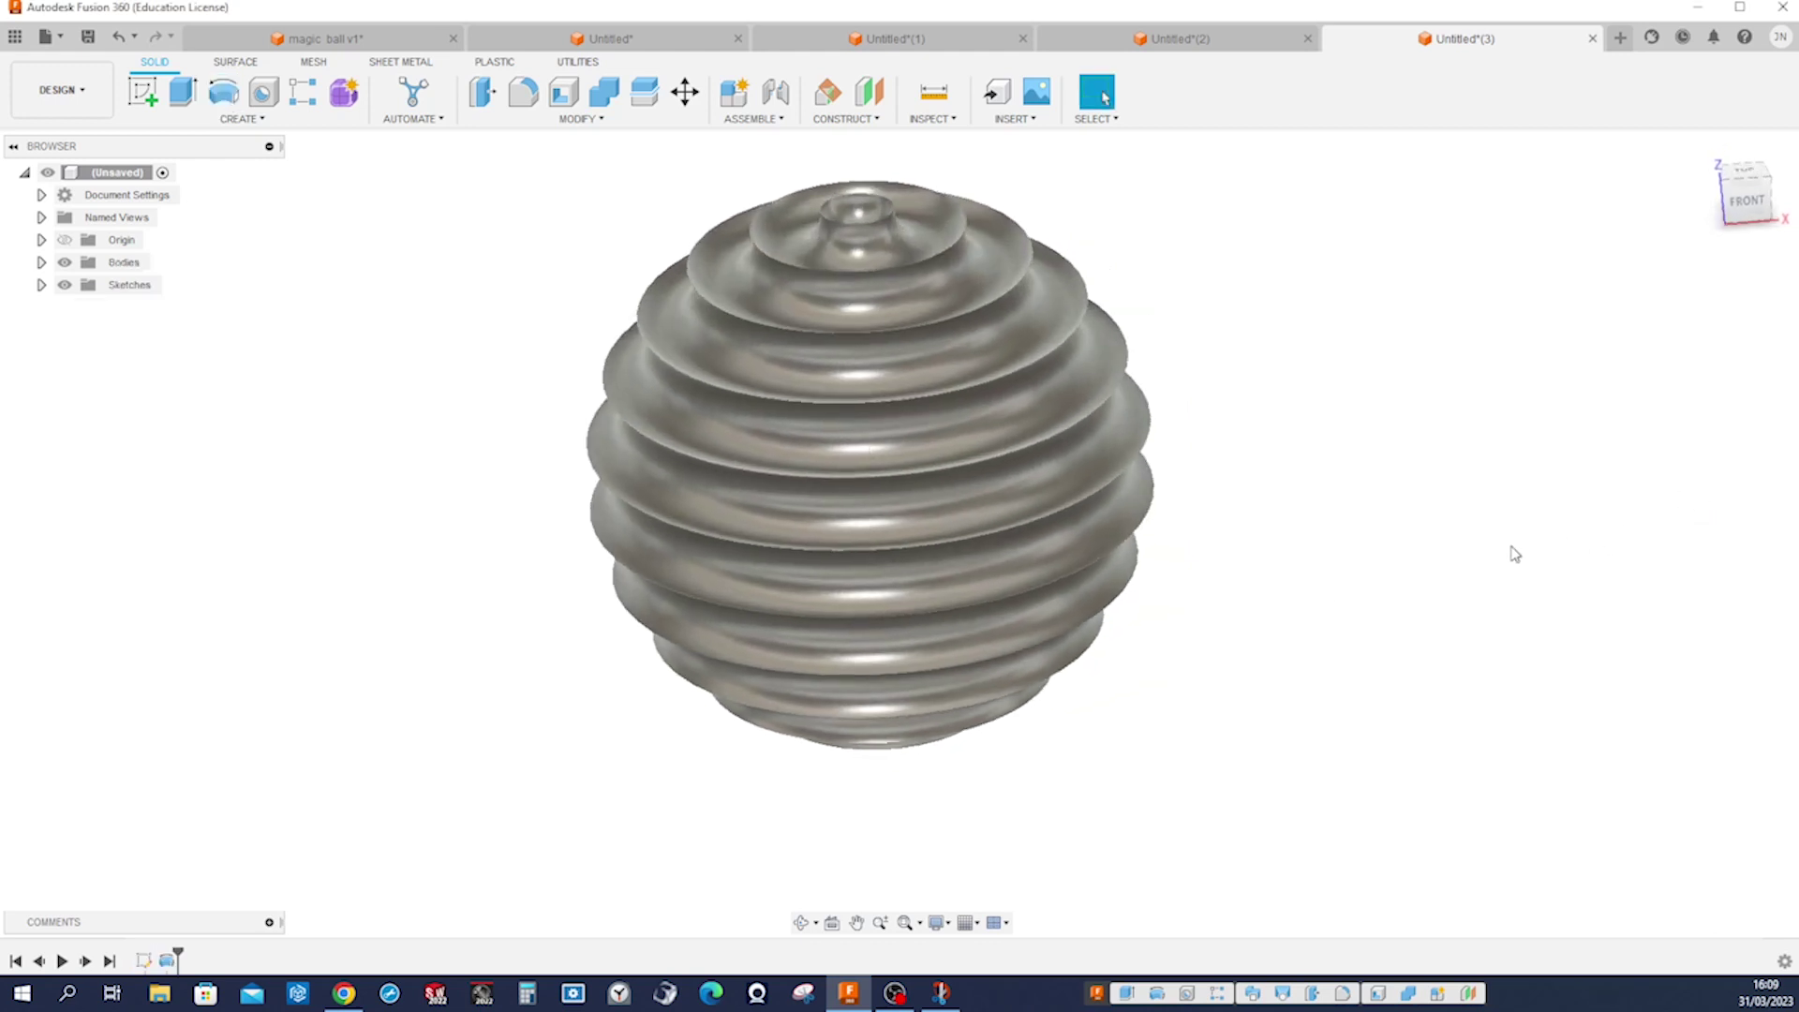
Step: Apply the Paint - Enamel Glossy (Red) appearance to the revolved body and make Sketch1 visible again
{"action": "key", "text": "a"}
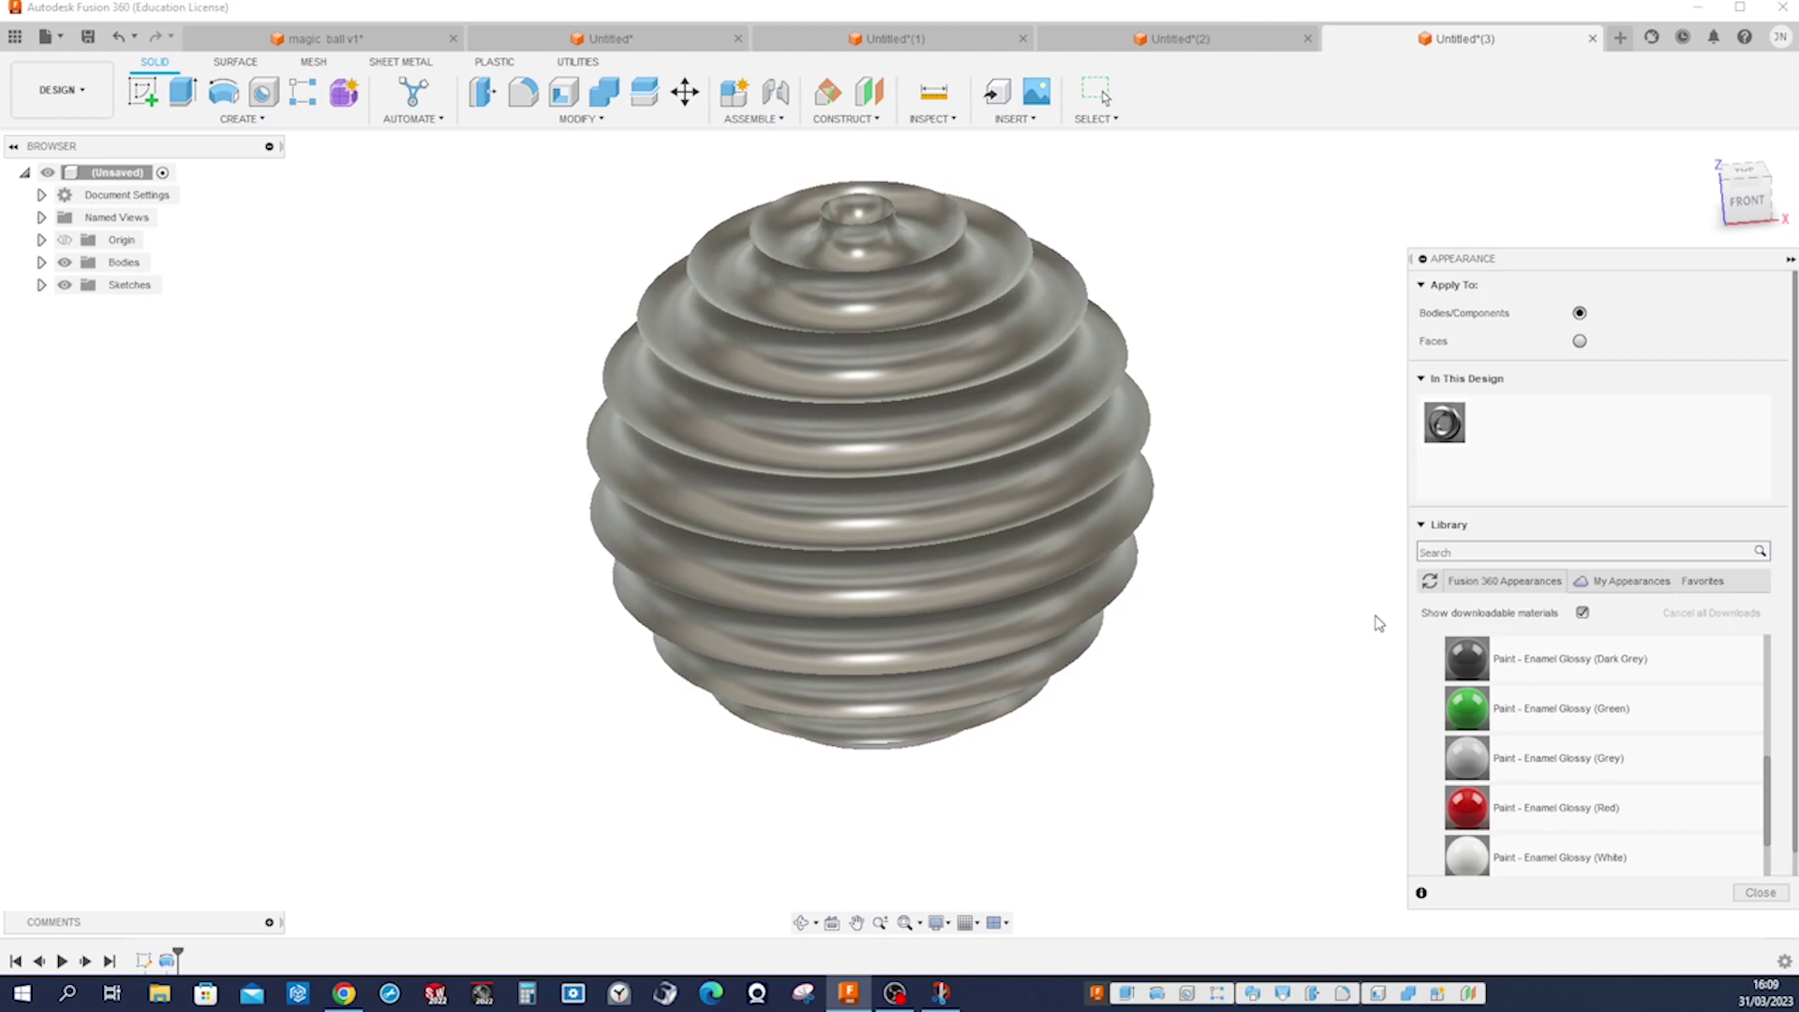
{"action": "left_click_drag", "start_coordinate": [1467, 808], "coordinate": [1049, 616]}
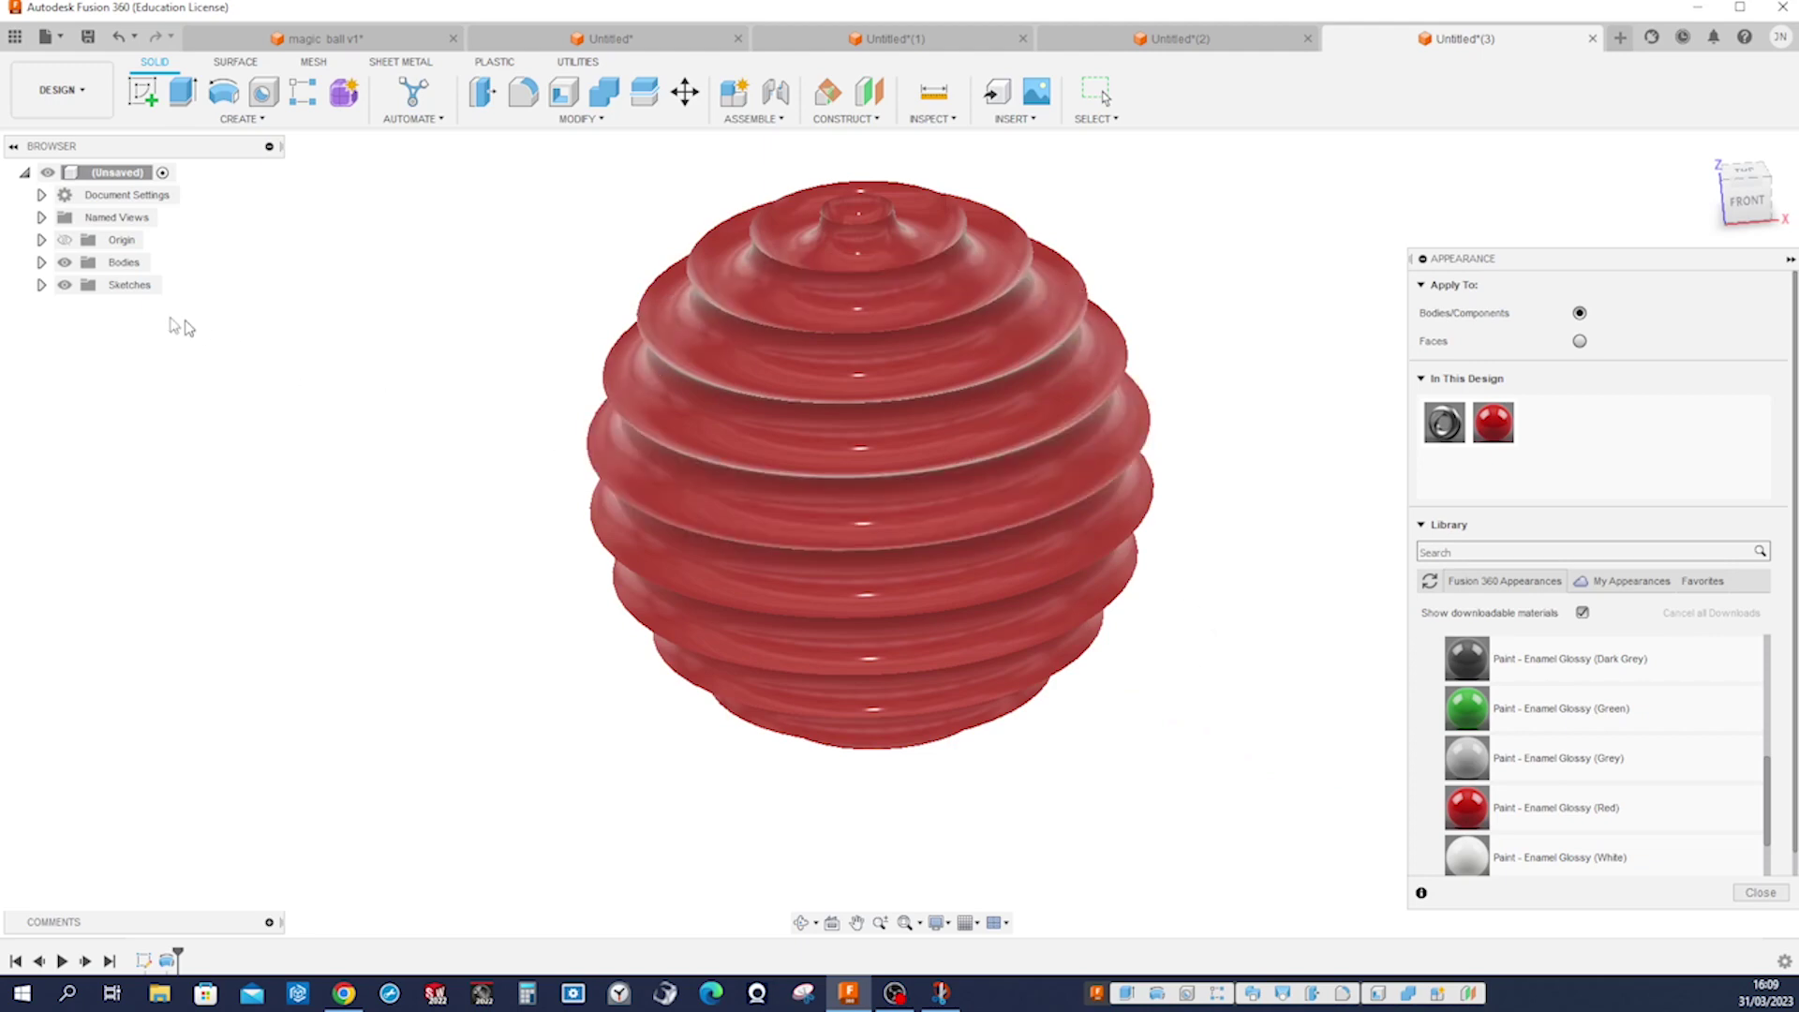
{"action": "left_click", "coordinate": [42, 286]}
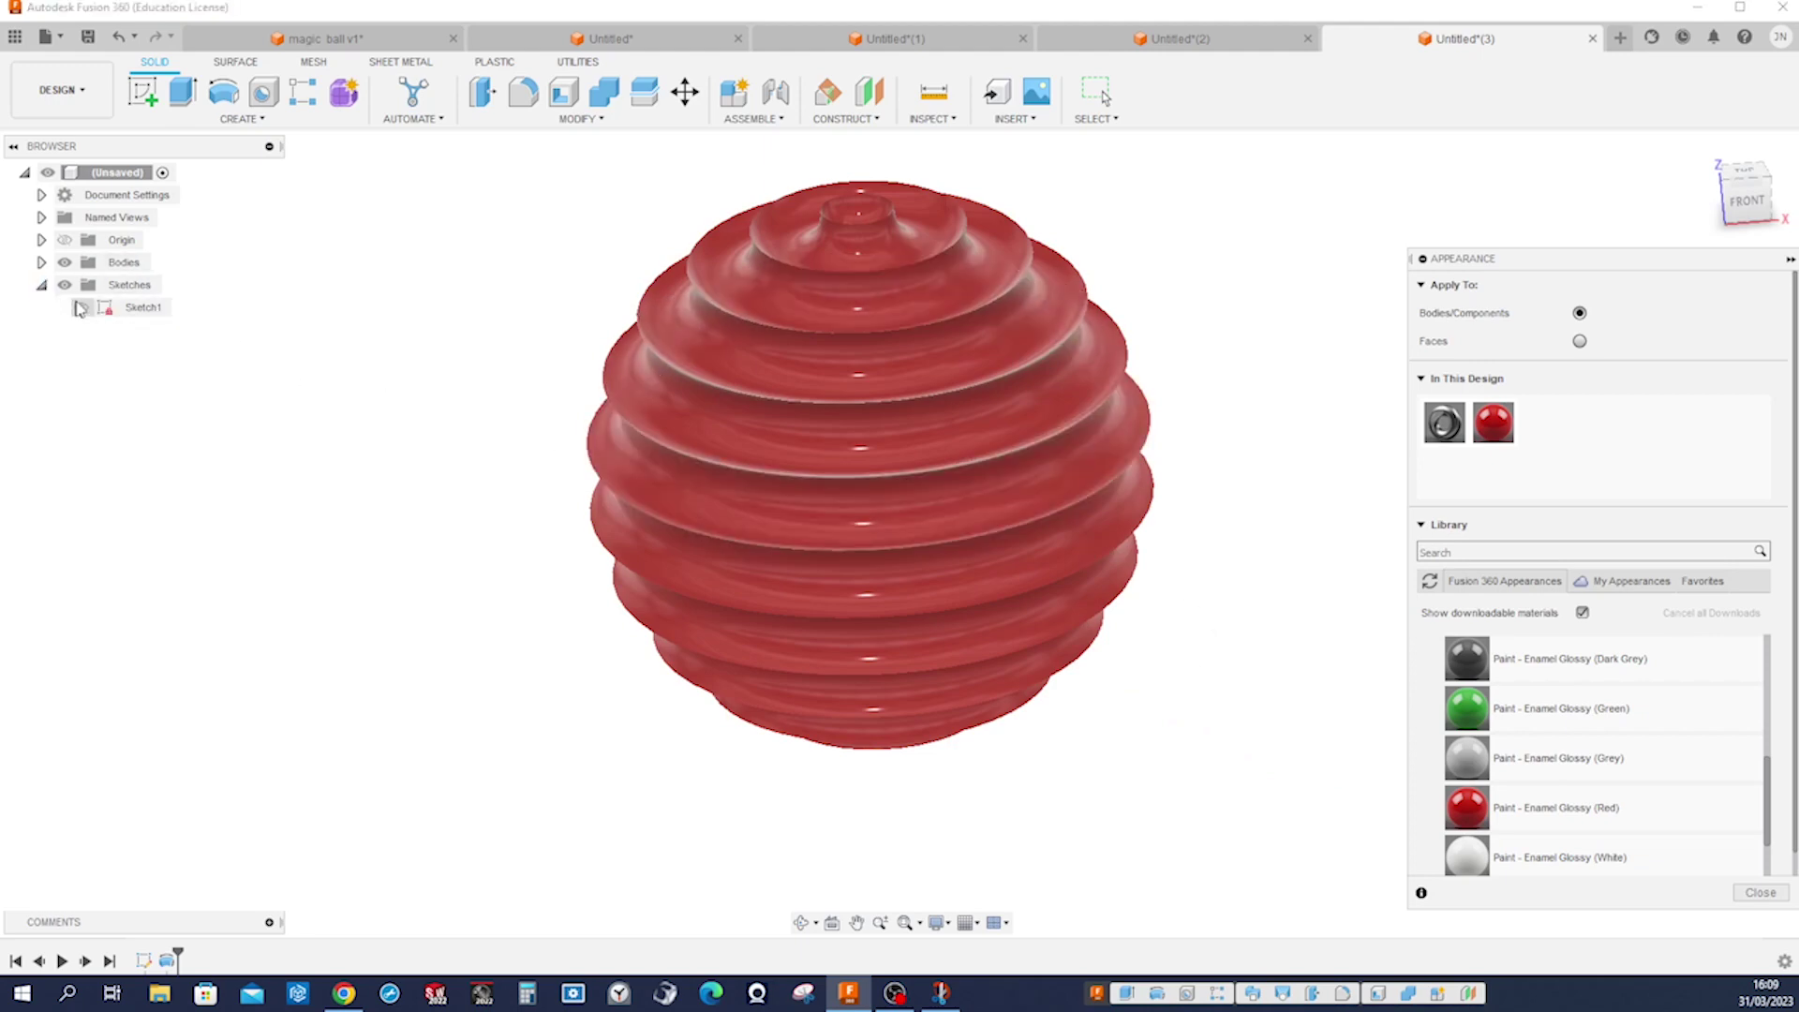
{"action": "left_click", "coordinate": [82, 307]}
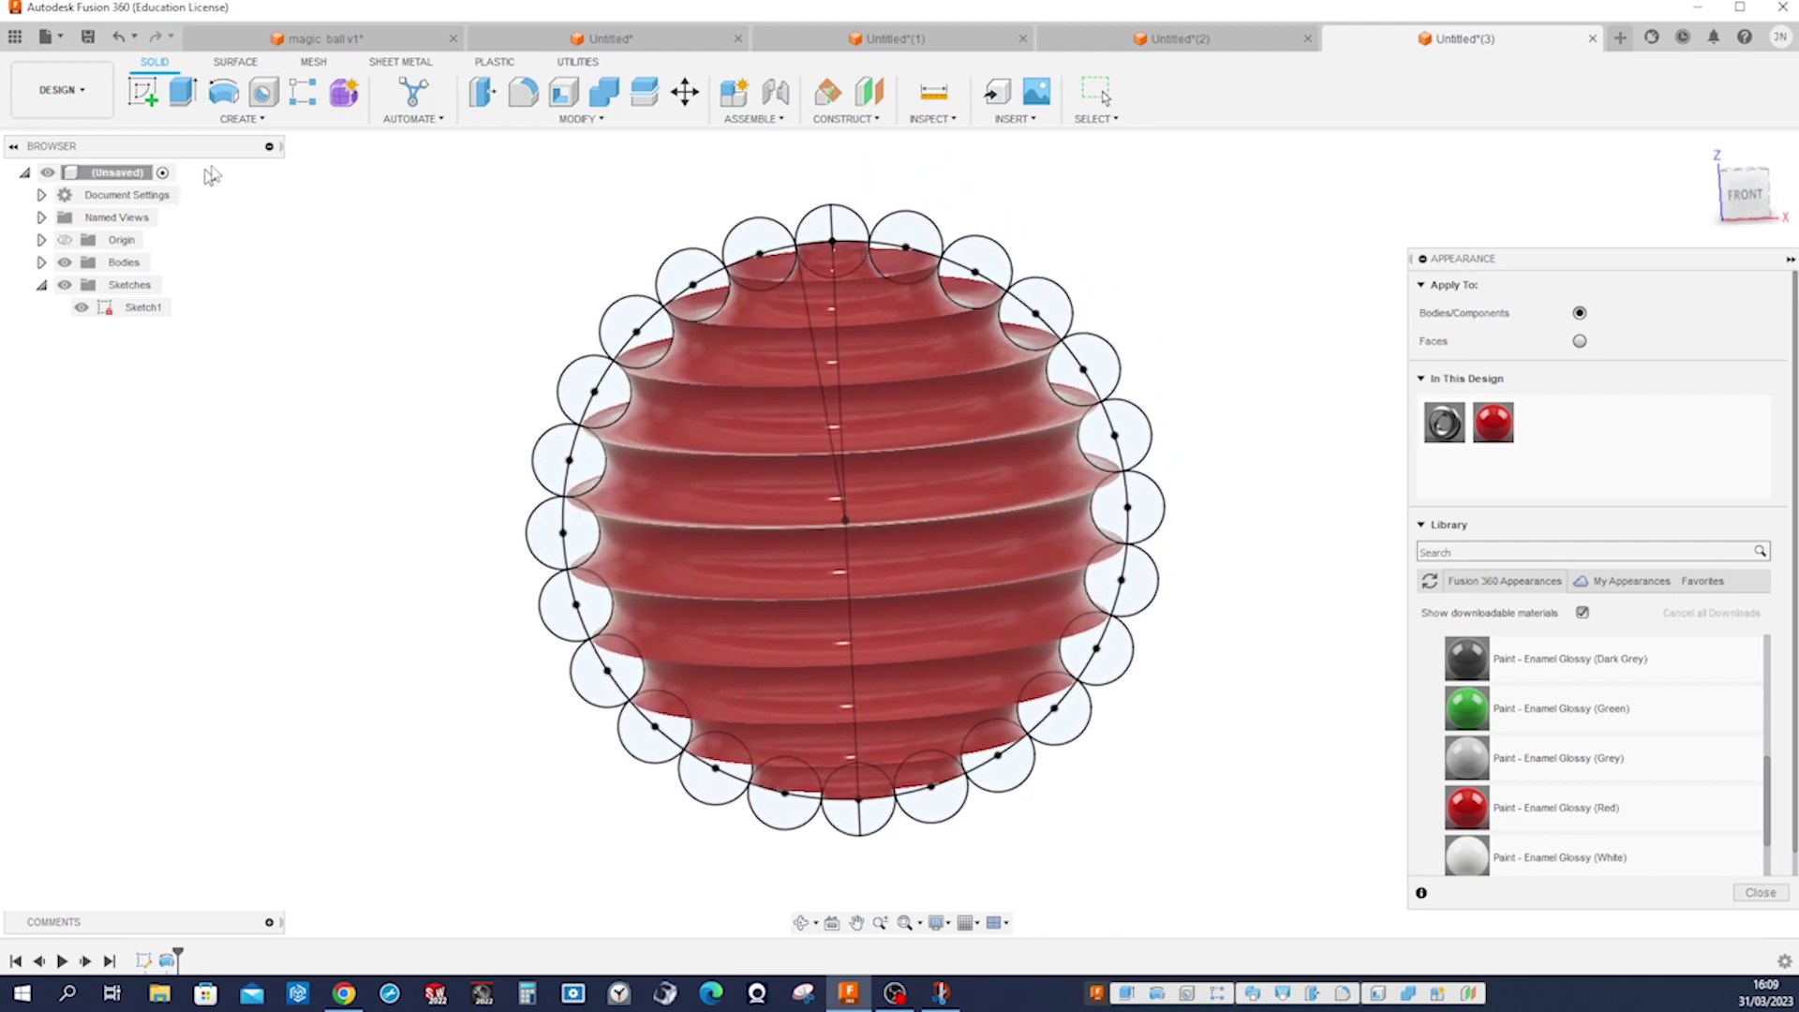
Step: Revolve every other small circle left of the vertical centre line, including the top and bottom half circles, 360 degrees around that line as new bodies
{"action": "left_click", "coordinate": [223, 90]}
{"action": "scroll", "coordinate": [844, 374], "scroll_direction": "up", "scroll_amount": 2}
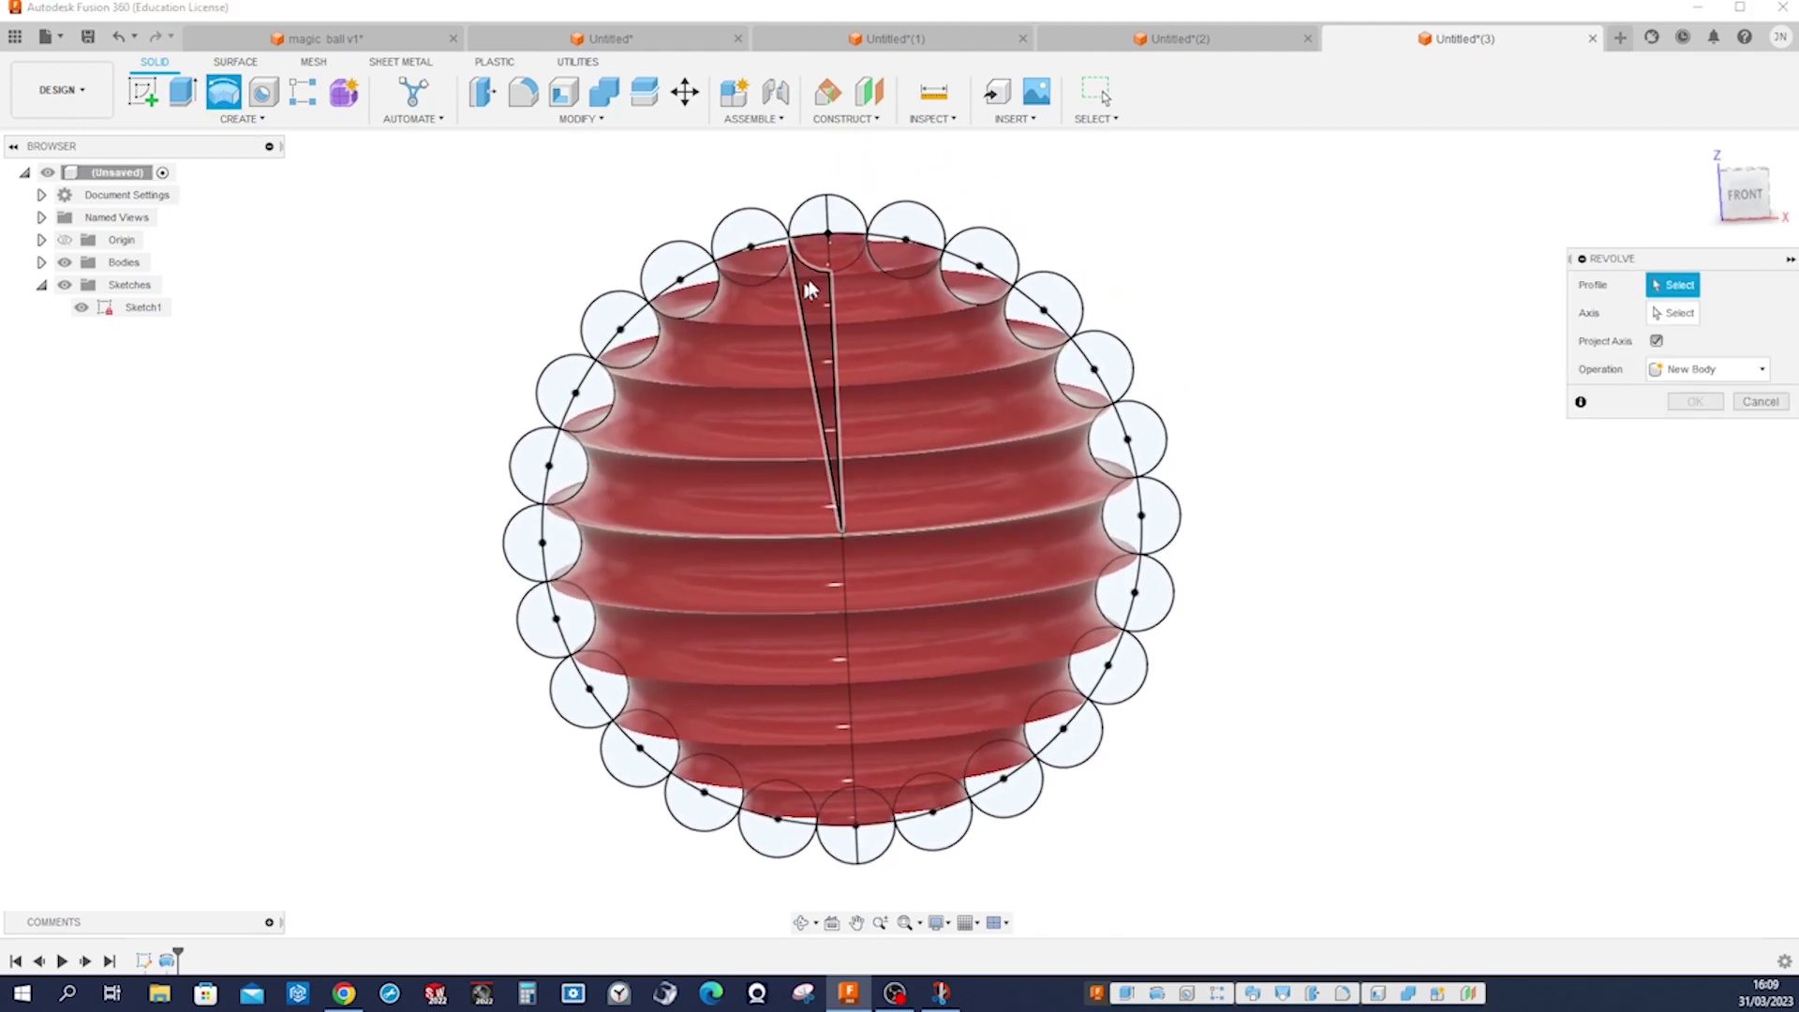
{"action": "left_click", "coordinate": [804, 244]}
{"action": "left_click", "coordinate": [802, 239]}
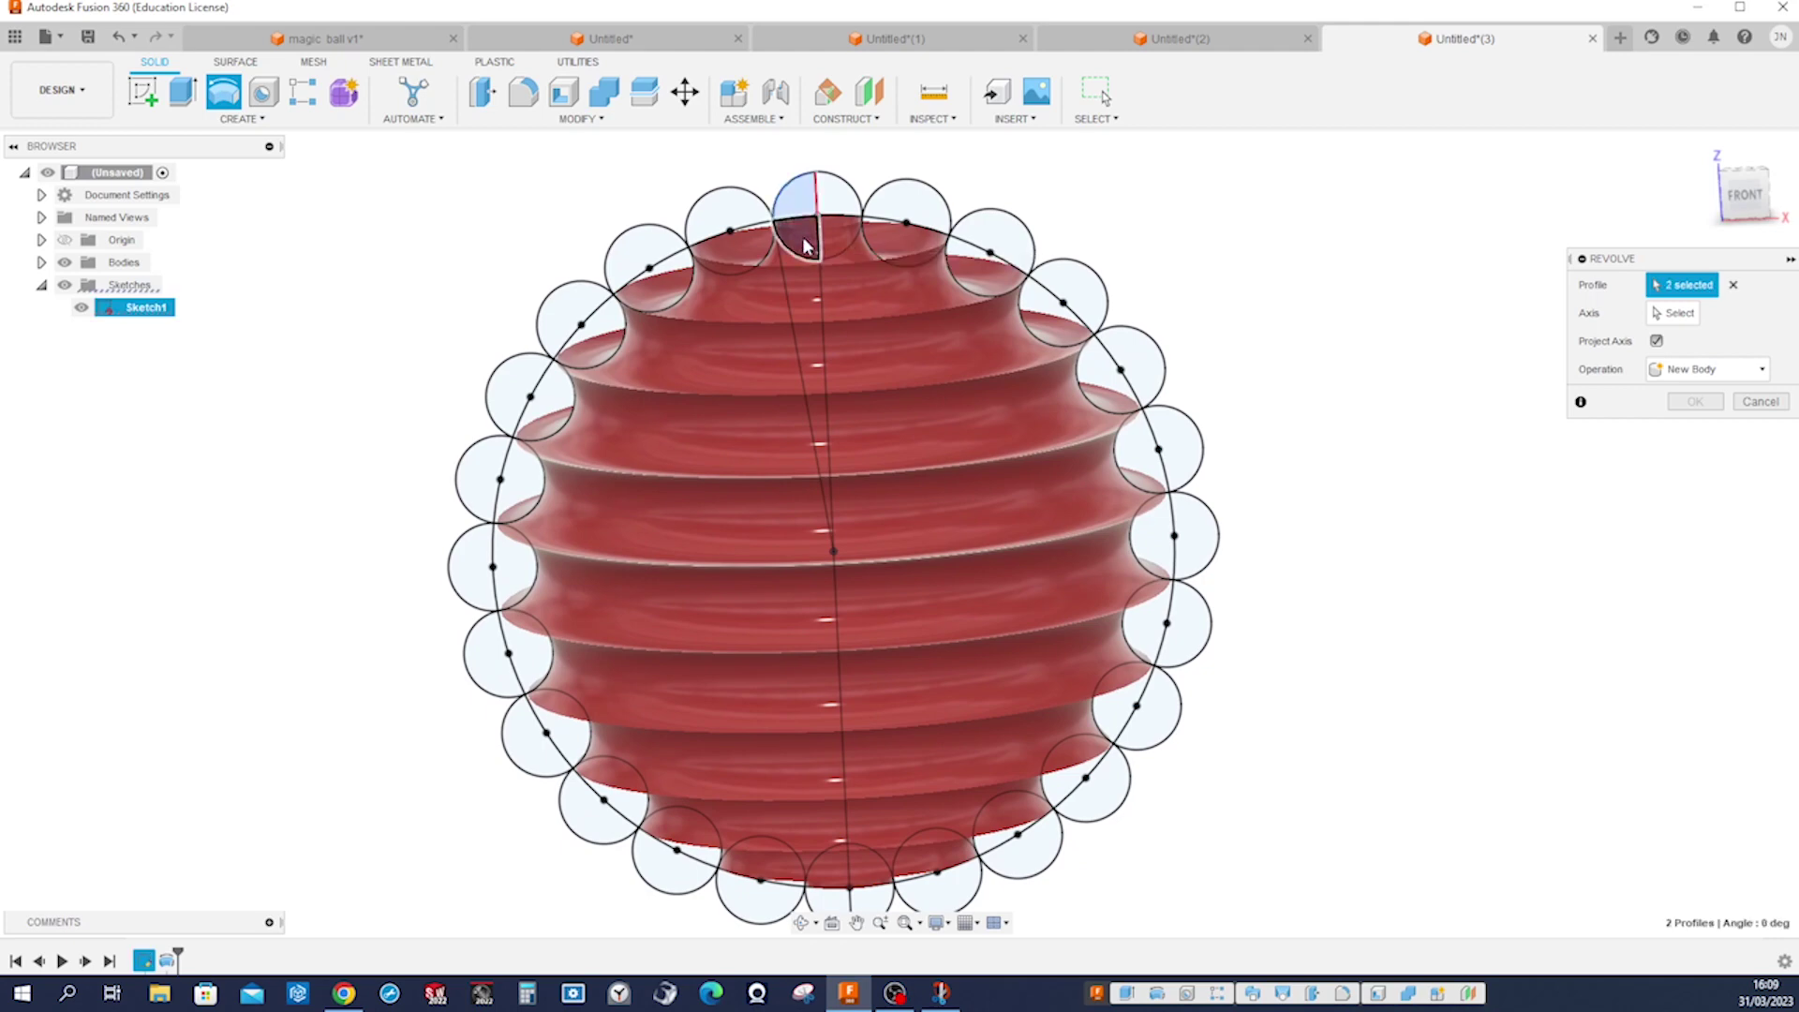
{"action": "left_click", "coordinate": [656, 262]}
{"action": "left_click", "coordinate": [656, 263]}
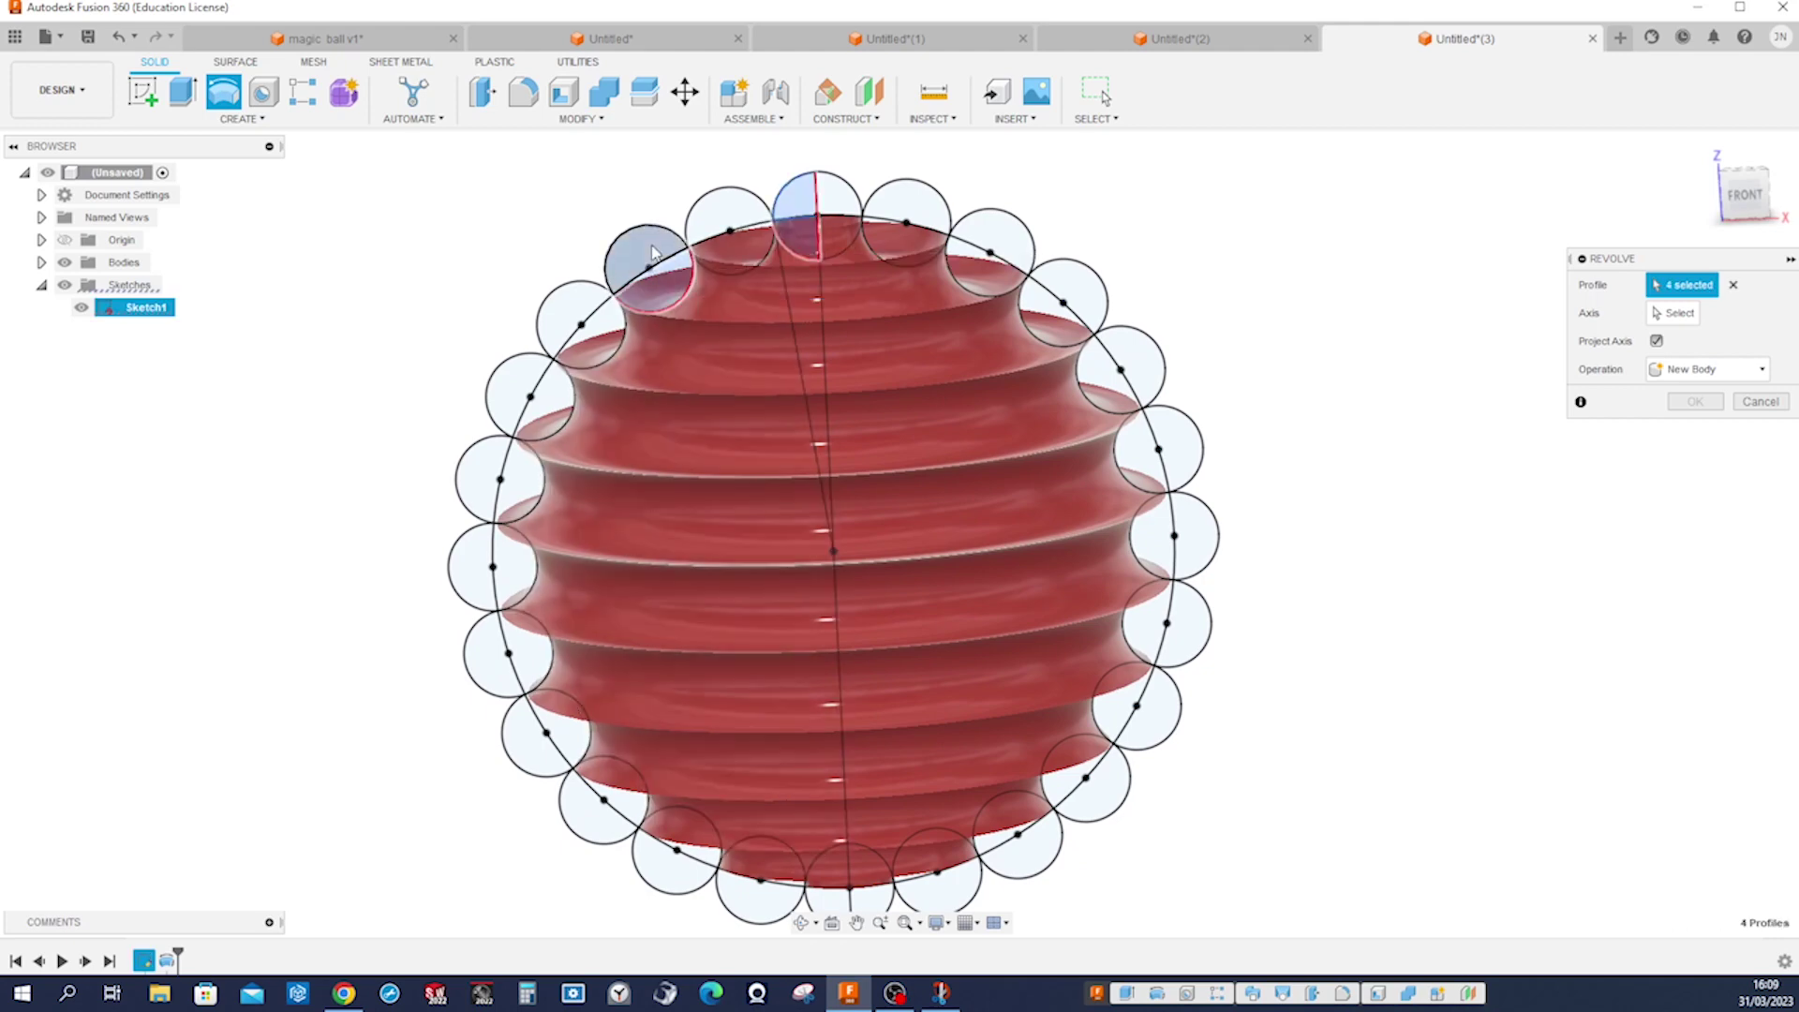
{"action": "middle_click_drag", "start_coordinate": [681, 298], "coordinate": [626, 293], "text": "shift"}
{"action": "left_click", "coordinate": [570, 373]}
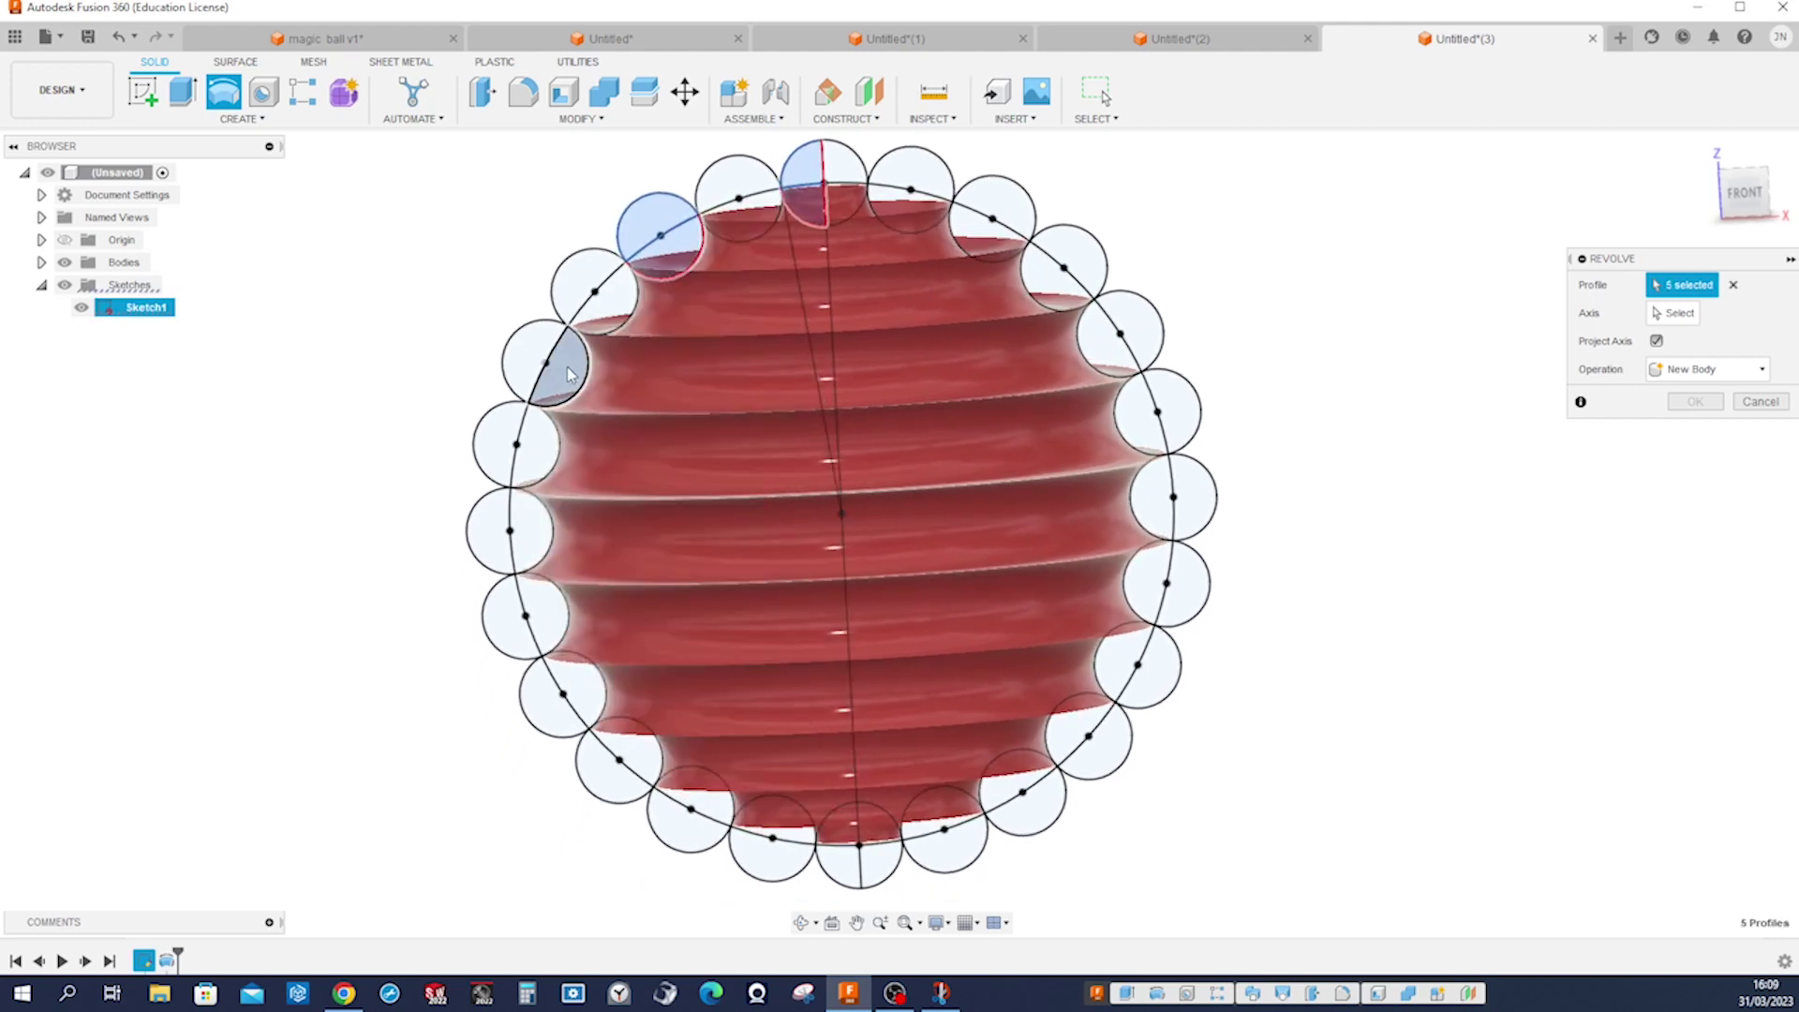
{"action": "left_click", "coordinate": [536, 367]}
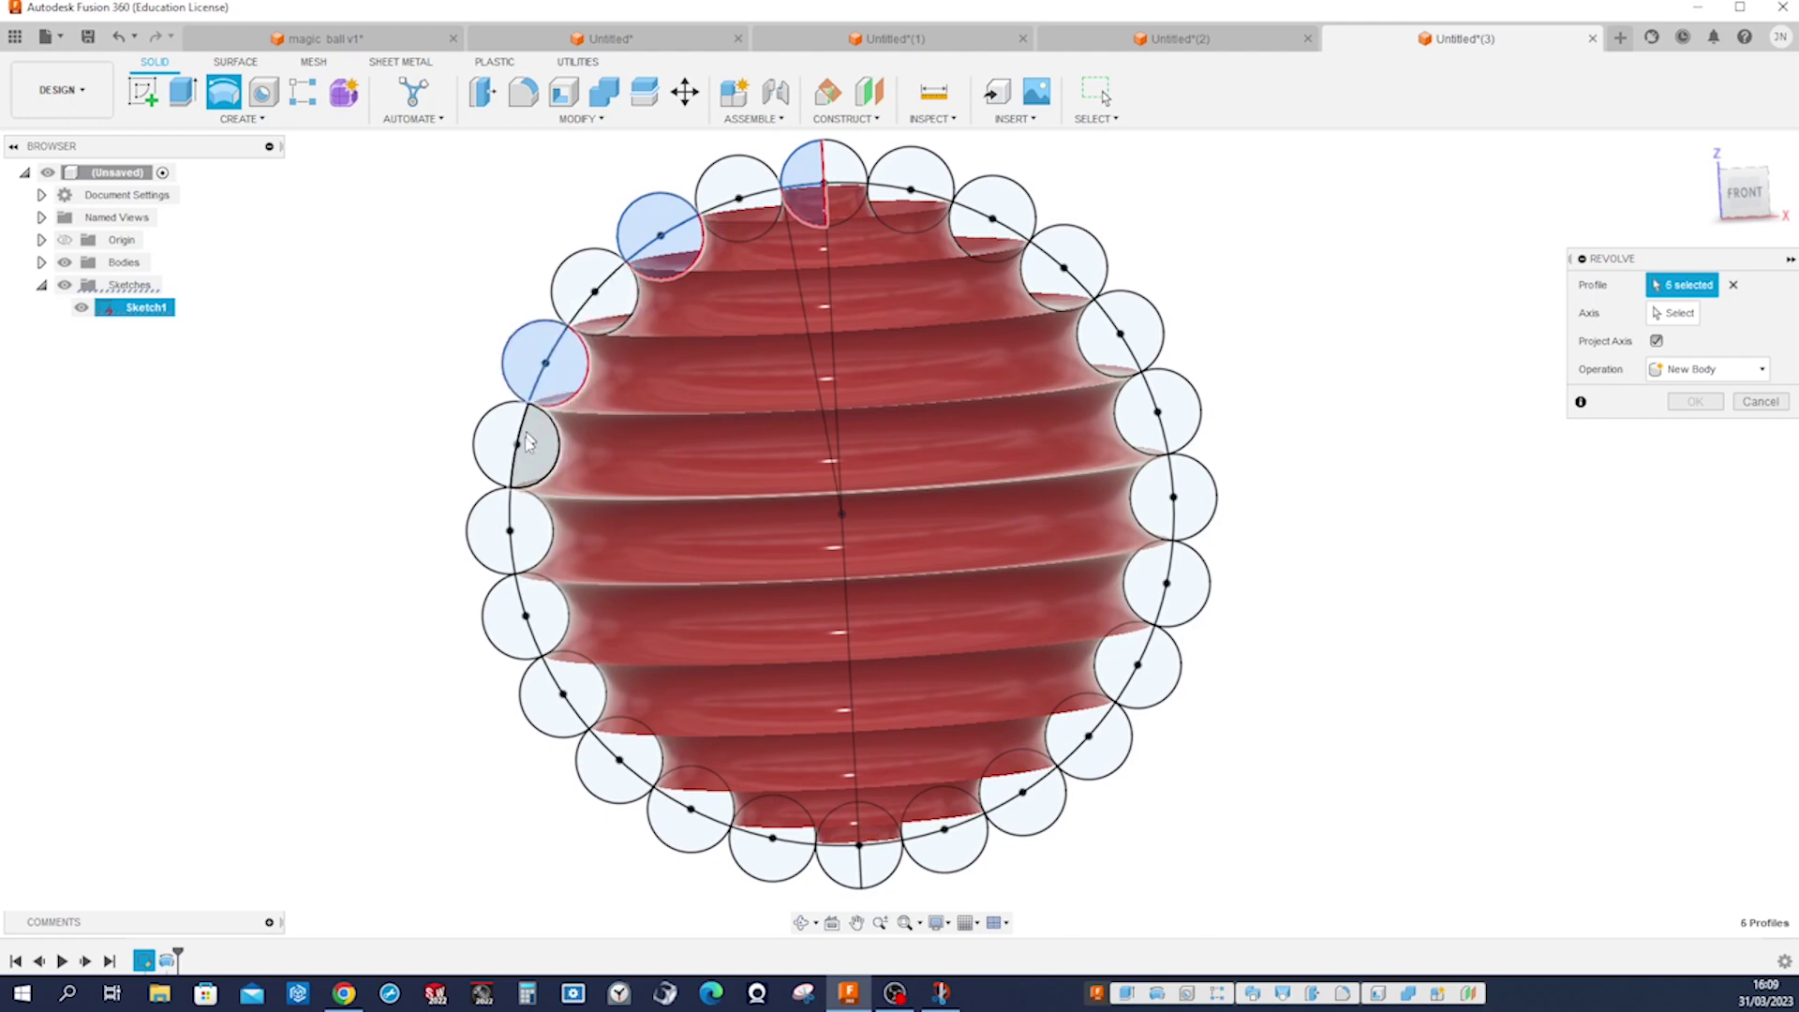
{"action": "left_click", "coordinate": [527, 536]}
{"action": "left_click", "coordinate": [492, 541]}
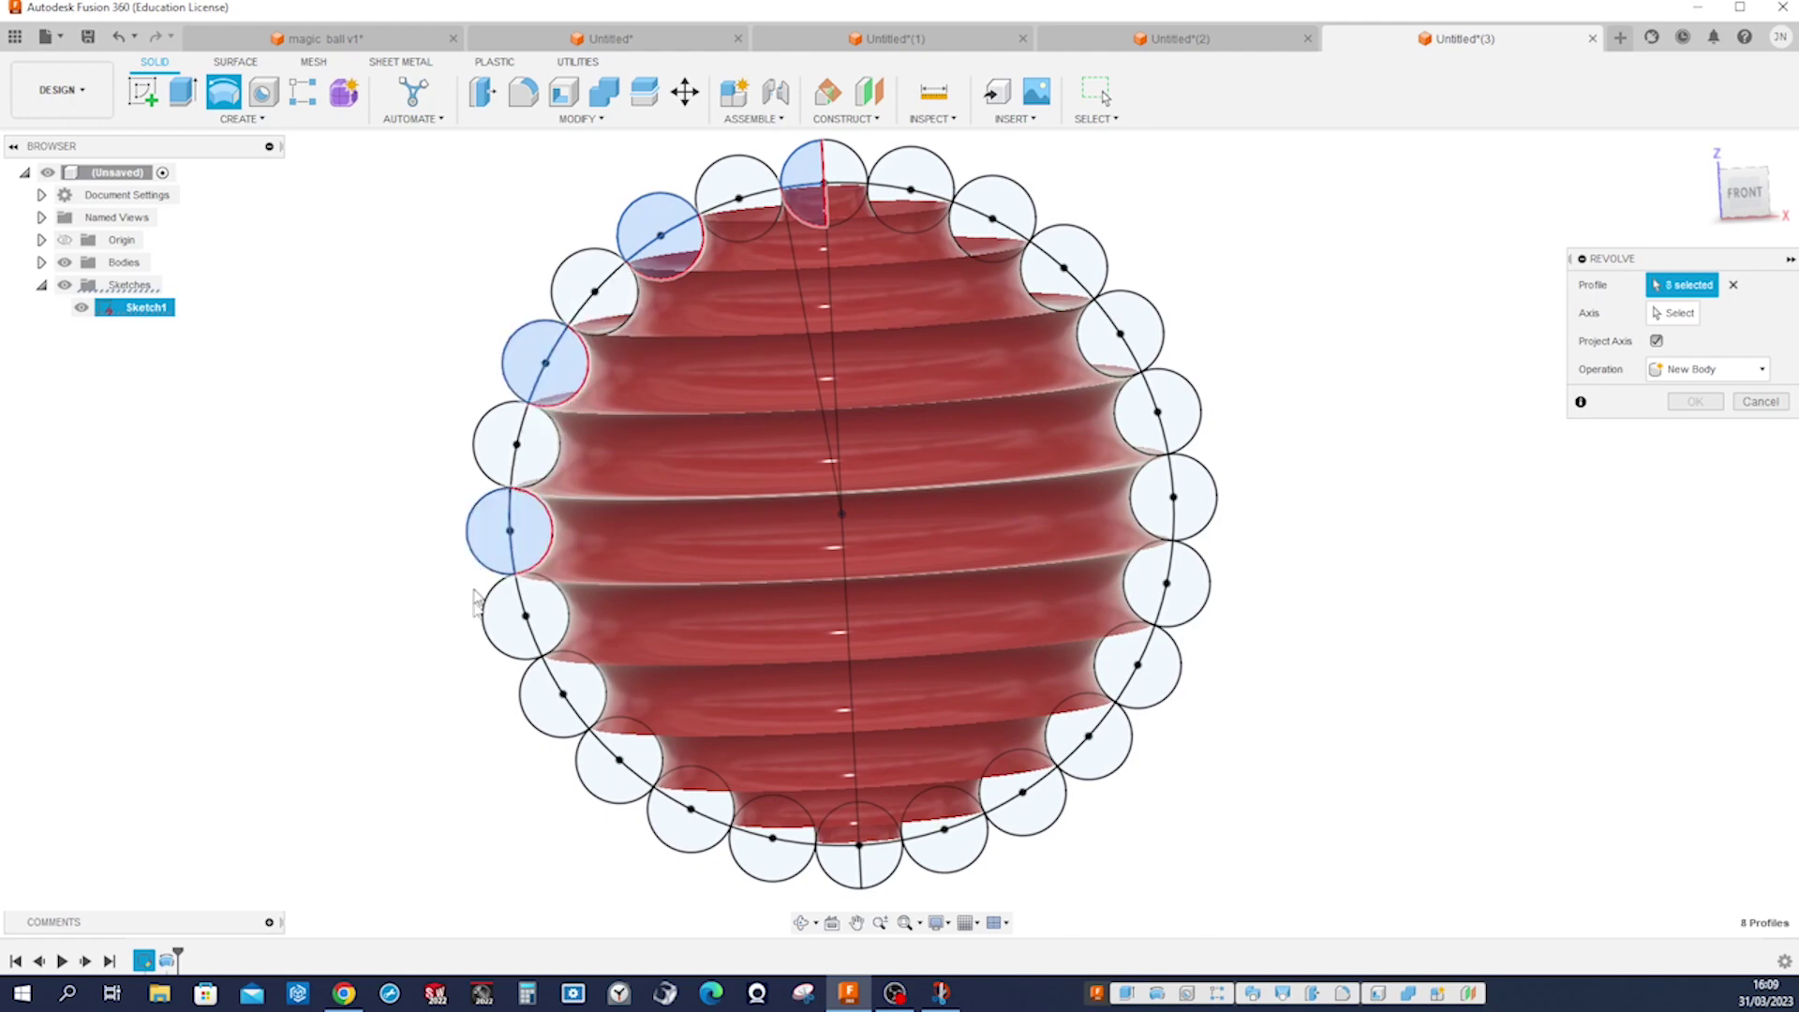
{"action": "left_click", "coordinate": [548, 698]}
{"action": "left_click", "coordinate": [569, 691]}
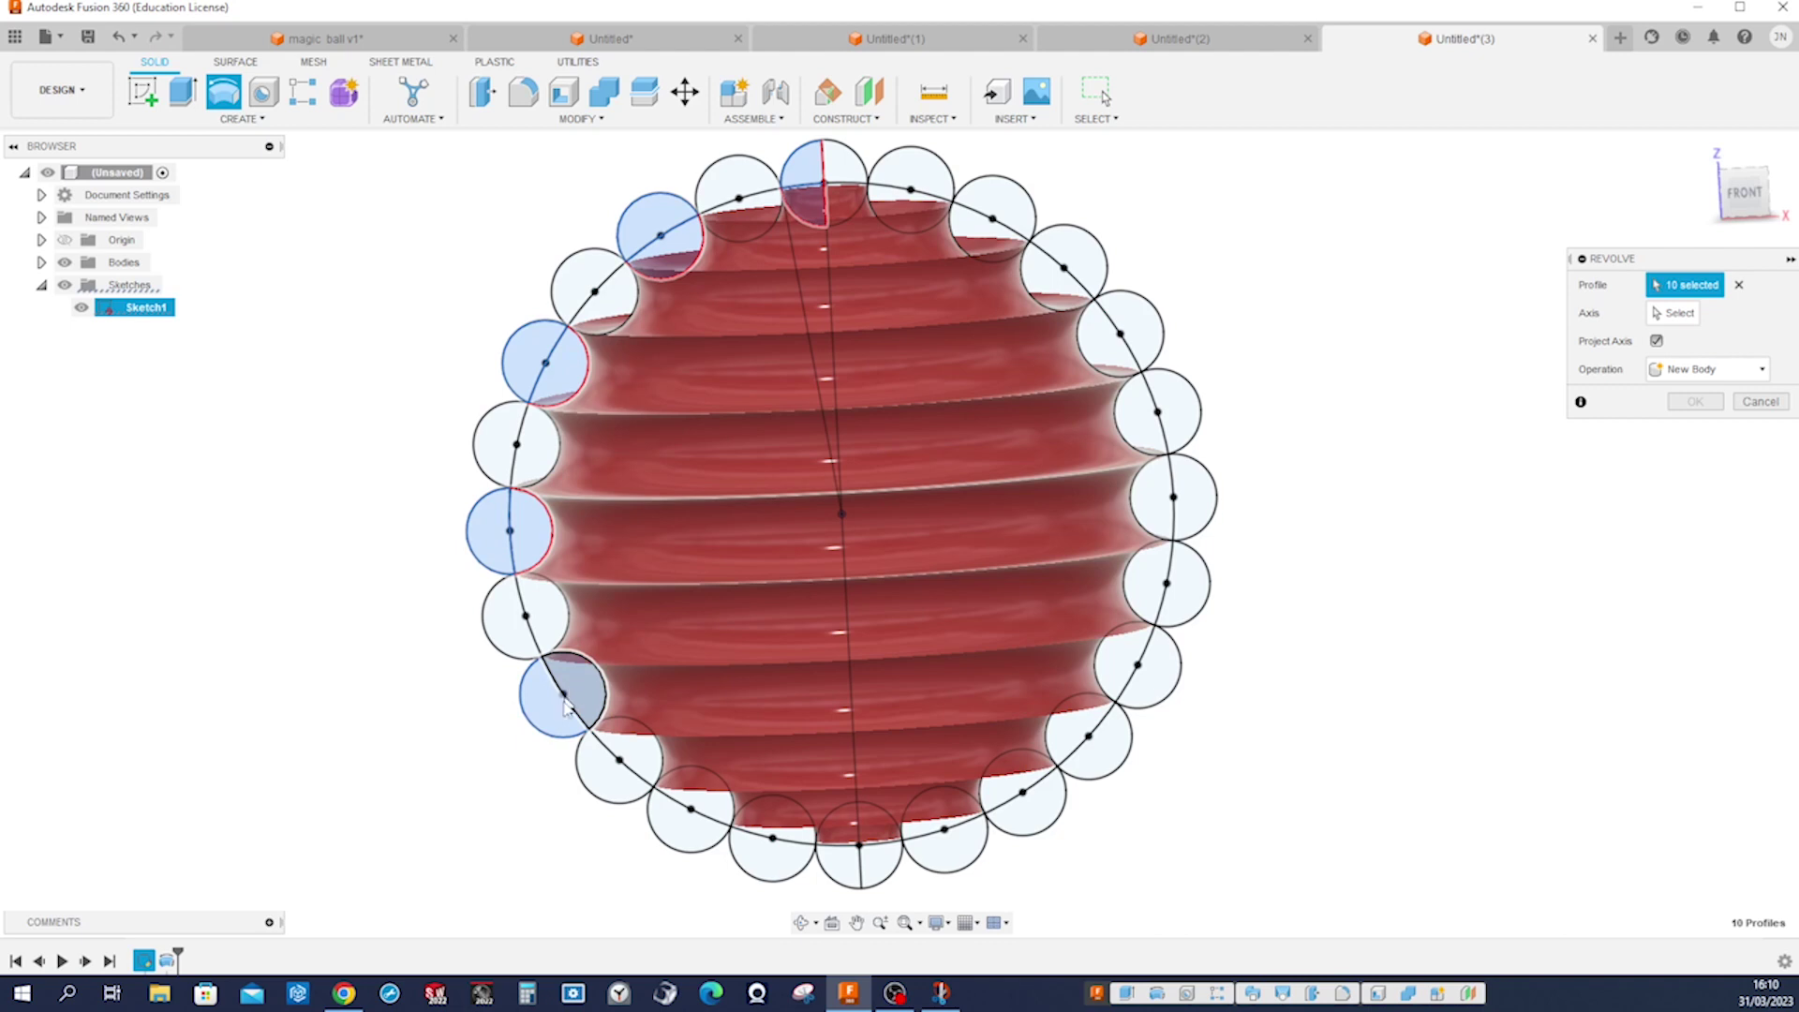
{"action": "left_click", "coordinate": [684, 819]}
{"action": "left_click", "coordinate": [704, 802]}
{"action": "left_click", "coordinate": [840, 857]}
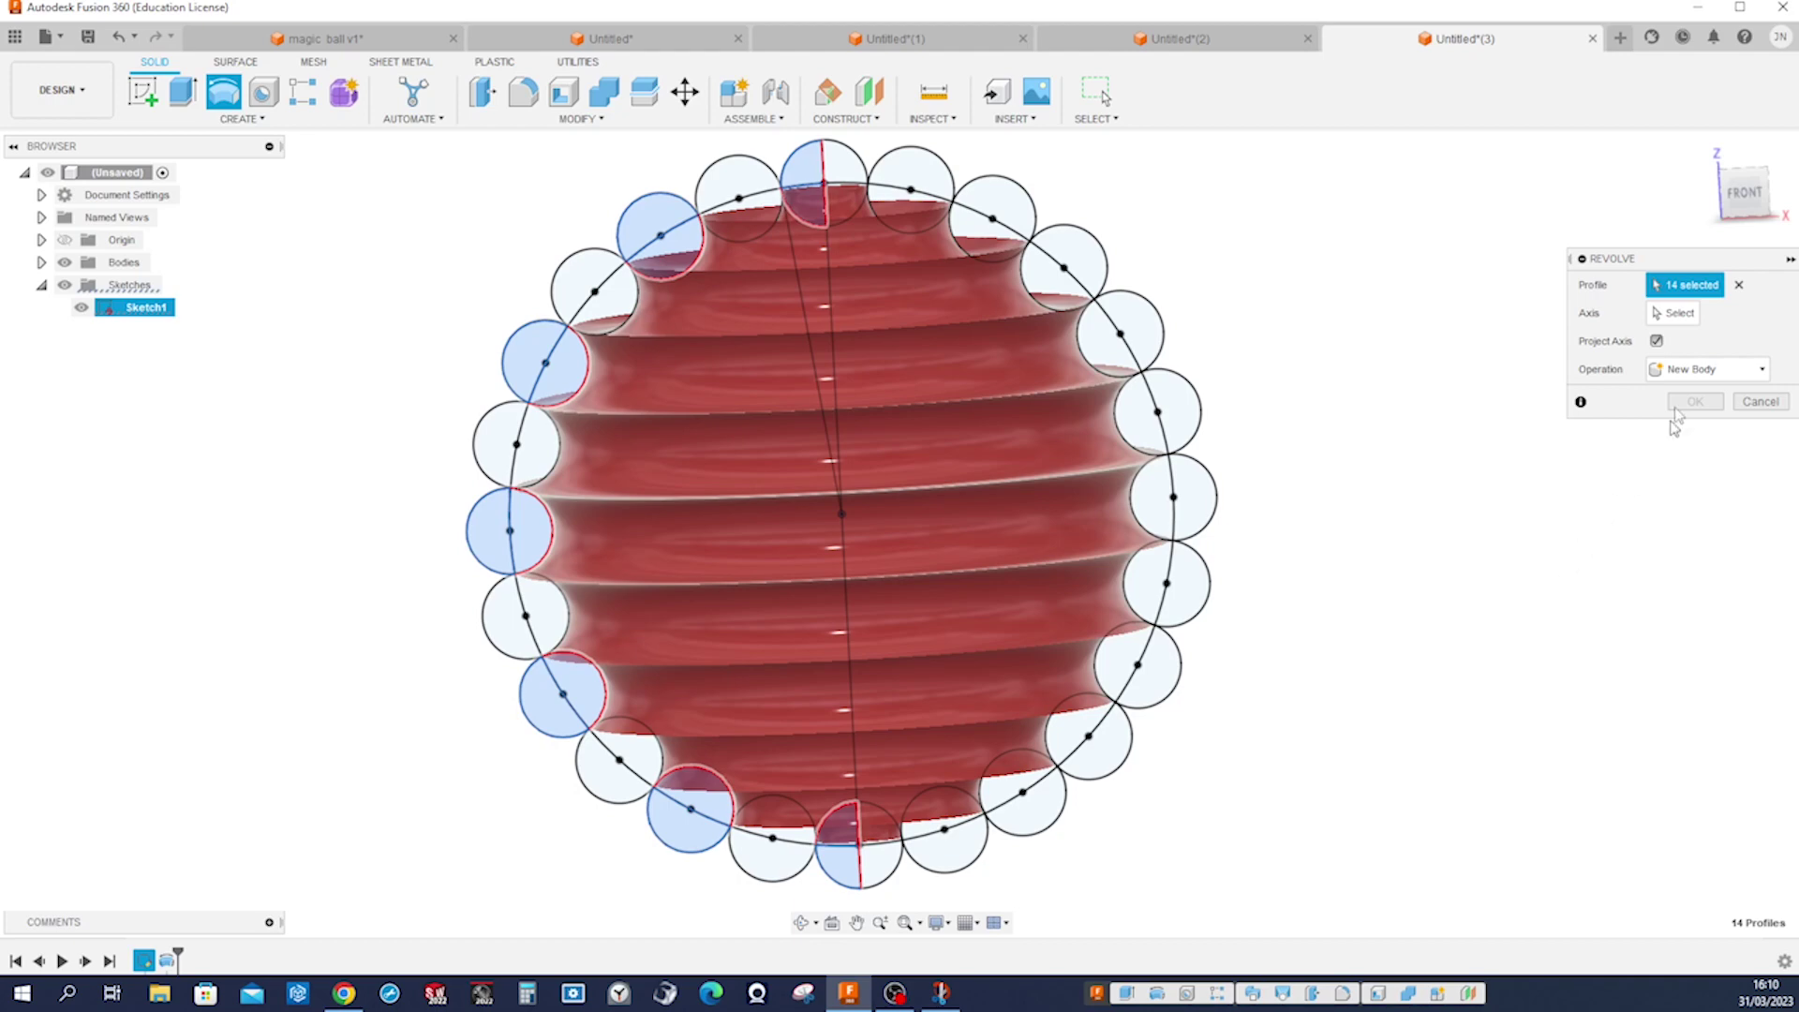
{"action": "left_click", "coordinate": [1675, 315]}
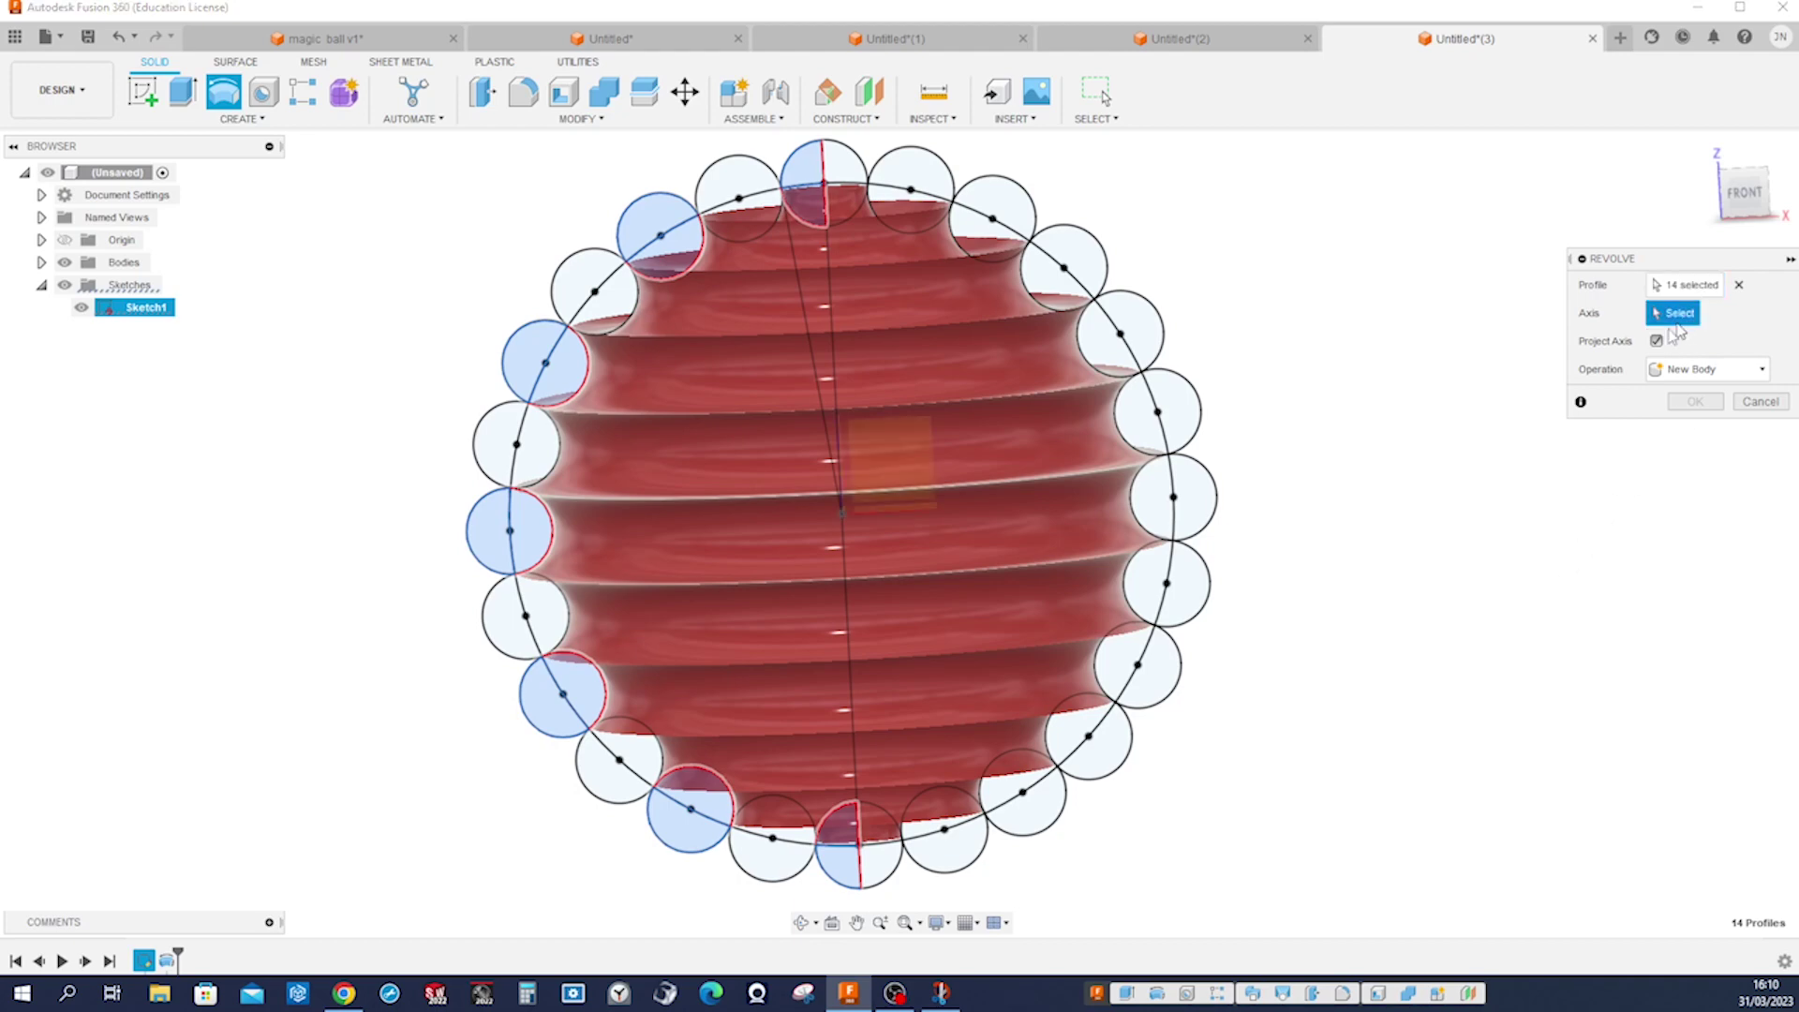
{"action": "left_click", "coordinate": [849, 628]}
{"action": "left_click", "coordinate": [1748, 465]}
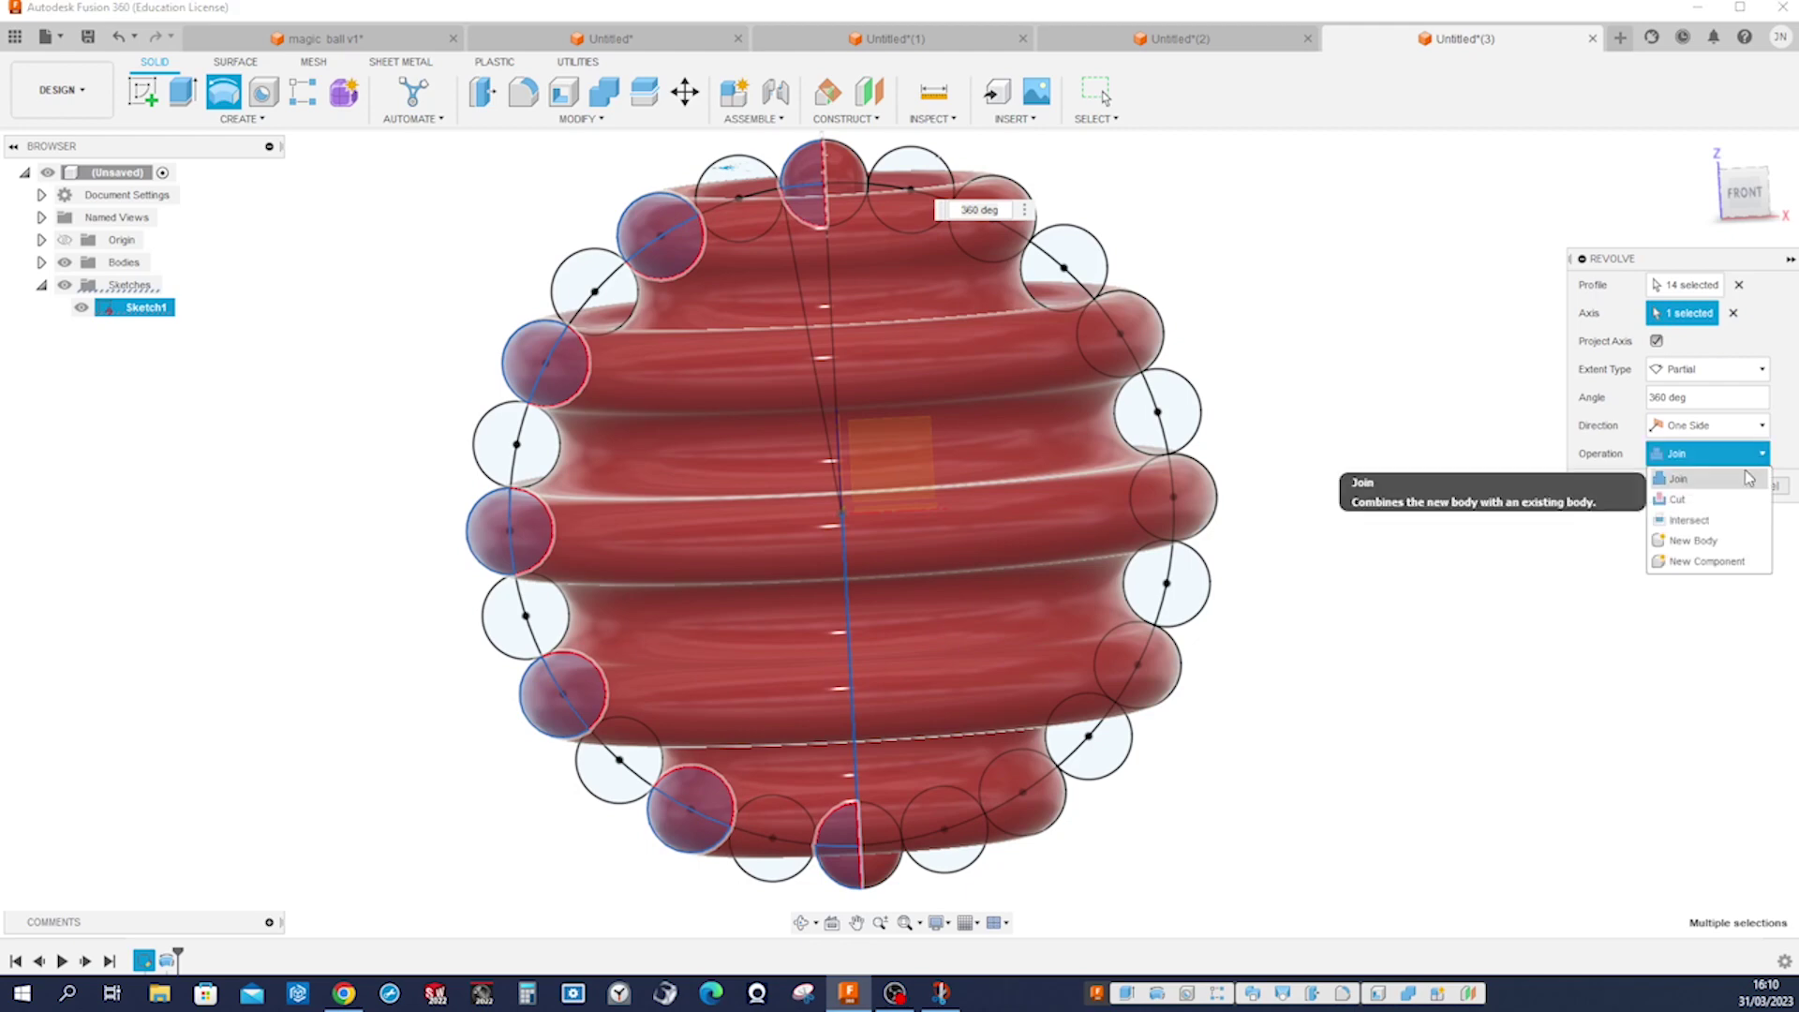
{"action": "left_click", "coordinate": [1721, 541]}
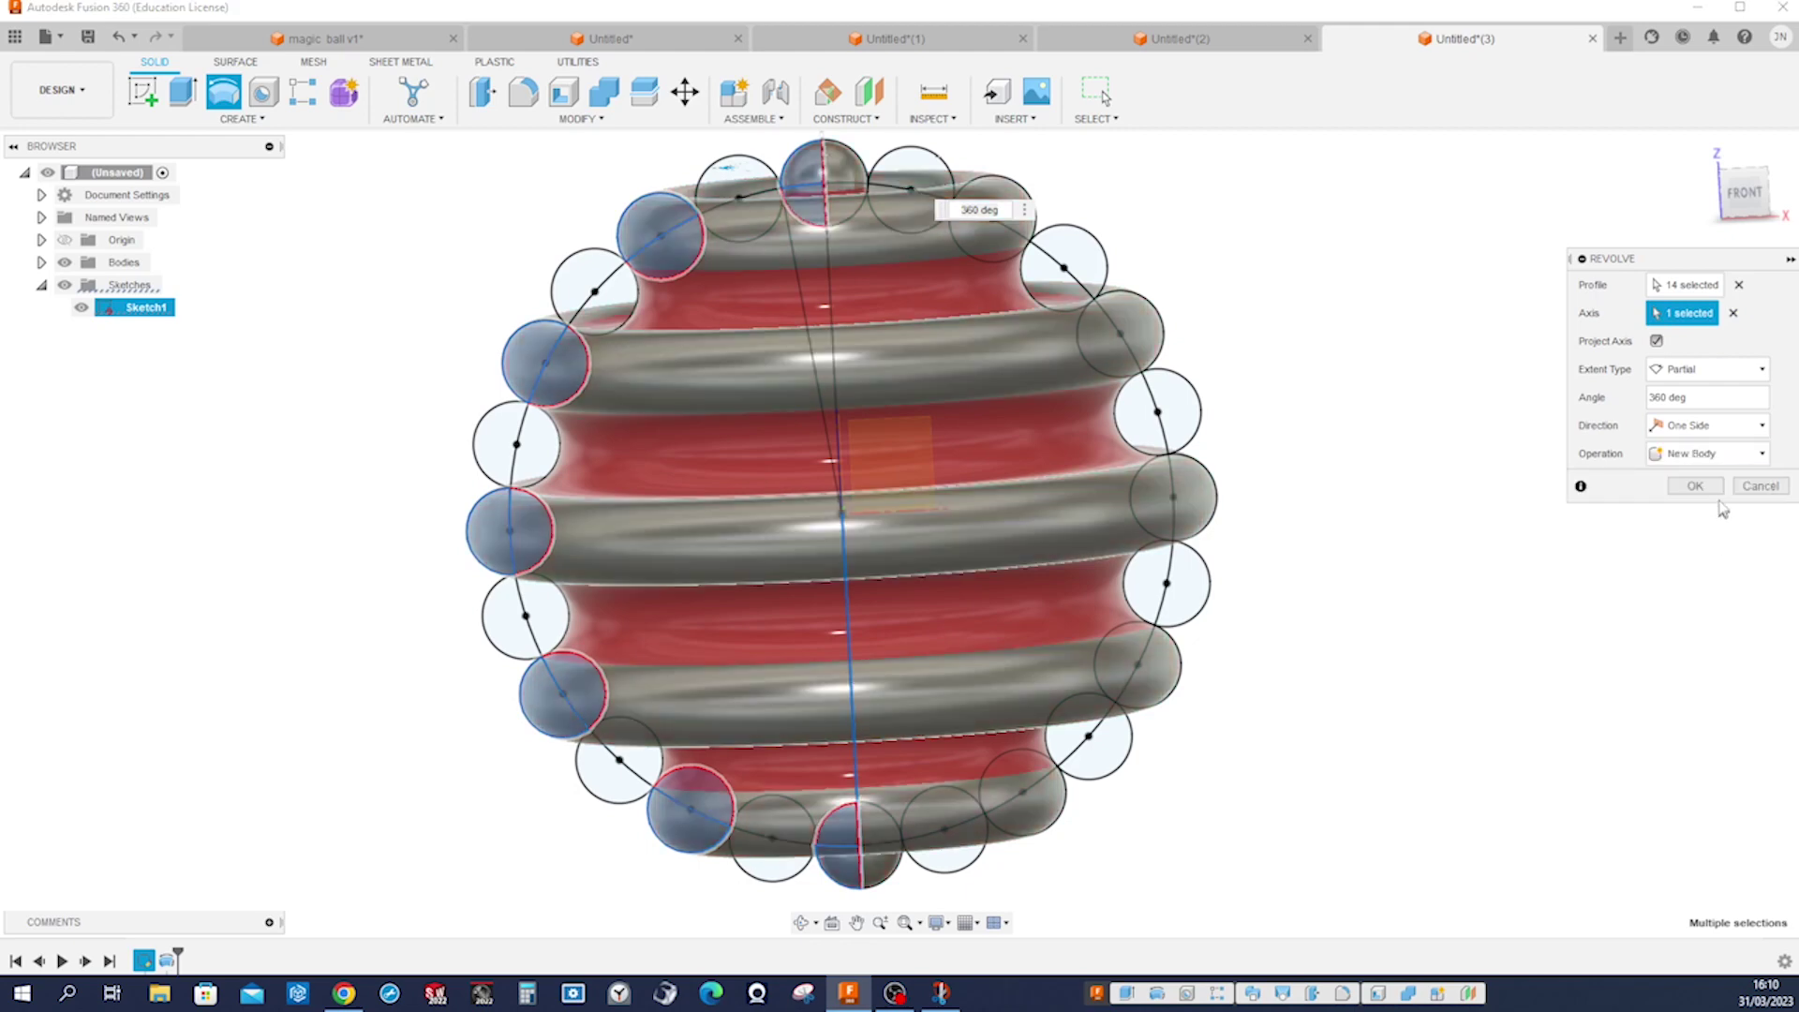
{"action": "left_click", "coordinate": [1695, 486]}
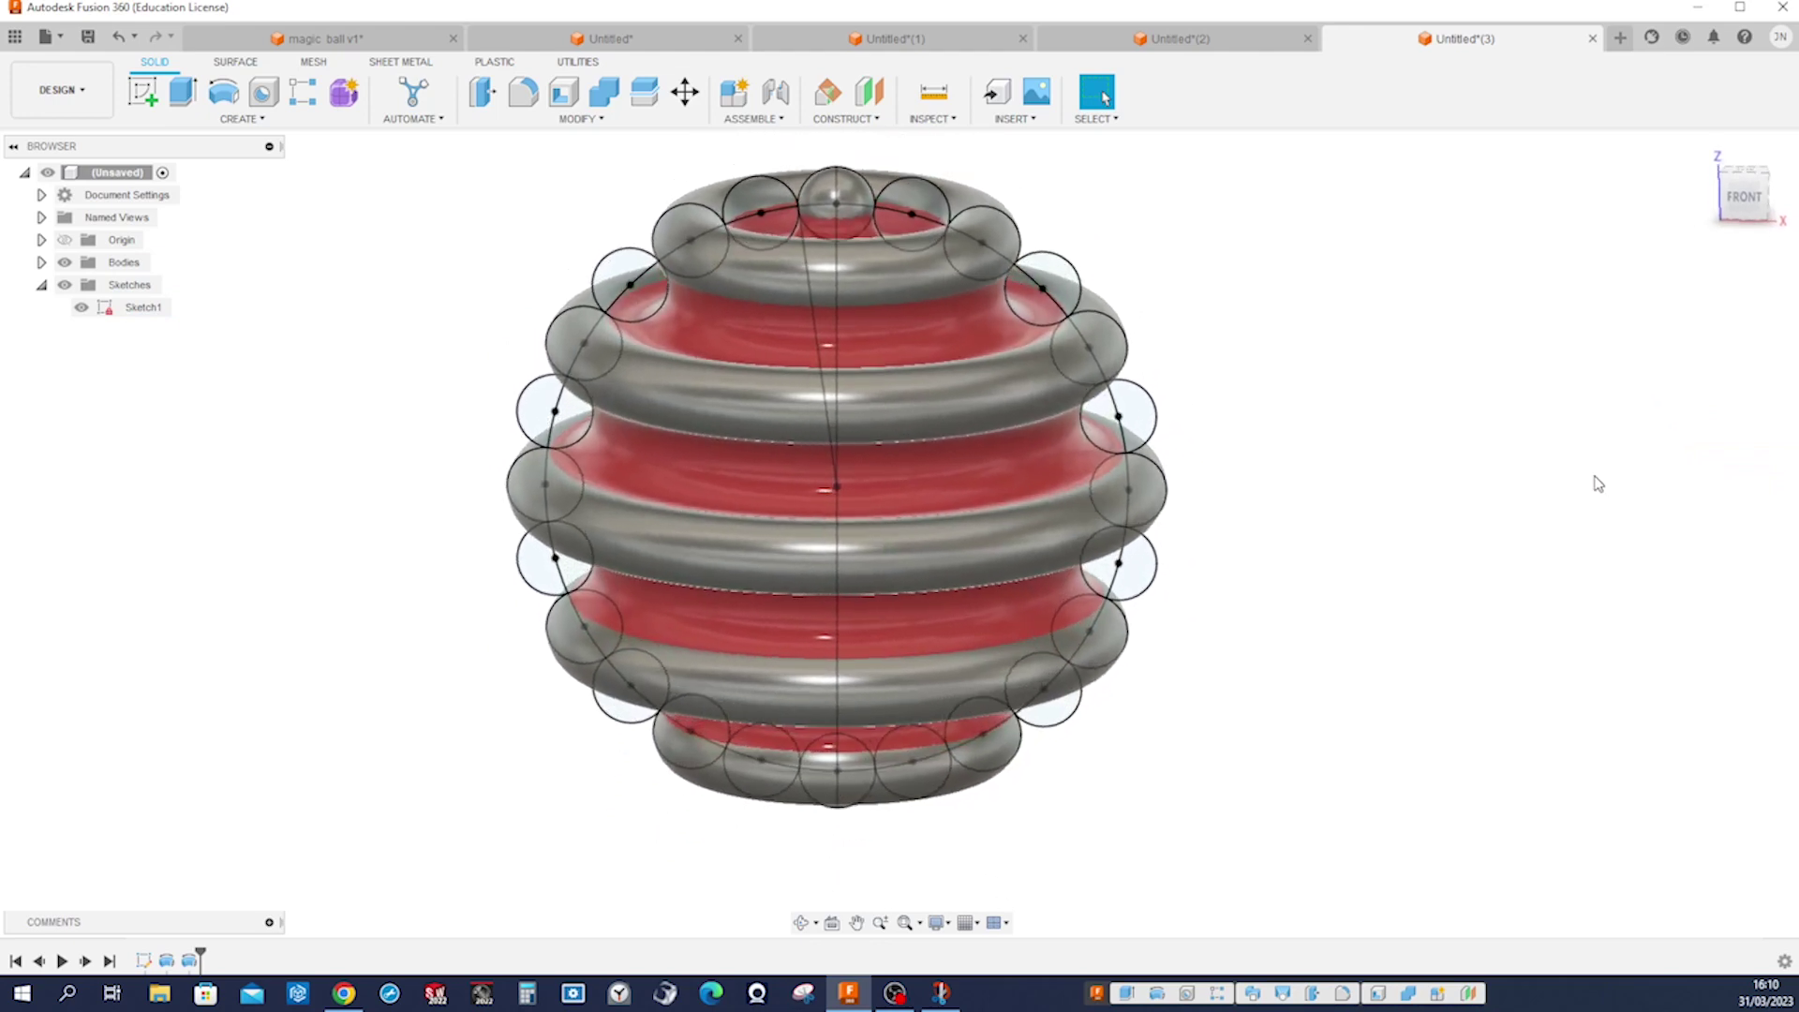
Step: Apply the Paint - Enamel Glossy (Yellow) appearance to the five revolved rings and the small bottom ball
{"action": "key", "text": "a"}
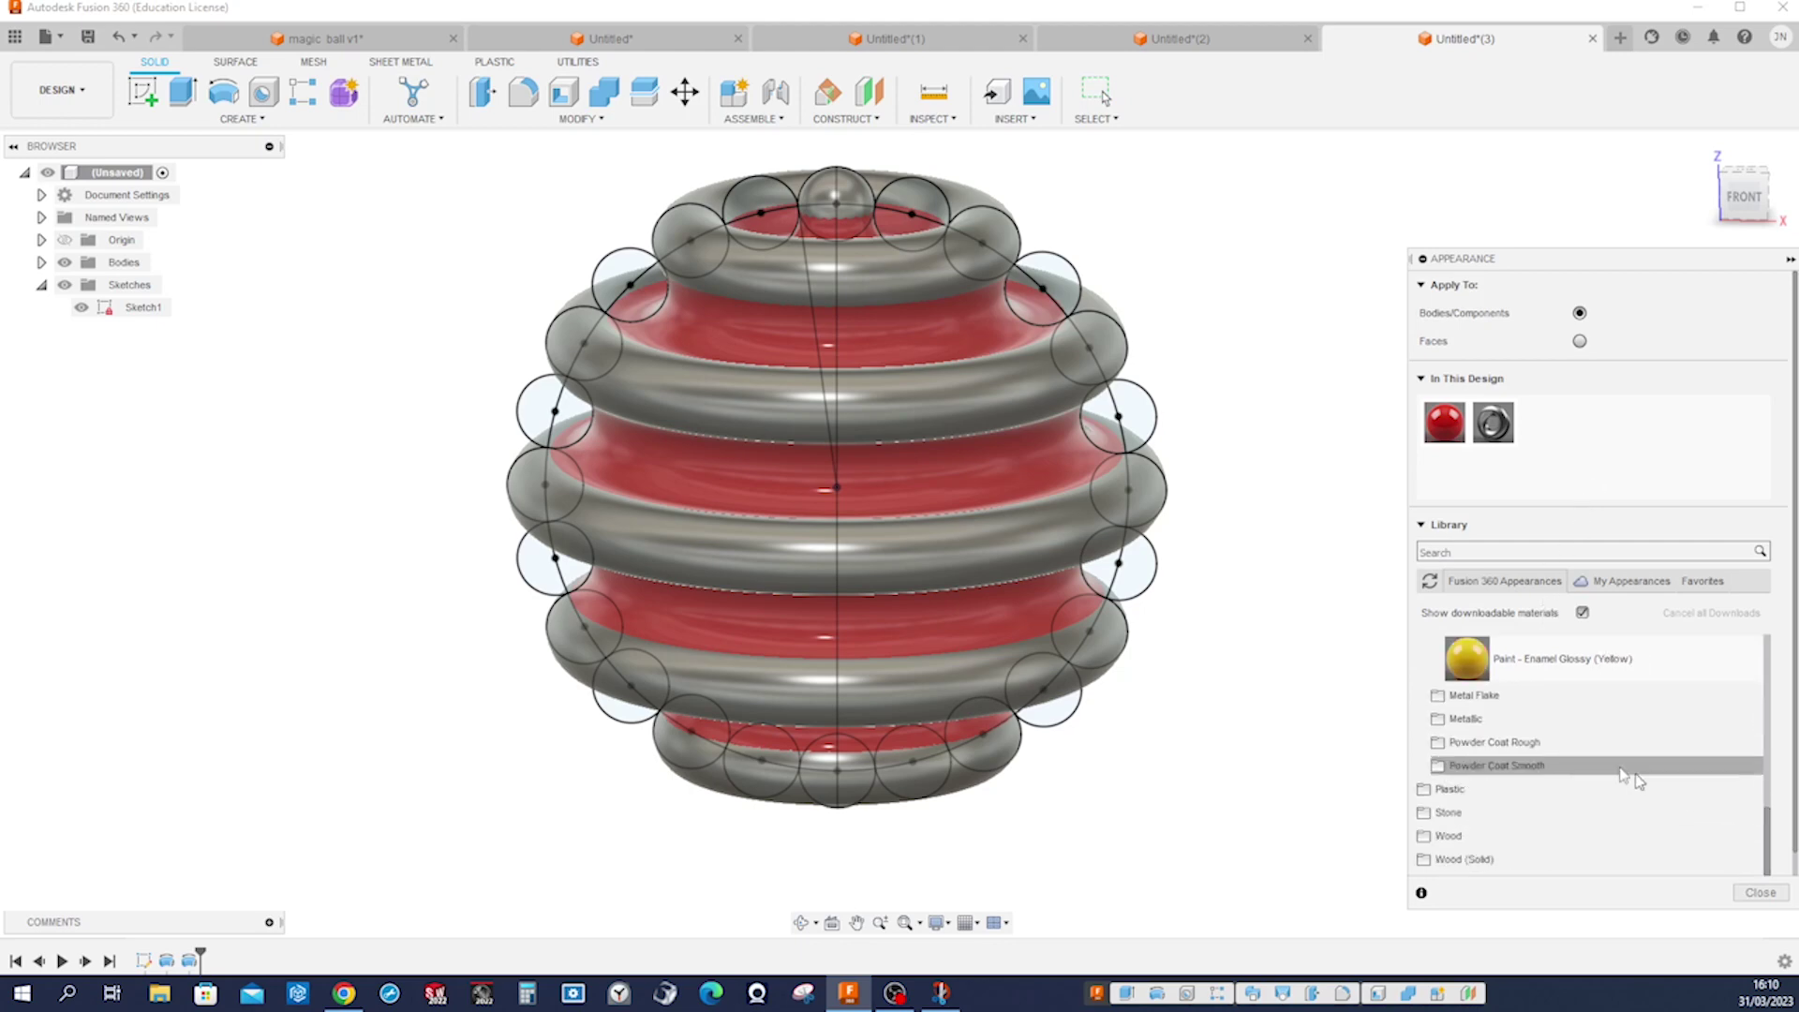
{"action": "mouse_move", "coordinate": [1466, 658]}
{"action": "left_mouse_down"}
{"action": "mouse_move", "coordinate": [1421, 664]}
{"action": "mouse_move", "coordinate": [1130, 503]}
{"action": "left_mouse_up"}
{"action": "left_click_drag", "start_coordinate": [1466, 663], "coordinate": [1093, 650]}
{"action": "scroll", "coordinate": [1203, 675], "scroll_direction": "up", "scroll_amount": 3}
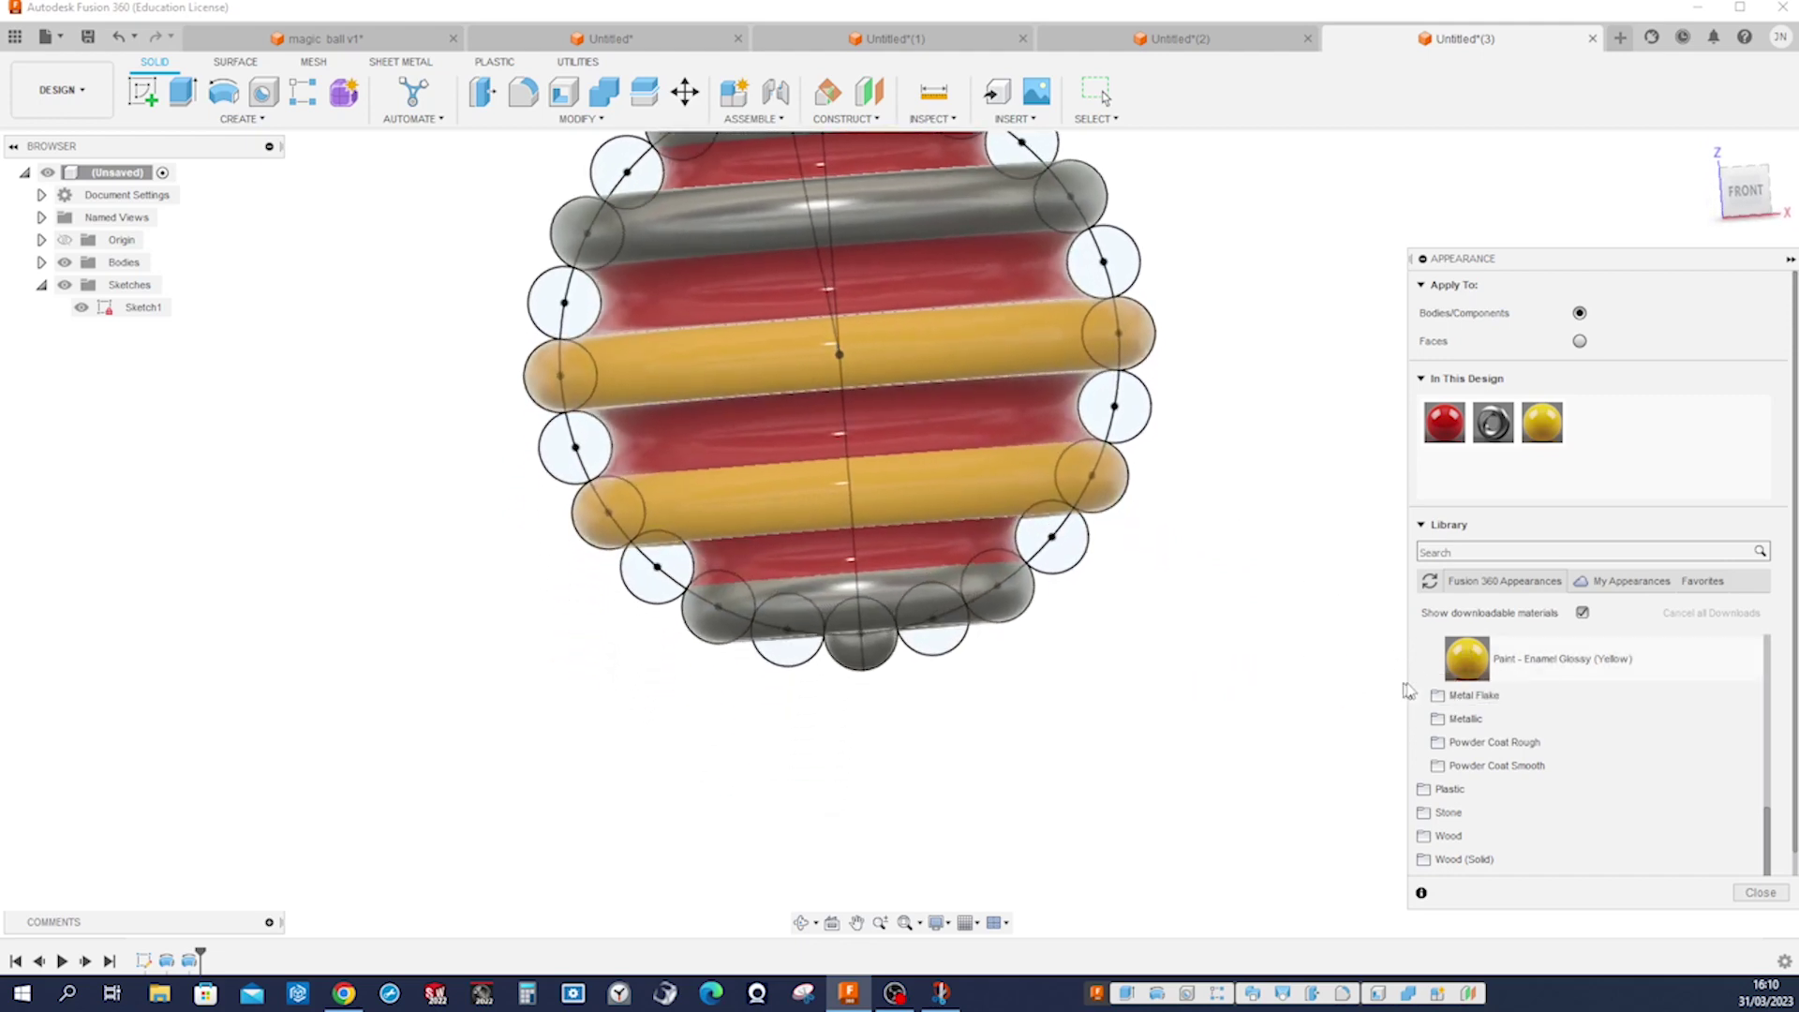
{"action": "left_click_drag", "start_coordinate": [1467, 659], "coordinate": [1015, 594]}
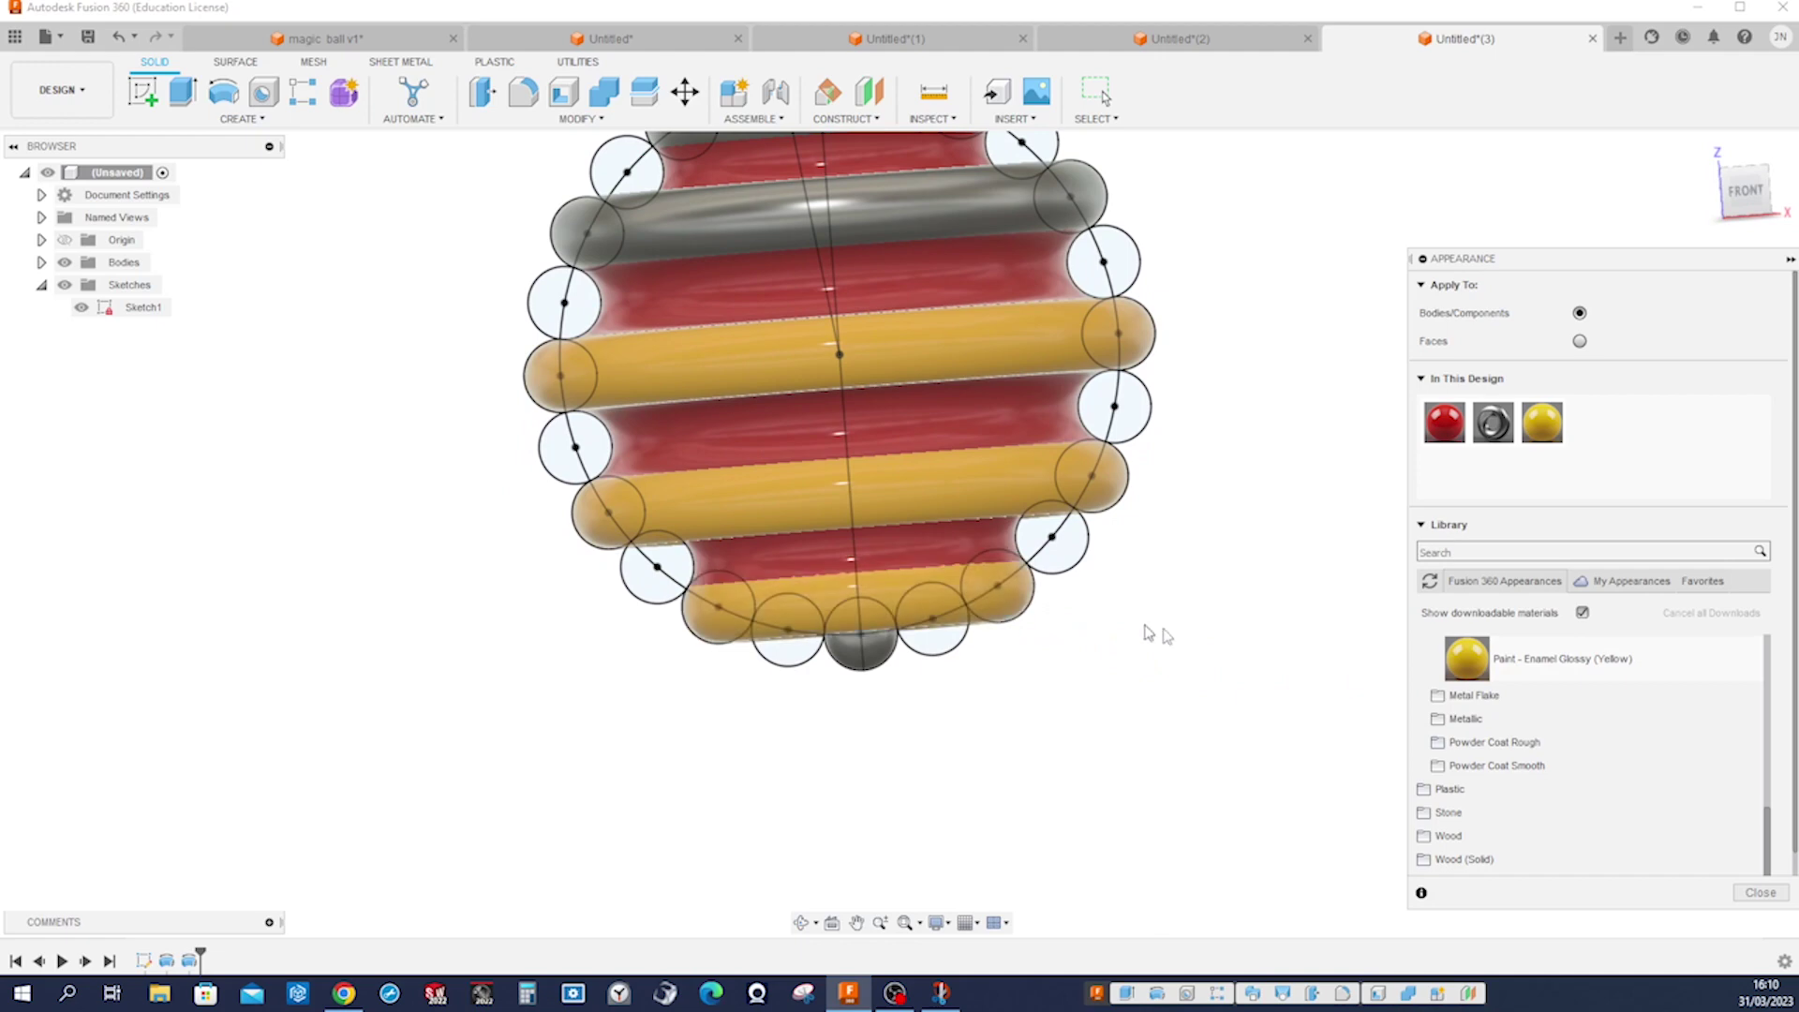
{"action": "left_click_drag", "start_coordinate": [1469, 661], "coordinate": [868, 576]}
{"action": "scroll", "coordinate": [1053, 627], "scroll_direction": "down", "scroll_amount": 3}
{"action": "left_click_drag", "start_coordinate": [1467, 659], "coordinate": [940, 339]}
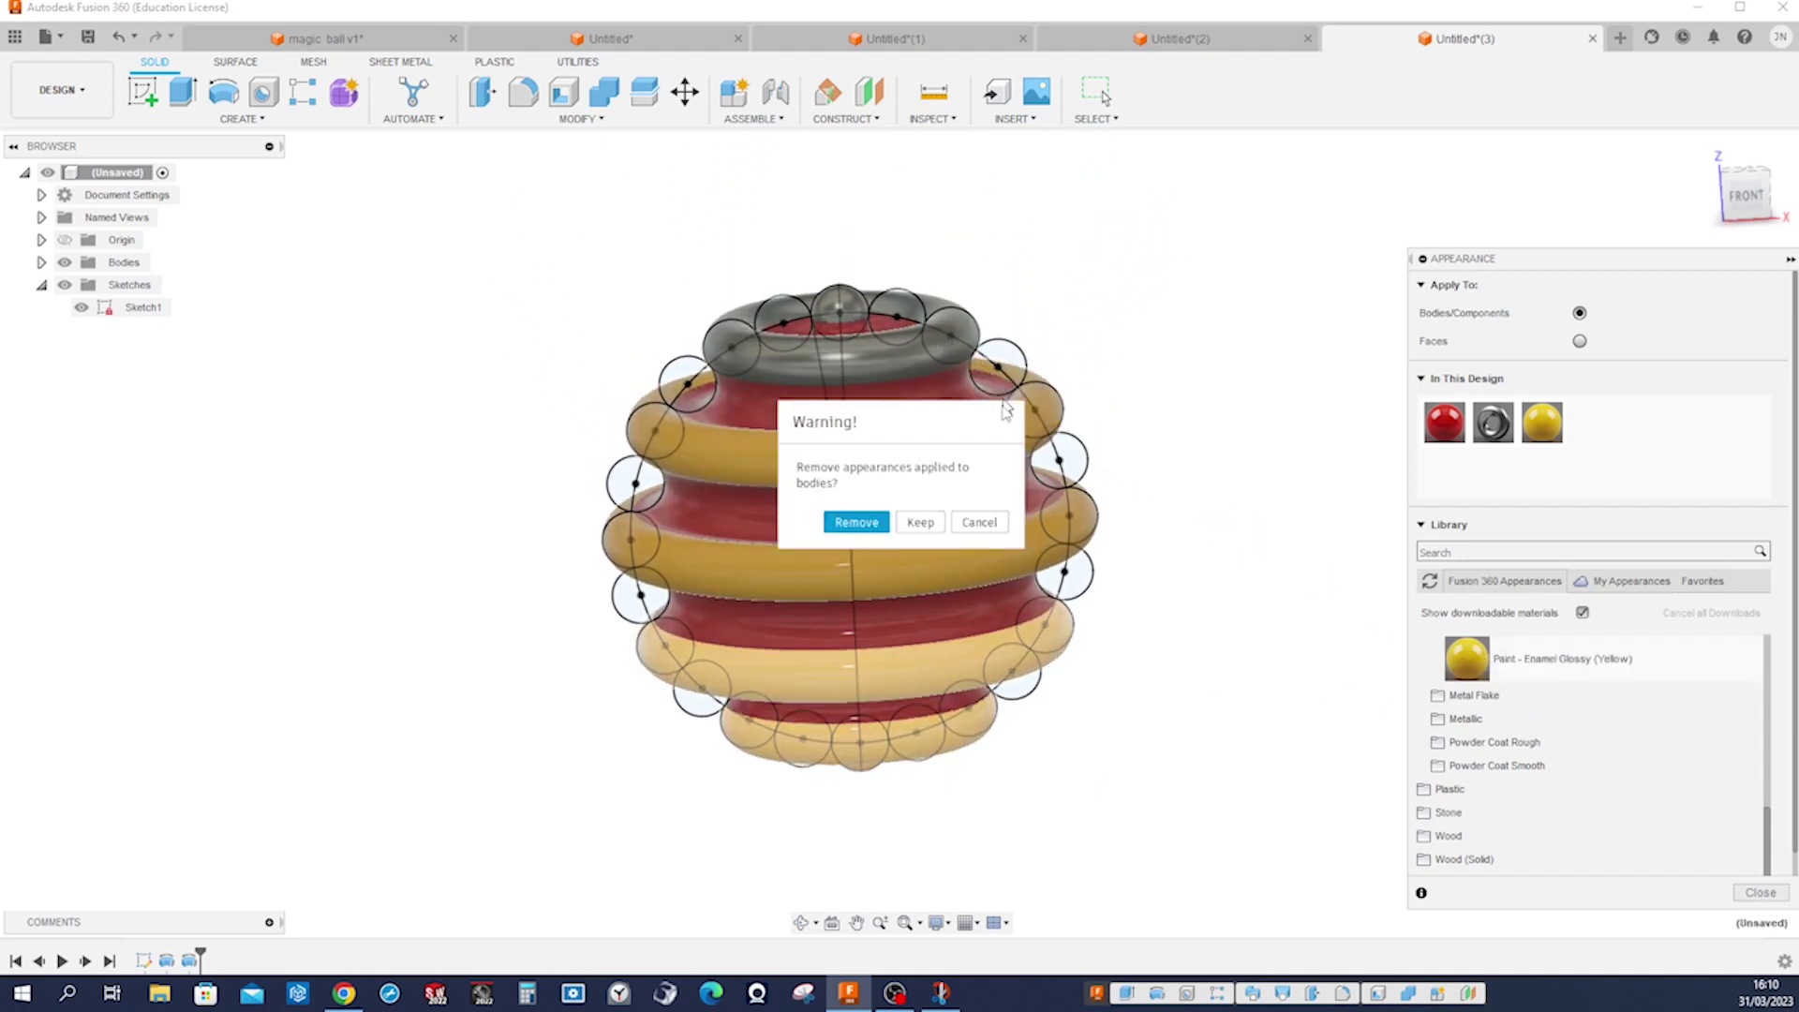
{"action": "left_click", "coordinate": [920, 522]}
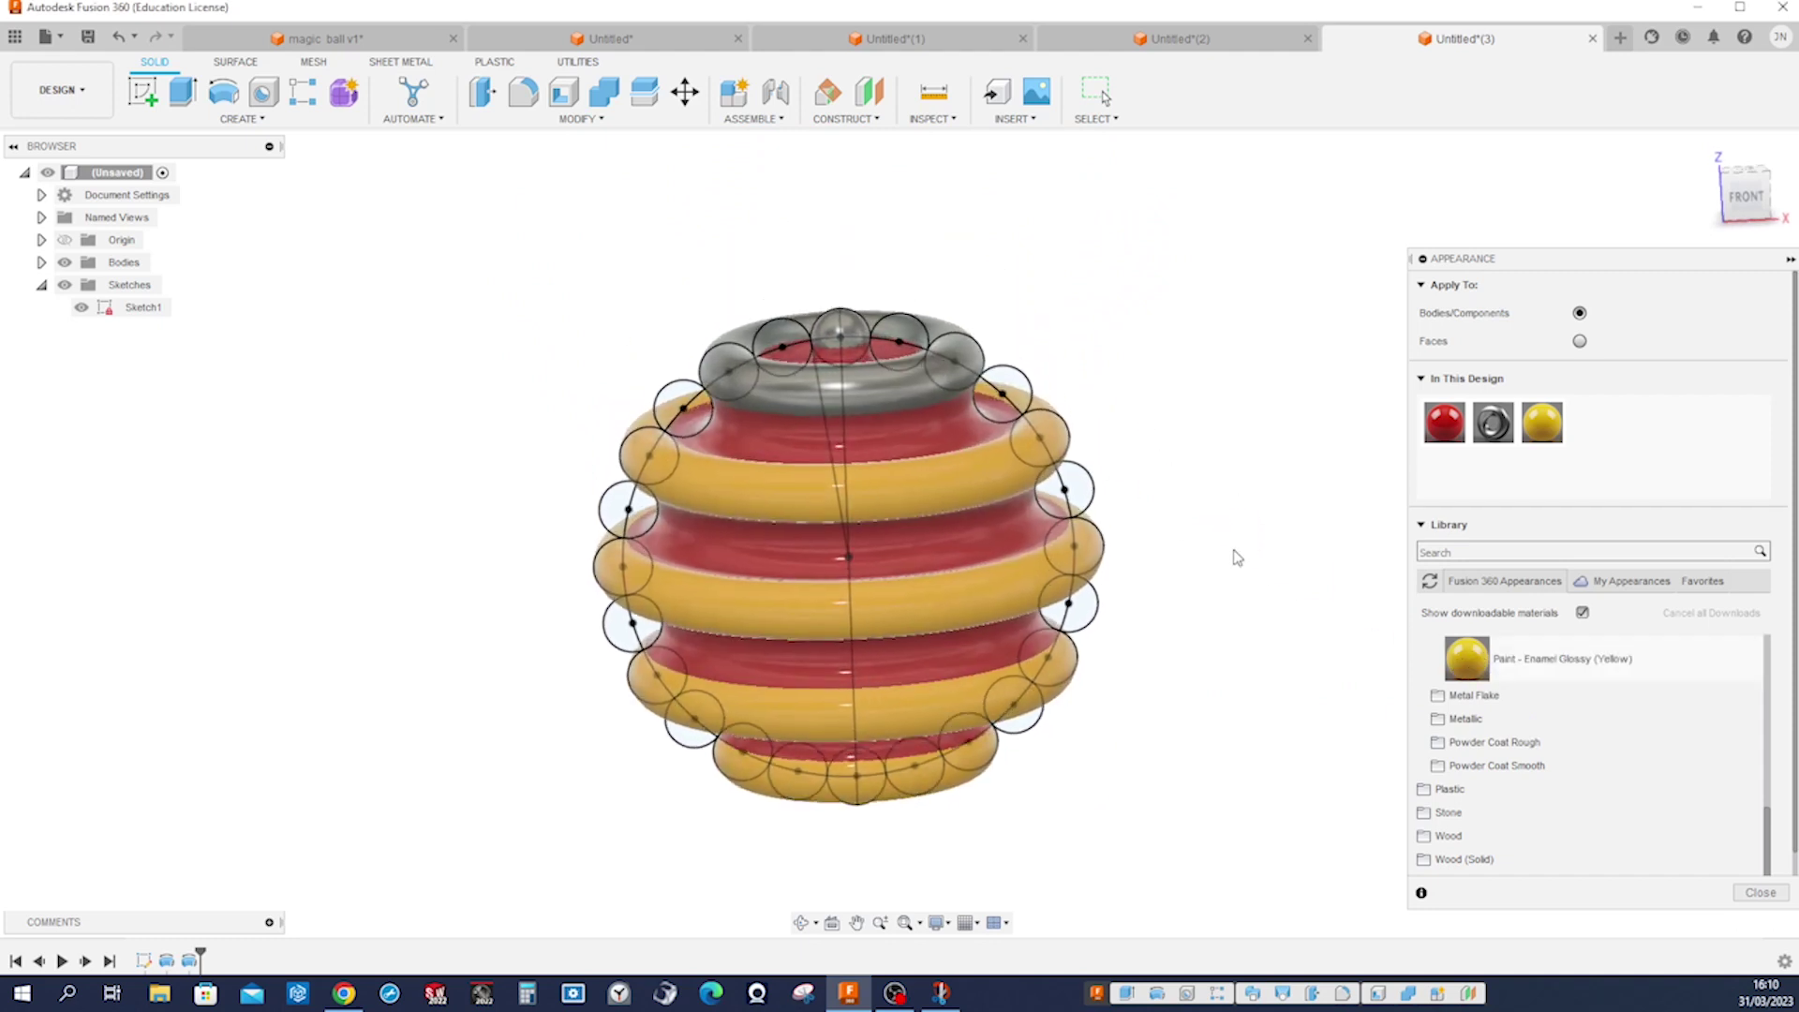
{"action": "left_click_drag", "start_coordinate": [1466, 658], "coordinate": [980, 345]}
{"action": "left_click_drag", "start_coordinate": [1467, 658], "coordinate": [848, 353]}
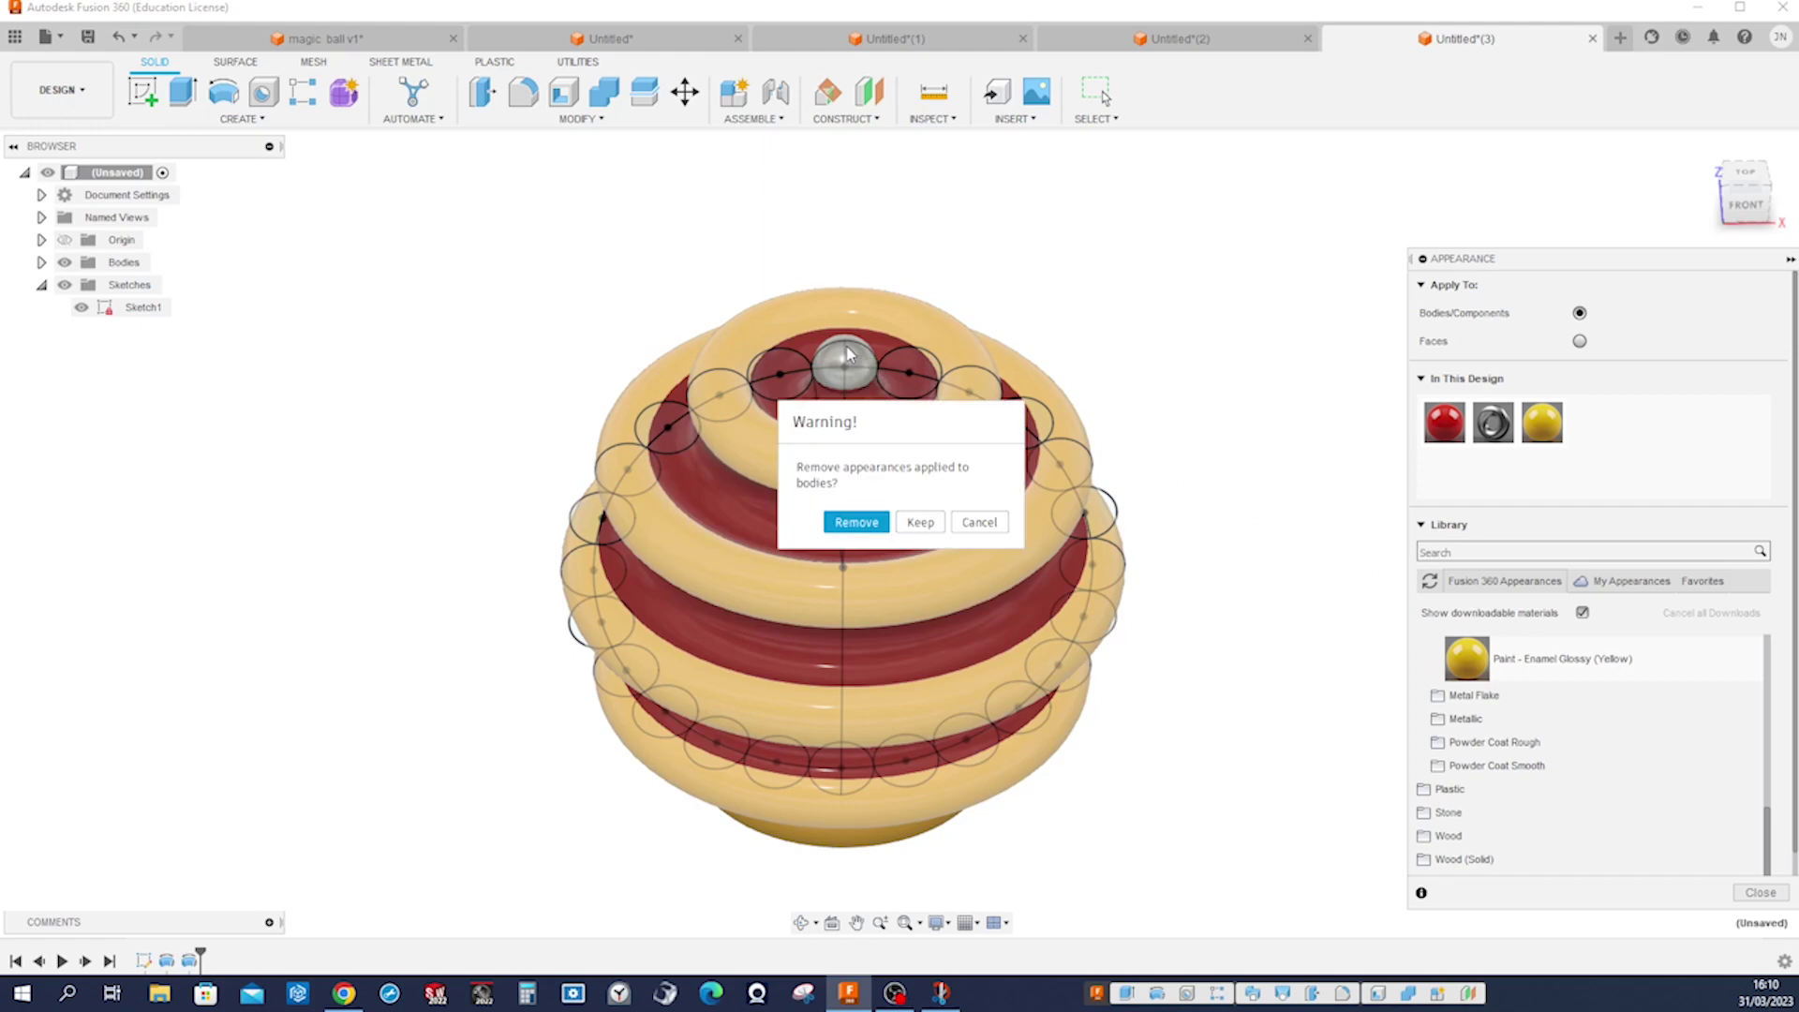
{"action": "left_click", "coordinate": [981, 527]}
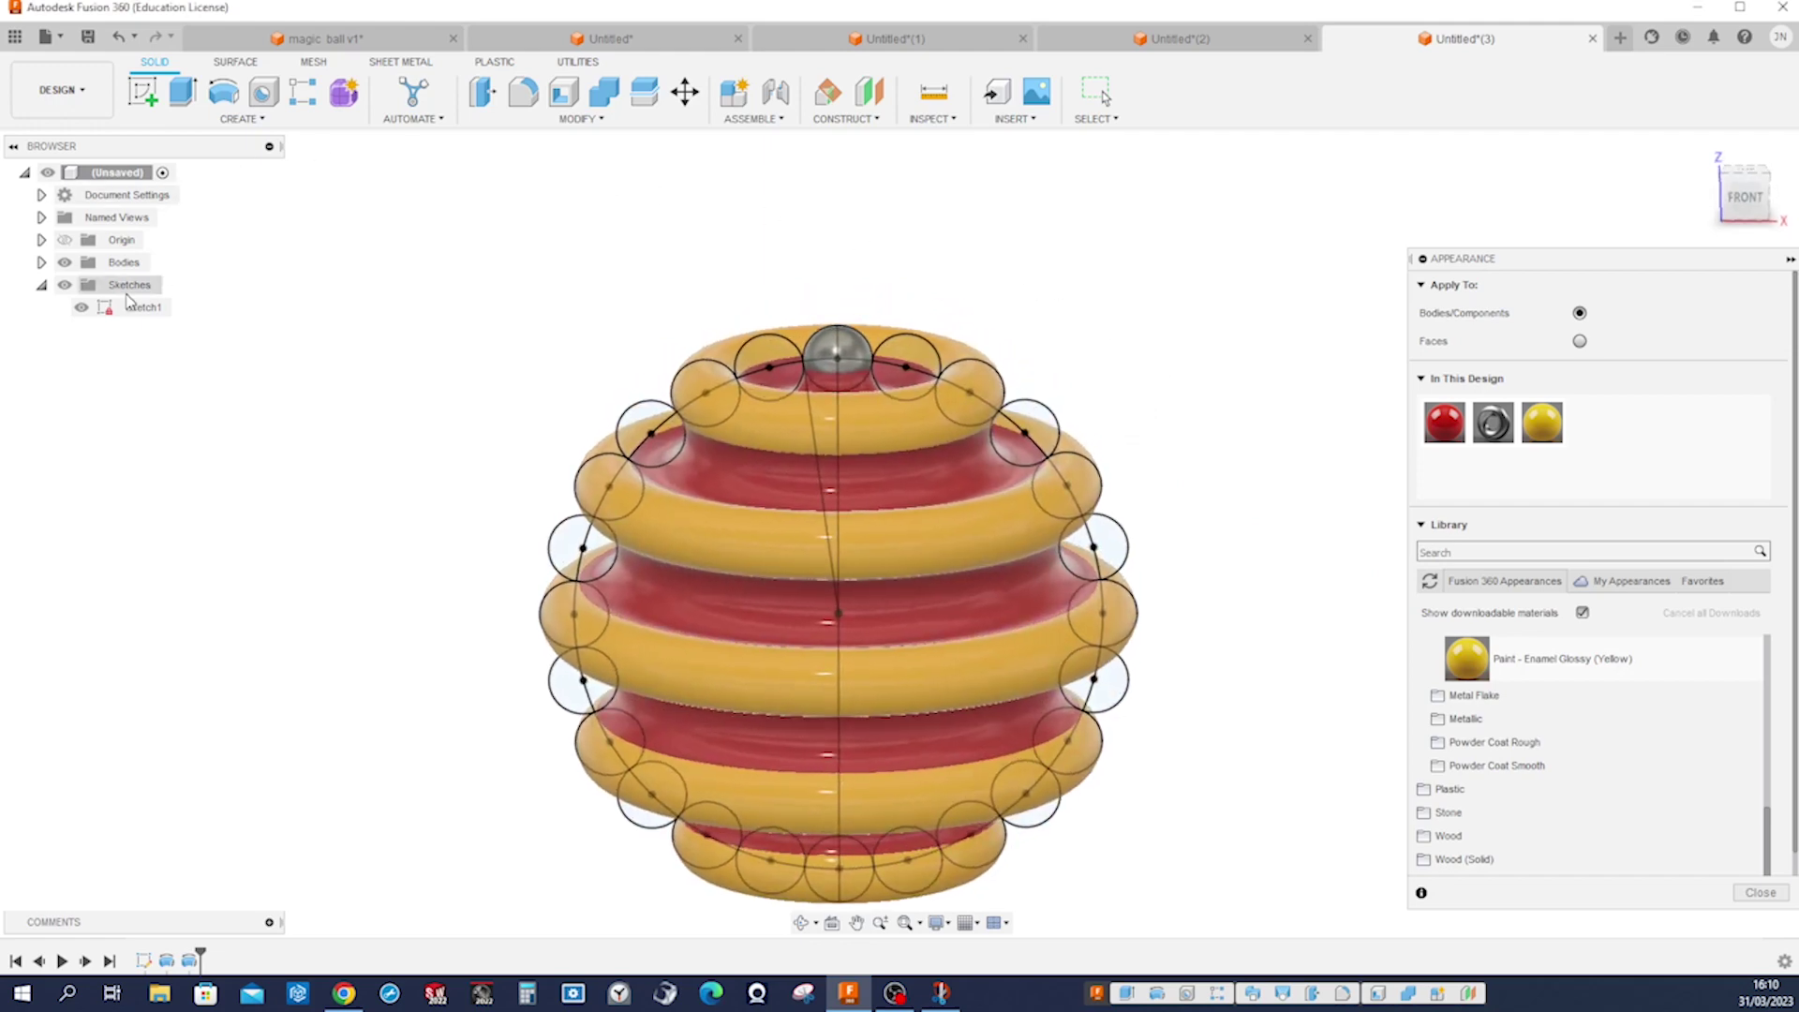
Step: Hide Sketch1 and apply the Paint - Enamel Glossy (Yellow) appearance to the small ball at the top of the model
{"action": "left_click", "coordinate": [82, 308]}
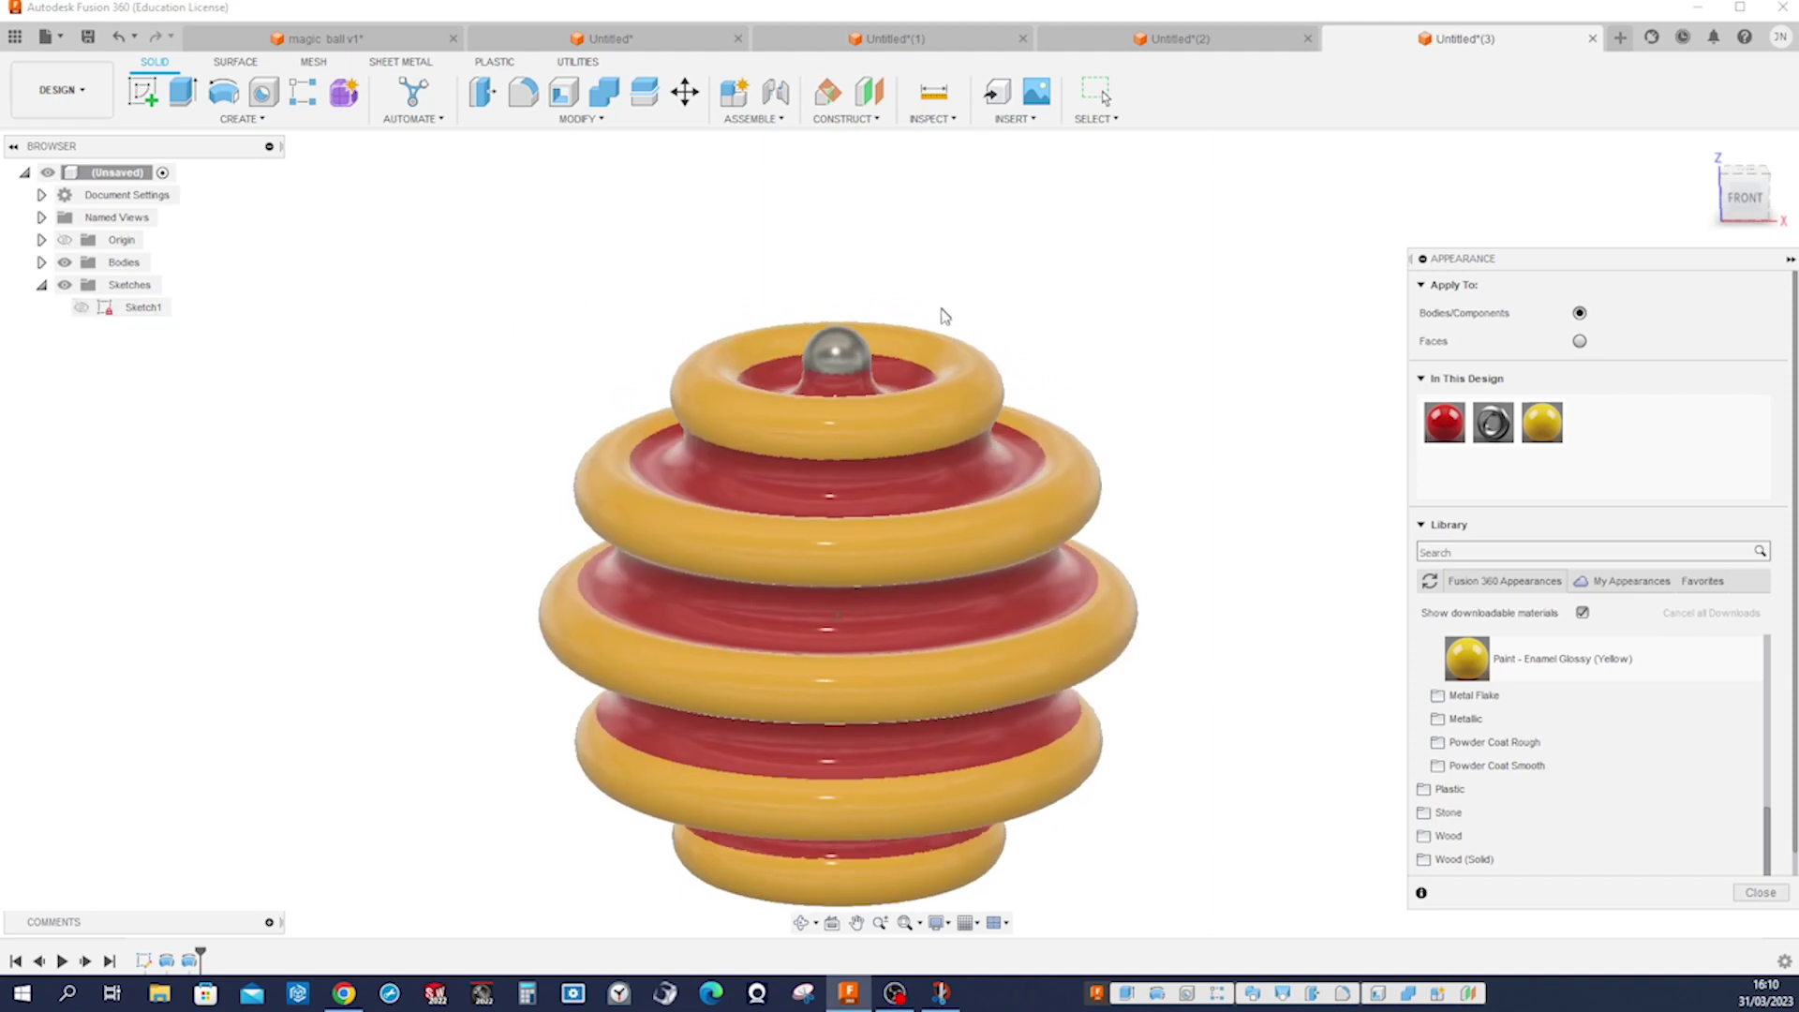
{"action": "middle_click_drag", "start_coordinate": [941, 317], "coordinate": [946, 379], "text": "shift"}
{"action": "left_click_drag", "start_coordinate": [1457, 651], "coordinate": [837, 359]}
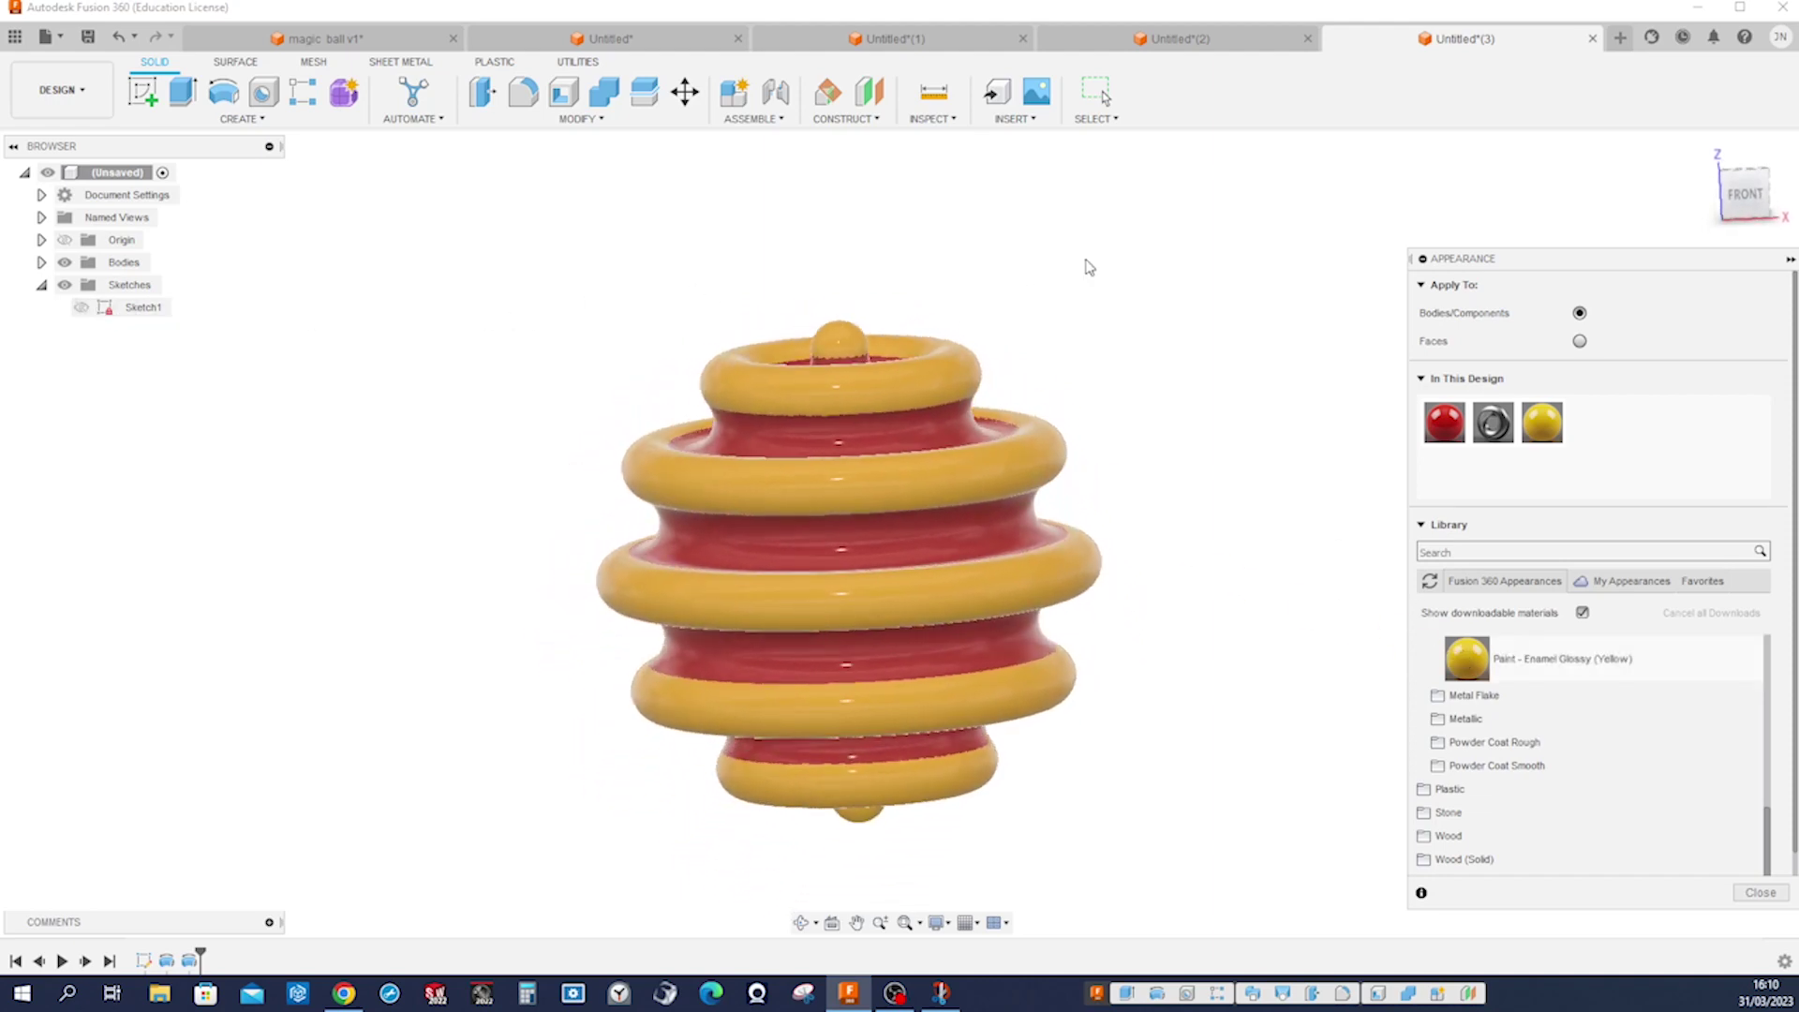
{"action": "left_click", "coordinate": [1789, 260]}
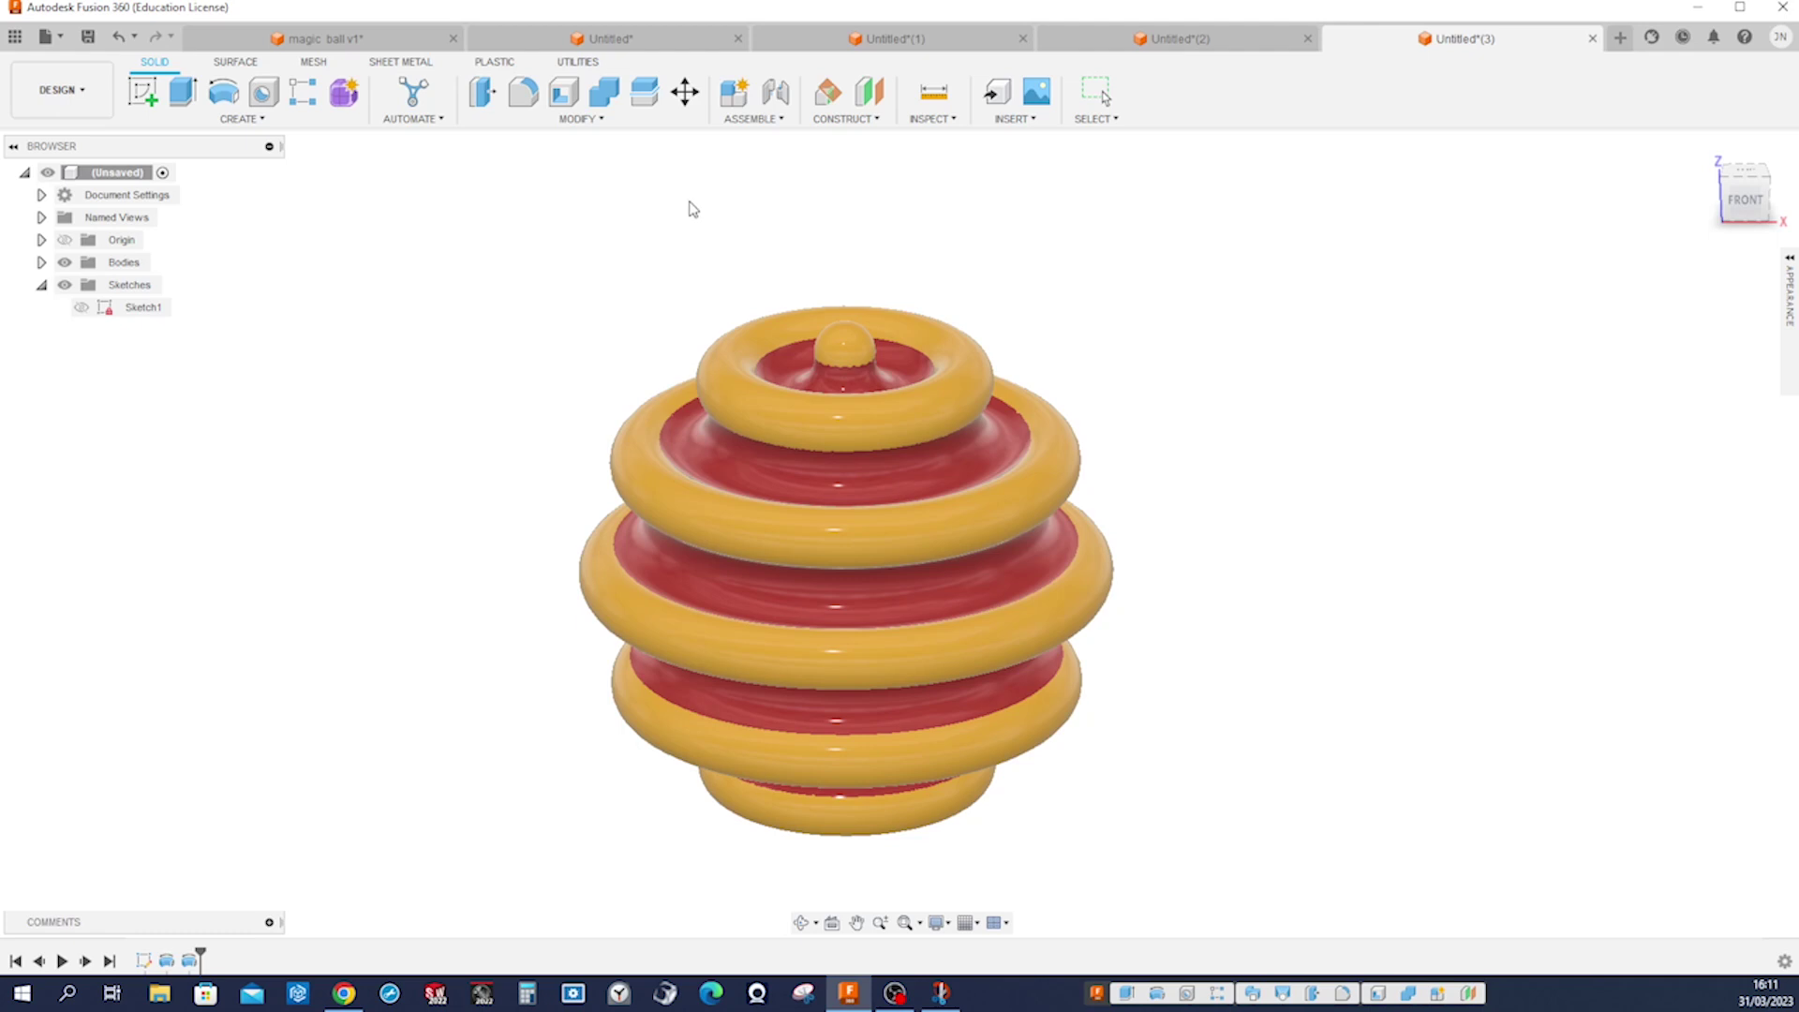
Step: Split all the core, ring and ball bodies with the XZ origin plane as the splitting tool
{"action": "left_click", "coordinate": [603, 127]}
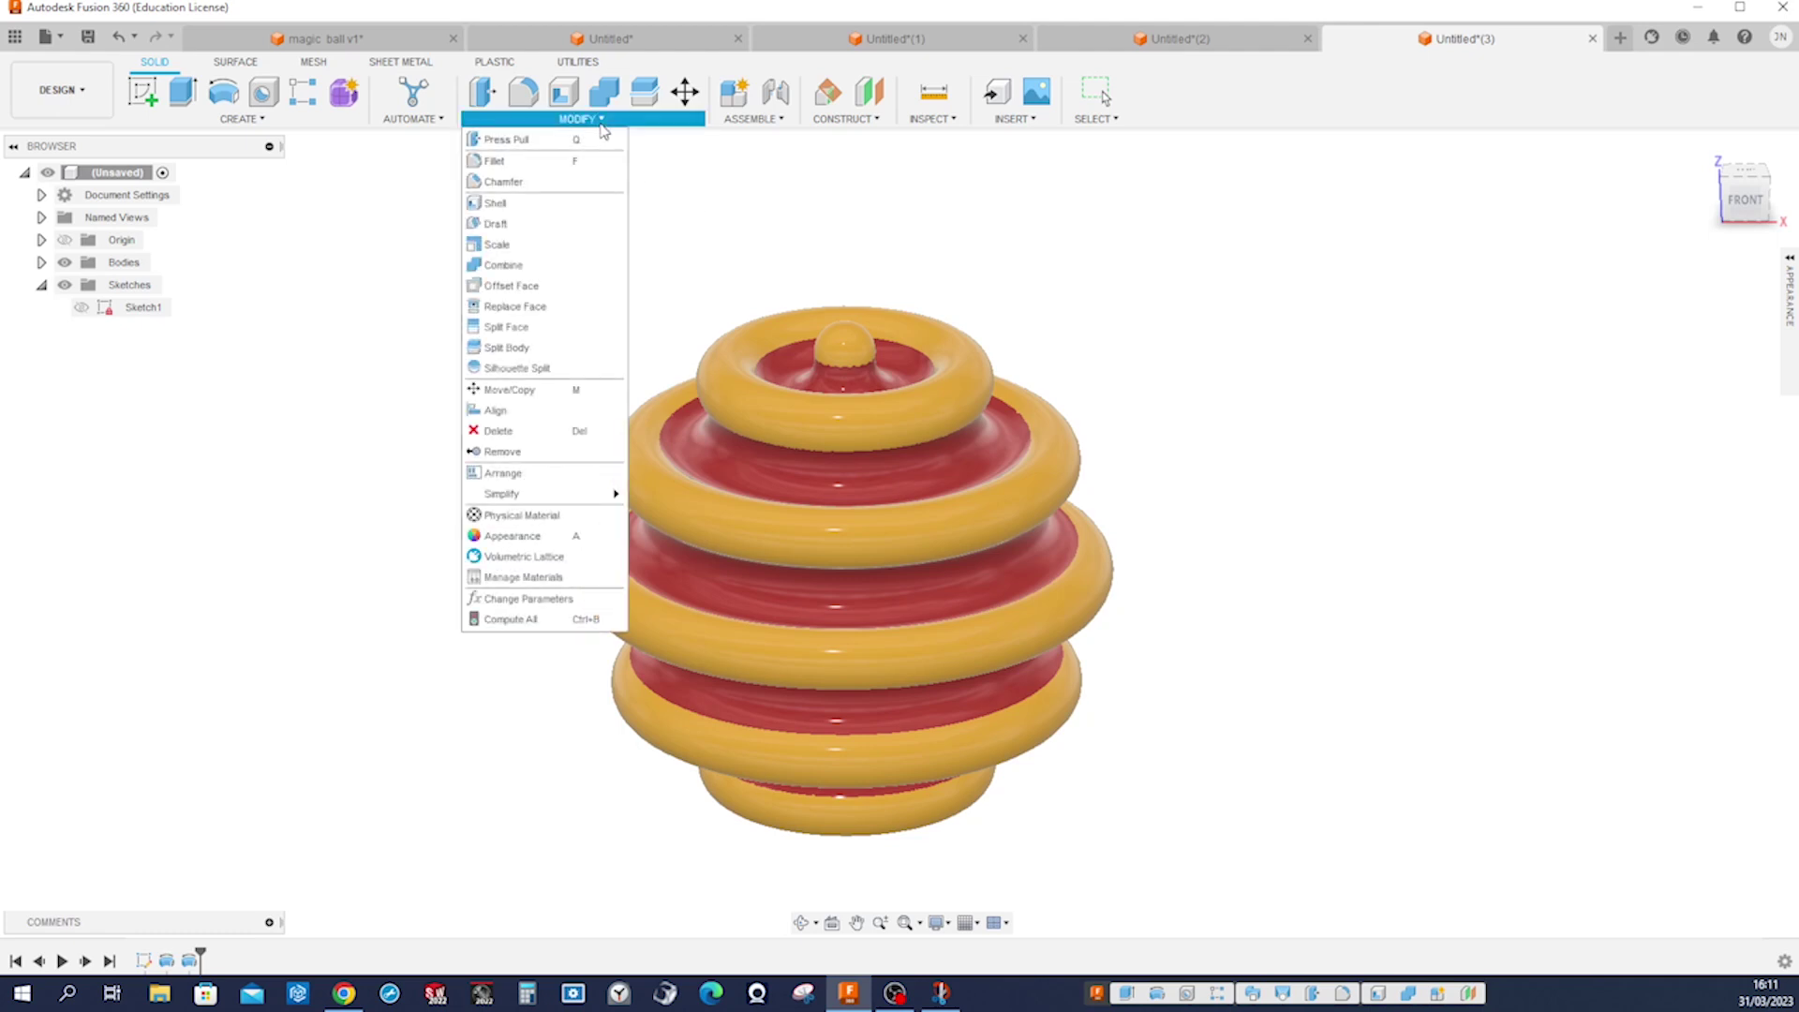
{"action": "left_click", "coordinate": [547, 348]}
{"action": "scroll", "coordinate": [1062, 268], "scroll_direction": "down", "scroll_amount": 2}
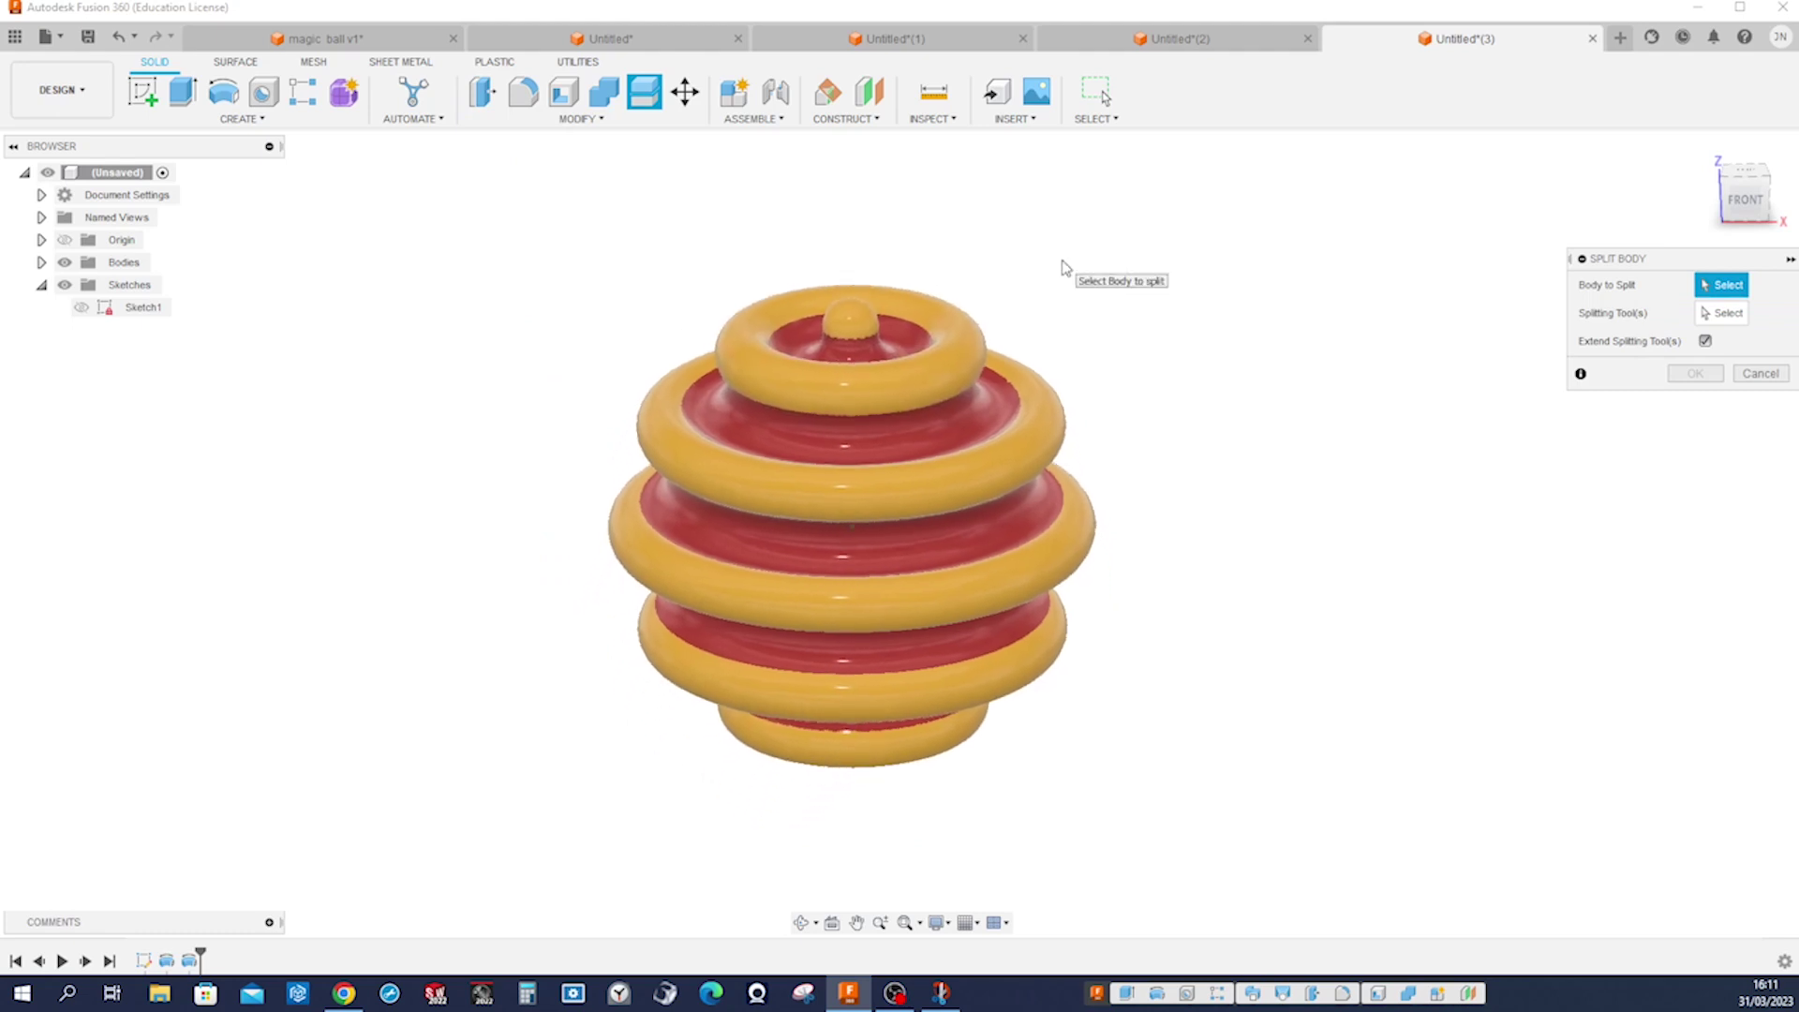
{"action": "left_click_drag", "start_coordinate": [566, 176], "coordinate": [1208, 802]}
{"action": "middle_click_drag", "start_coordinate": [1269, 731], "coordinate": [1271, 698], "text": "shift"}
{"action": "left_click", "coordinate": [1724, 314]}
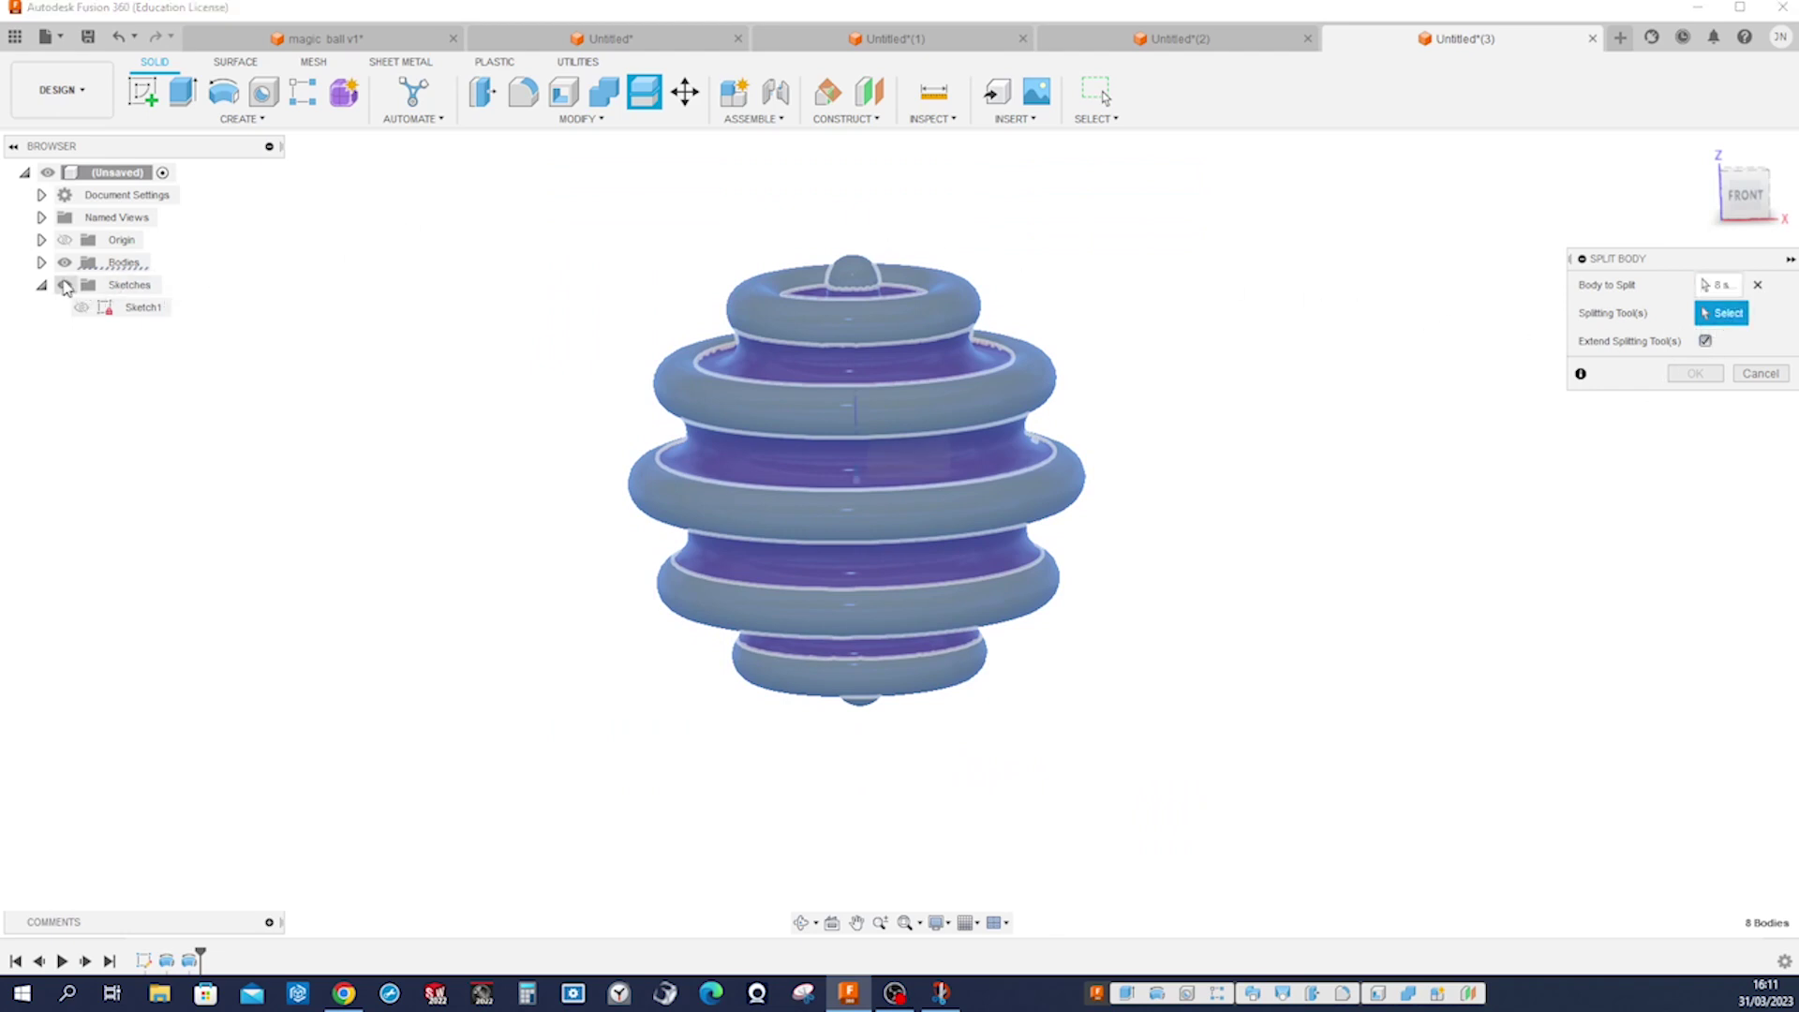
{"action": "left_click", "coordinate": [41, 241]}
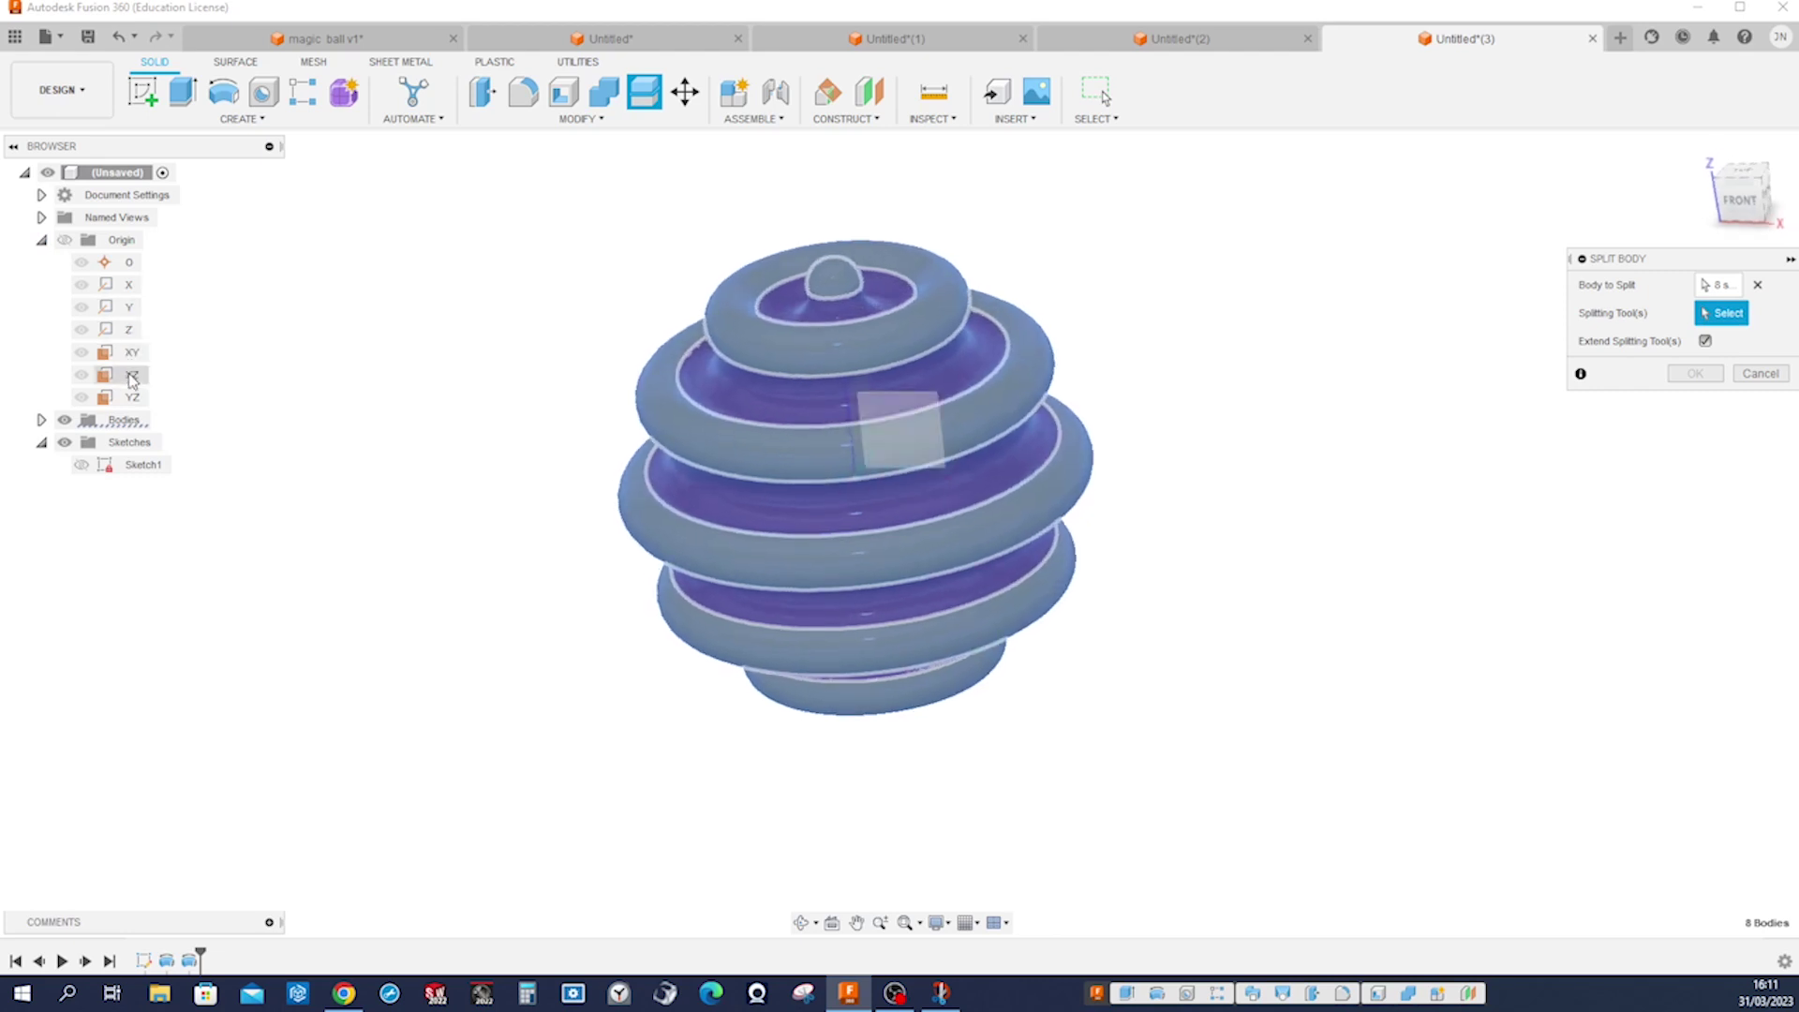
{"action": "left_click", "coordinate": [132, 375]}
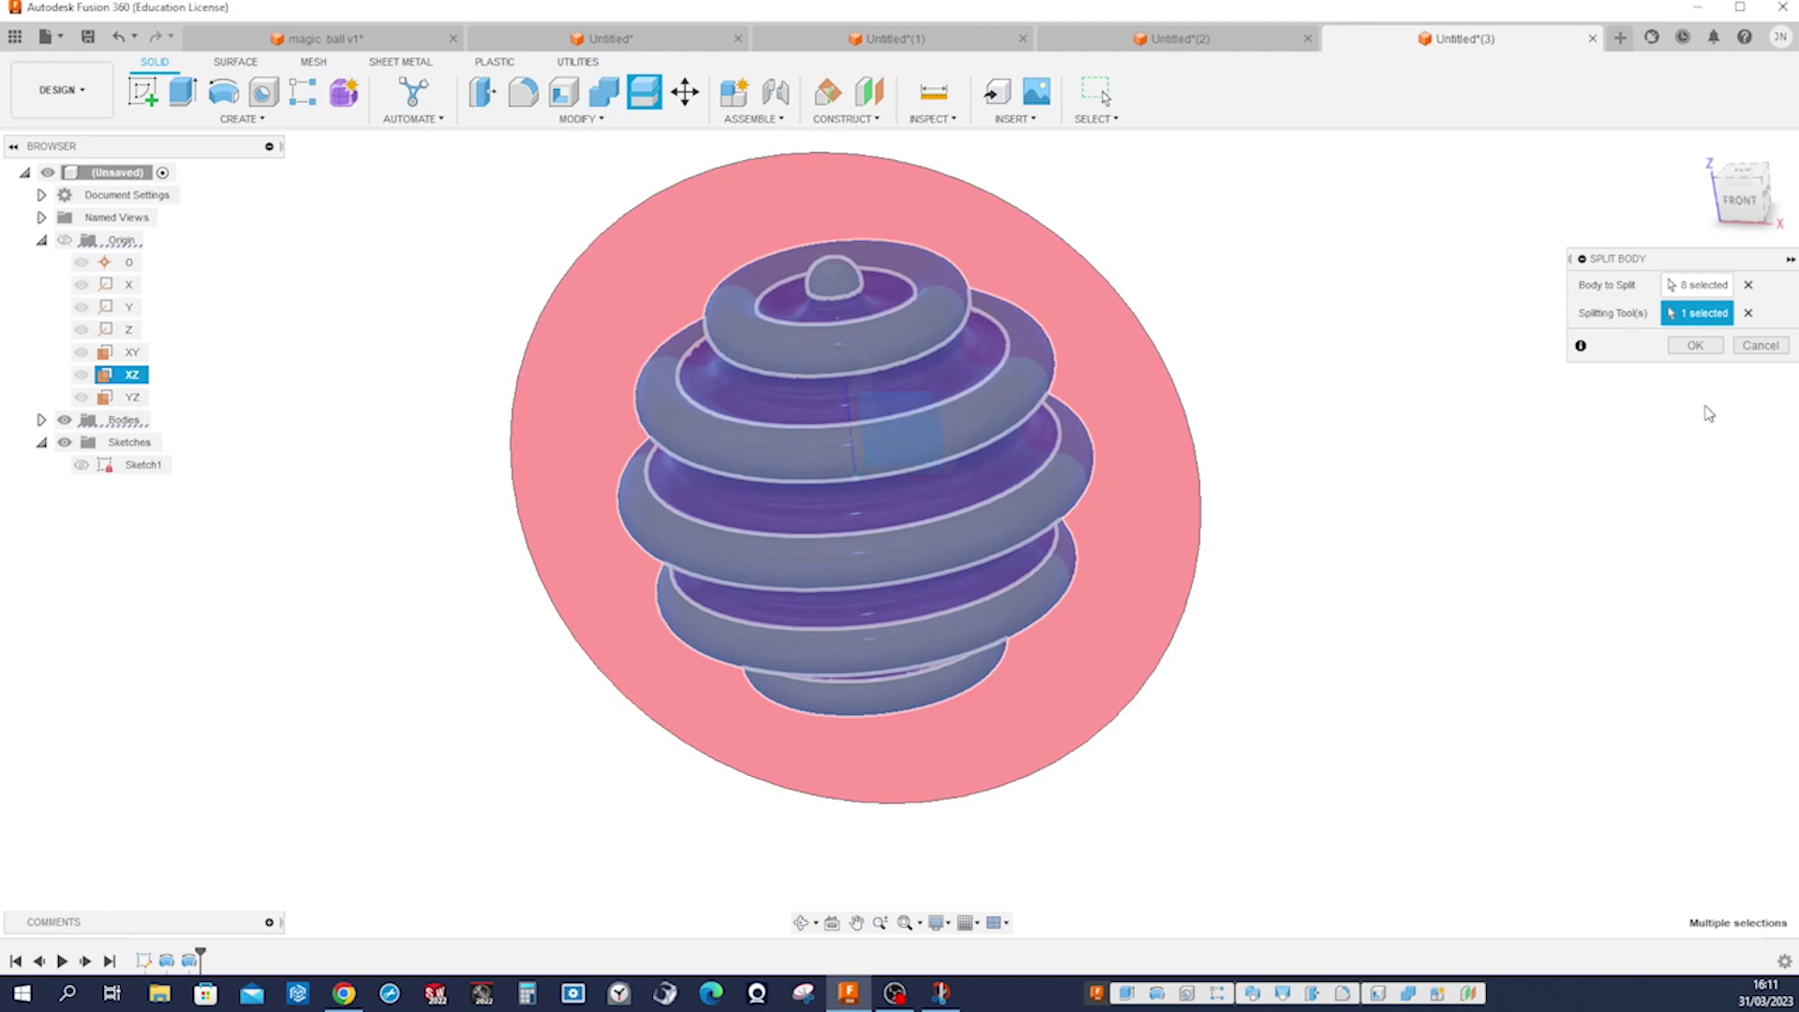
{"action": "left_click", "coordinate": [1696, 346]}
Step: Set the visual style to Shaded with Hidden Edges
{"action": "middle_click_drag", "start_coordinate": [1302, 731], "coordinate": [1211, 780], "text": "shift"}
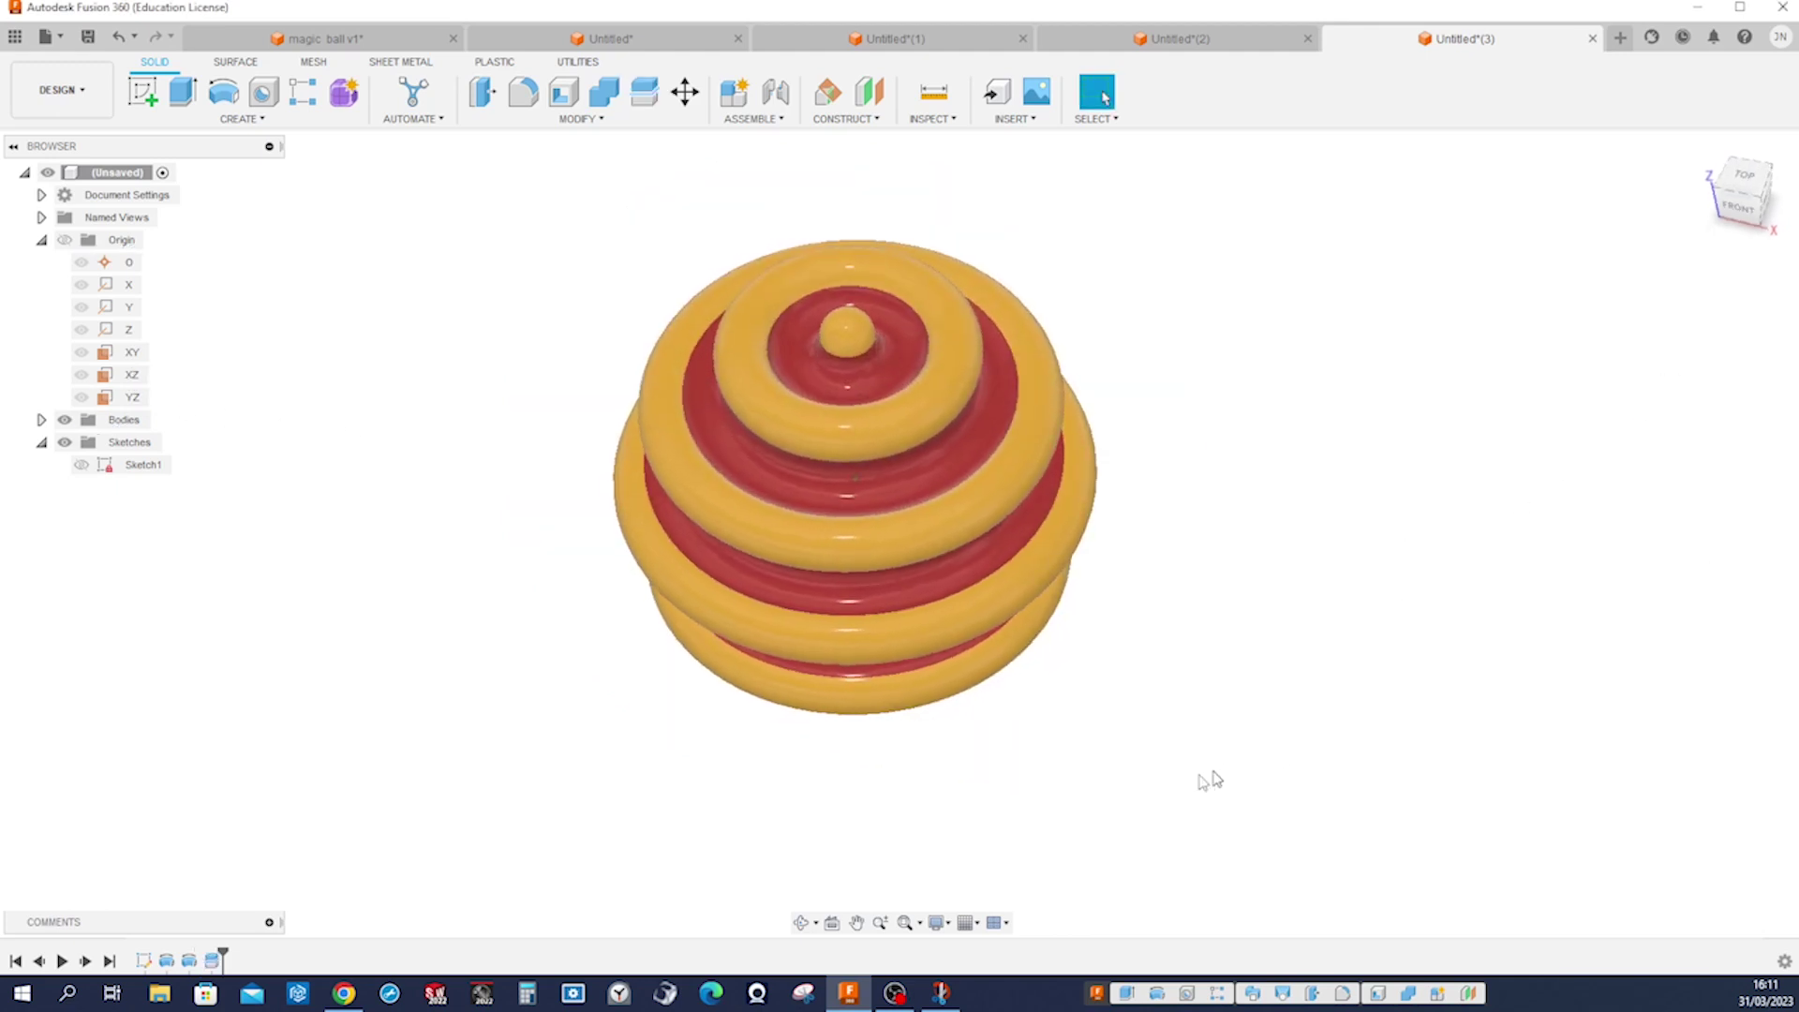
{"action": "left_click", "coordinate": [950, 926]}
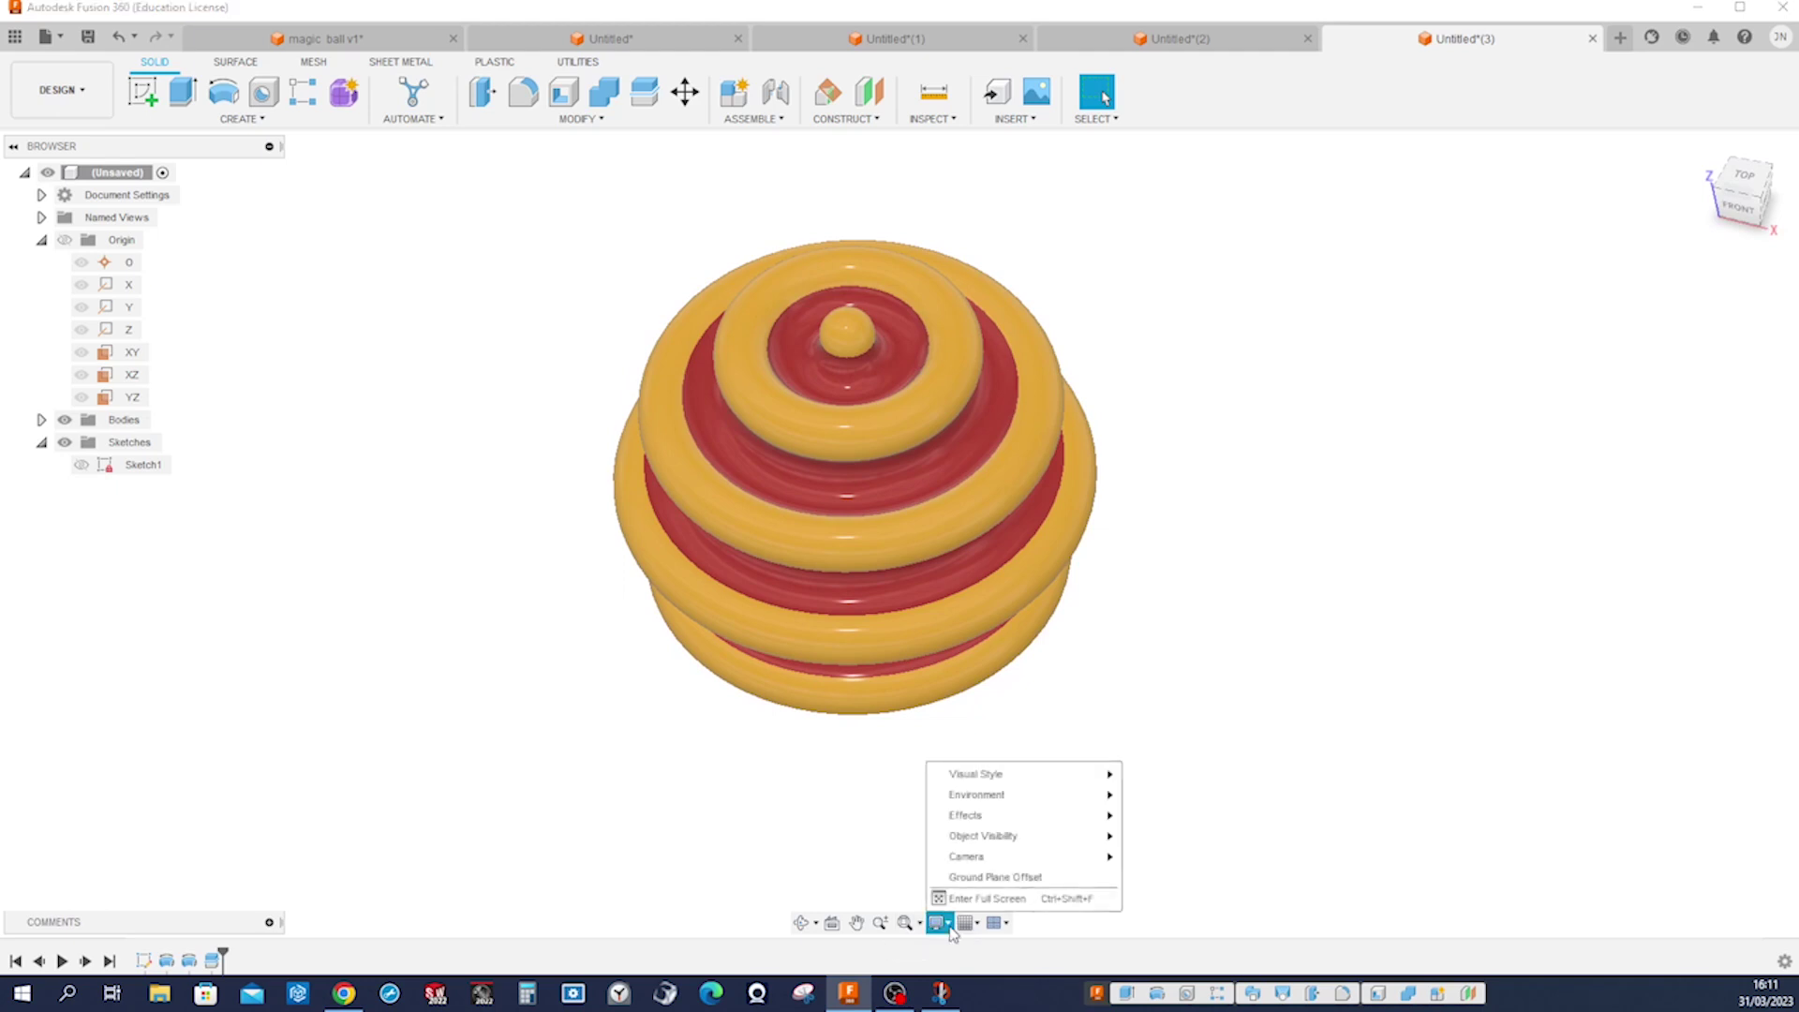
{"action": "mouse_move", "coordinate": [1011, 786]}
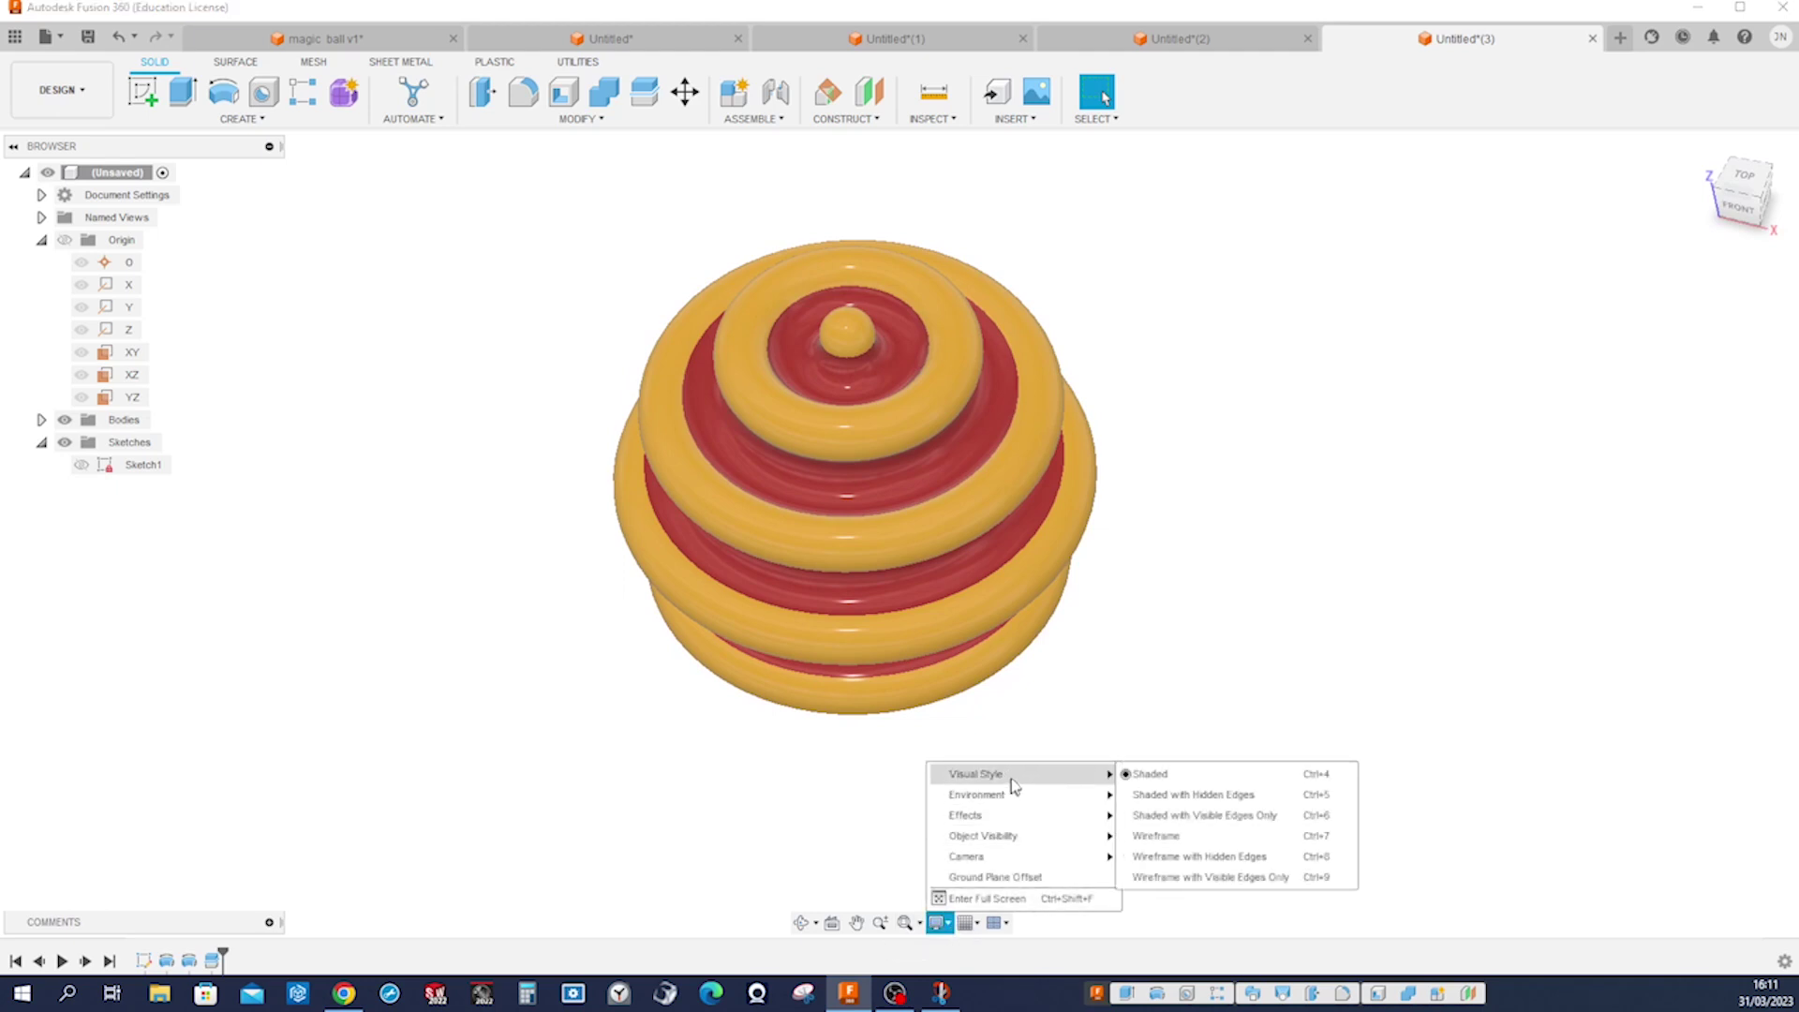
{"action": "left_click", "coordinate": [1206, 797]}
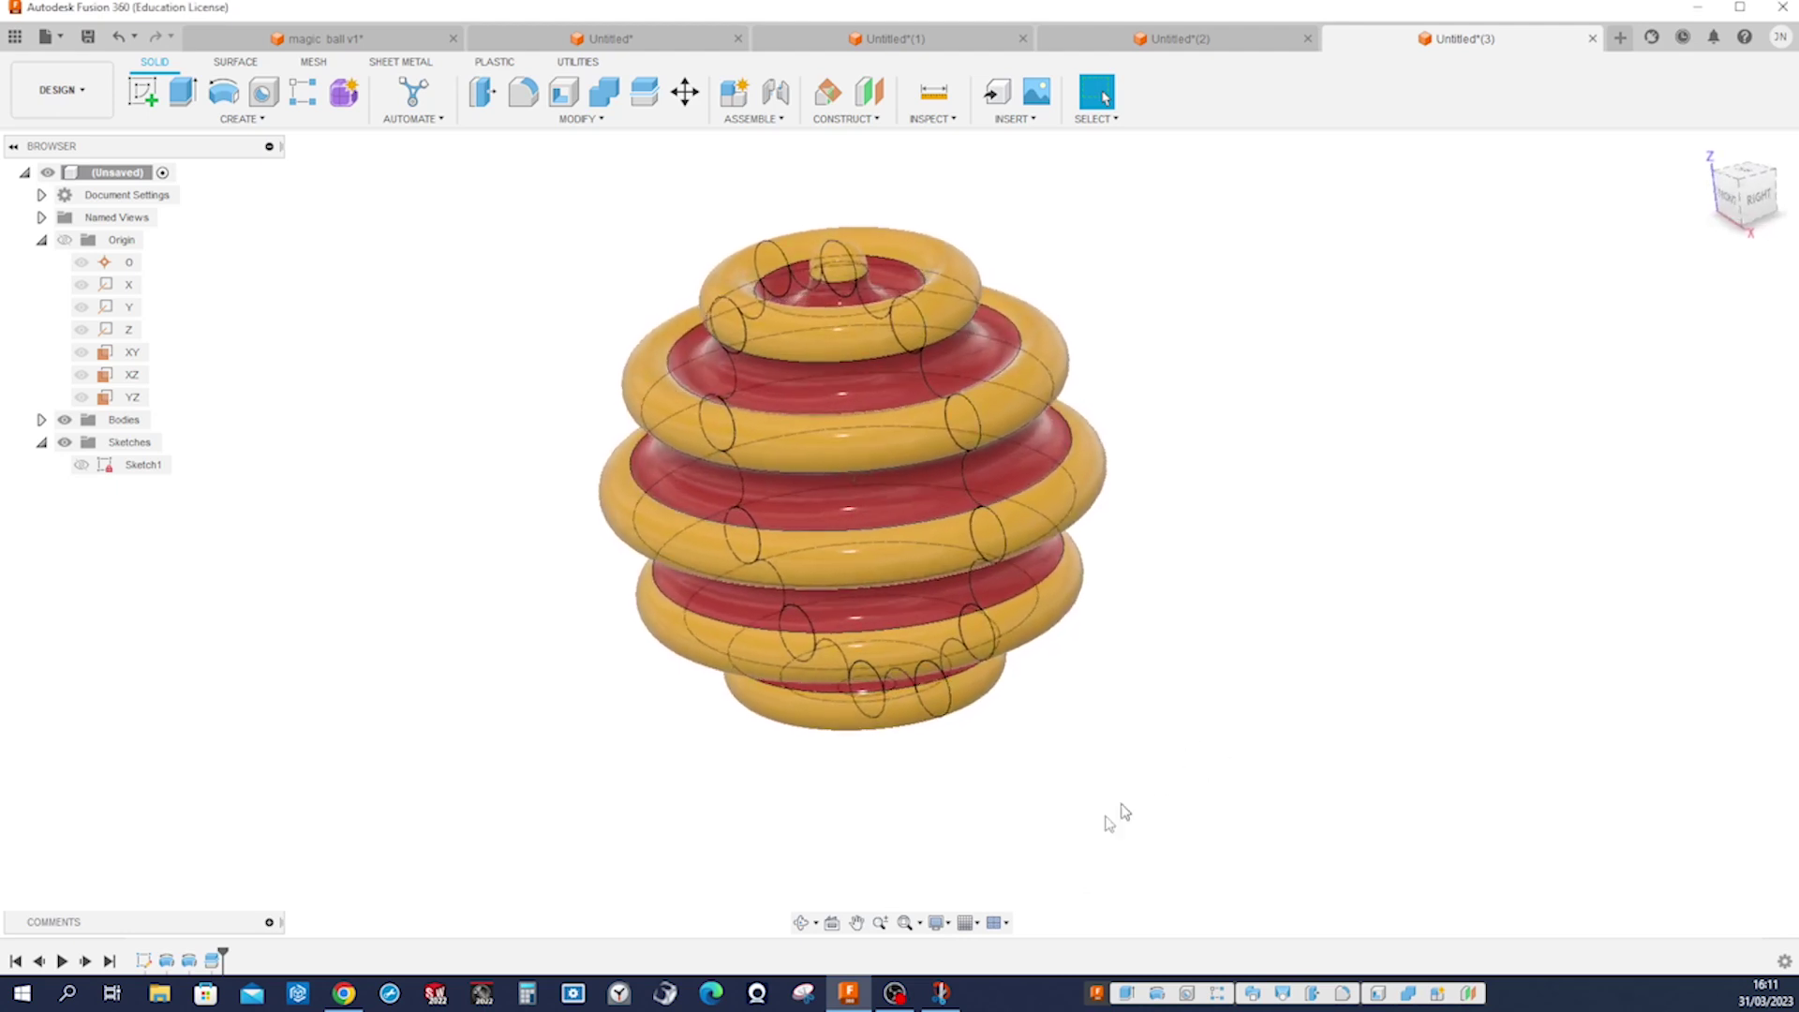
Step: Set the visual style to Shaded with Visible Edges Only and turn the model to show the split seam
{"action": "left_click", "coordinate": [938, 923]}
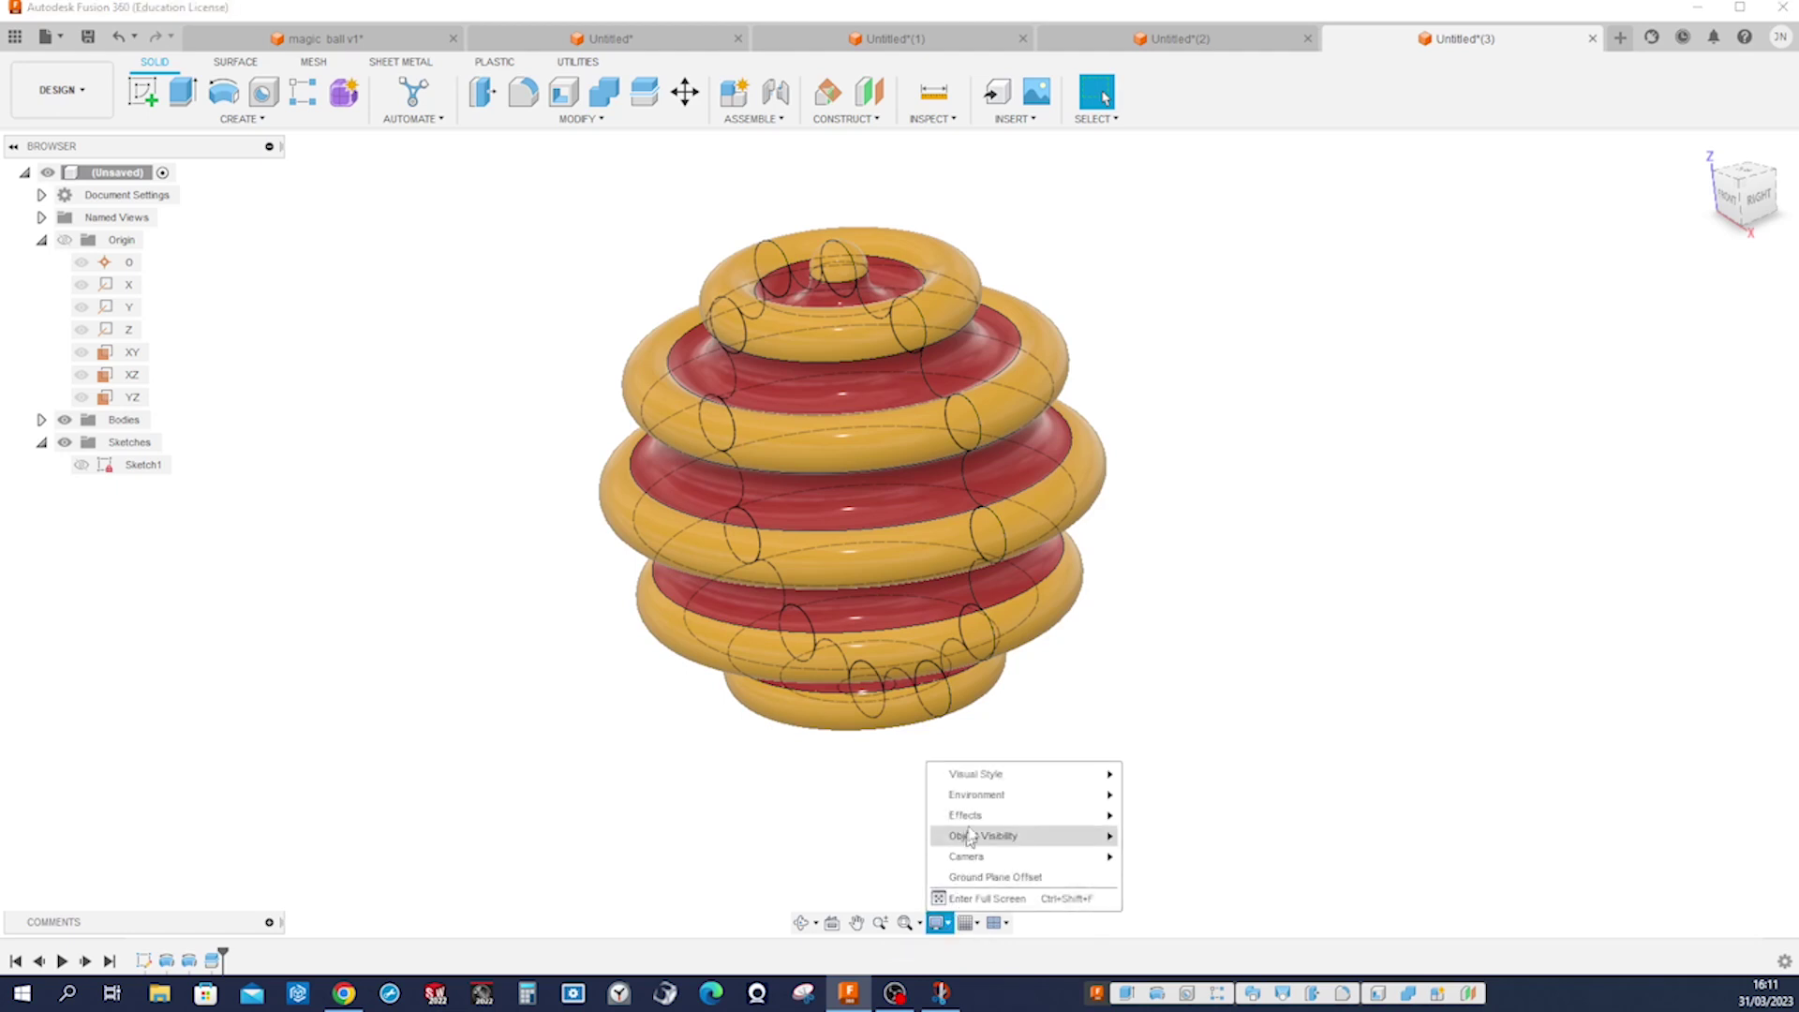
{"action": "mouse_move", "coordinate": [993, 774]}
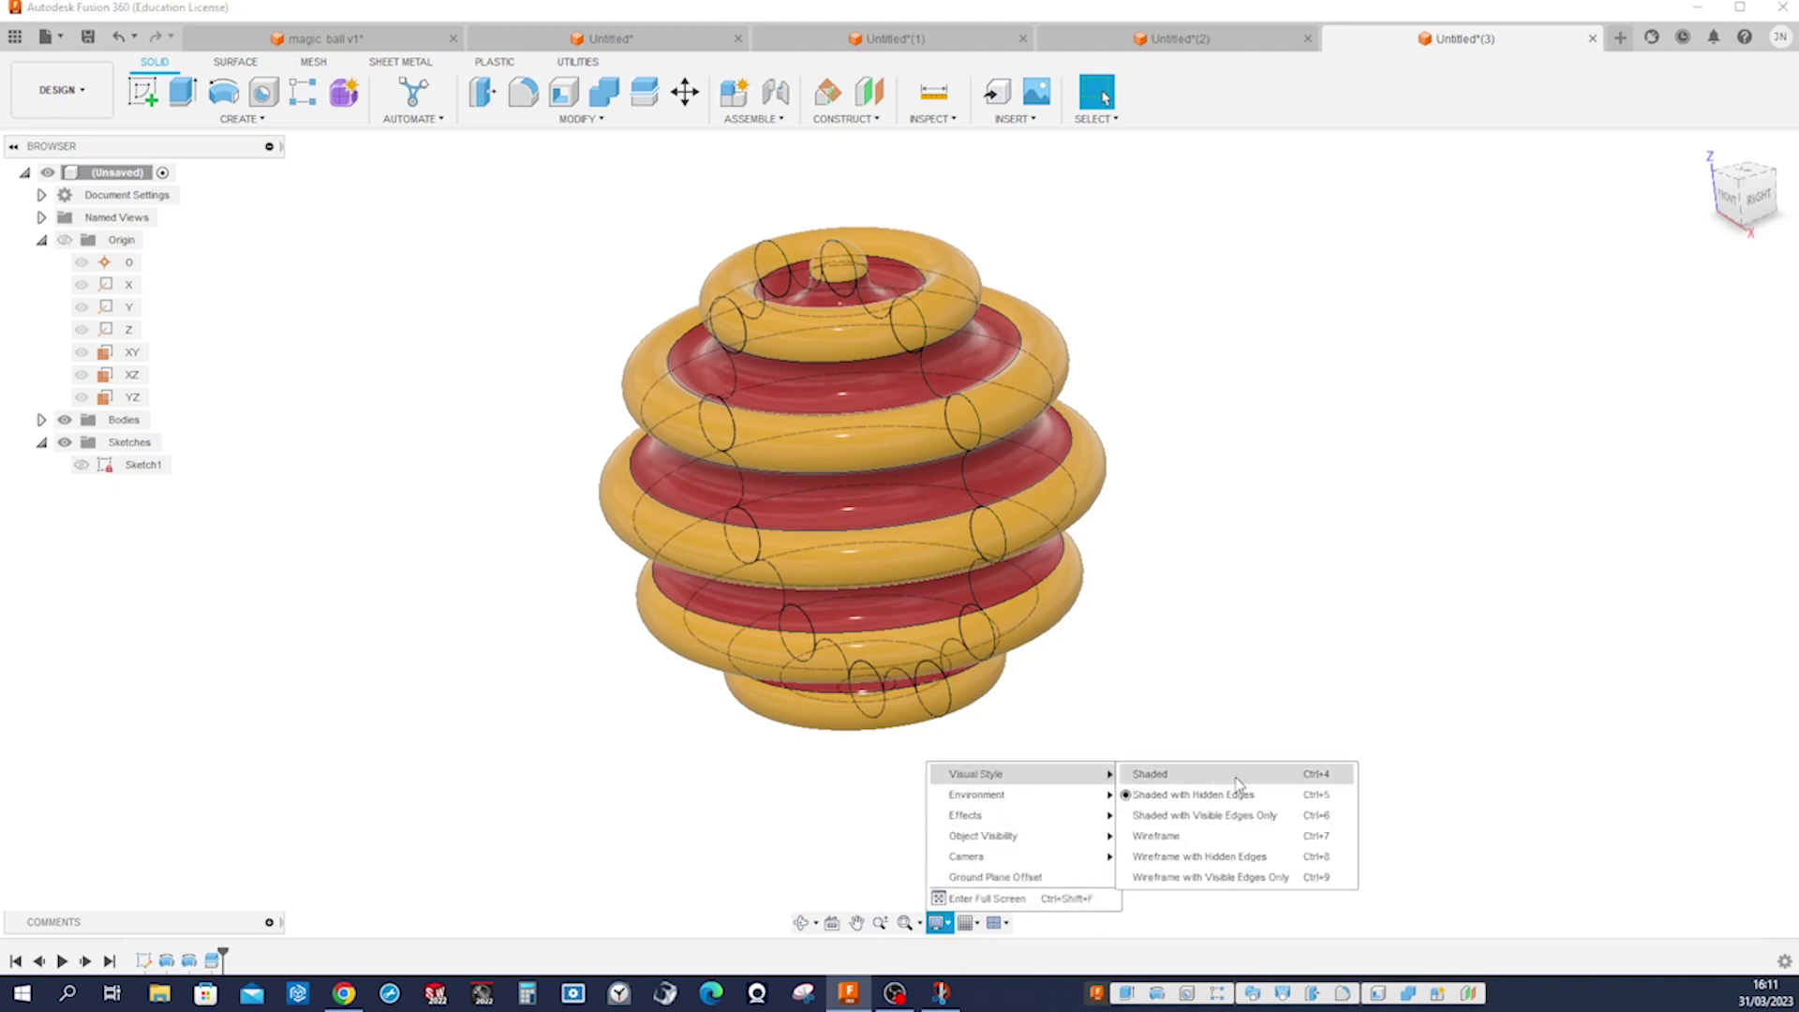
{"action": "left_click", "coordinate": [1237, 815]}
{"action": "mouse_move", "coordinate": [1236, 811]}
{"action": "middle_mouse_down", "text": "shift"}
{"action": "mouse_move", "coordinate": [1265, 735]}
{"action": "mouse_move", "coordinate": [1311, 695]}
{"action": "middle_mouse_up", "text": "shift"}
{"action": "key", "text": "F5"}
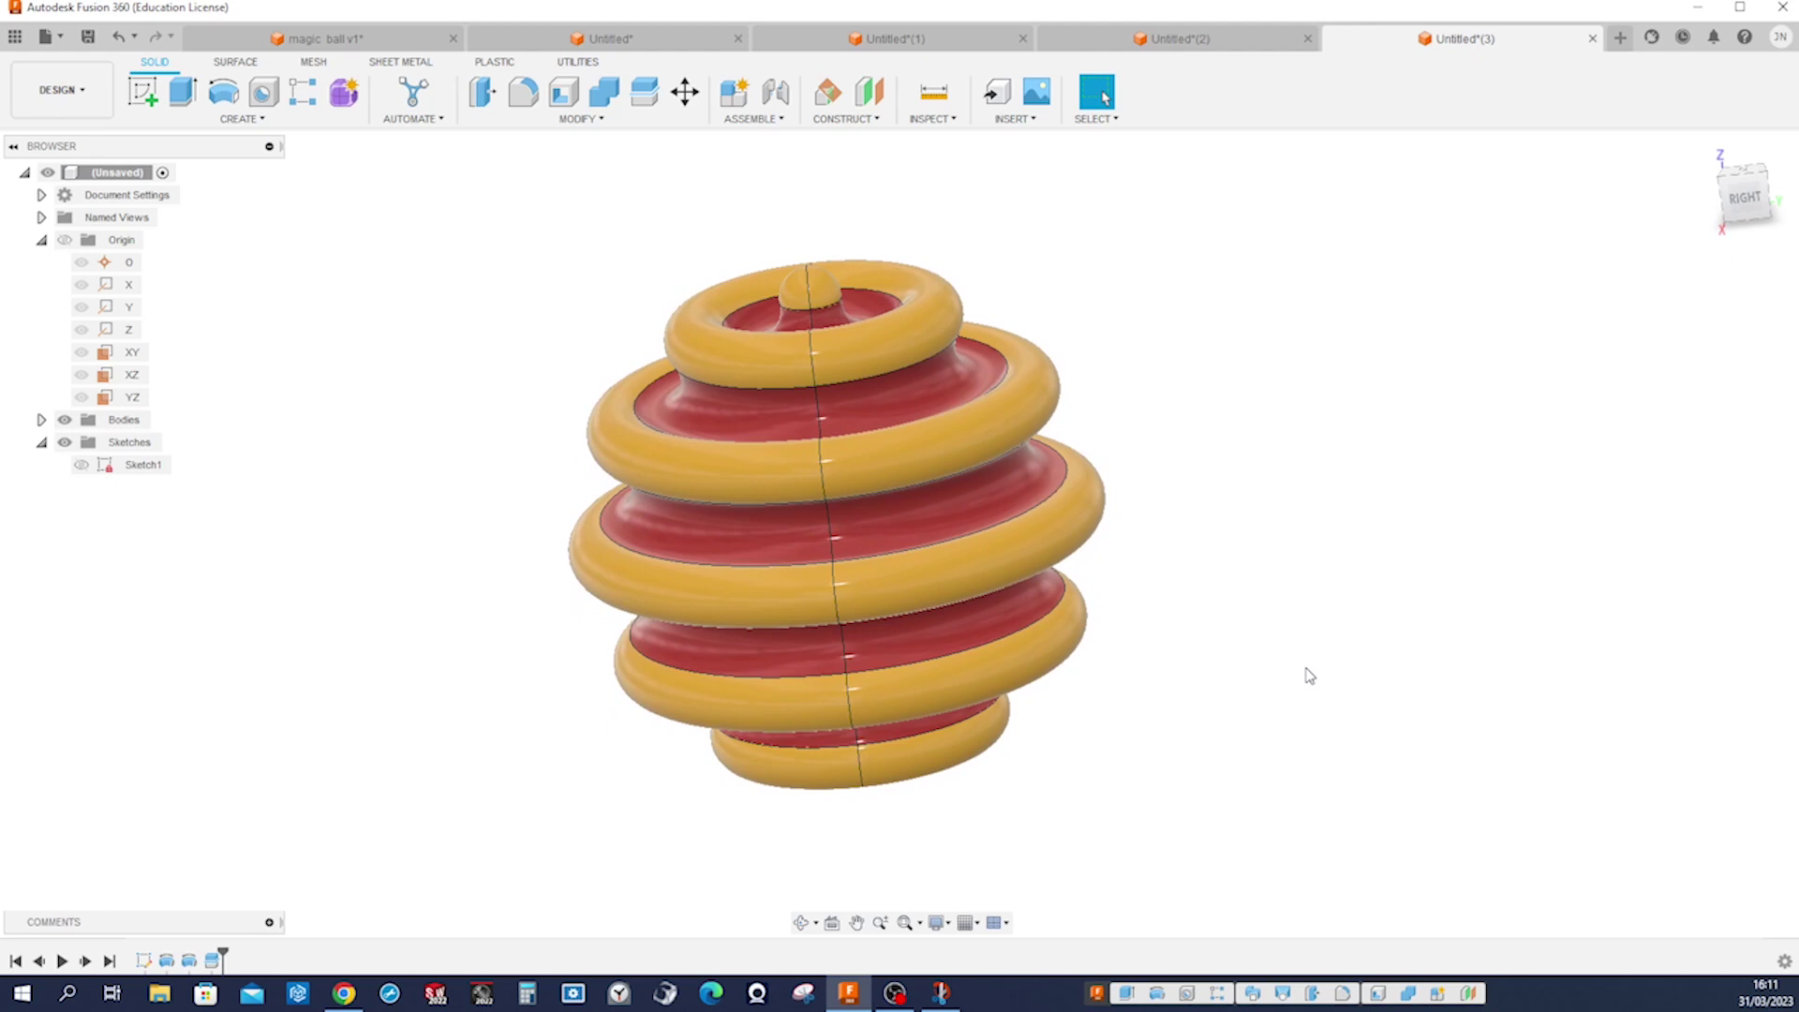
Step: Rotate all the split bodies on the positive Y side of the seam by 90 degrees about the Y origin axis
{"action": "key", "text": "m"}
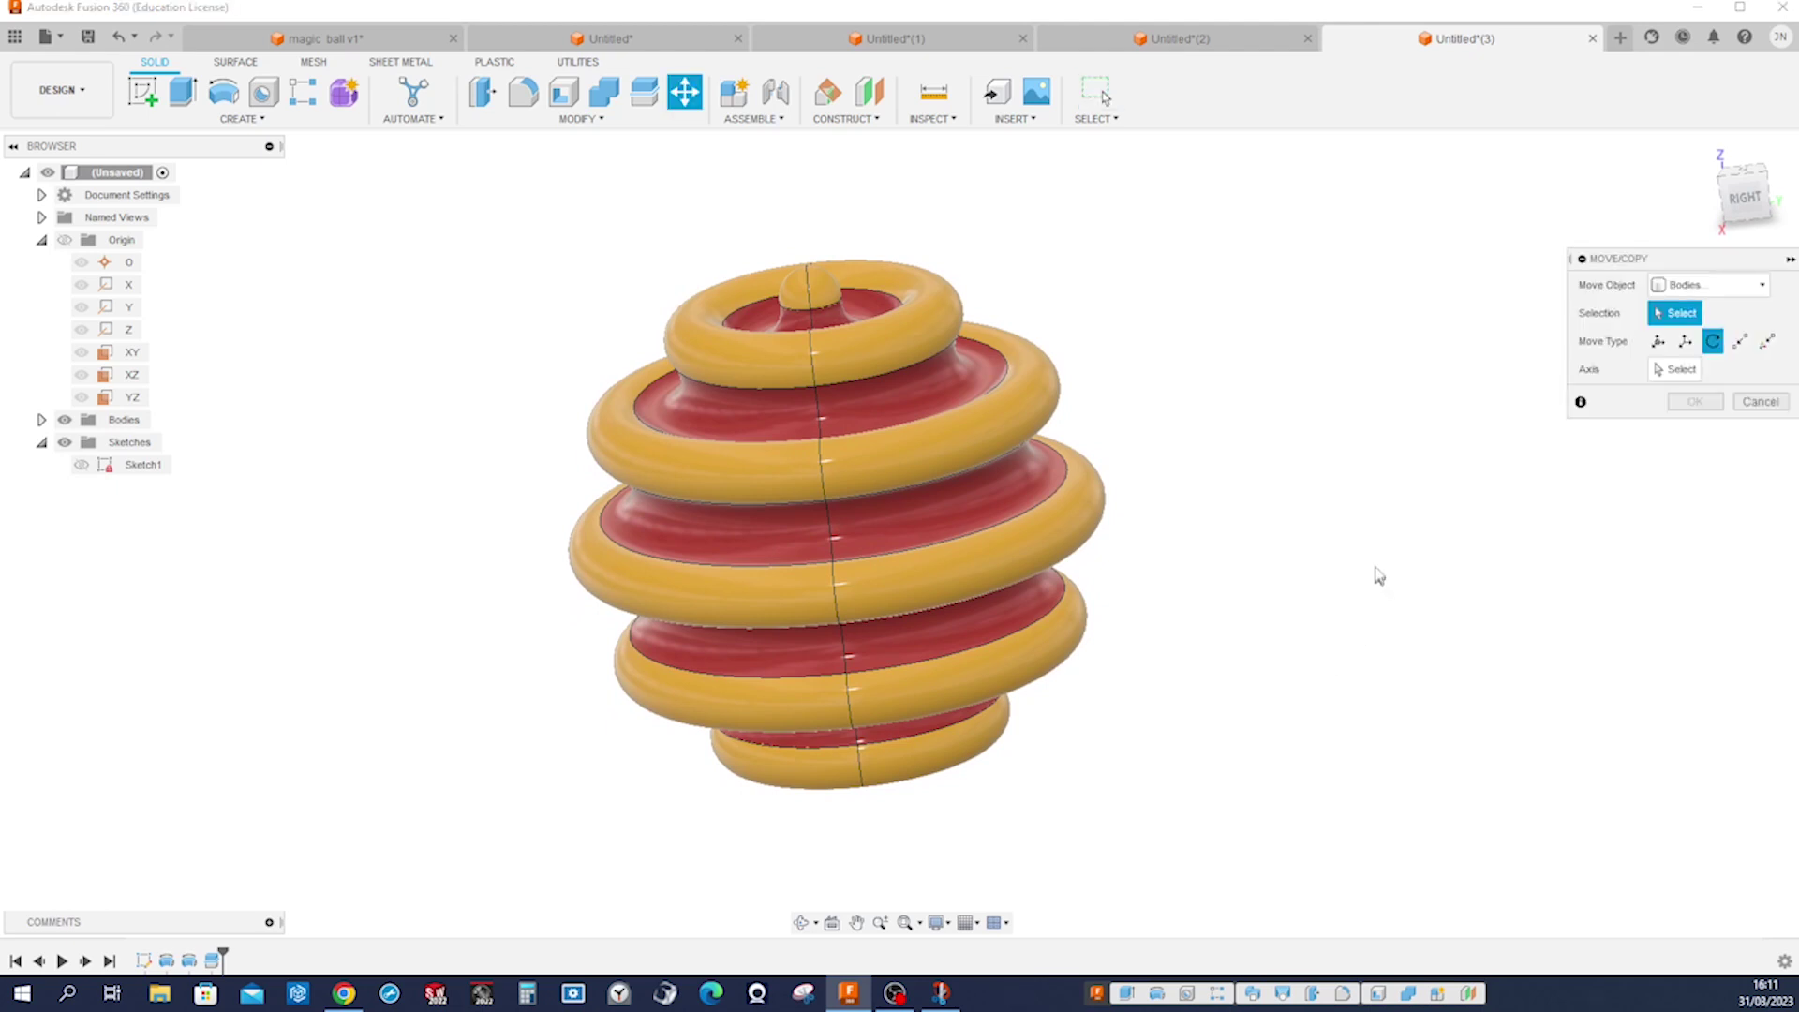
{"action": "middle_click_drag", "start_coordinate": [1341, 558], "coordinate": [1265, 591], "text": "shift"}
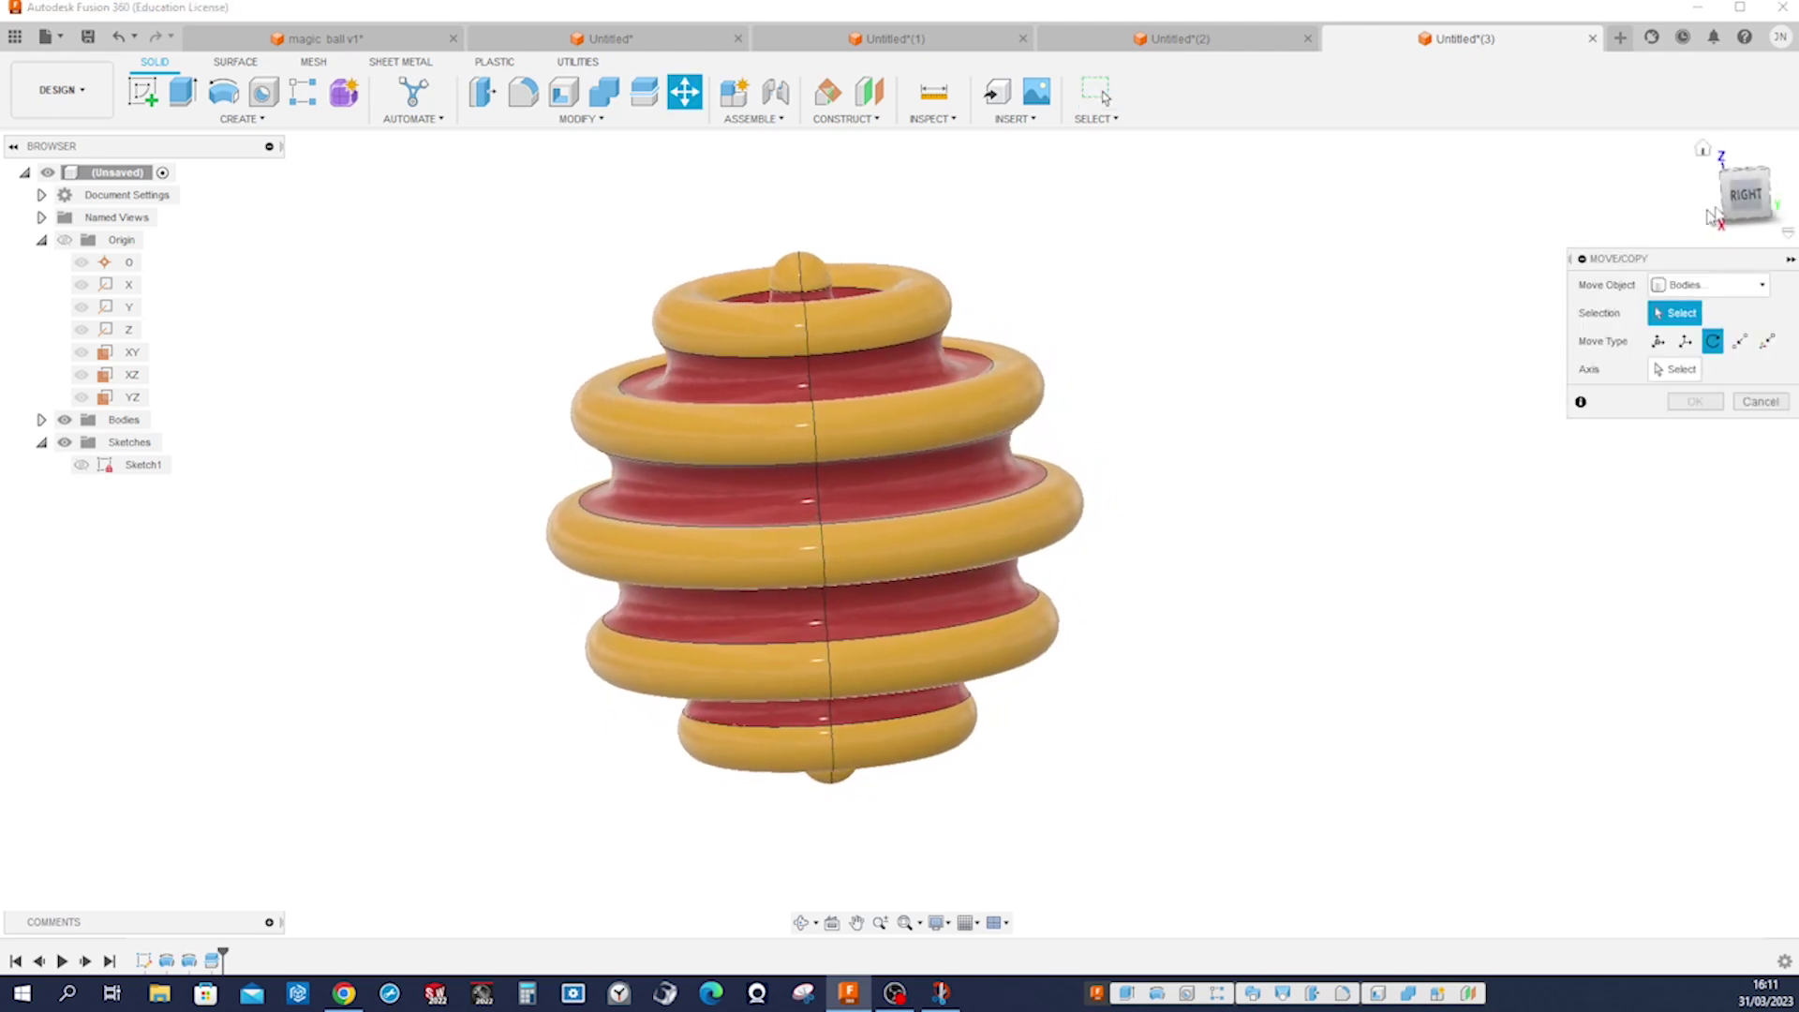
{"action": "left_click", "coordinate": [1747, 197]}
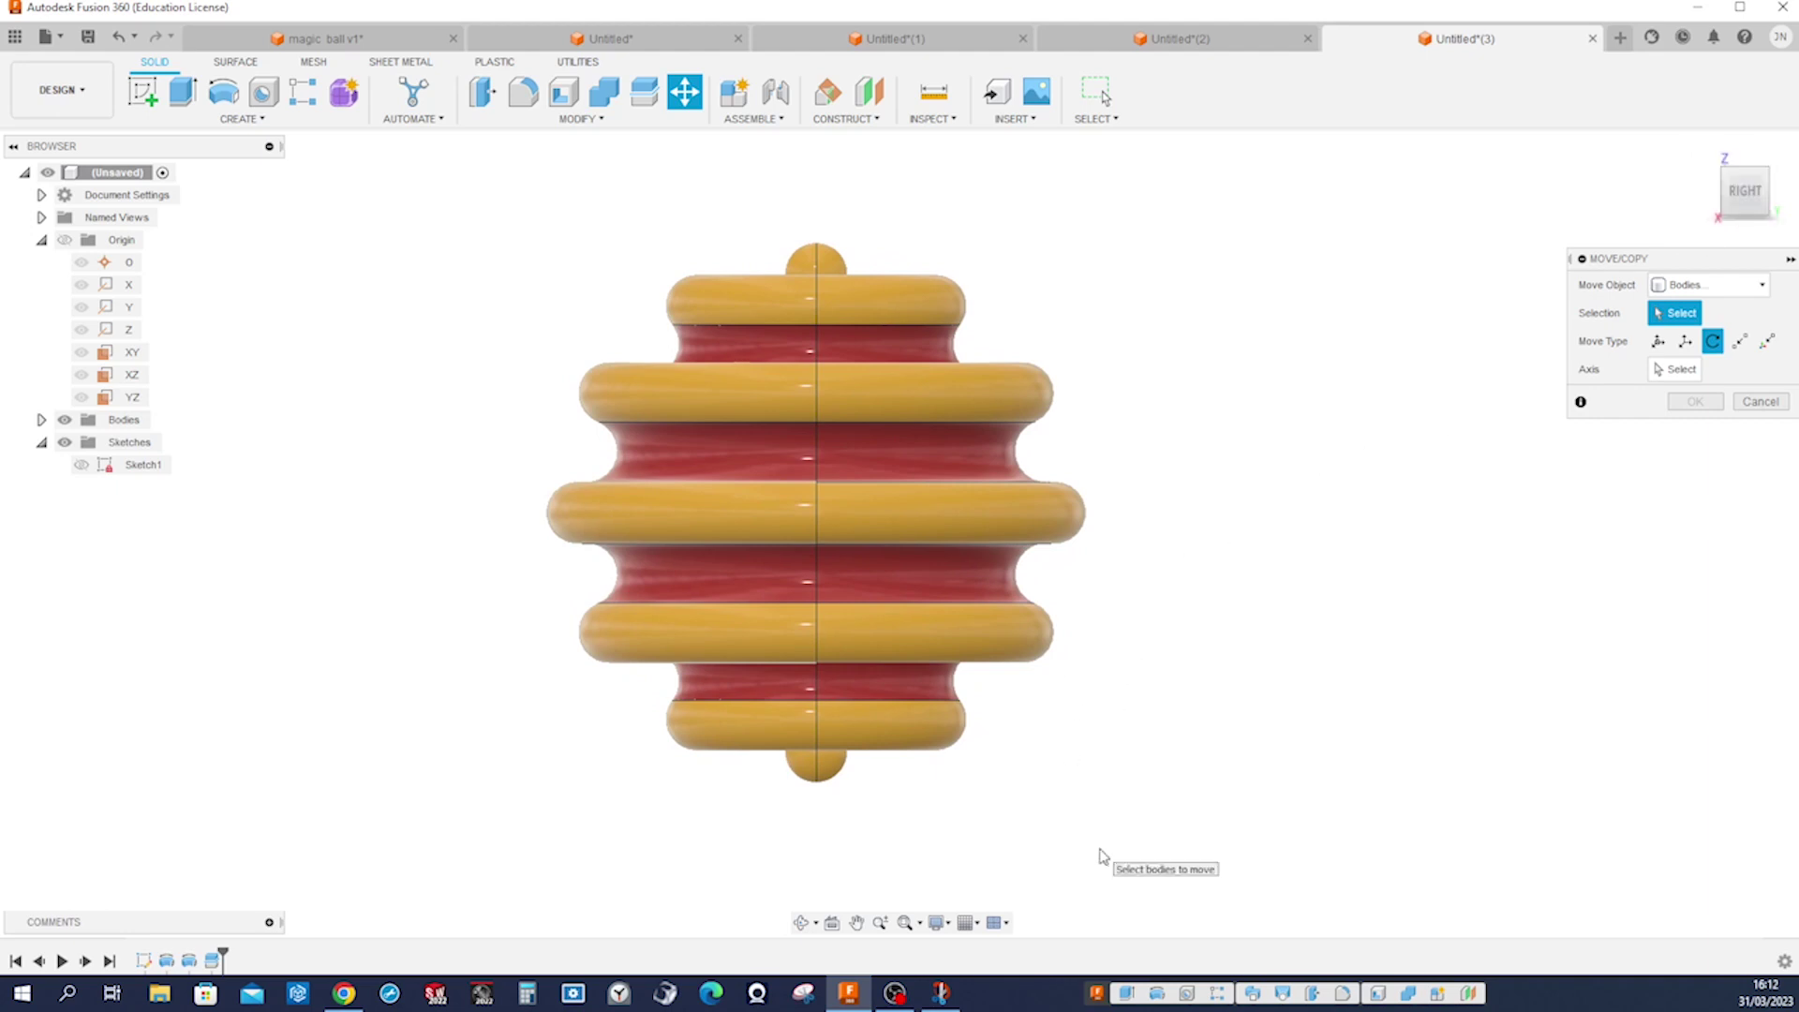
{"action": "left_click_drag", "start_coordinate": [1033, 759], "coordinate": [833, 223]}
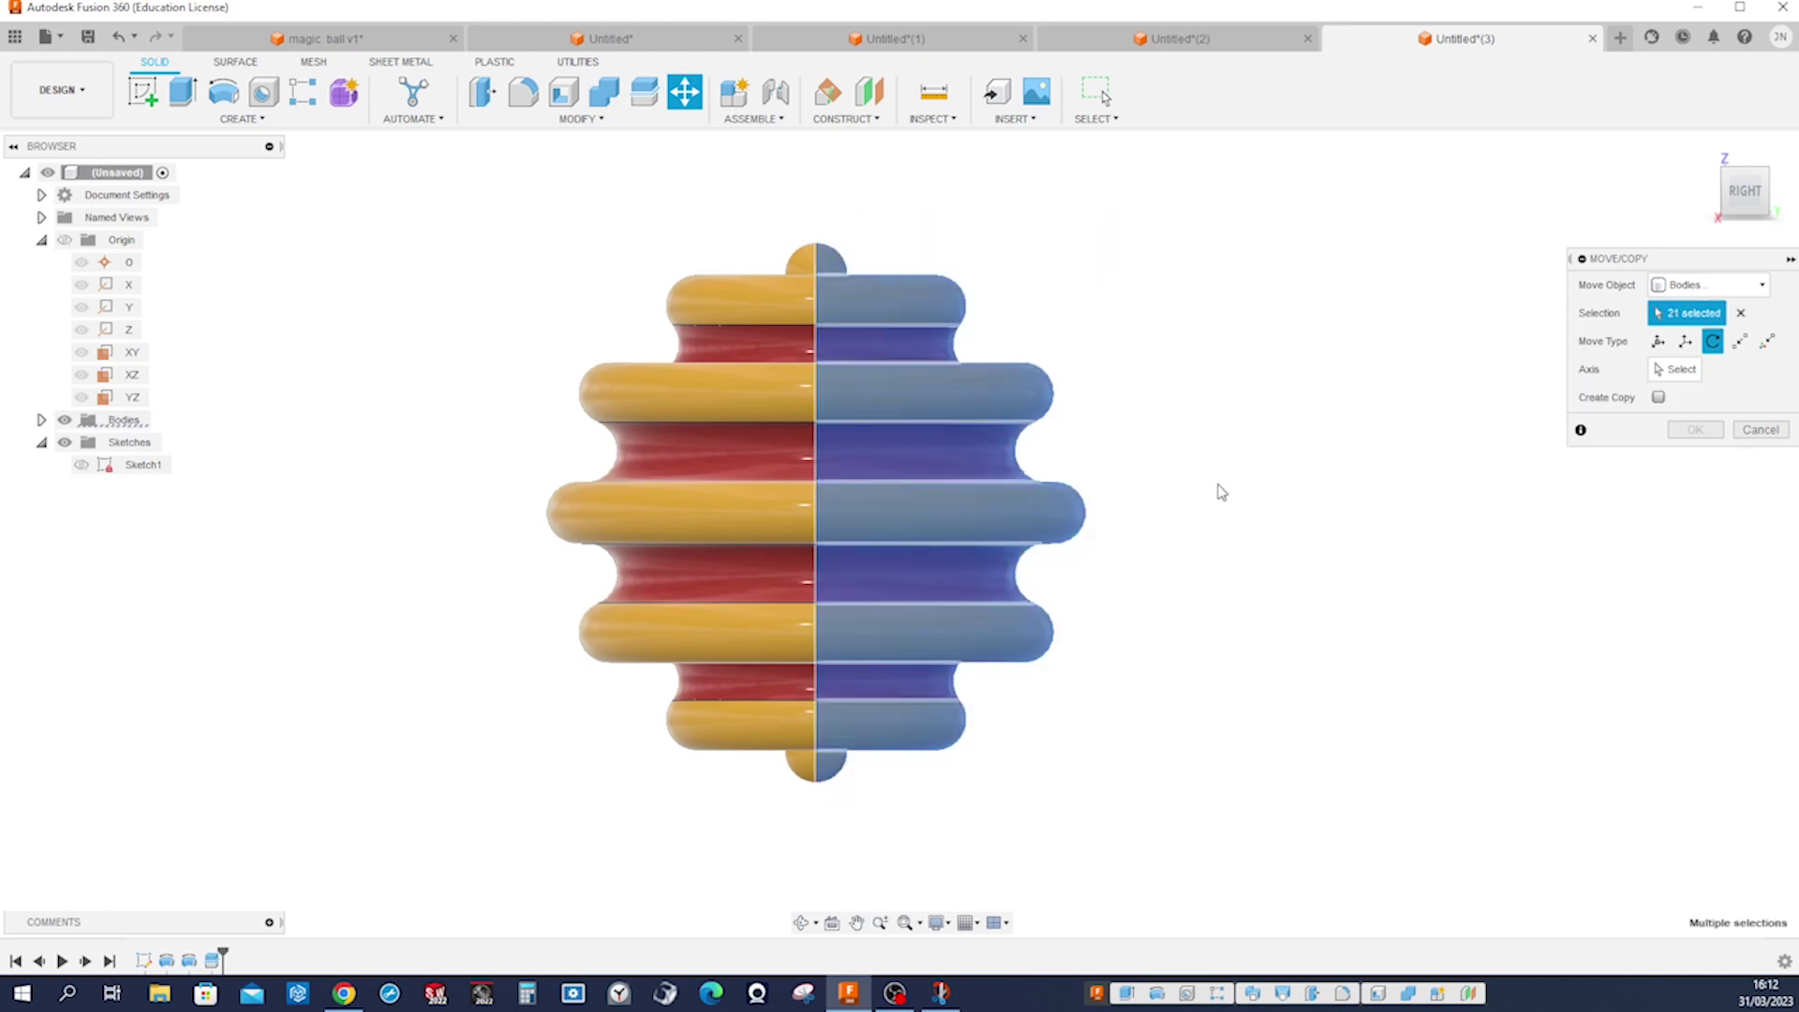
{"action": "middle_click_drag", "start_coordinate": [1182, 514], "coordinate": [1314, 499], "text": "shift"}
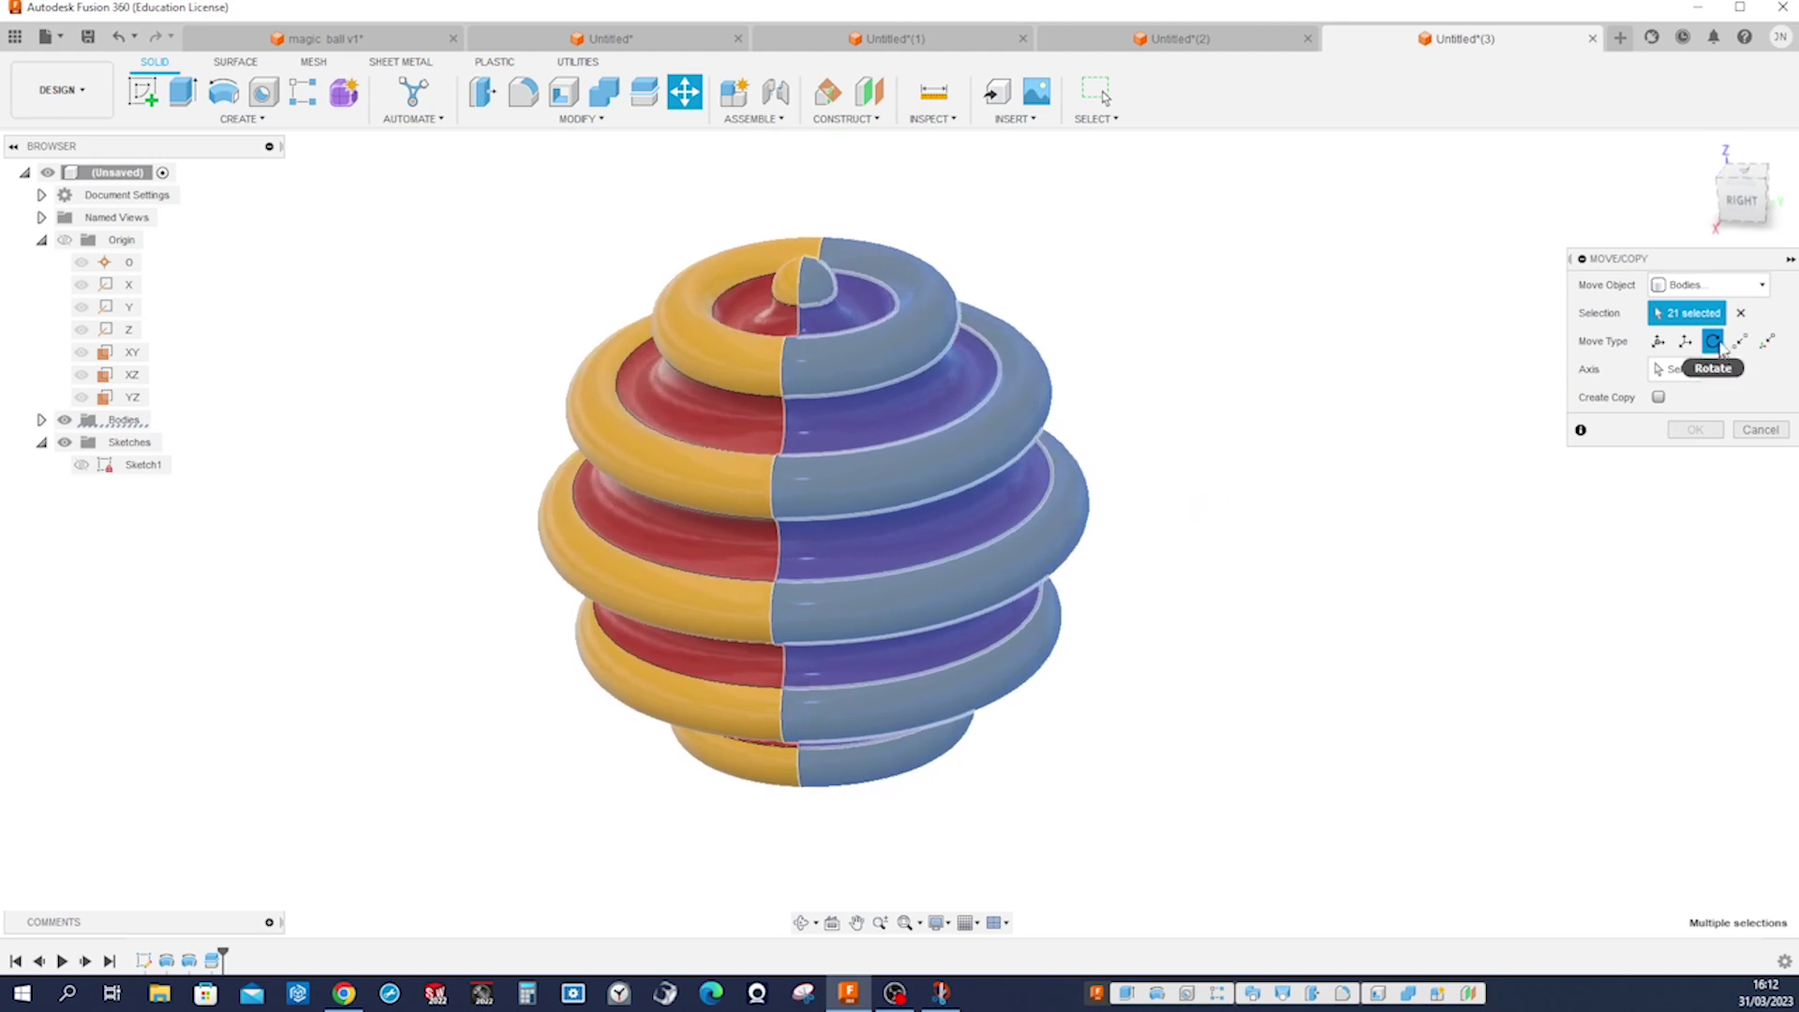
{"action": "left_click", "coordinate": [1680, 370]}
{"action": "middle_click_drag", "start_coordinate": [1451, 506], "coordinate": [1128, 590], "text": "shift"}
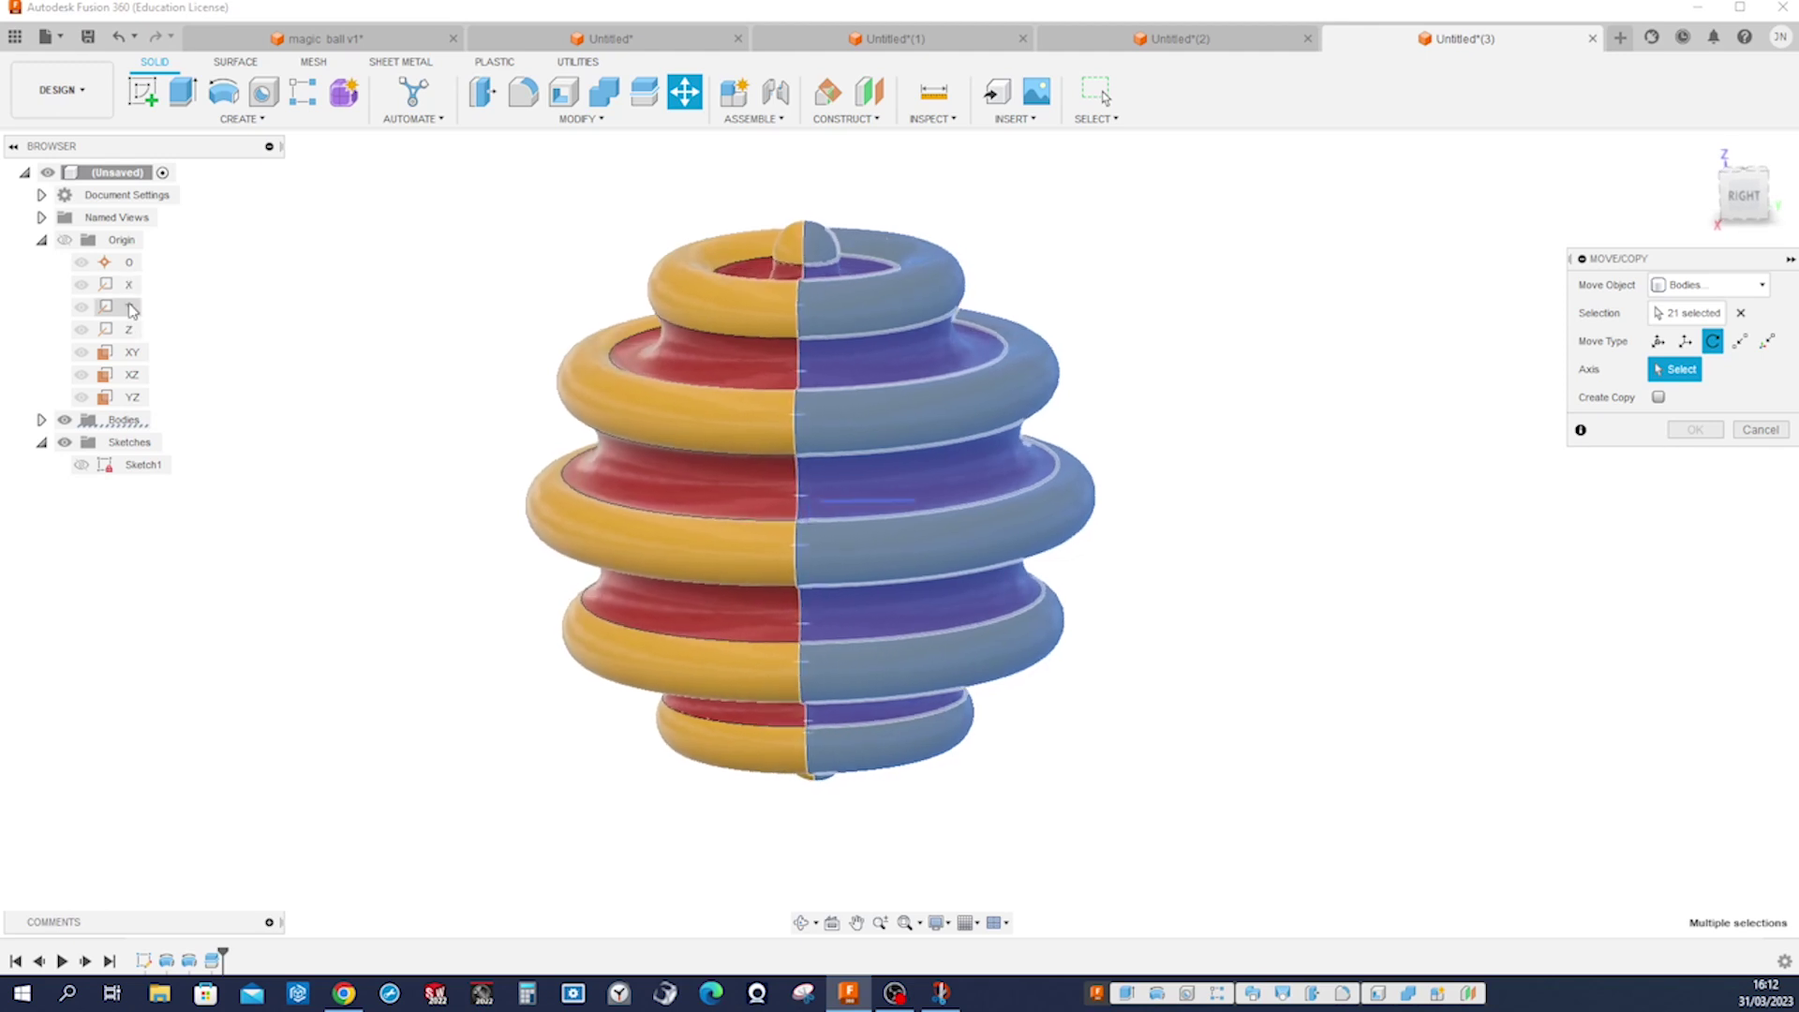
{"action": "left_click", "coordinate": [132, 310]}
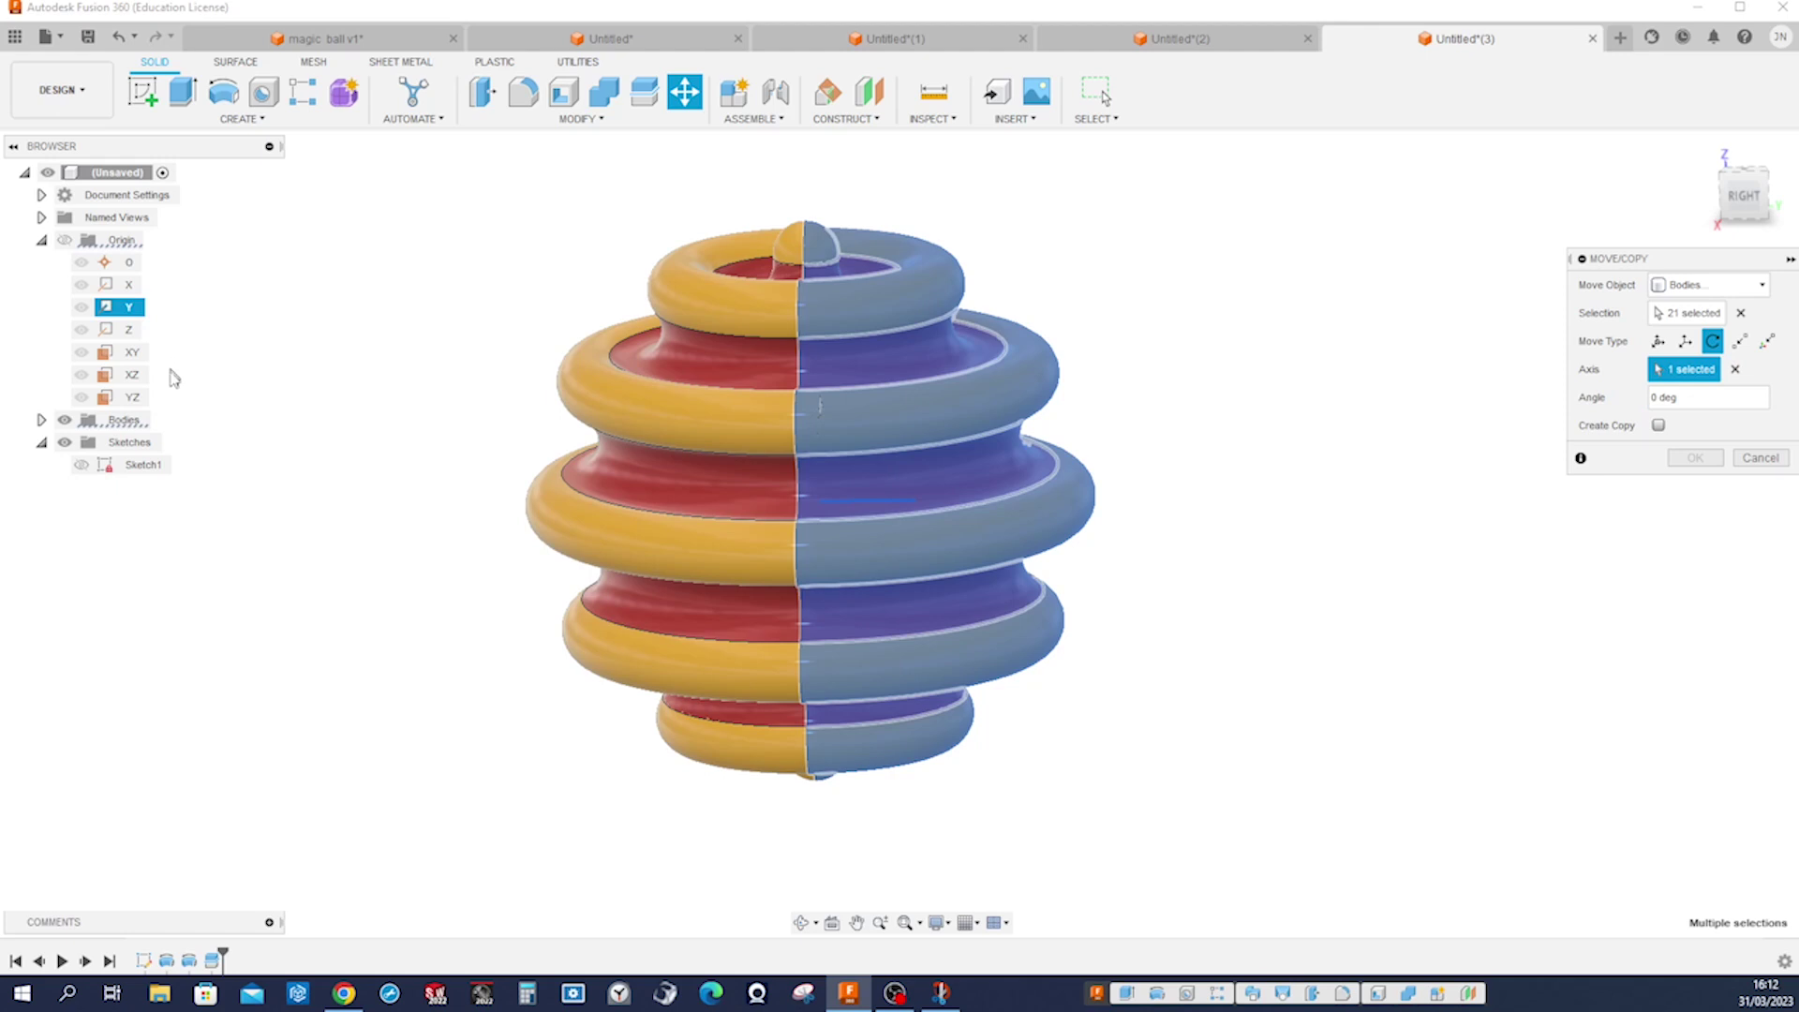
{"action": "left_click_drag", "start_coordinate": [1679, 397], "coordinate": [1633, 401]}
{"action": "type", "text": "90"}
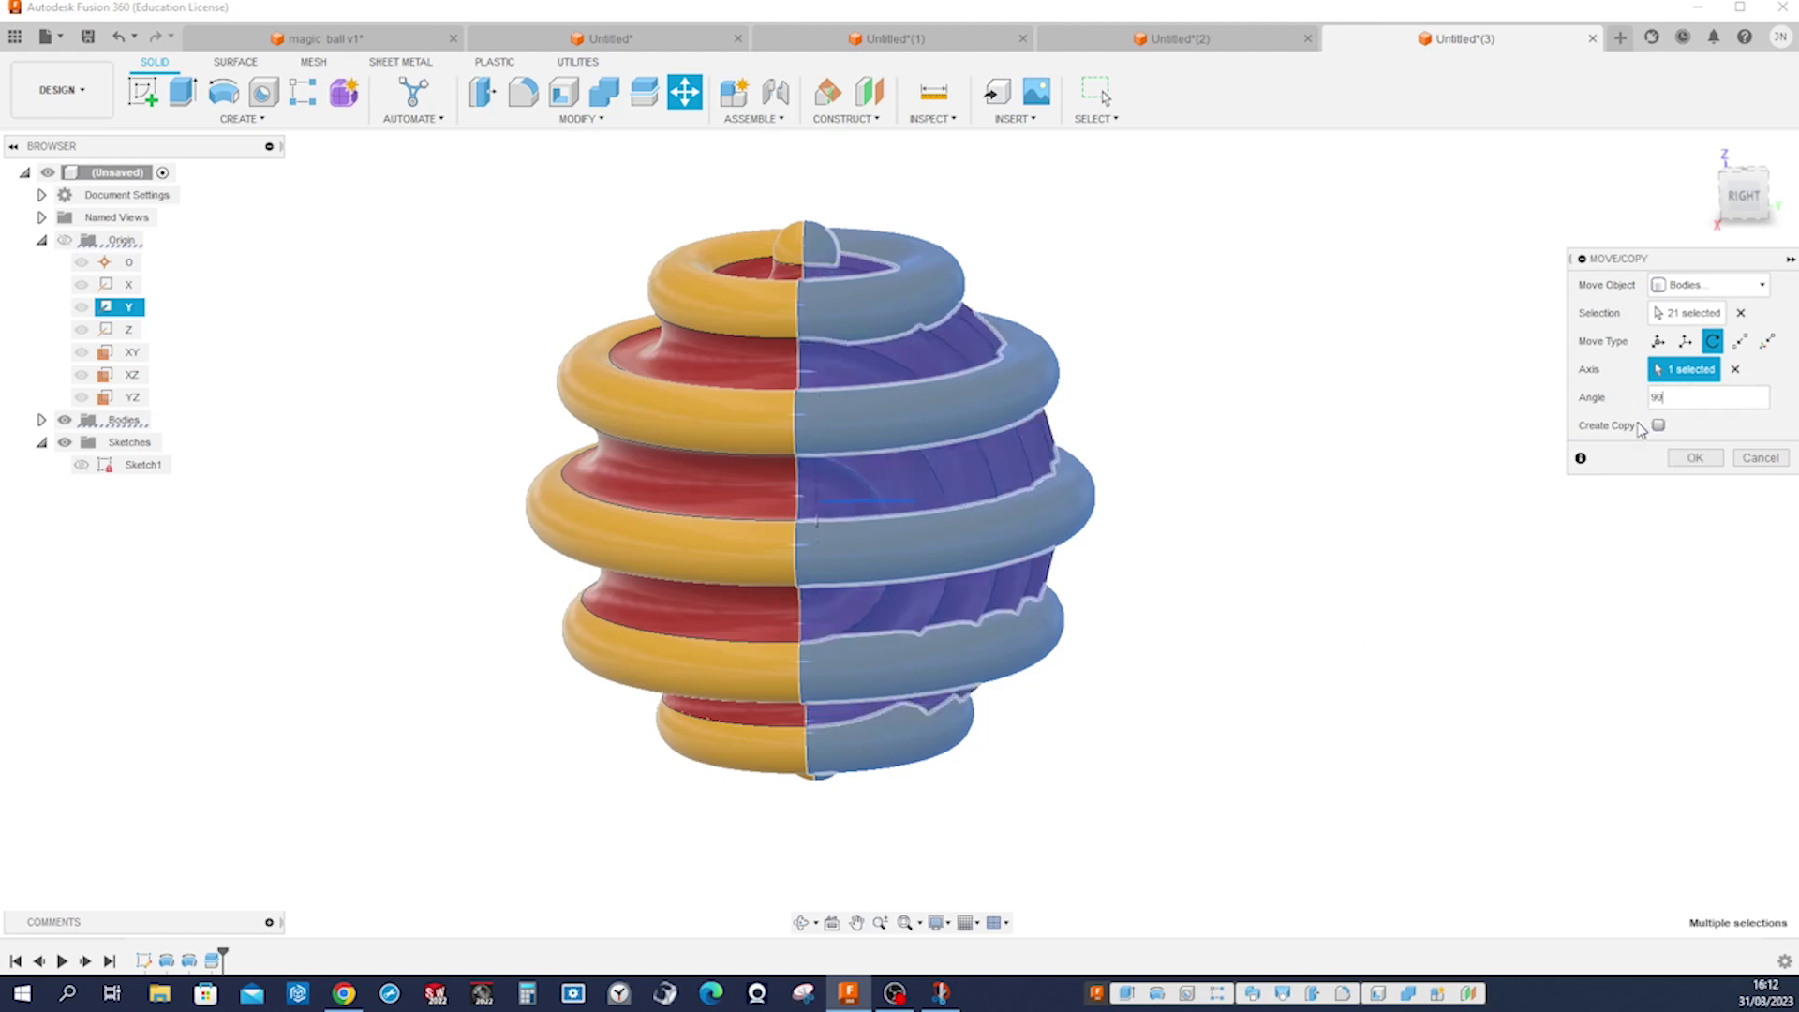
{"action": "left_click", "coordinate": [1696, 458]}
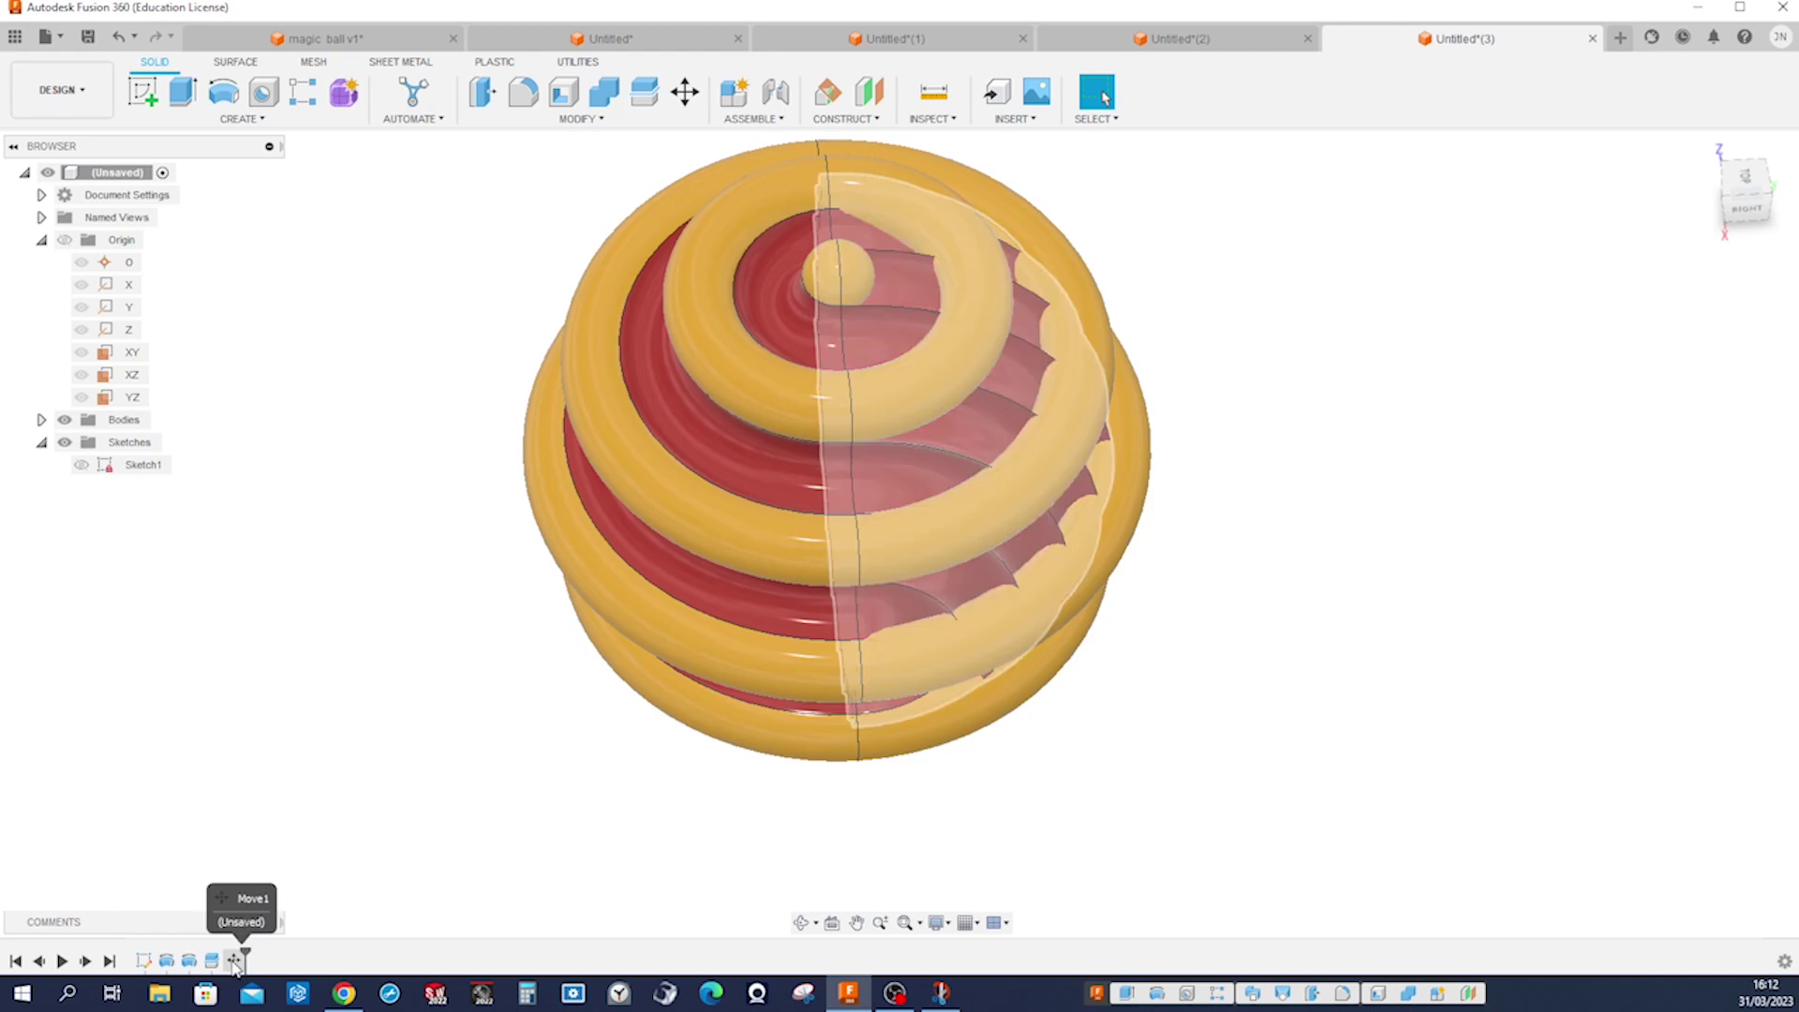
Step: Reopen the rotation feature for editing and clear its body selection
{"action": "double_click", "coordinate": [234, 961]}
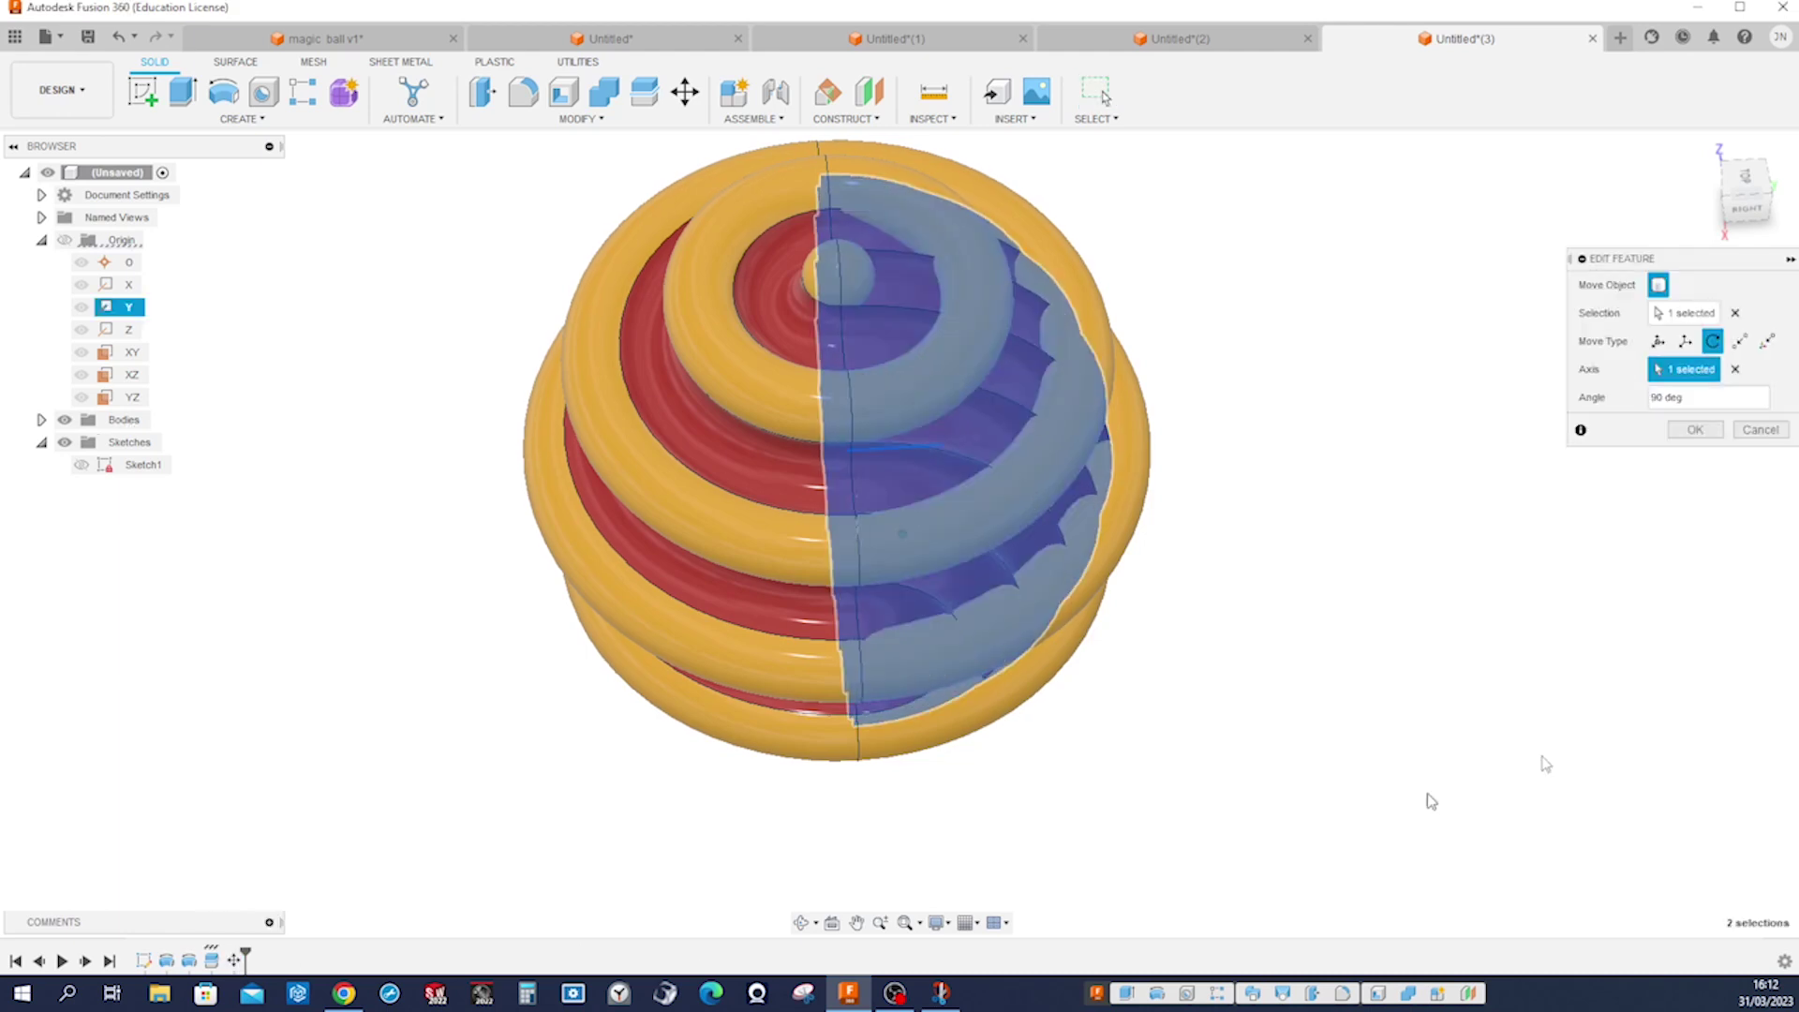
{"action": "left_click", "coordinate": [1691, 313]}
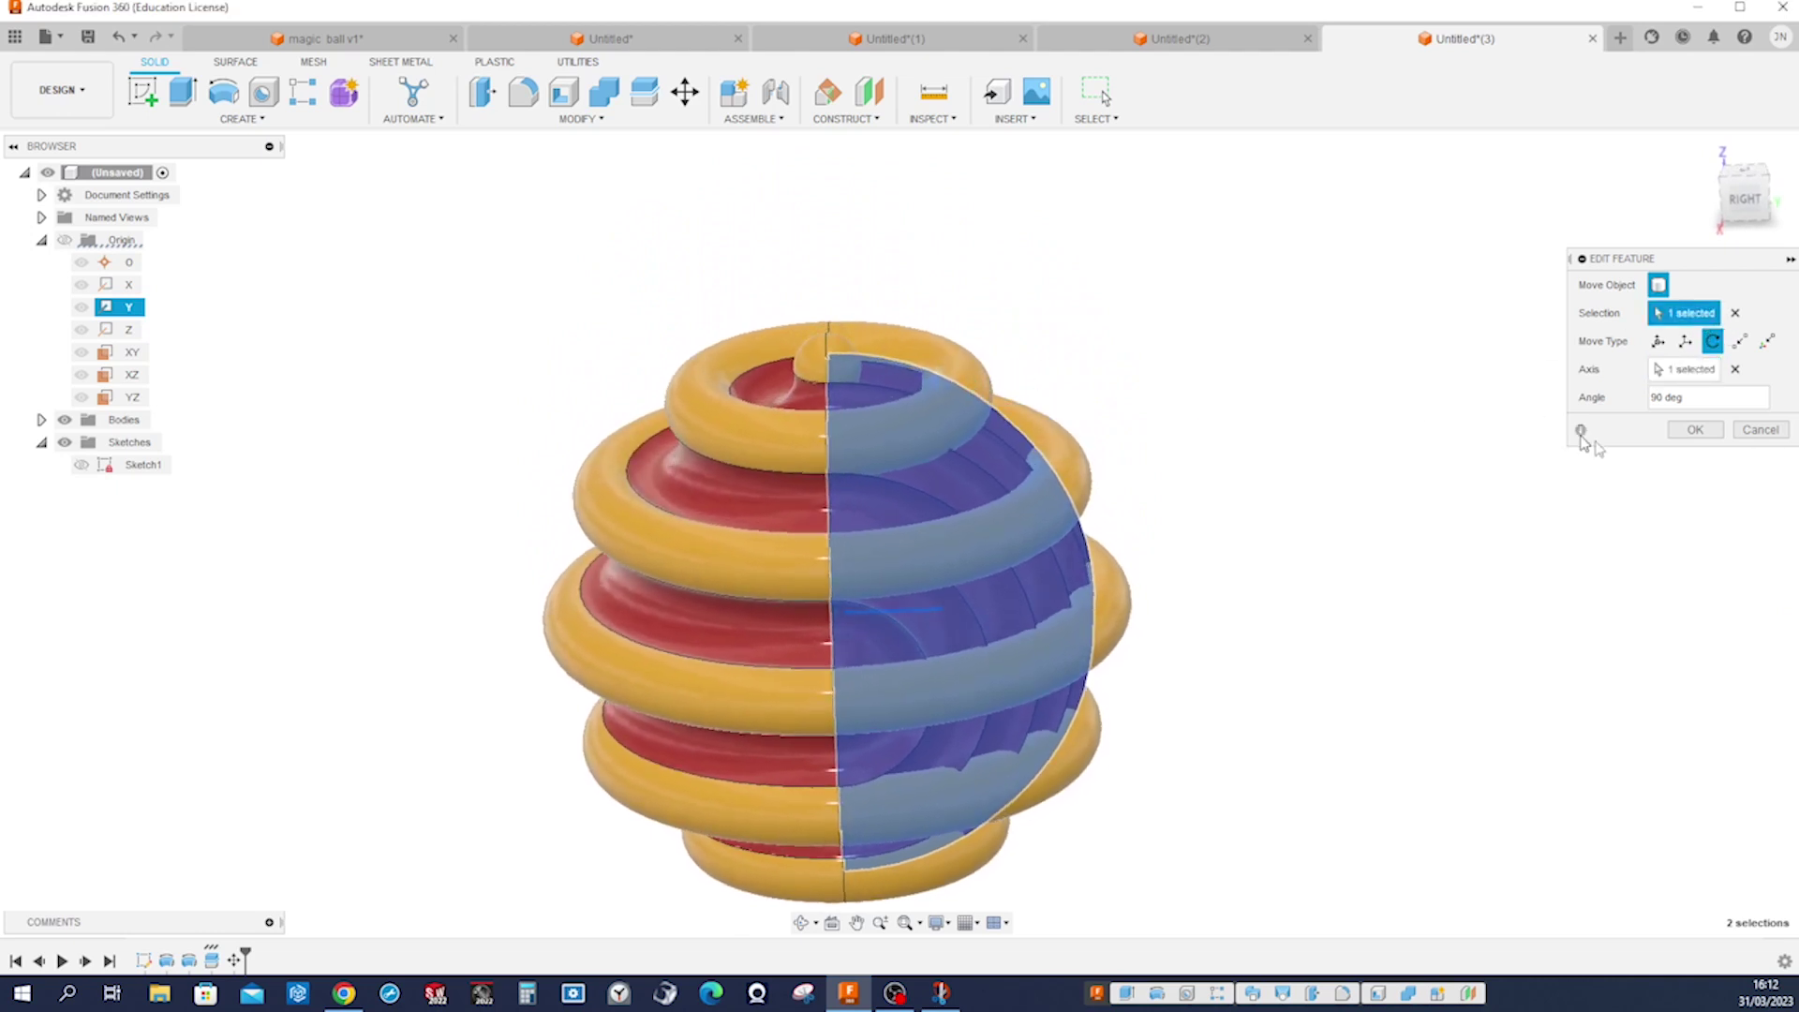
{"action": "left_click", "coordinate": [1734, 312]}
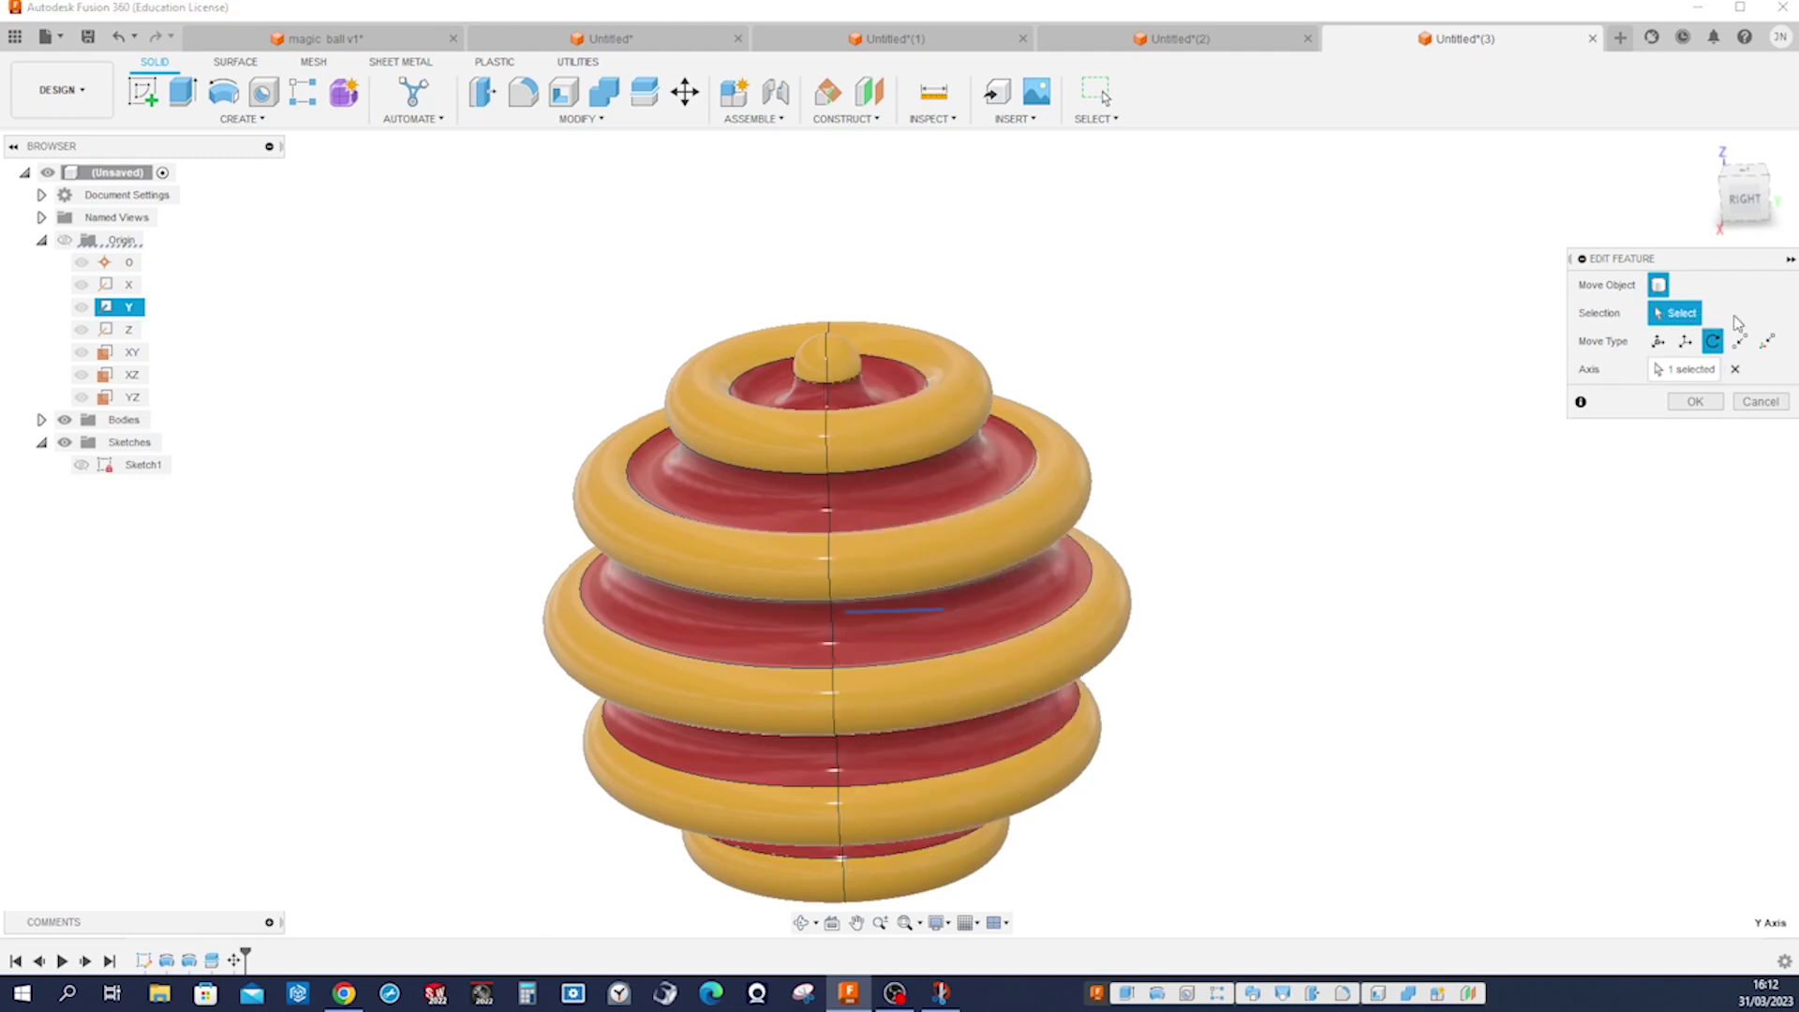
Step: Select the five yellow ring halves, both small ball halves and the red core half on the positive Y side as the bodies to rotate
{"action": "left_click", "coordinate": [956, 415]}
{"action": "middle_click_drag", "start_coordinate": [955, 415], "coordinate": [830, 368], "text": "shift"}
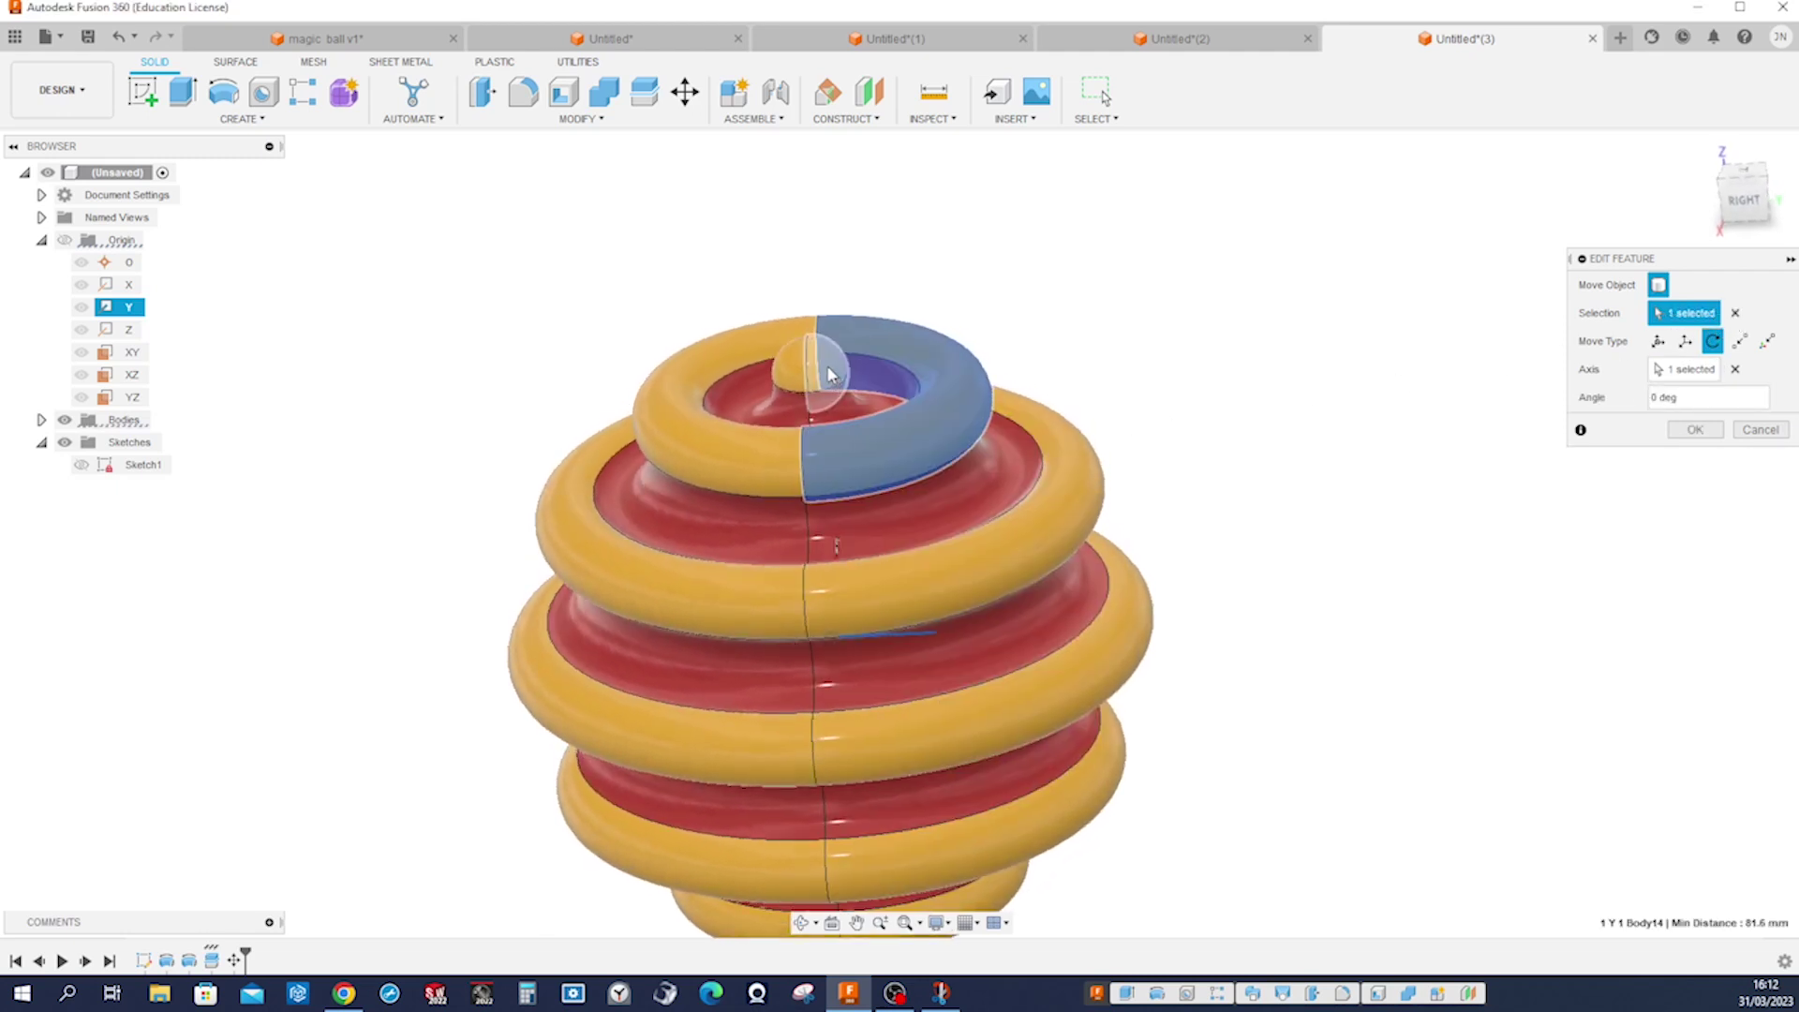
{"action": "left_click", "coordinate": [830, 369]}
{"action": "left_click", "coordinate": [1082, 482]}
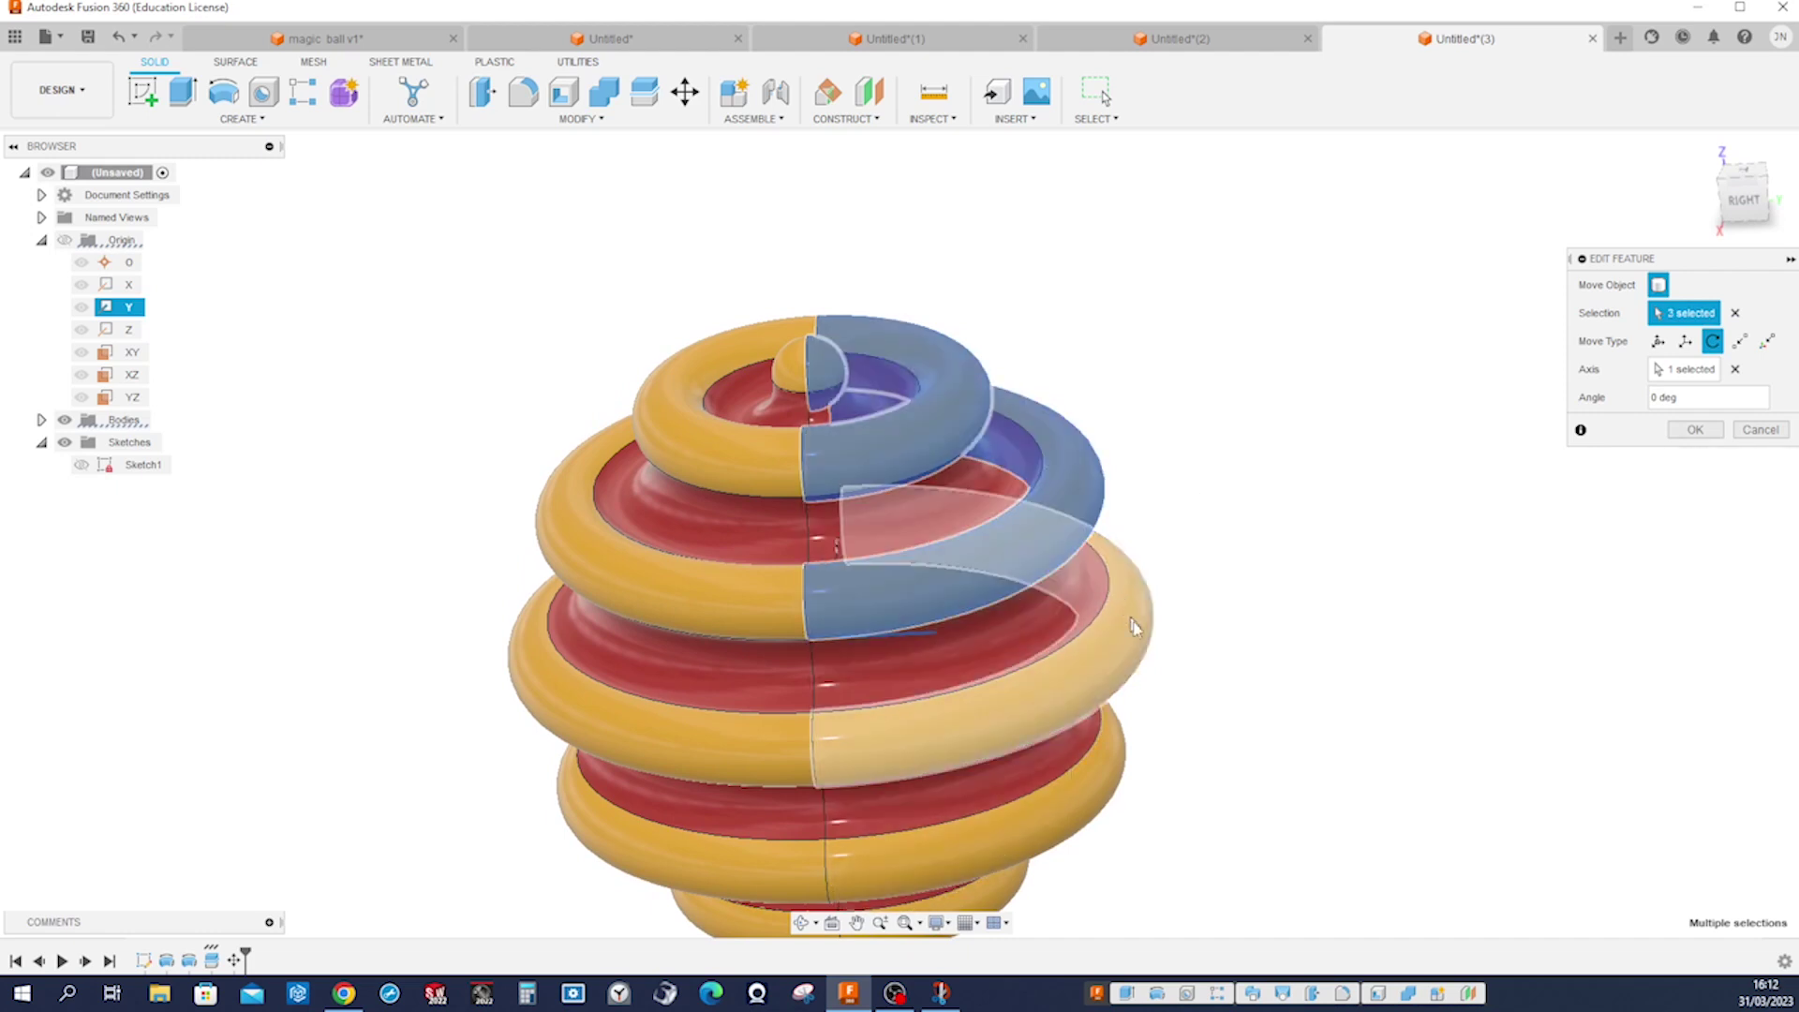
{"action": "left_click", "coordinate": [1138, 641]}
{"action": "left_click", "coordinate": [1116, 791]}
{"action": "middle_click_drag", "start_coordinate": [1115, 790], "coordinate": [891, 469]}
{"action": "left_click", "coordinate": [1020, 423]}
{"action": "left_click", "coordinate": [891, 464]}
{"action": "middle_click_drag", "start_coordinate": [1032, 452], "coordinate": [1020, 300], "text": "shift"}
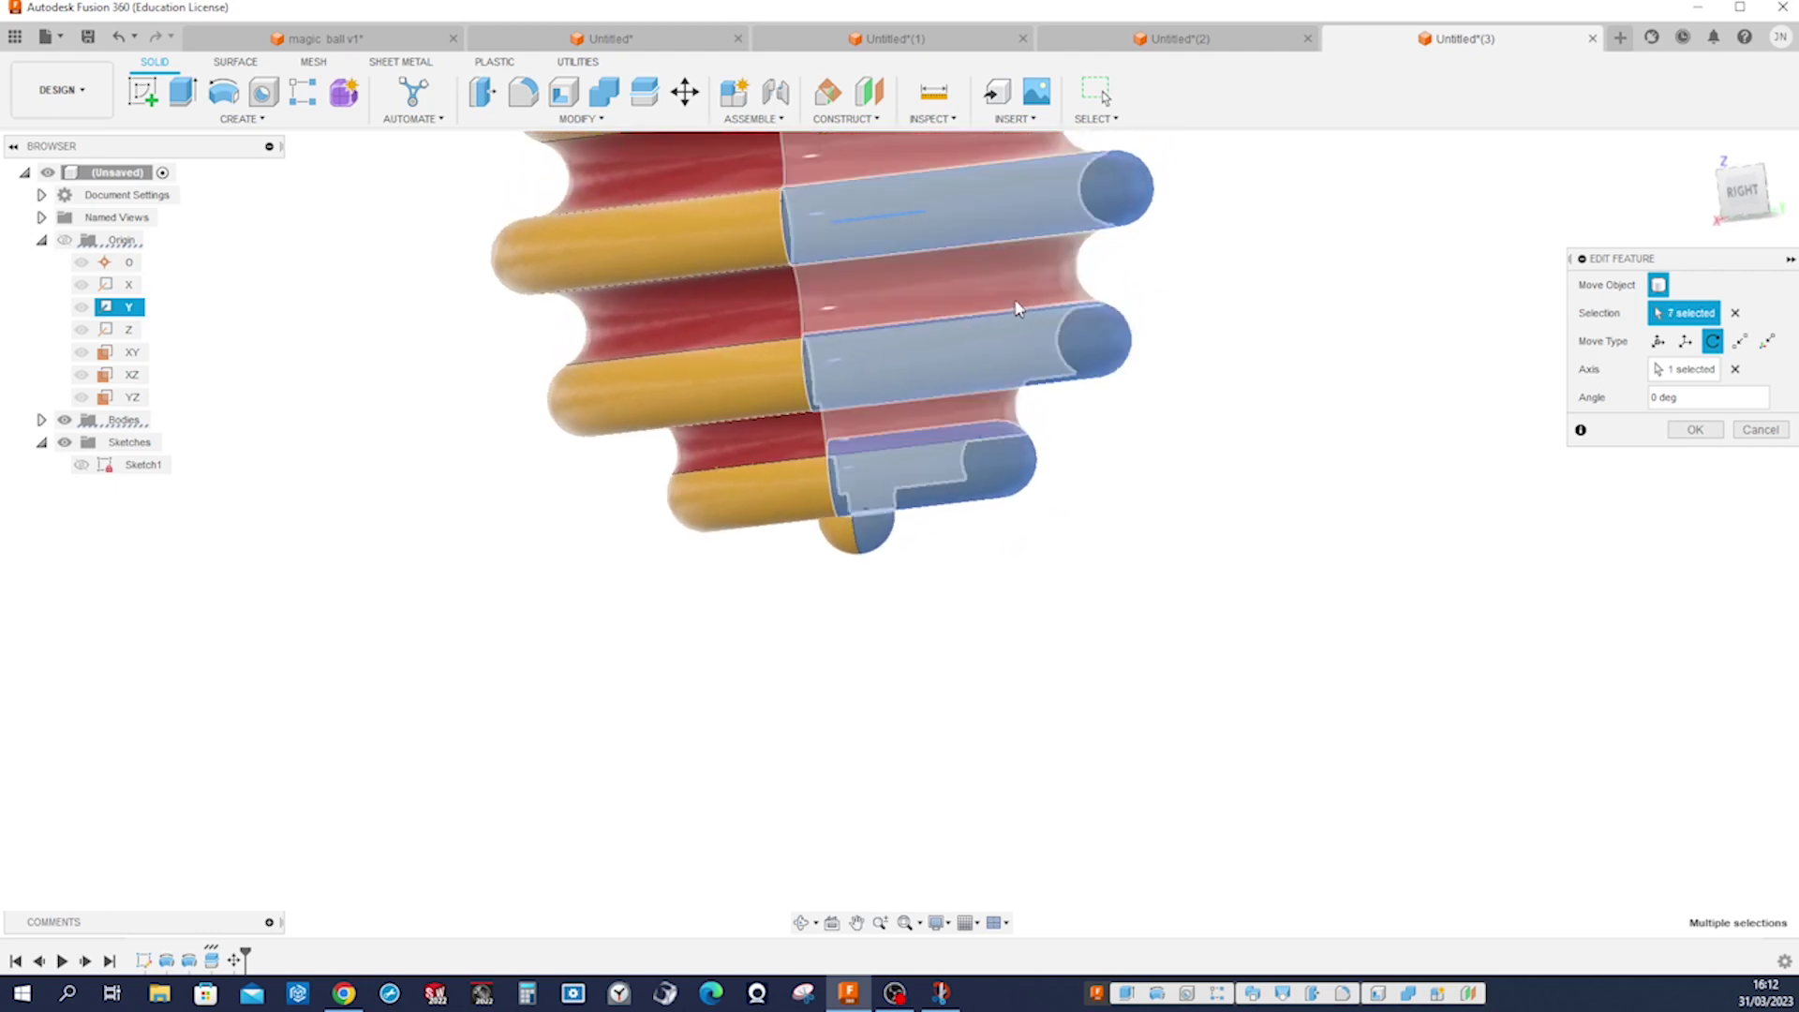
{"action": "left_click", "coordinate": [1023, 301]}
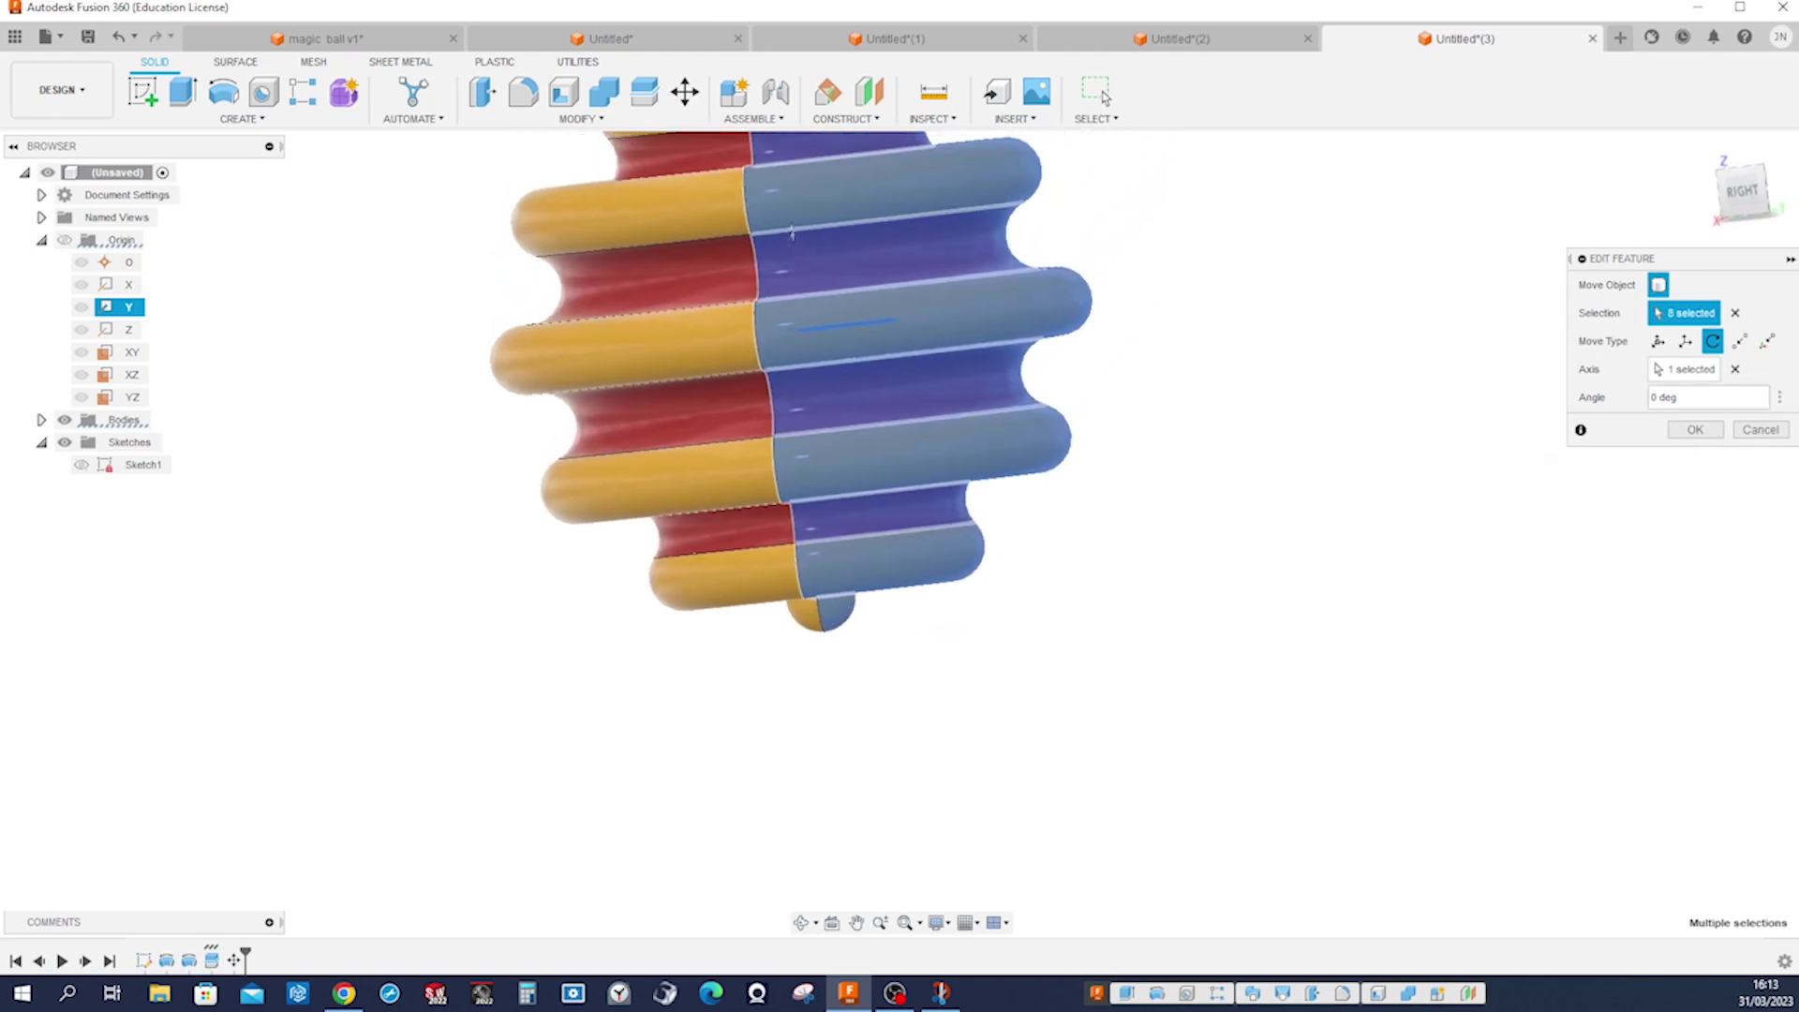
Step: Set the rotation angle of the reselected half bodies to 90 degrees and finish editing the feature
{"action": "left_click", "coordinate": [1653, 400]}
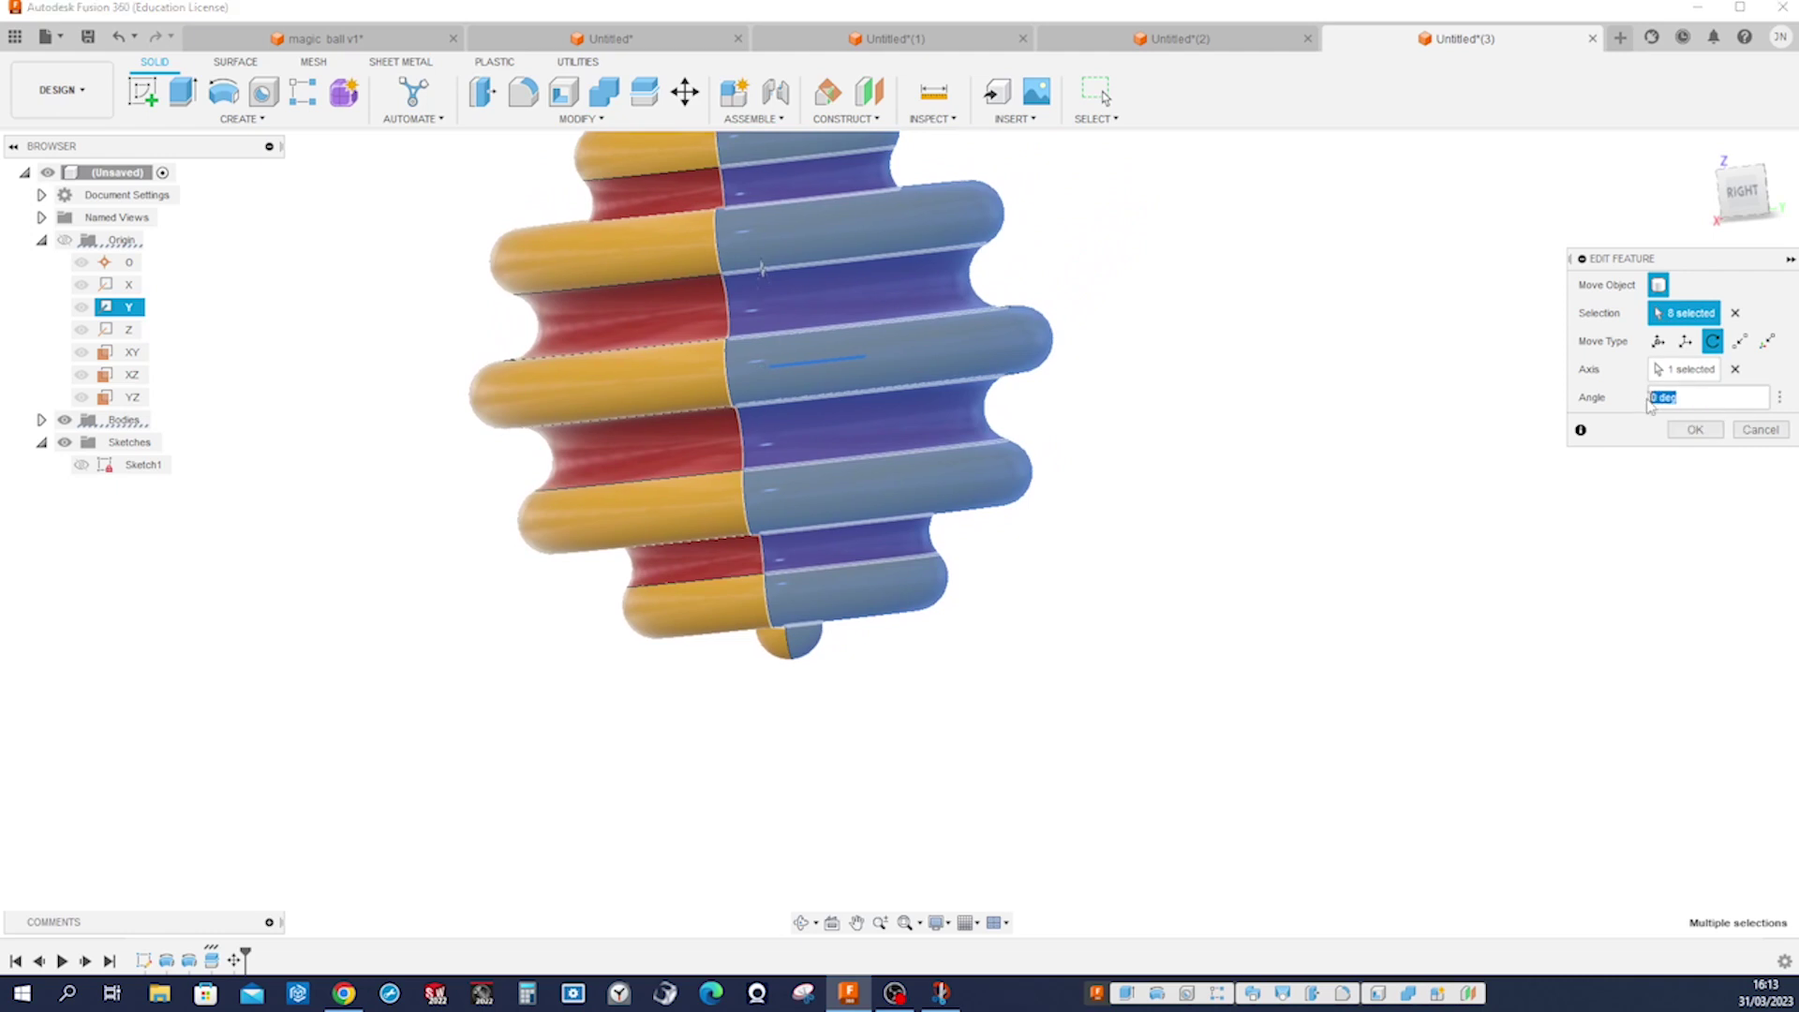
{"action": "type", "text": "90"}
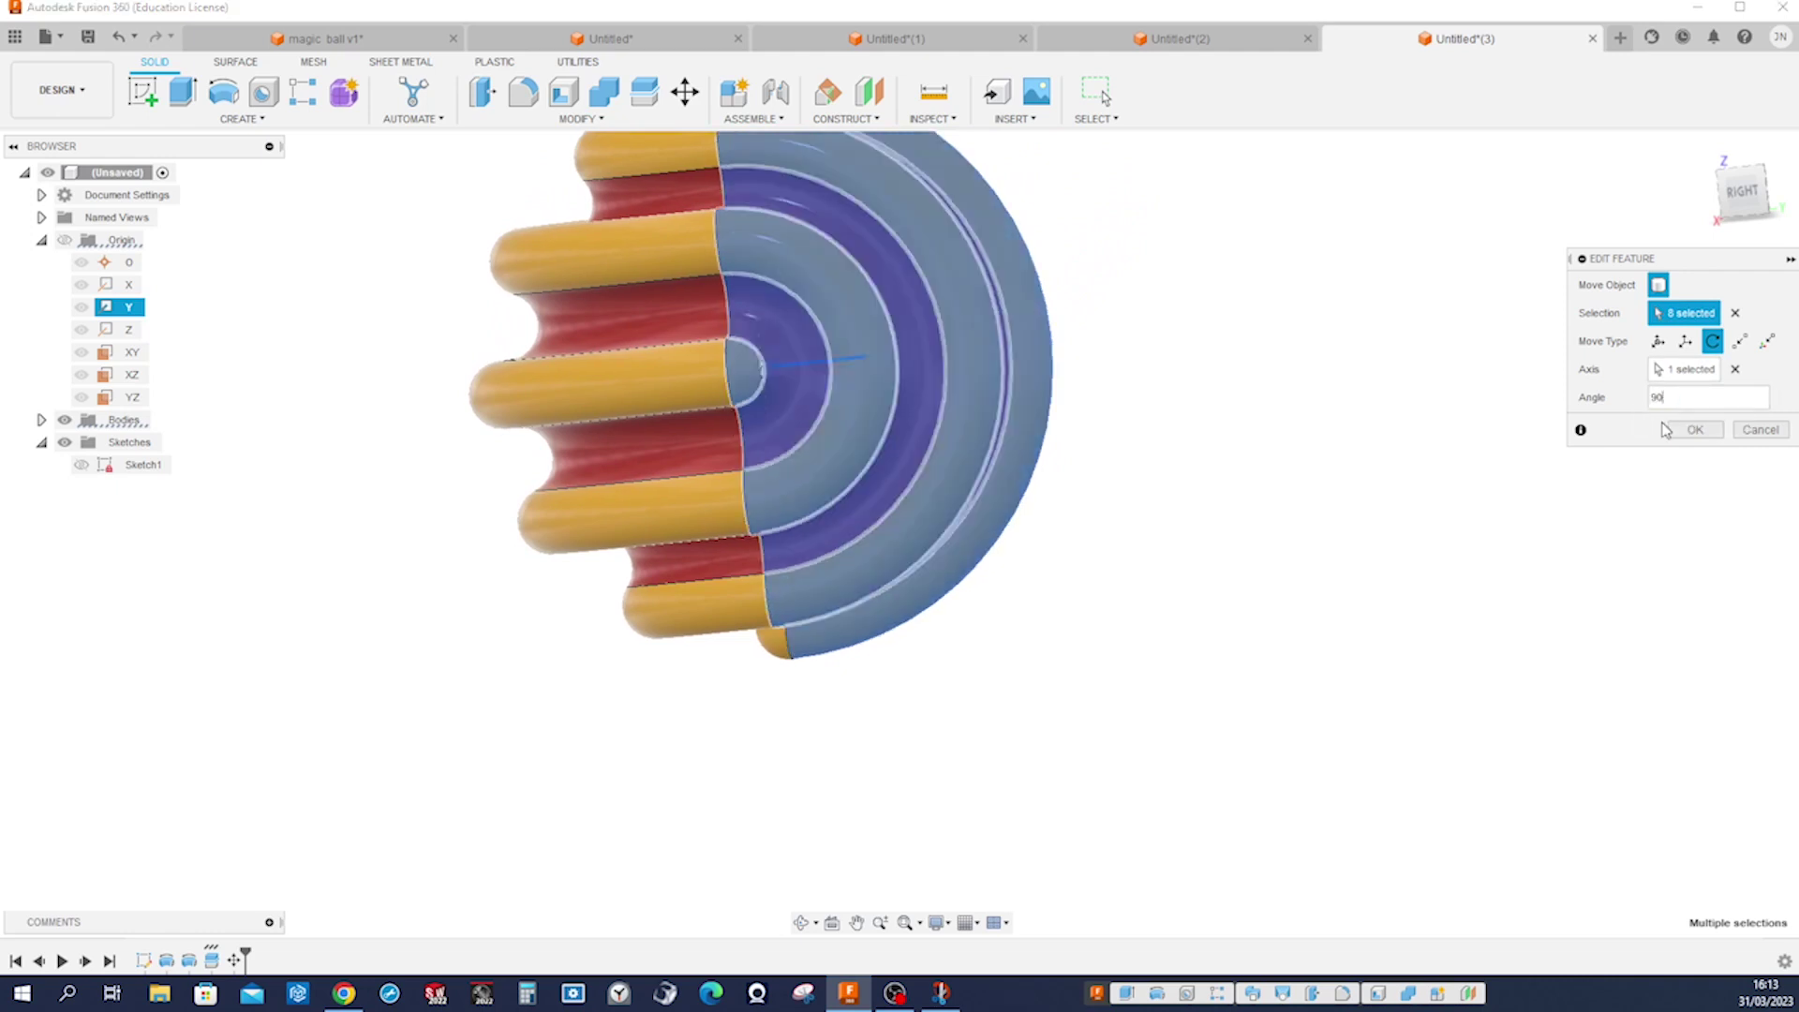
{"action": "left_click", "coordinate": [1695, 431]}
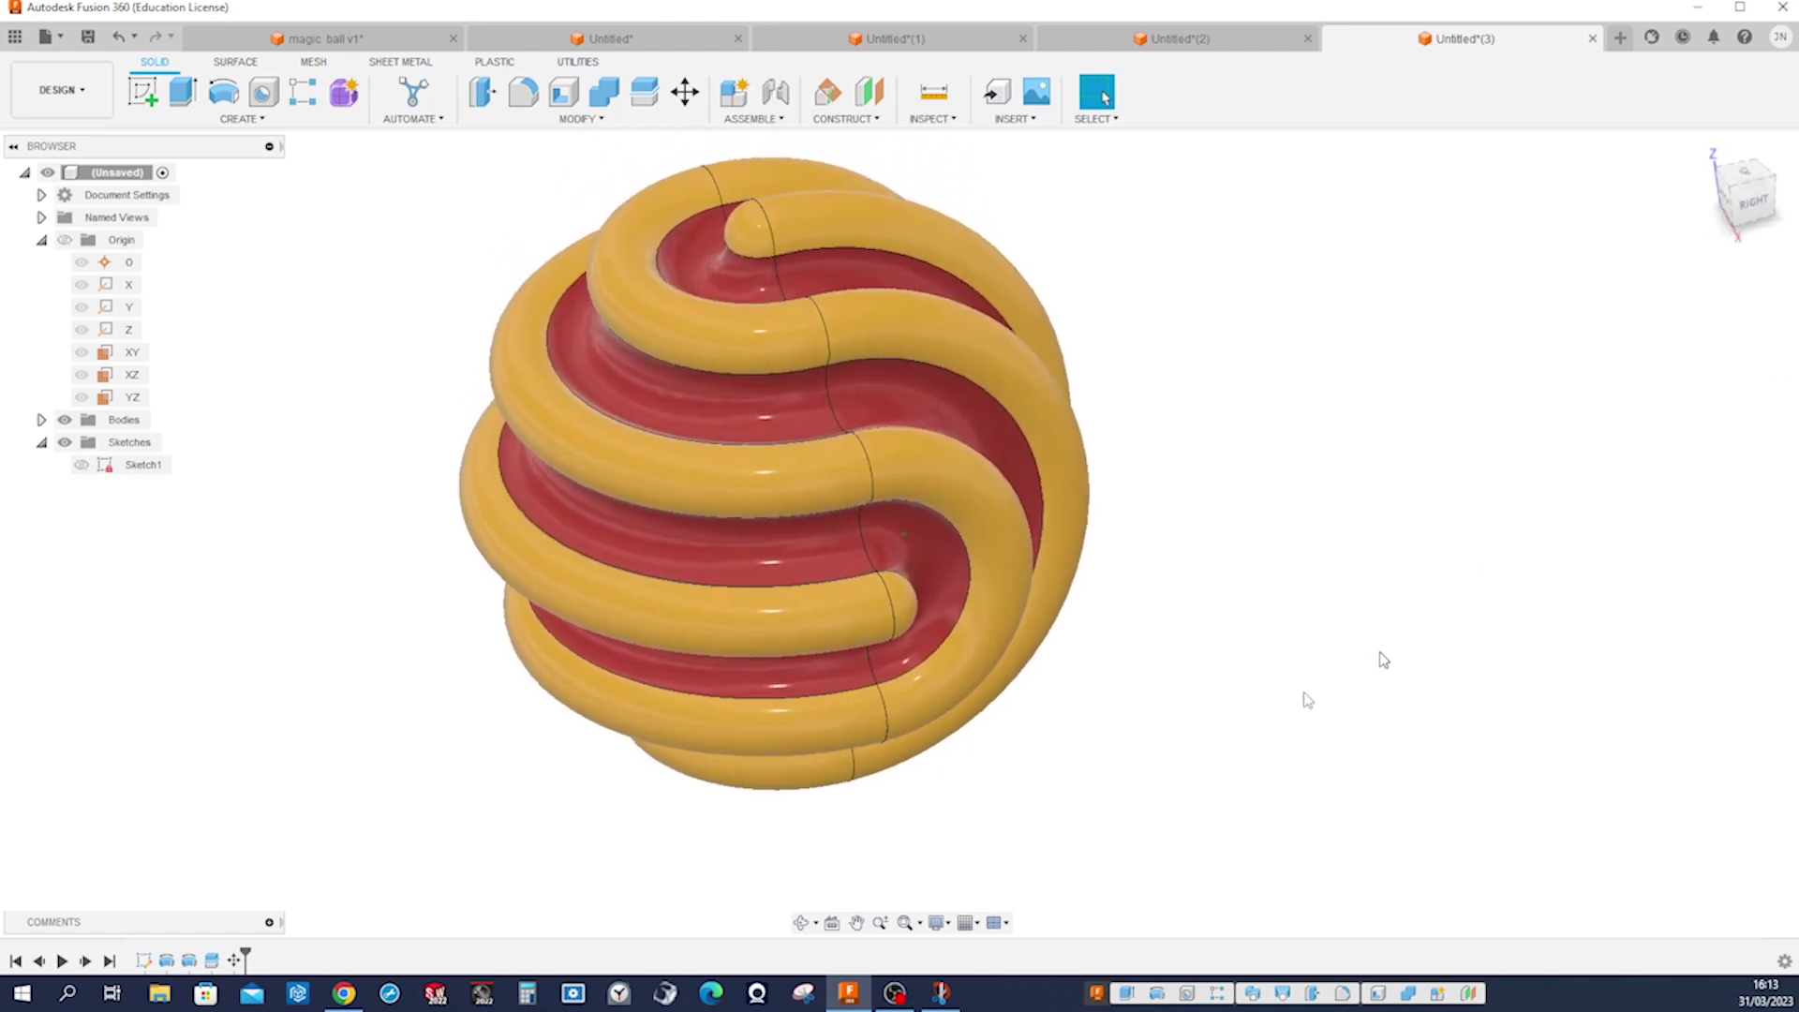
Step: Set the visual style to Shaded to display the ball without edge lines
{"action": "scroll", "coordinate": [1305, 699], "scroll_direction": "up", "scroll_amount": 1}
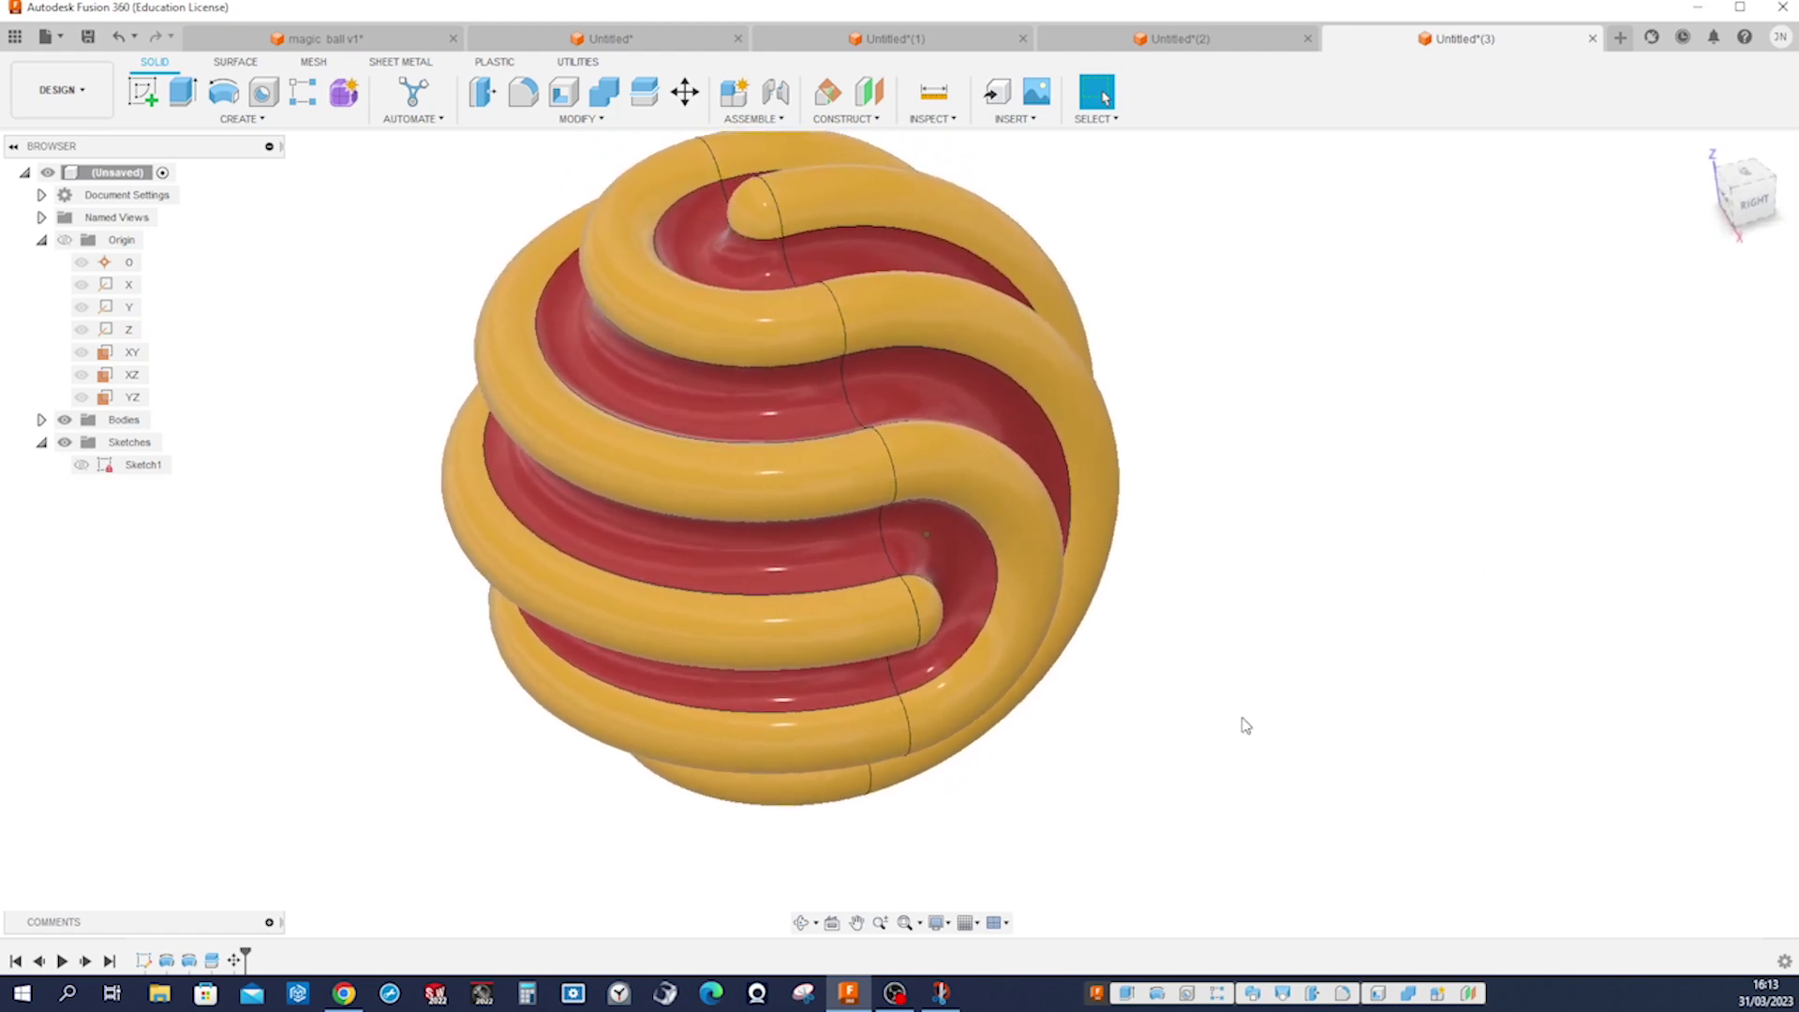
{"action": "left_click", "coordinate": [937, 923]}
{"action": "mouse_move", "coordinate": [1017, 776]}
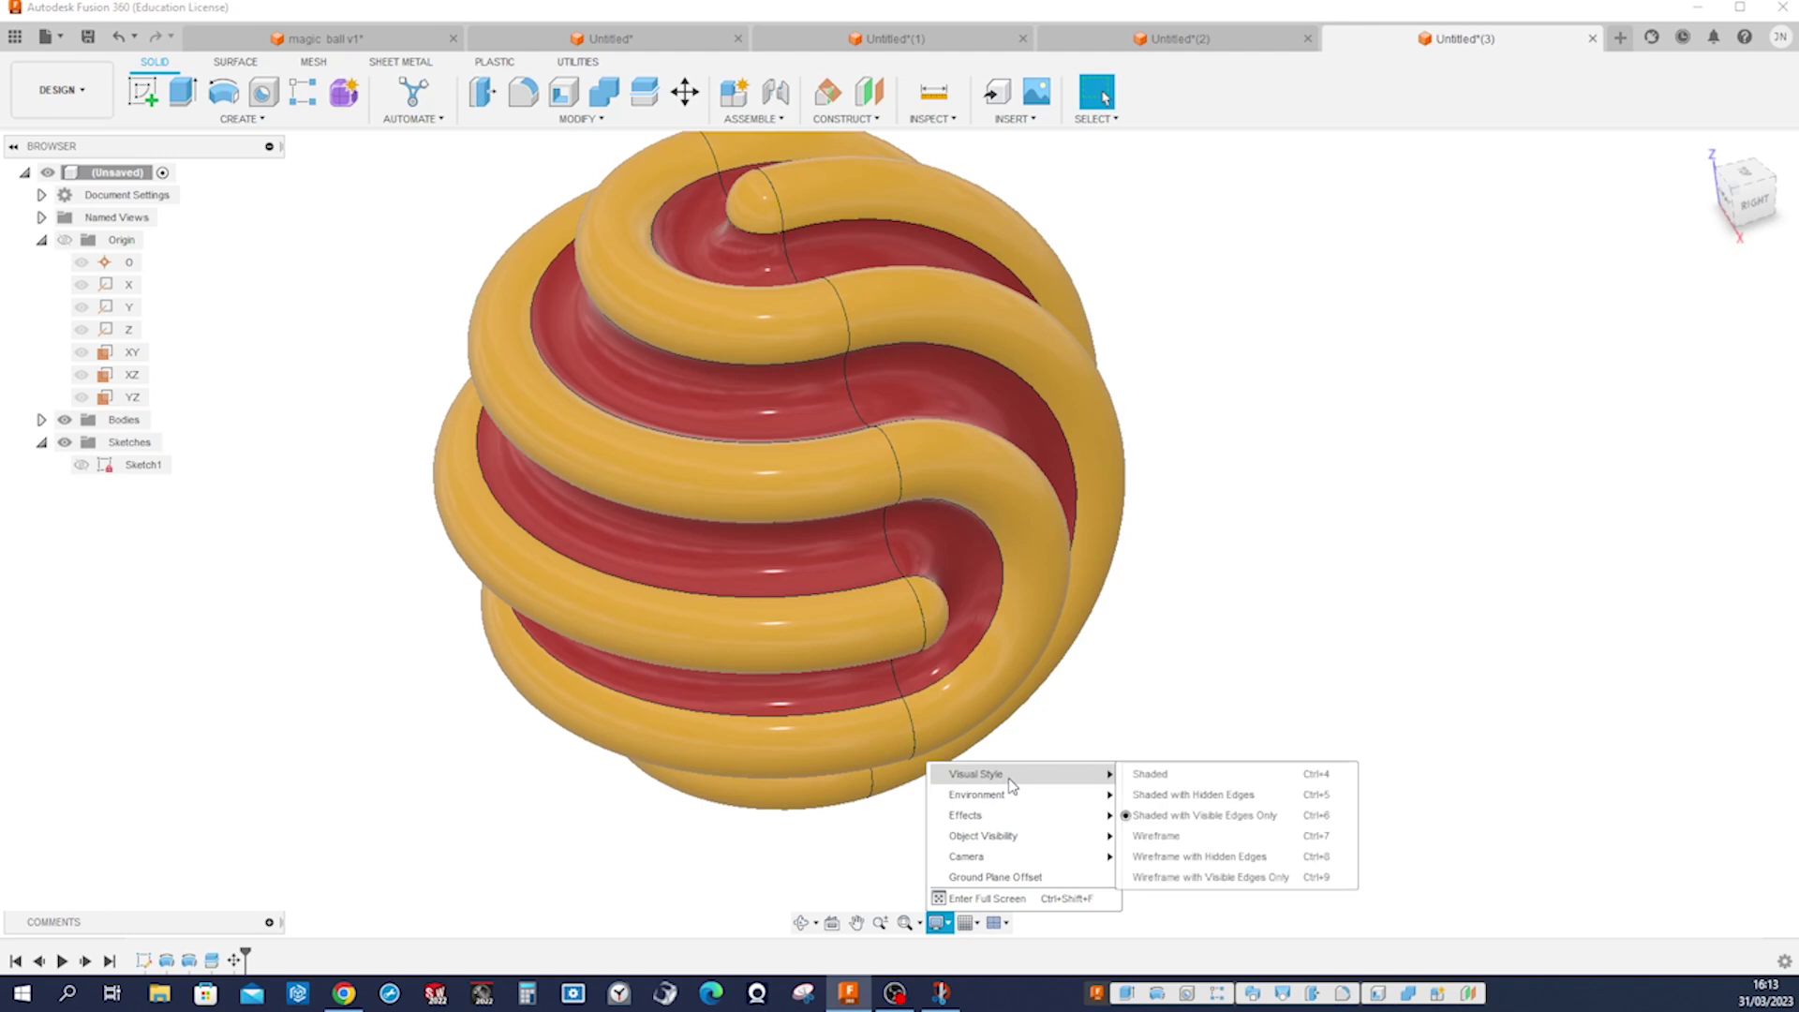
{"action": "left_click", "coordinate": [1159, 783]}
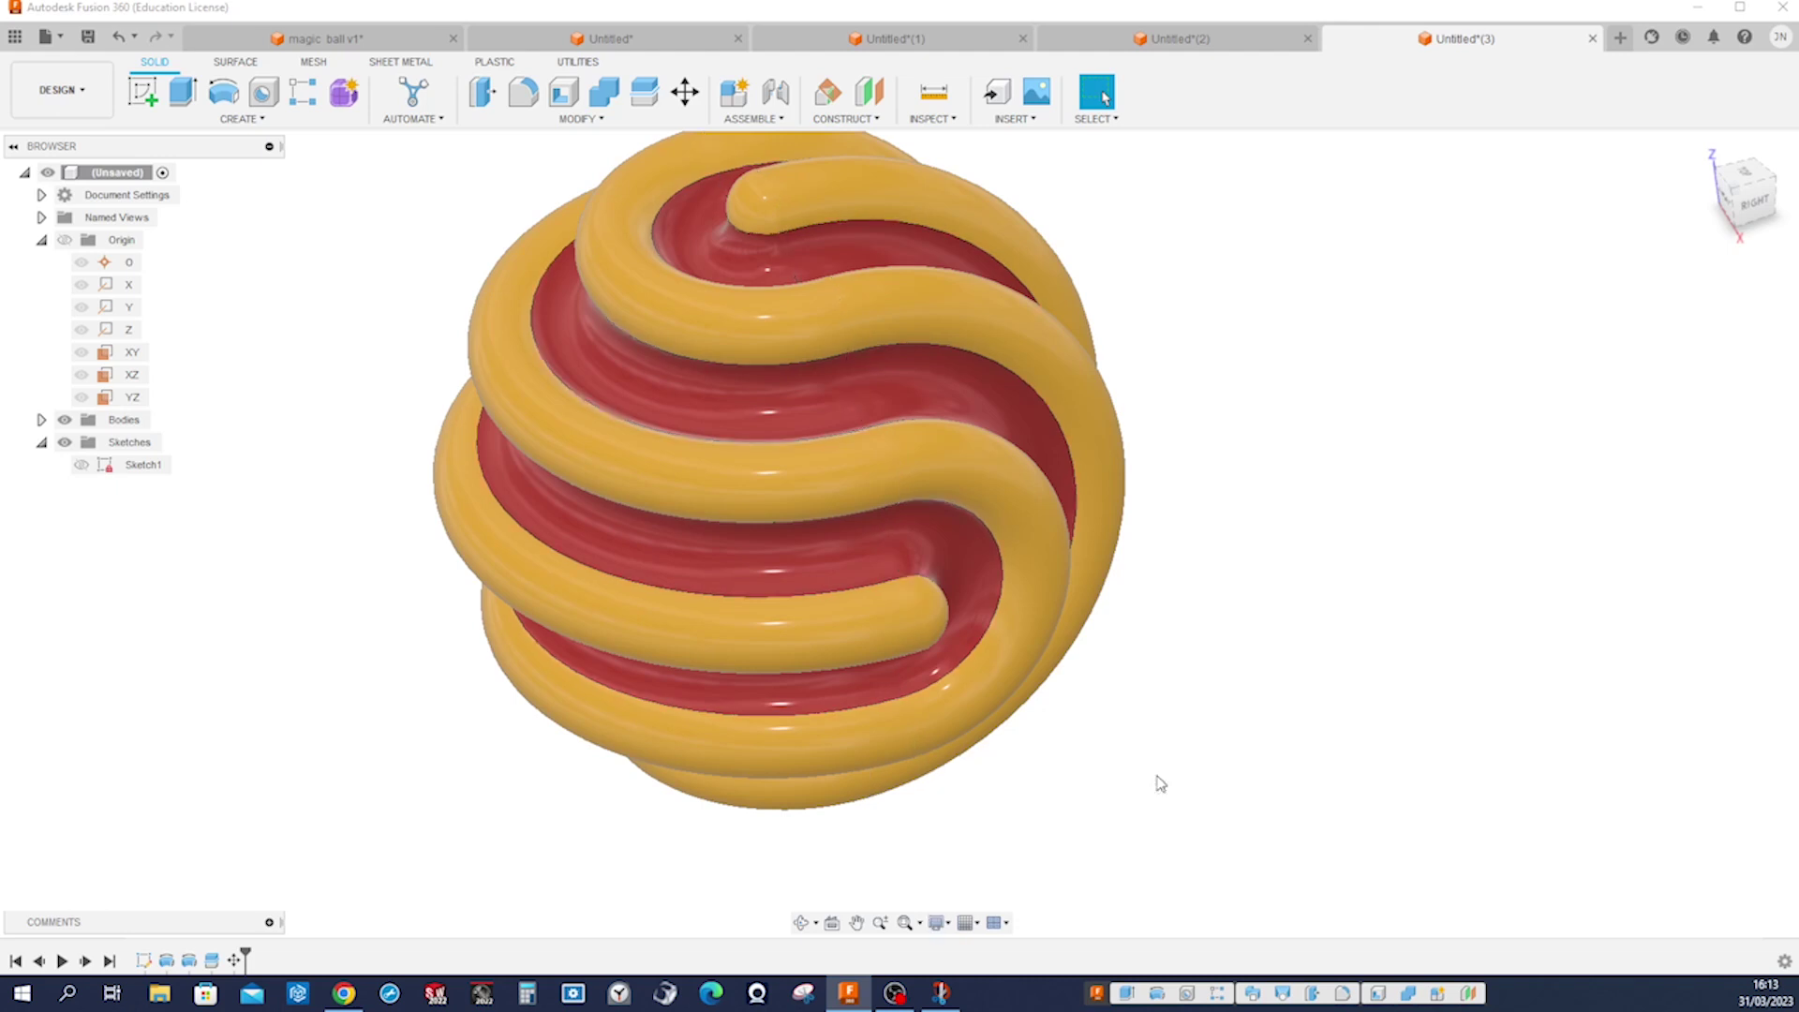